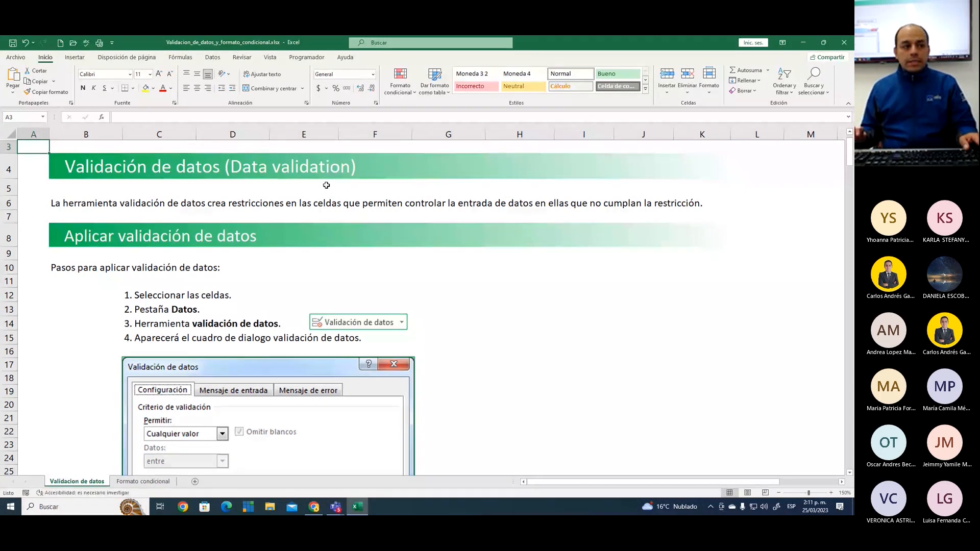
Enter four spellings of the city, Bogotá, Bogota, Bogota D.C. and Bog, in cells J13 to J16
left_click(660, 307)
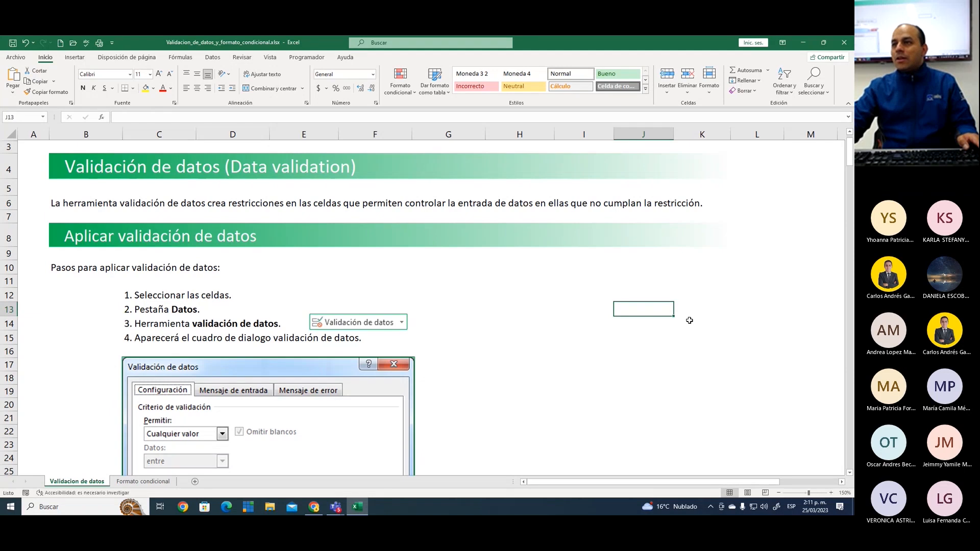
type("Bog")
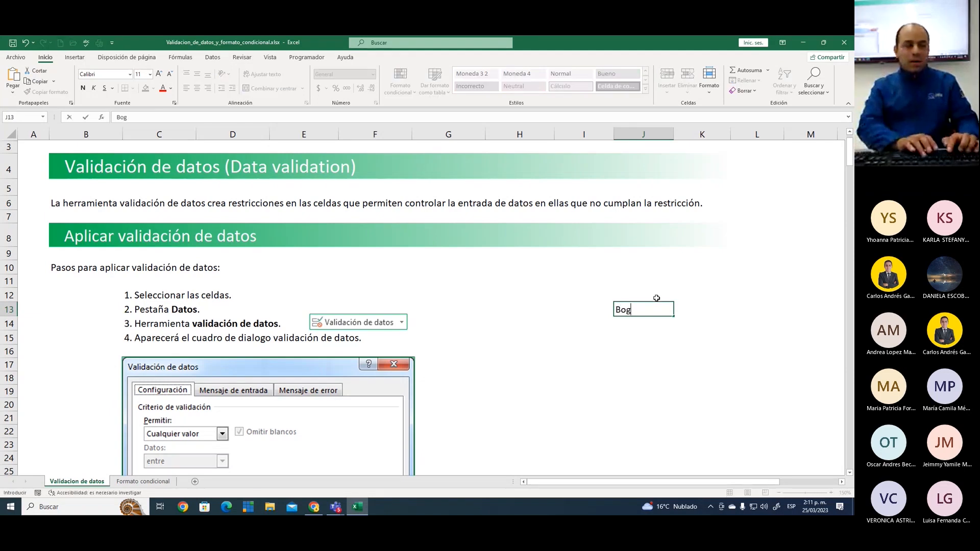
type("otá")
key("Return")
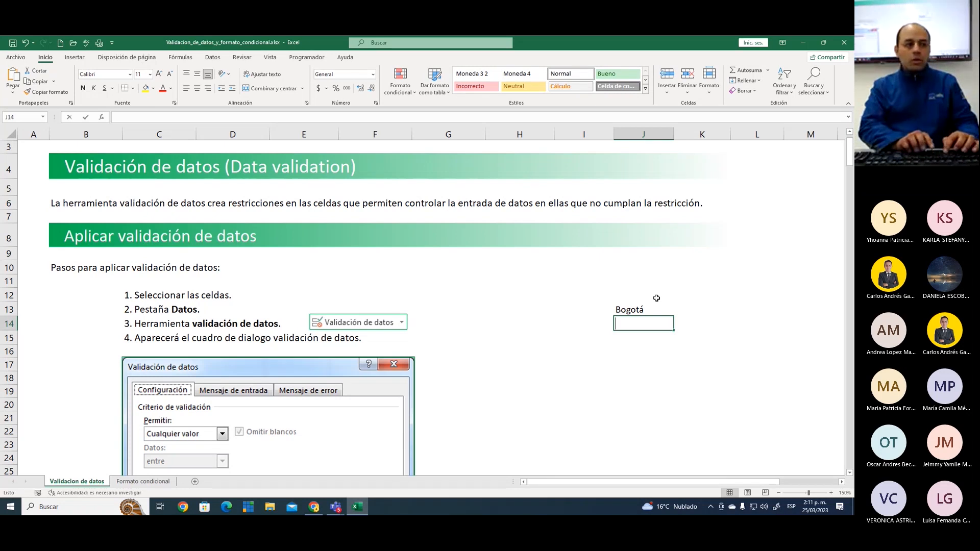
type("Bogota")
key("Return")
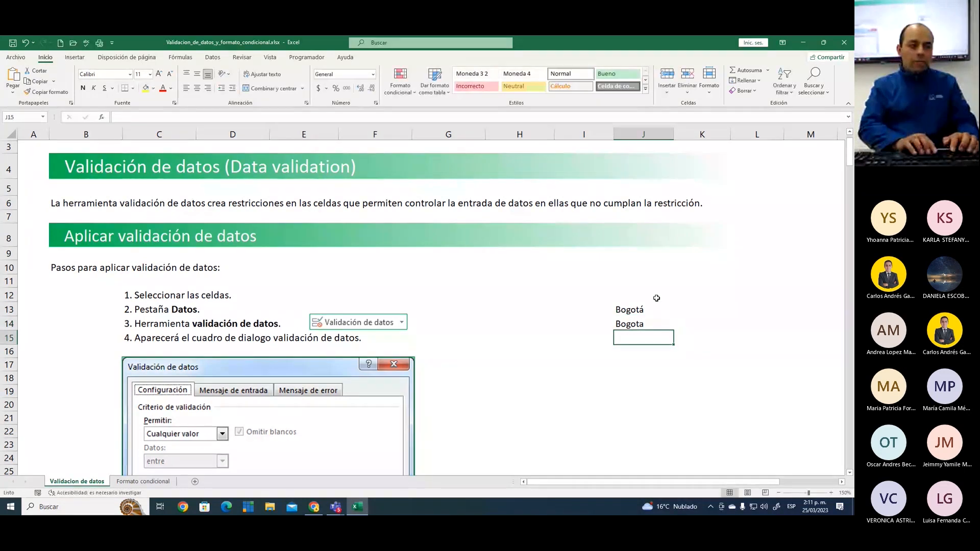
type("Bogota")
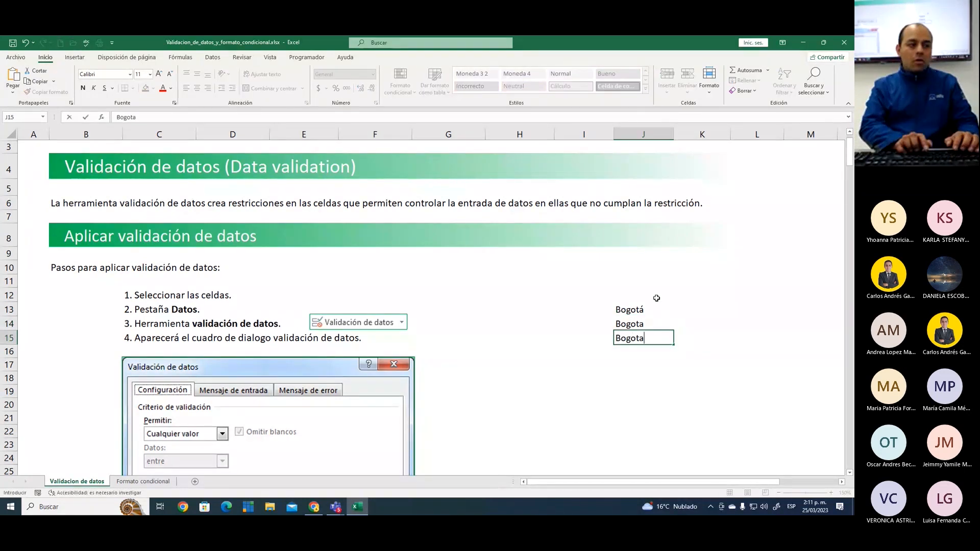
type(" D.C.")
key("Return")
type("Bog")
key("Return")
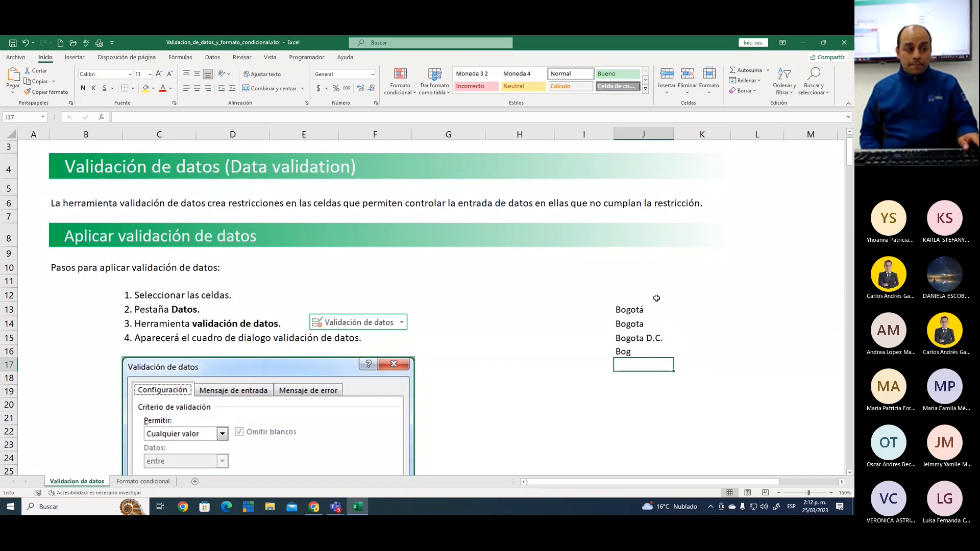
Annotate the city entries with a red frame, a tick beside Bogotá and crosses beside the other three spellings
left_click(660, 402)
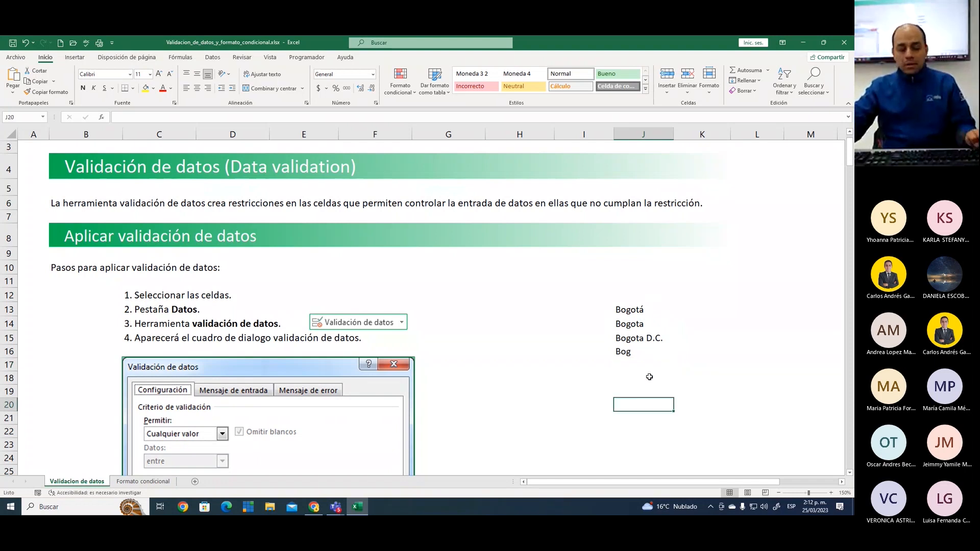
key("ctrl+2")
left_click_drag(607, 296, 670, 366)
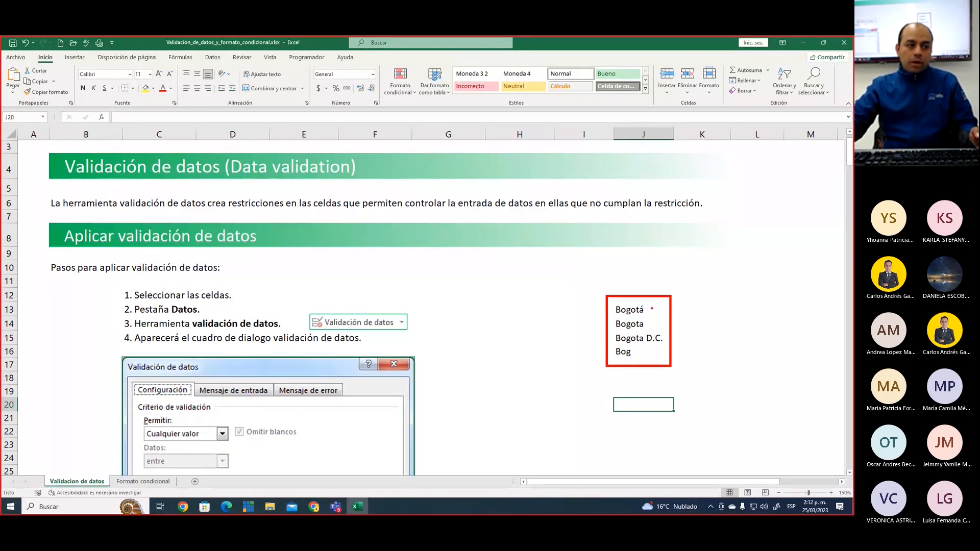
mouse_move(651, 306)
left_mouse_down()
mouse_move(662, 295)
mouse_move(650, 329)
mouse_move(667, 334)
mouse_move(656, 358)
left_mouse_up()
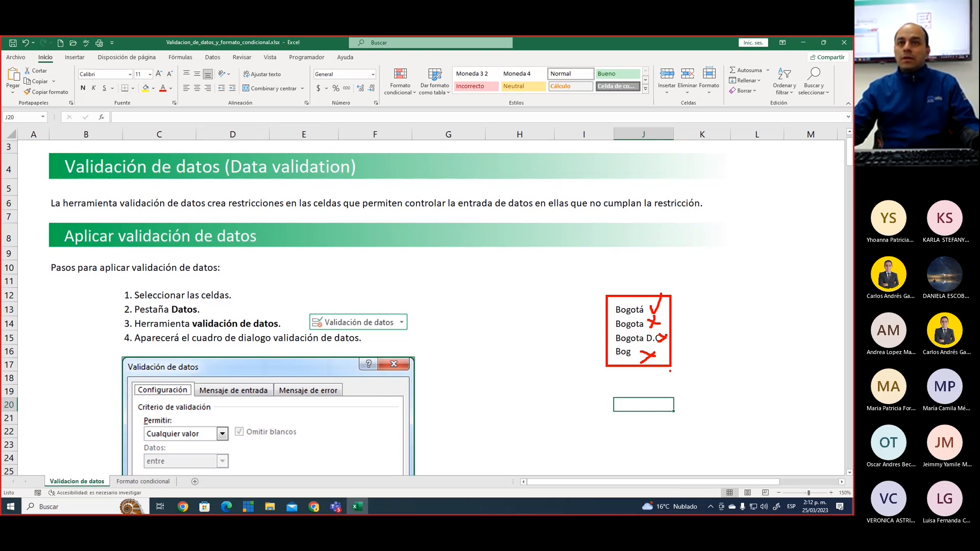
Clear the city entries in J13:J16 and enter the headers Nombre in J12 and Apellido in K12
mouse_move(642, 309)
left_mouse_down()
mouse_move(642, 350)
mouse_move(642, 341)
left_mouse_up()
left_click(638, 296)
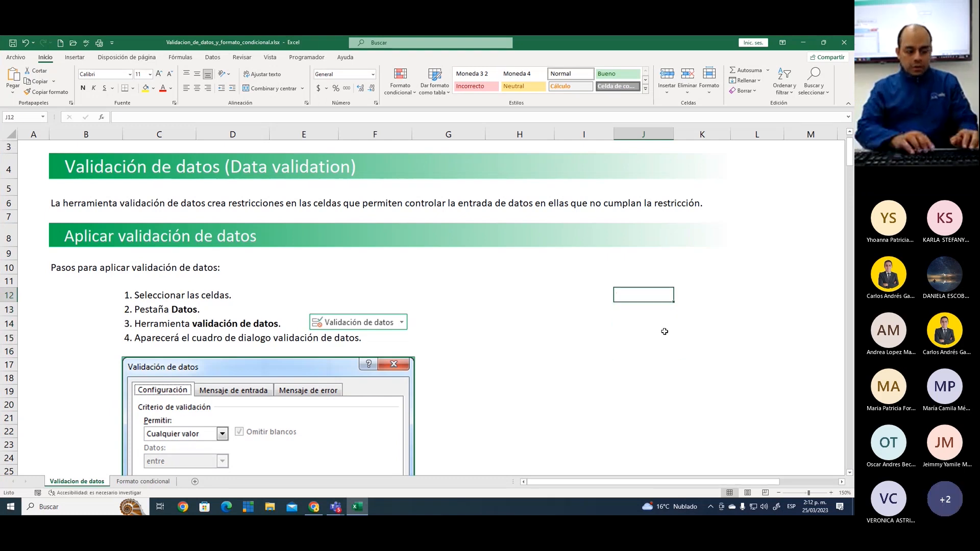
type("Nombre")
key("Tab")
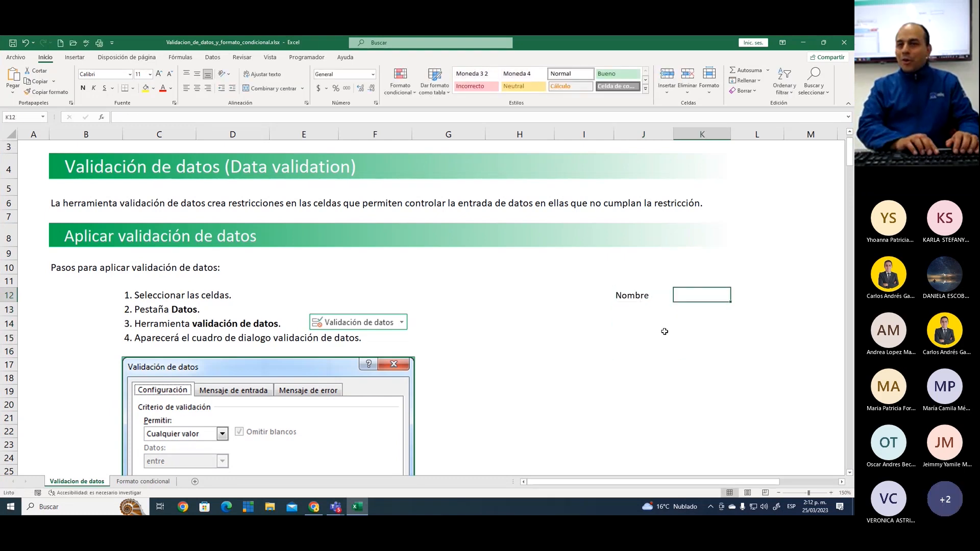
type("Apel")
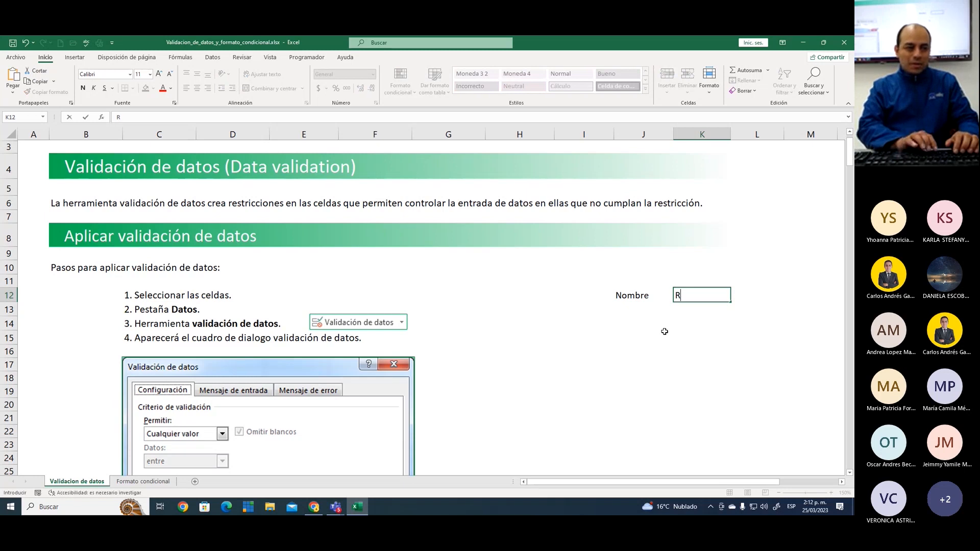
type("lido")
key("Return")
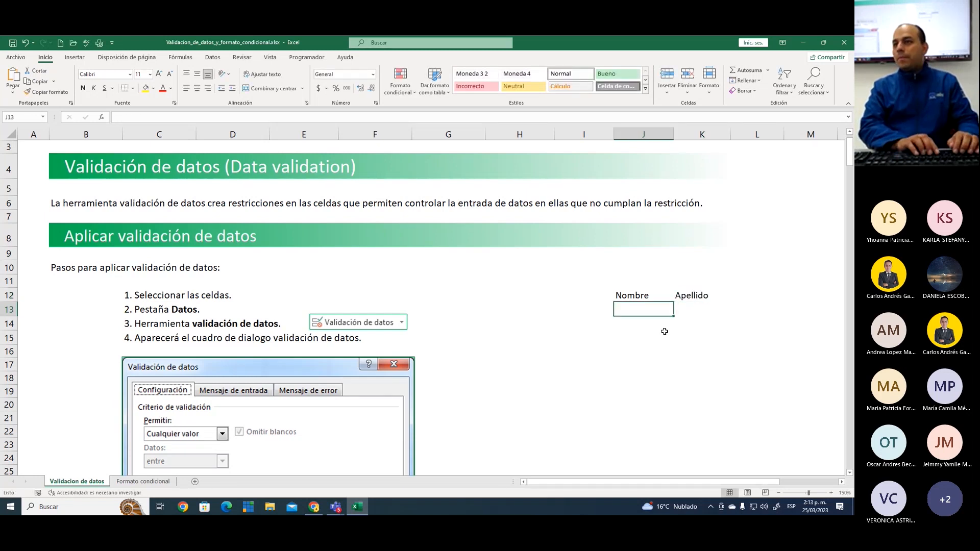
Enter a person's first name and surname together in cell J13, under the Nombre header
type("Carlos R")
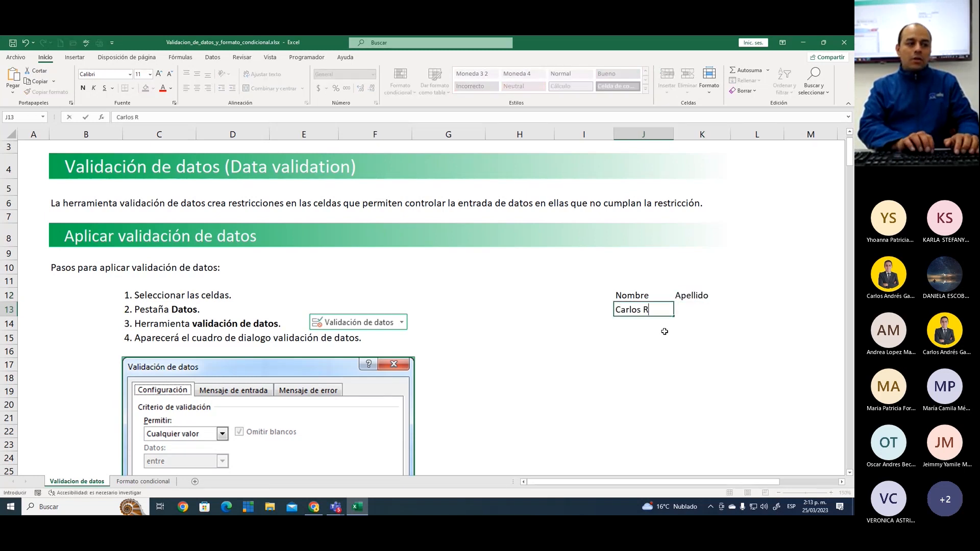
type("amírez")
key("Return")
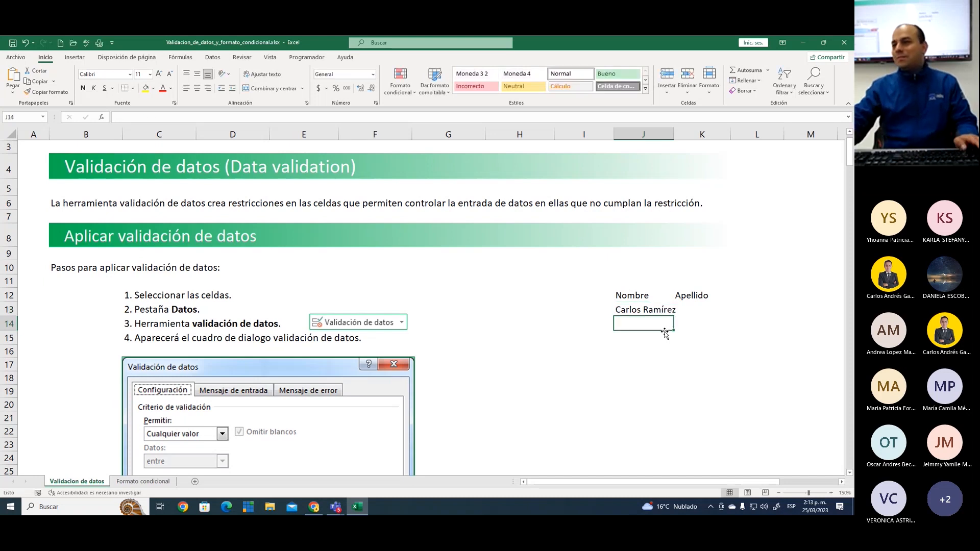
Widen column J slightly to fit the full name in J13, and compare it with the empty Apellido cell K13
left_click_drag(674, 128, 682, 128)
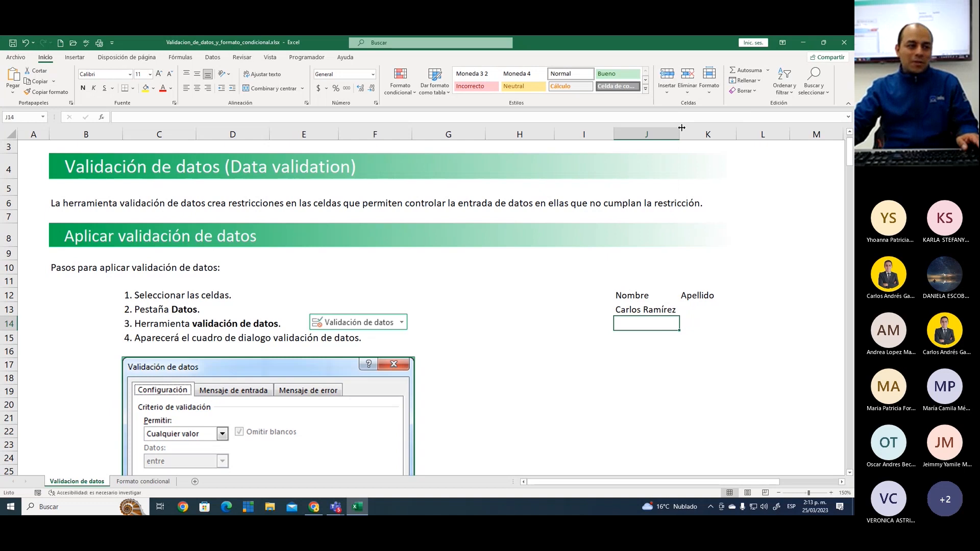
left_click(639, 307)
left_click(694, 307)
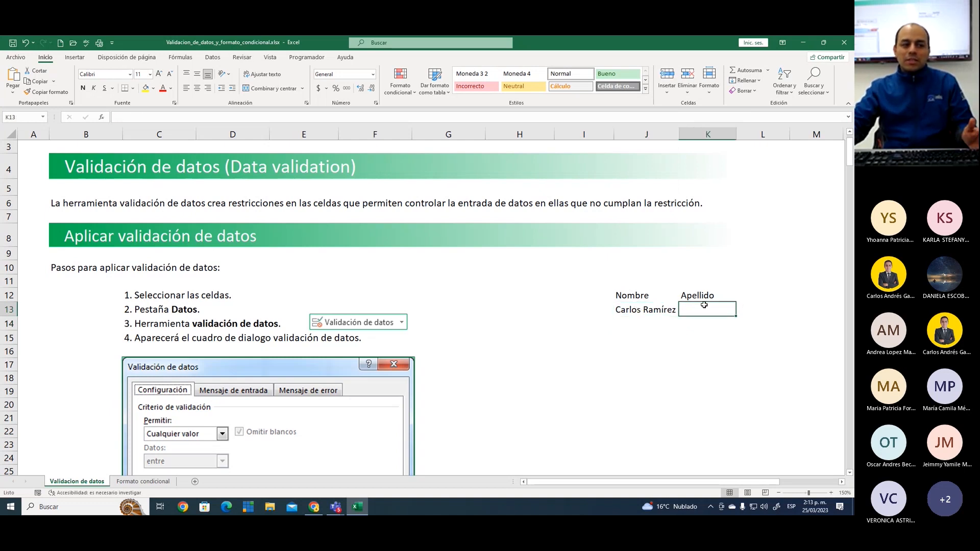
left_click(670, 306)
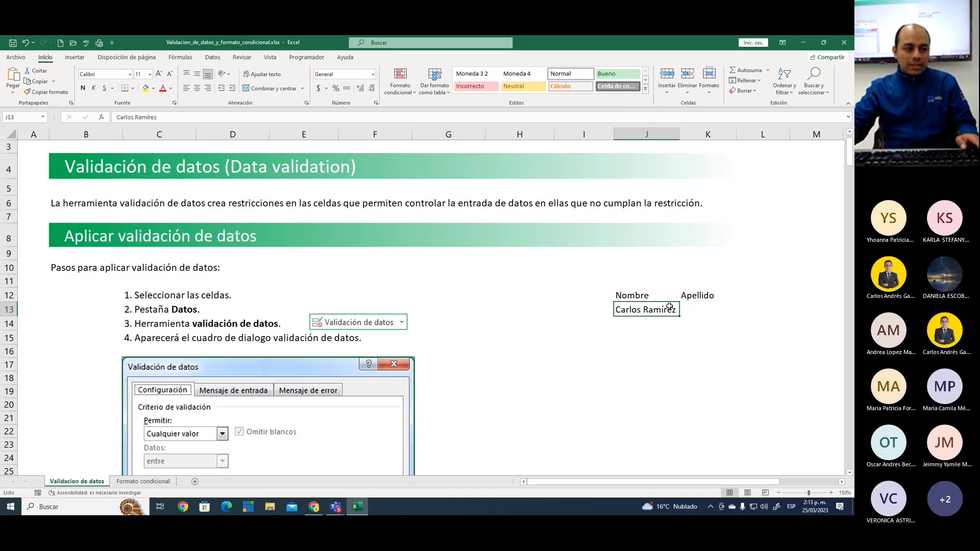
Clear the sample headers and the full name from the range J12:K13
left_click_drag(659, 297, 702, 312)
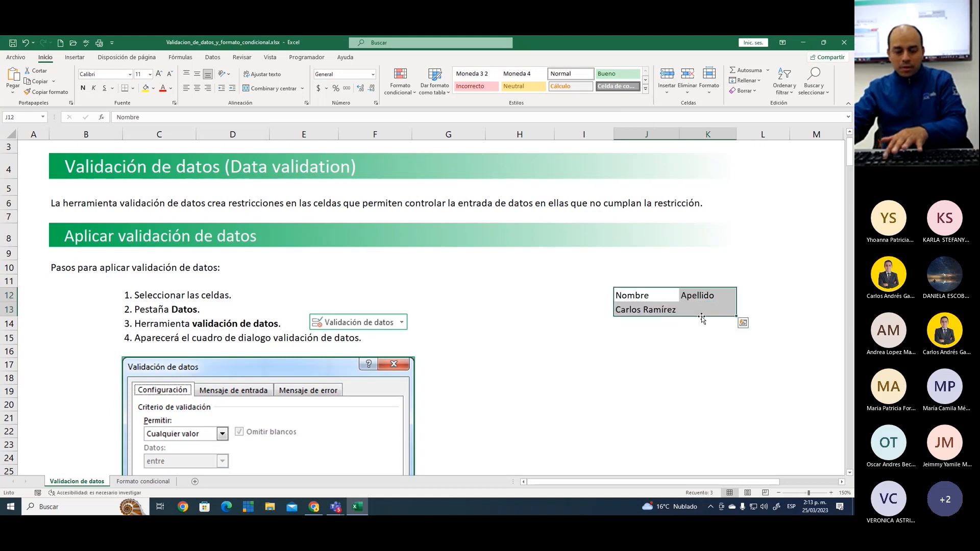
key("Delete")
Enter the sample number 1500000 in cell J12 and delete it again
left_click(653, 298)
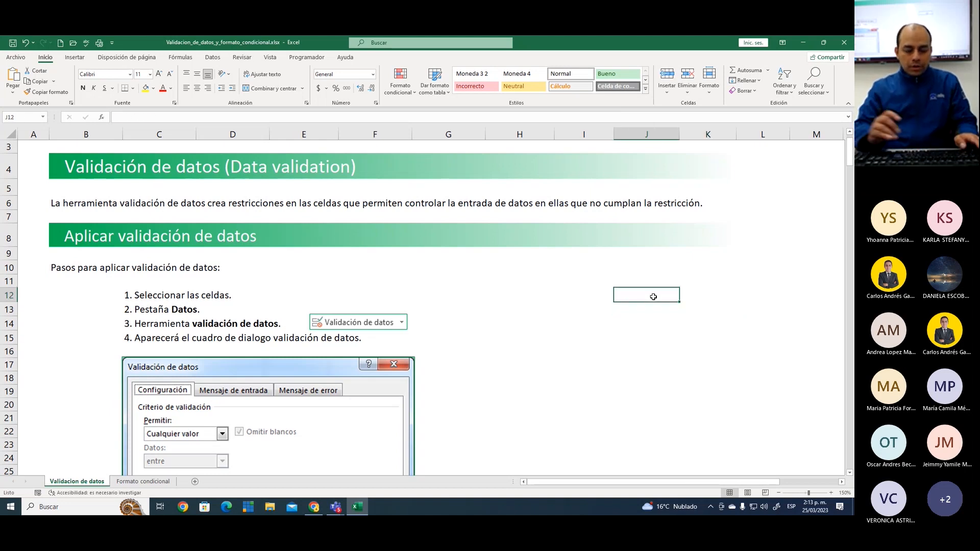
type("1500000")
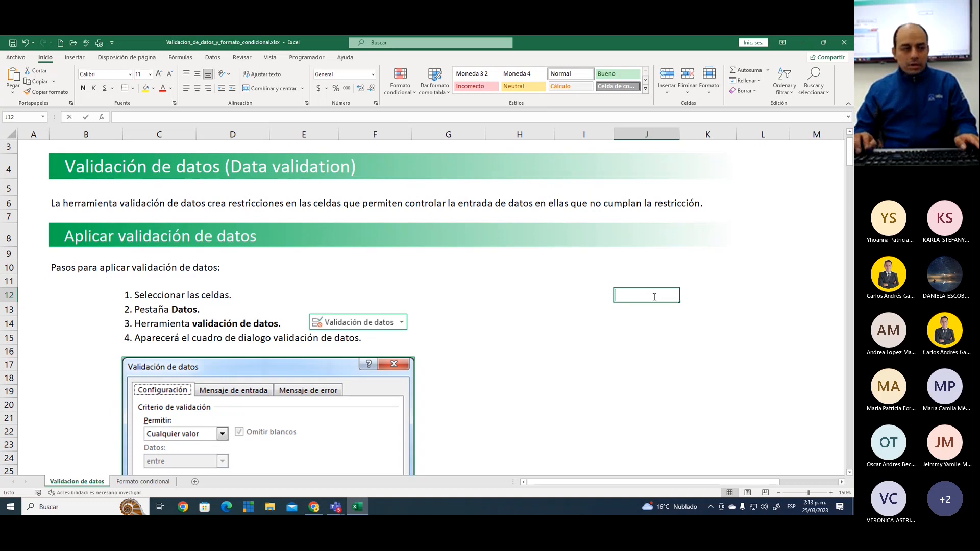
key("Return")
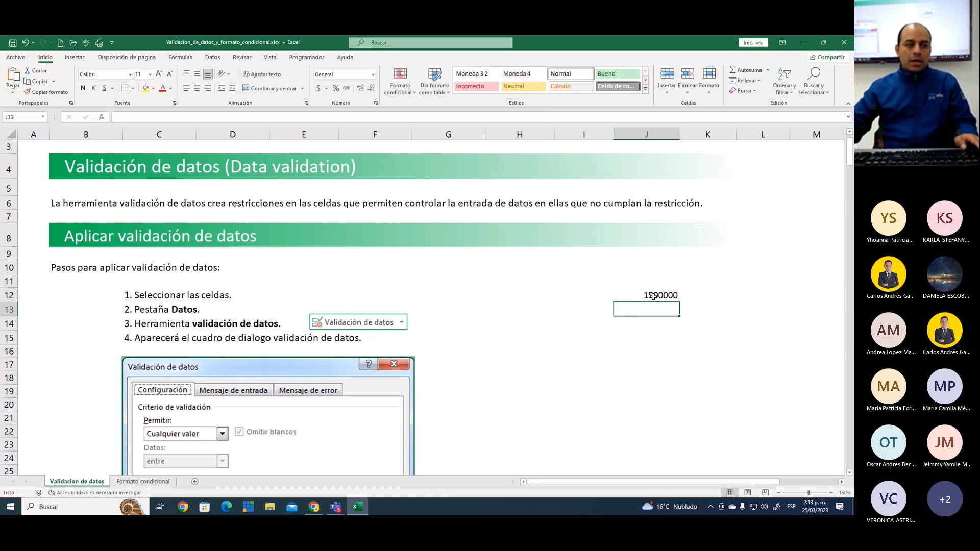
left_click(654, 296)
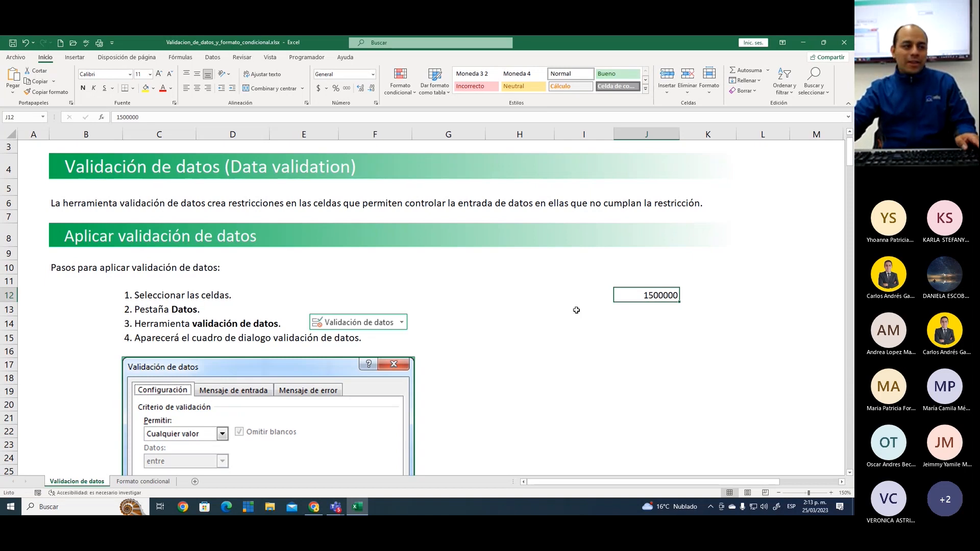
key("Delete")
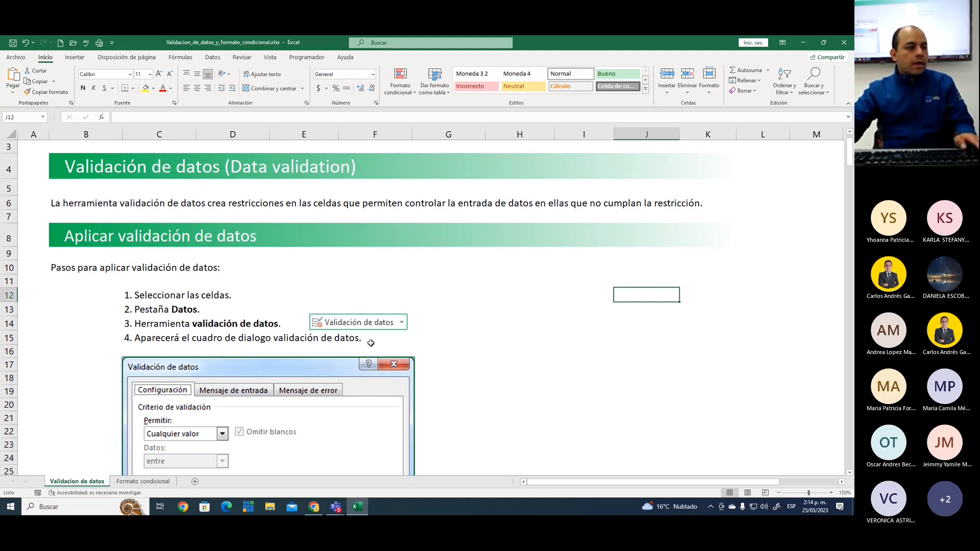
Look through the data validation guide, from the dialog explanation through the validation types and messages, down to the Práctica section
scroll(388, 306, "down", 1)
left_click(449, 266)
scroll(464, 321, "down", 10)
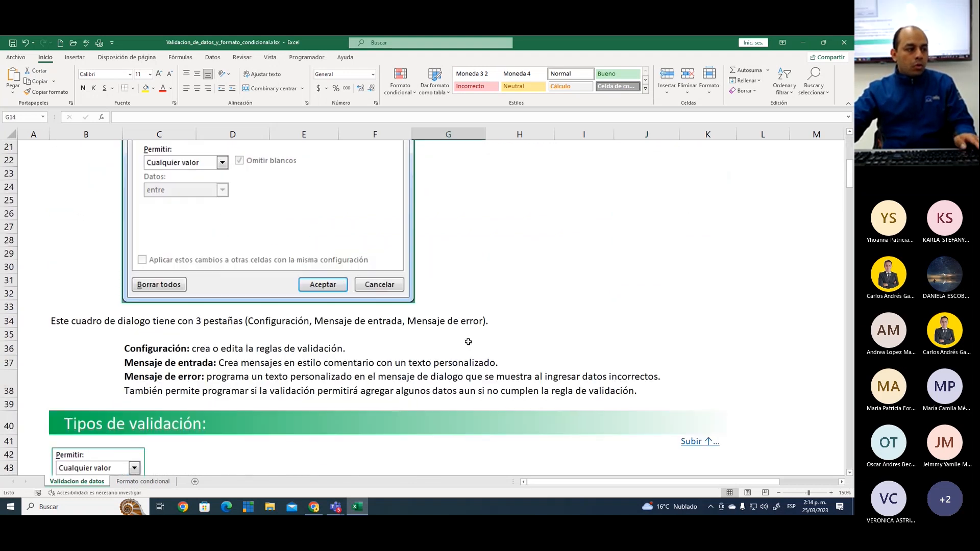
scroll(468, 342, "down", 9)
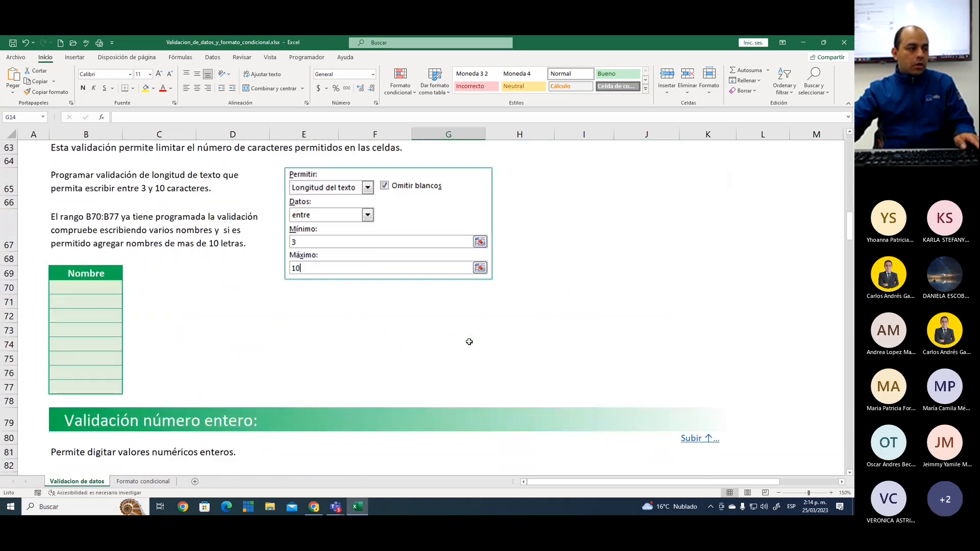
scroll(469, 341, "down", 15)
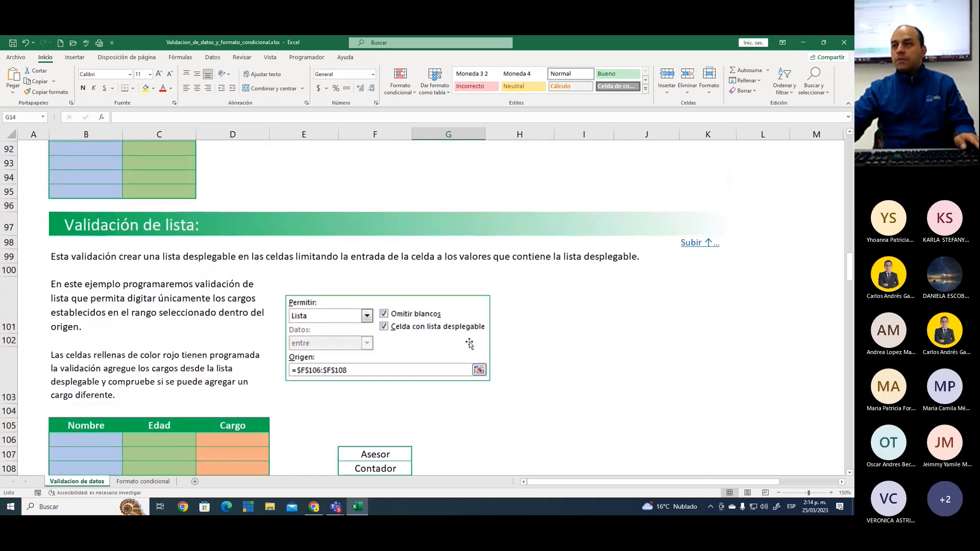
scroll(469, 343, "down", 10)
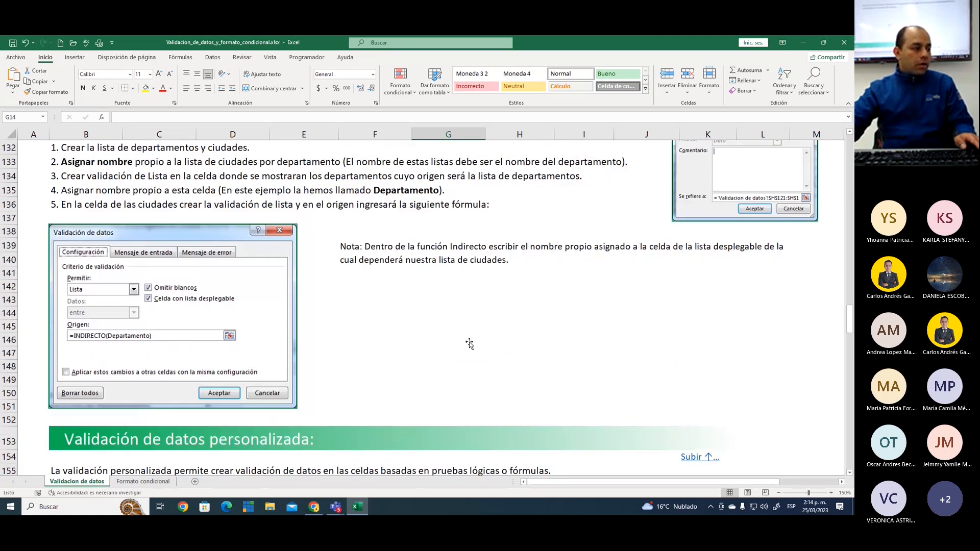
scroll(469, 343, "down", 14)
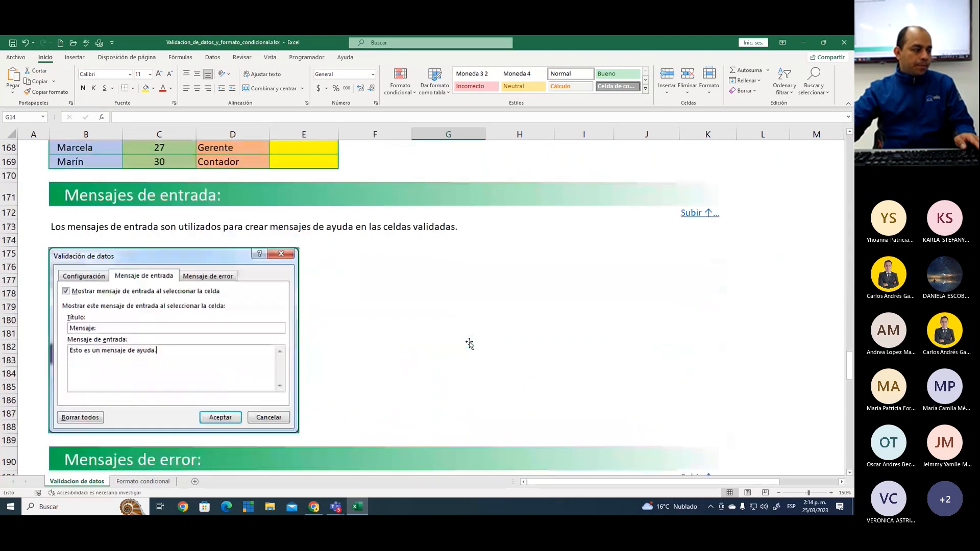
scroll(469, 343, "down", 15)
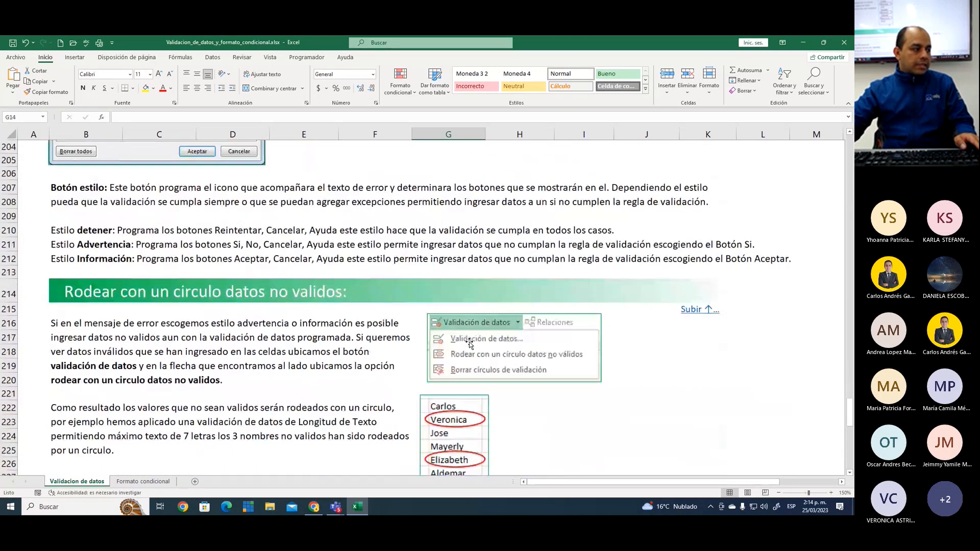
scroll(469, 343, "down", 1)
scroll(459, 345, "down", 1)
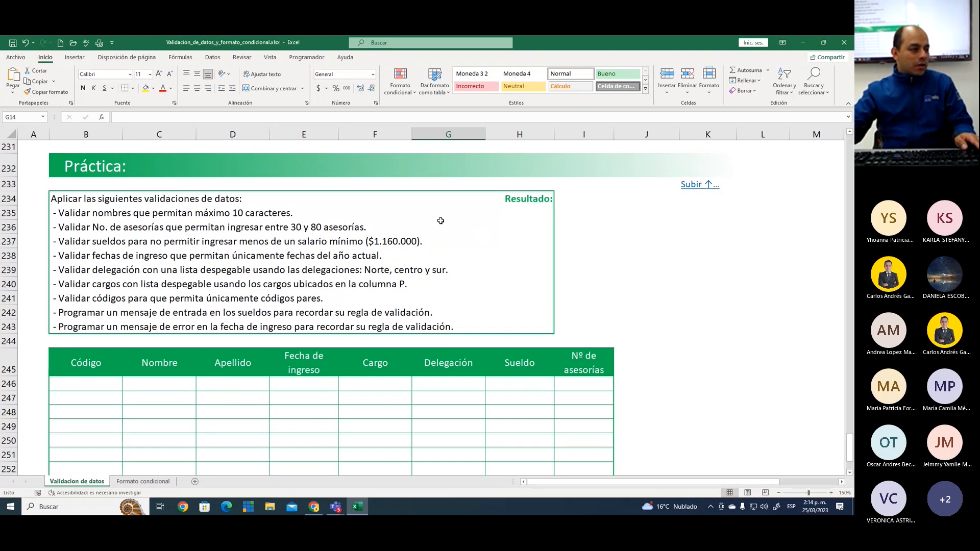
Review the list of validations requested in the Práctica section and the exercise table below it, starting with the Código column
left_click(467, 231)
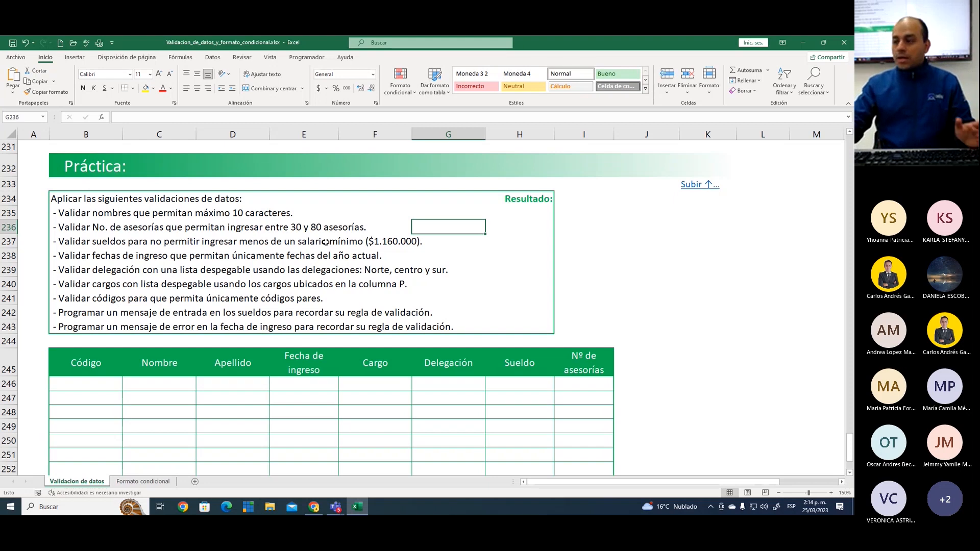
left_click(474, 251)
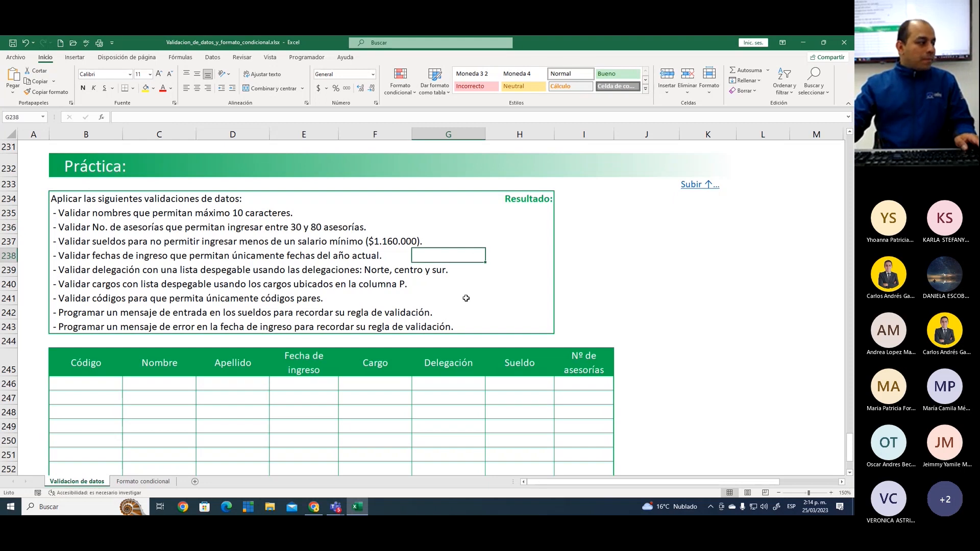
scroll(463, 296, "down", 3)
scroll(464, 301, "down", 1)
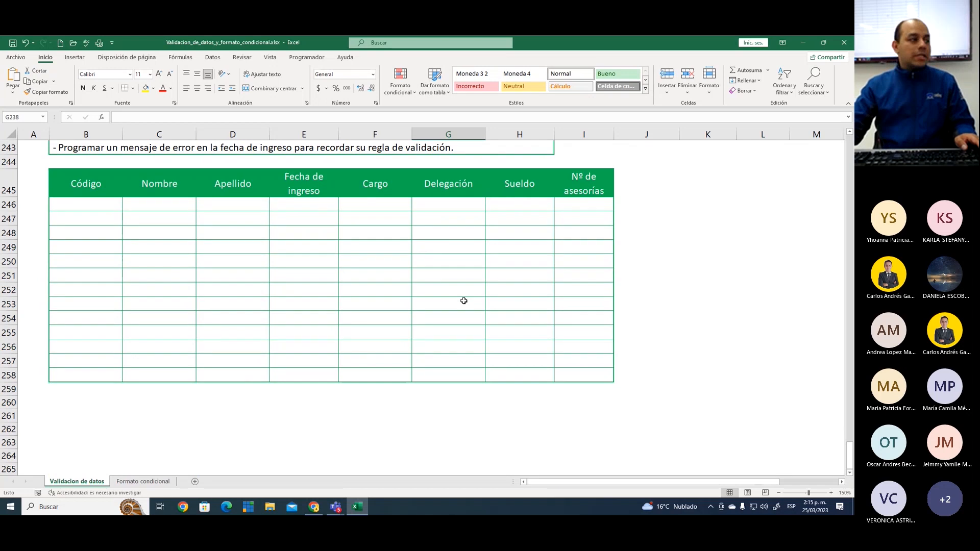
left_click(101, 183)
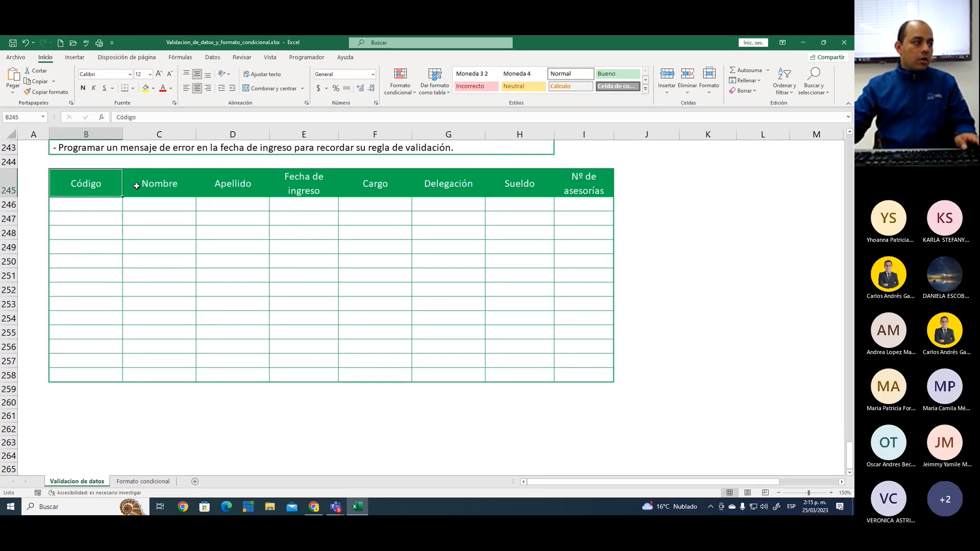
Go through the exercise table's headers one by one, from Nombre to Nº de asesorías
left_click(168, 187)
left_click(241, 187)
left_click(297, 184)
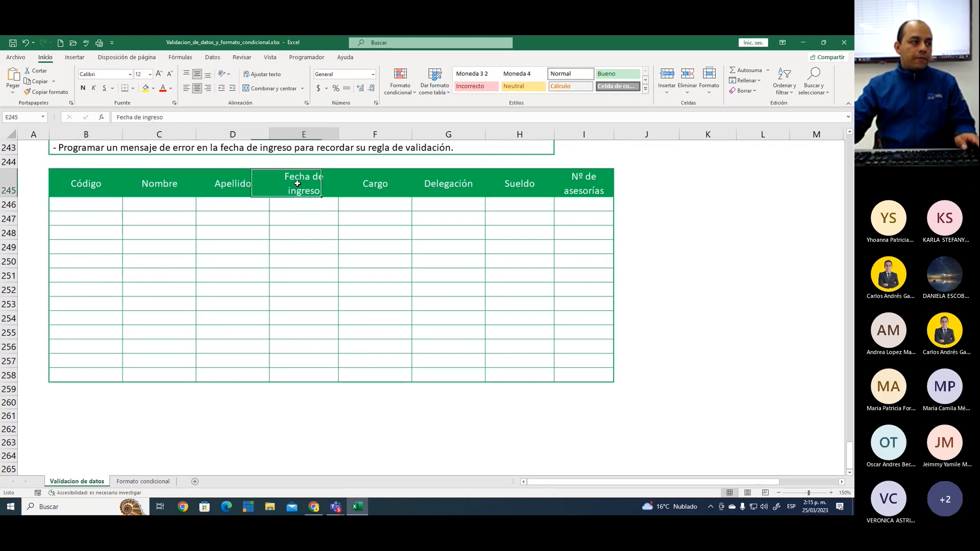
left_click(396, 188)
left_click(464, 183)
left_click(536, 185)
left_click(576, 188)
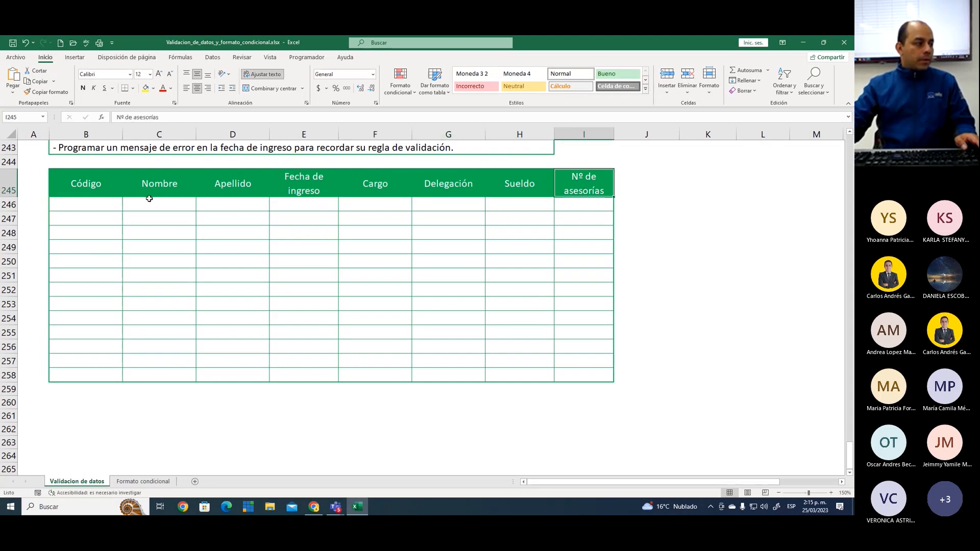
Point out the empty entry cells B246:I258 and the Nombre column of the exercise table
left_click(101, 205)
left_click(168, 219)
left_click(217, 247)
left_click(480, 281)
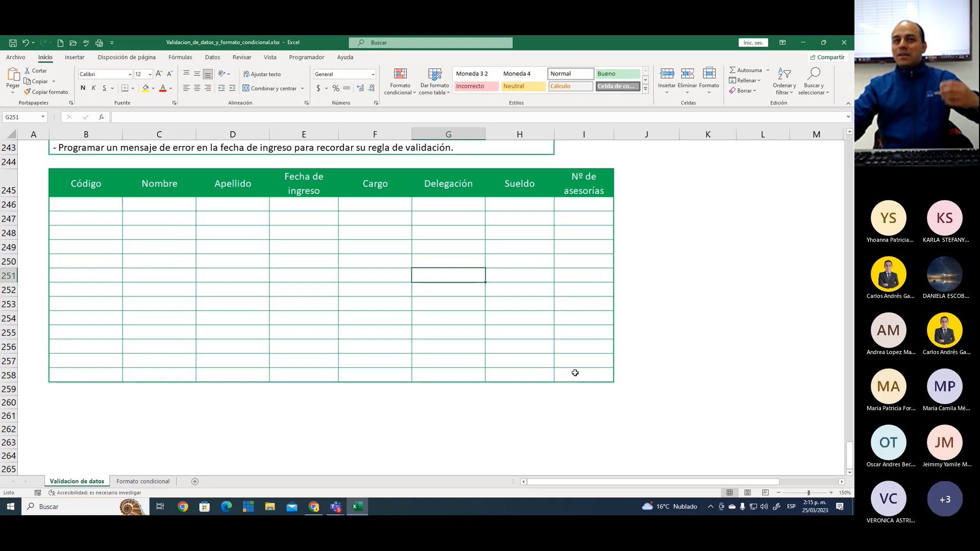
left_click(168, 184)
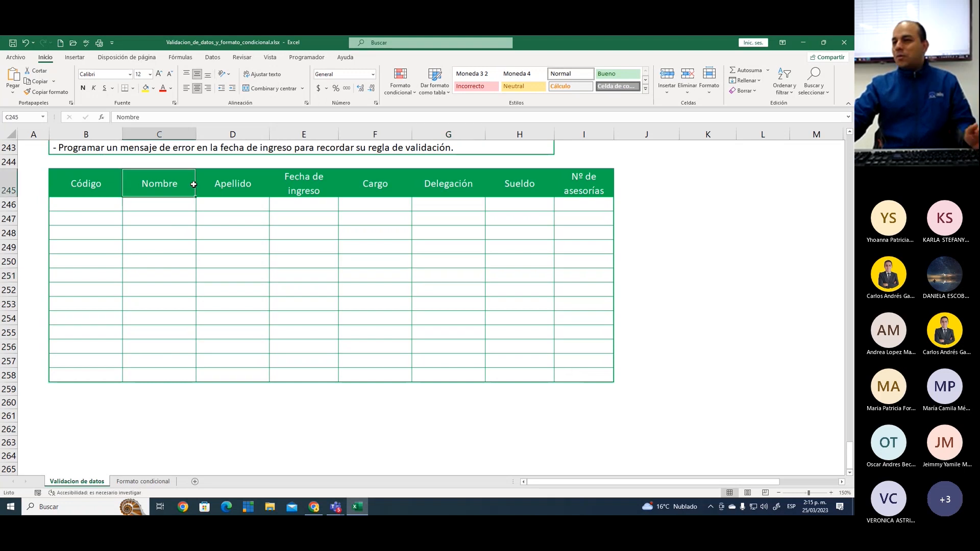
left_click_drag(82, 202, 575, 368)
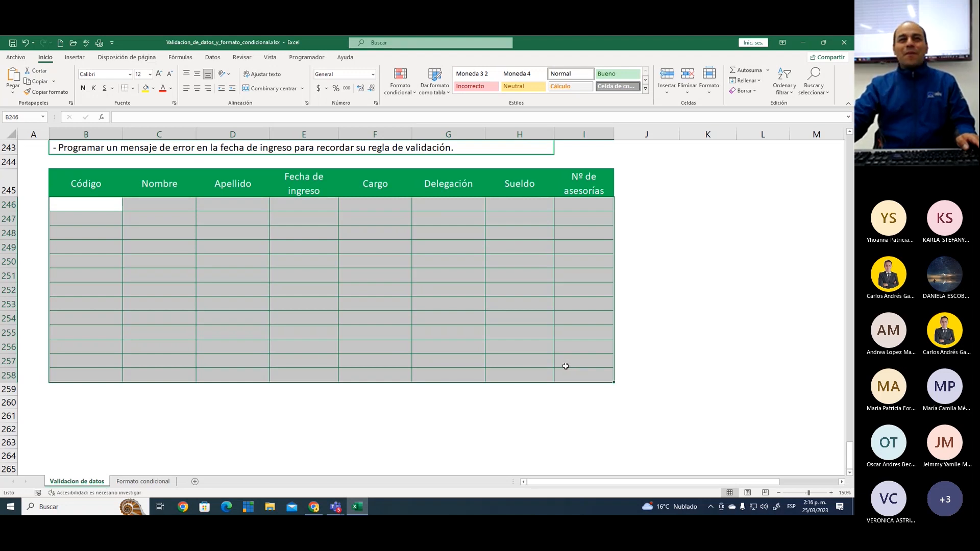
left_click(343, 223)
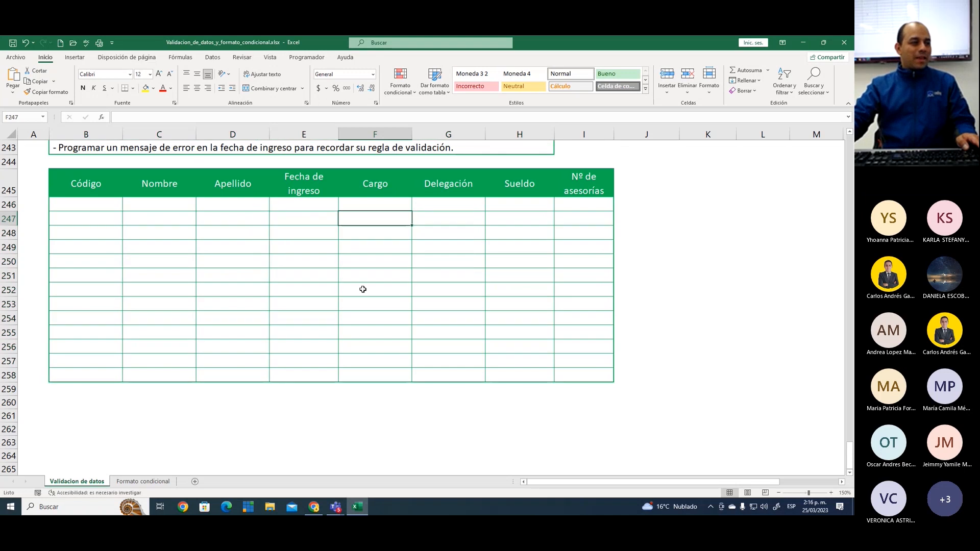
Outline on screen the Práctica rule limiting names to 10 characters and the Nombre column it applies to, then clear the marks
scroll(363, 289, "up", 2)
scroll(362, 290, "down", 1)
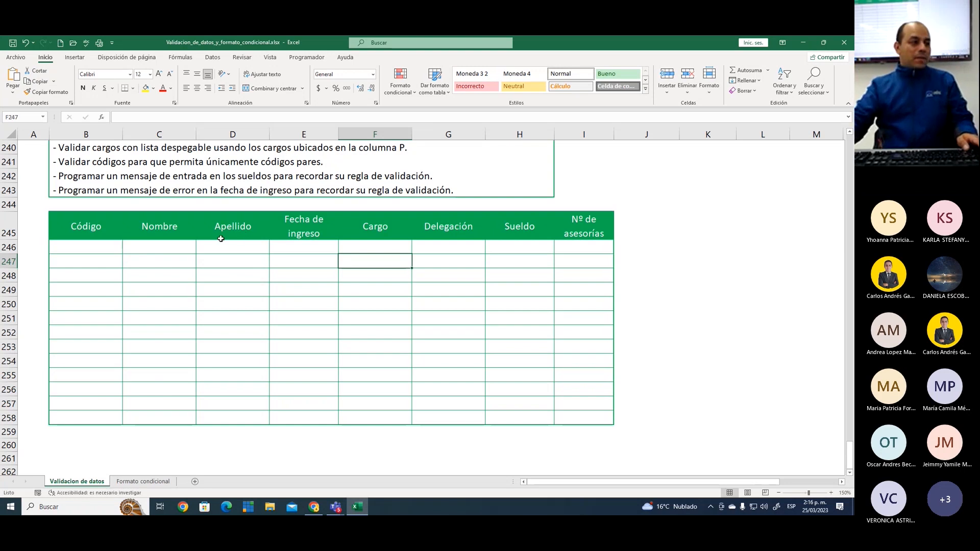
left_click(276, 261)
scroll(329, 323, "up", 2)
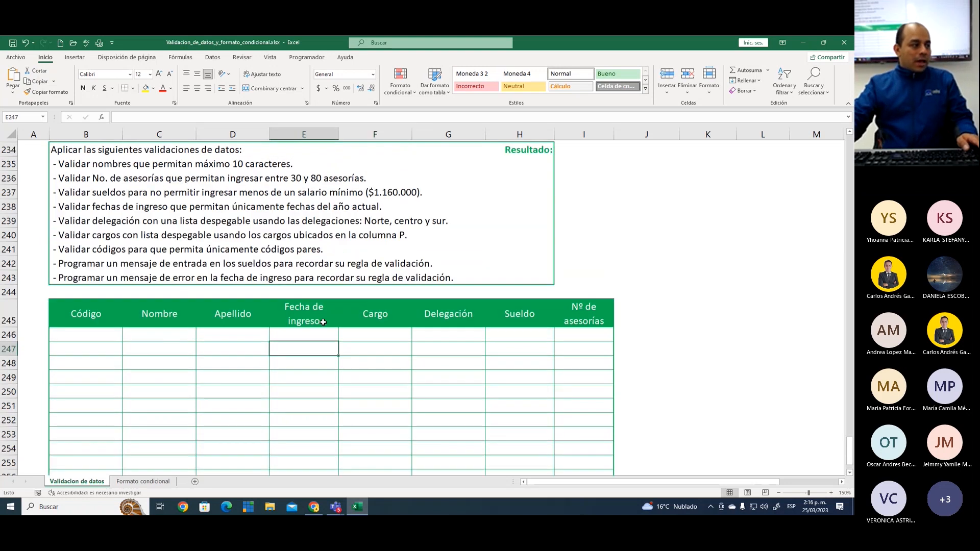
scroll(323, 322, "up", 1)
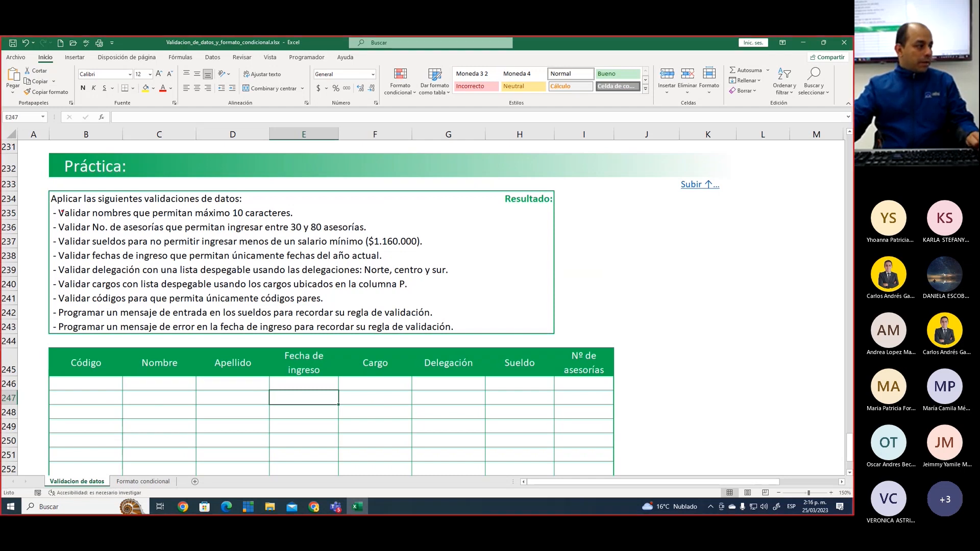
mouse_move(49, 206)
left_mouse_down()
mouse_move(276, 233)
mouse_move(299, 221)
left_mouse_up()
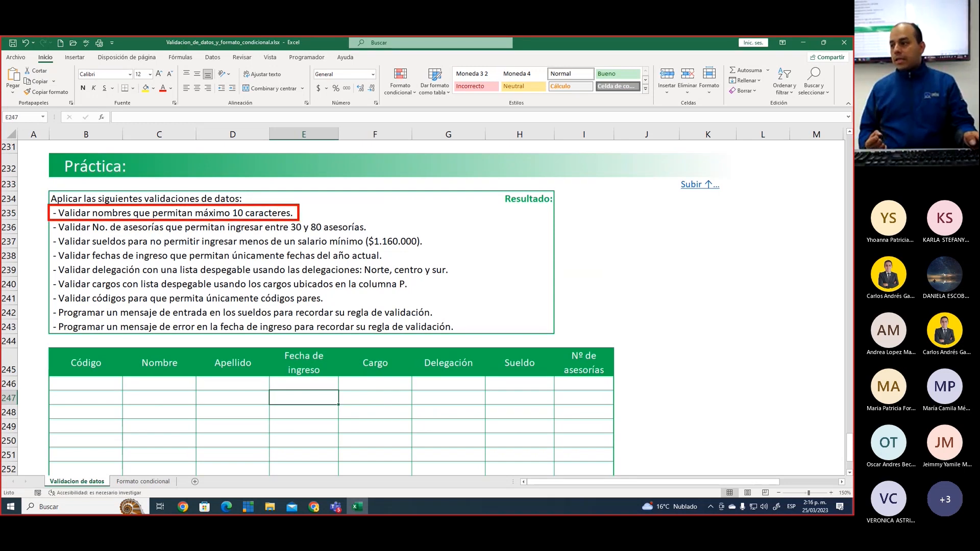
scroll(204, 245, "down", 3)
mouse_move(122, 240)
left_mouse_down()
mouse_move(175, 322)
mouse_move(209, 422)
mouse_move(195, 424)
left_mouse_up()
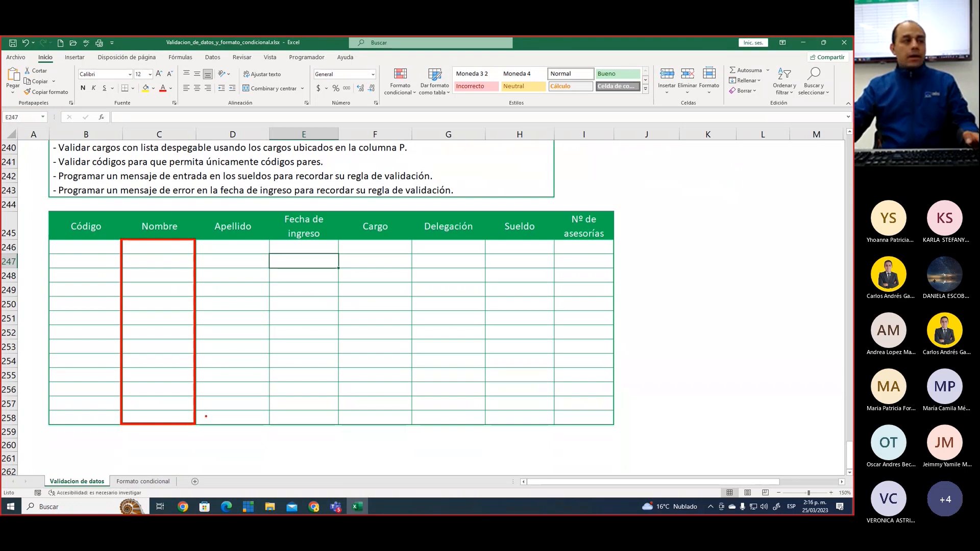
key("Escape")
Open data validation for the Nombre cells C246:C258, briefly numbering on screen the selection, Datos and Validación de datos as 1, 2 and 3
left_click_drag(160, 249, 164, 417)
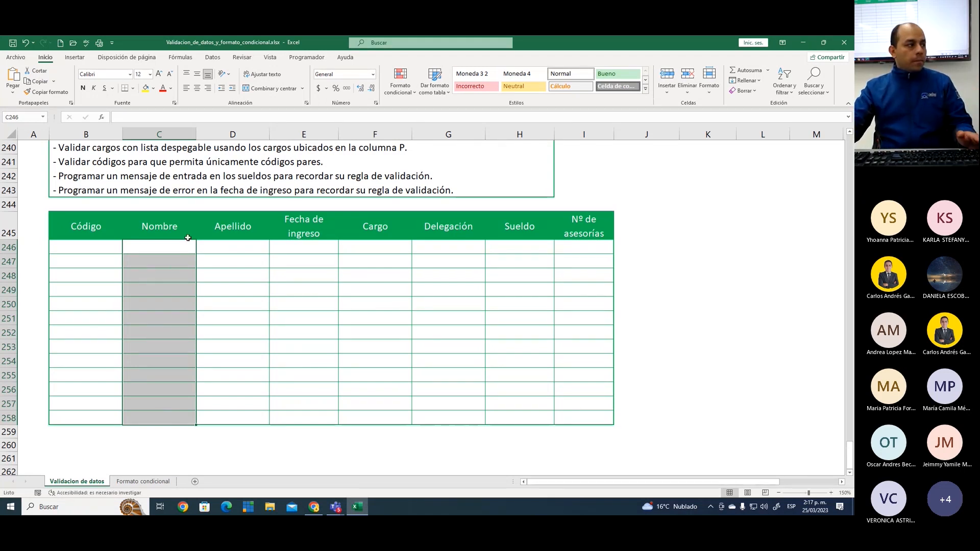
left_click(216, 61)
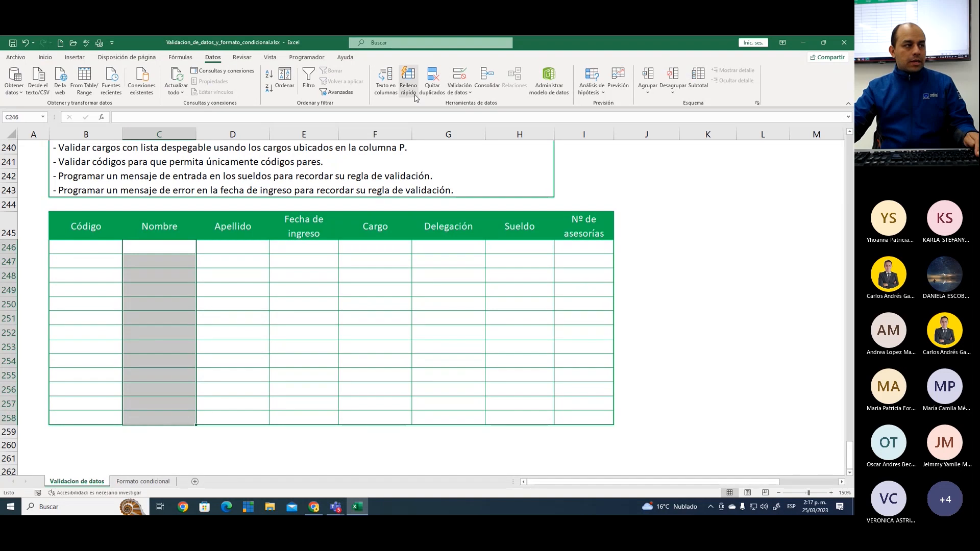
left_click_drag(444, 64, 476, 99)
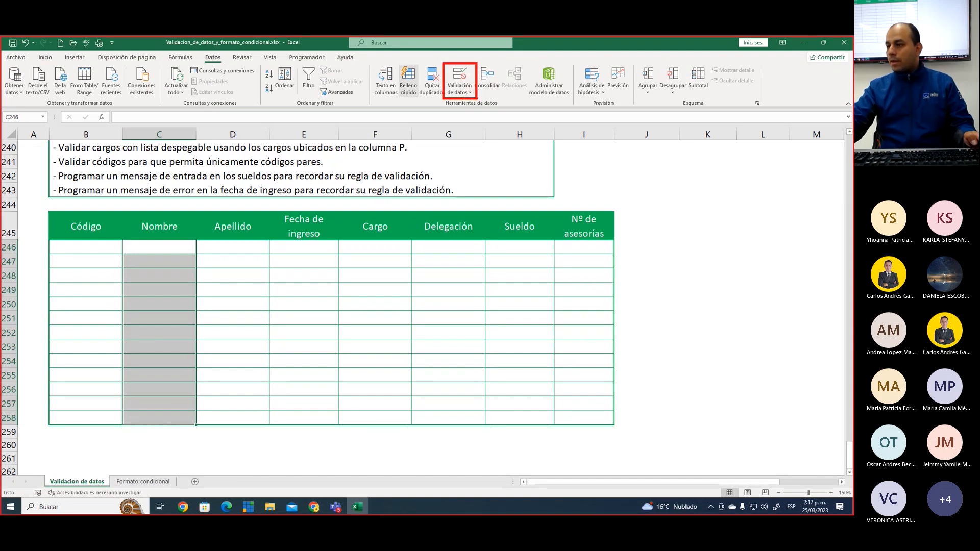
left_click_drag(156, 269, 158, 287)
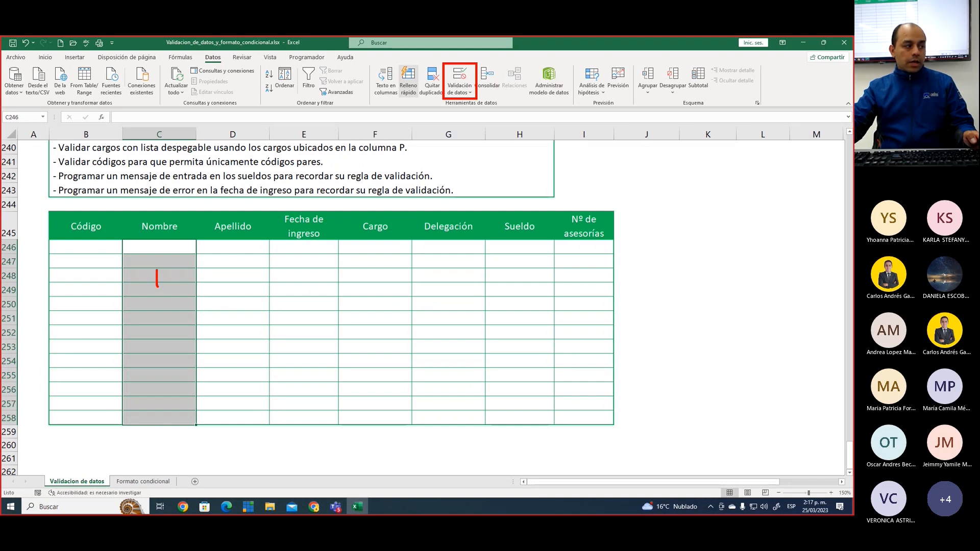
mouse_move(197, 51)
left_mouse_down()
mouse_move(229, 65)
mouse_move(245, 53)
left_mouse_up()
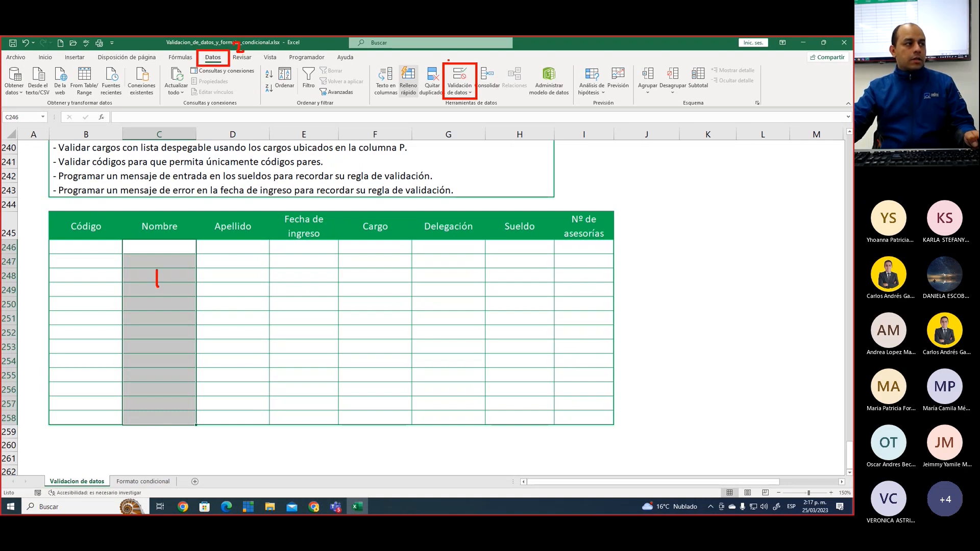
left_click_drag(448, 53, 457, 63)
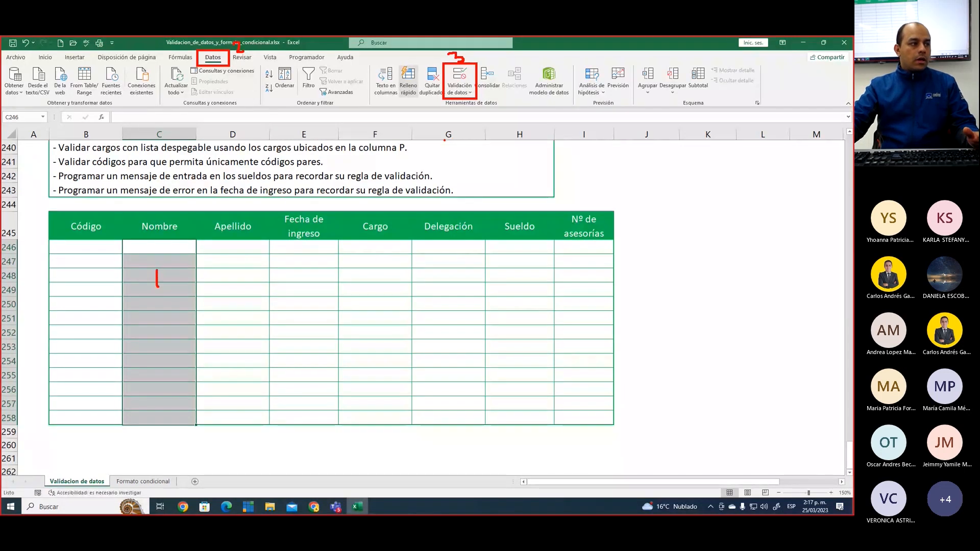
key("Escape")
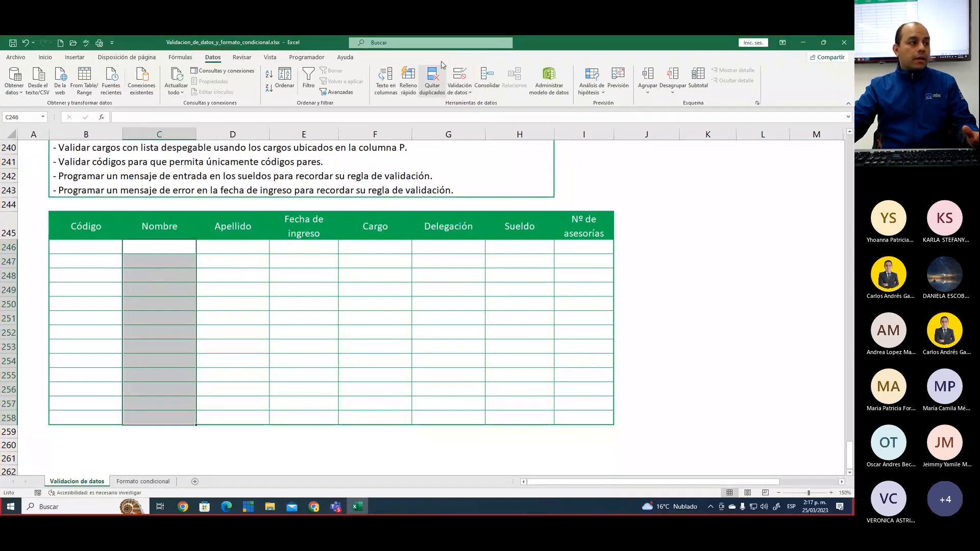
left_click(465, 79)
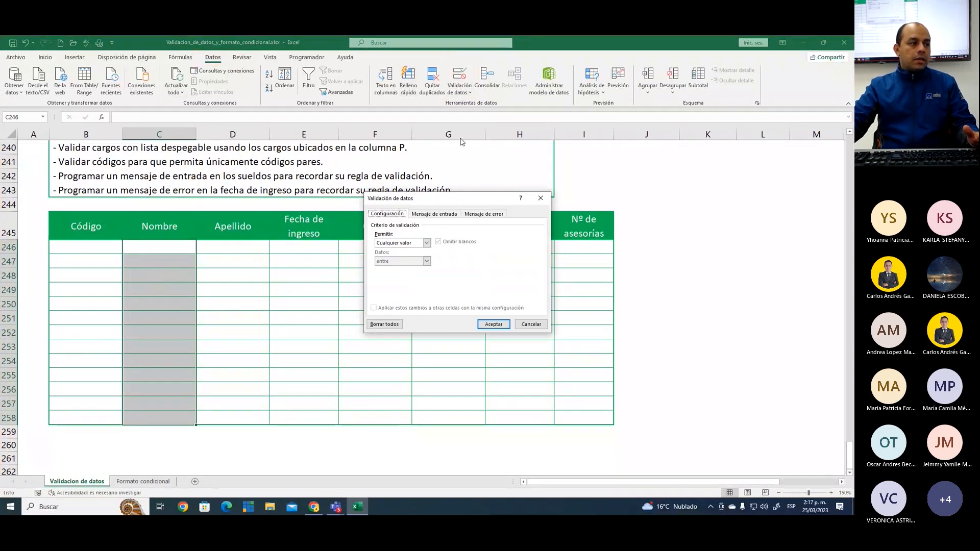
mouse_move(426, 189)
left_mouse_down()
mouse_move(421, 176)
mouse_move(410, 194)
left_mouse_up()
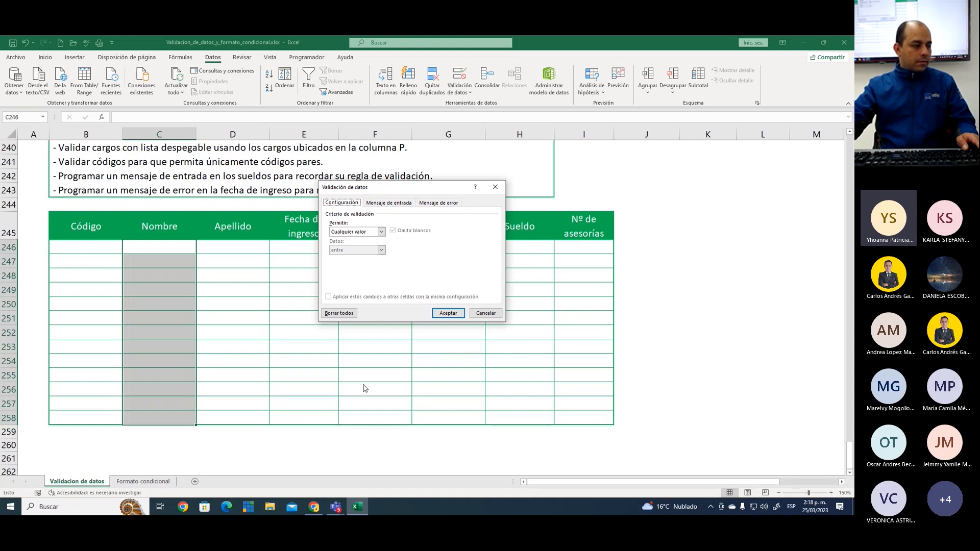
Switch to the Q10 course page in Chrome and mark the announcement containing Validacion_de_datos_y_formato_condicional.xlsx, then clear the marks
left_click(320, 506)
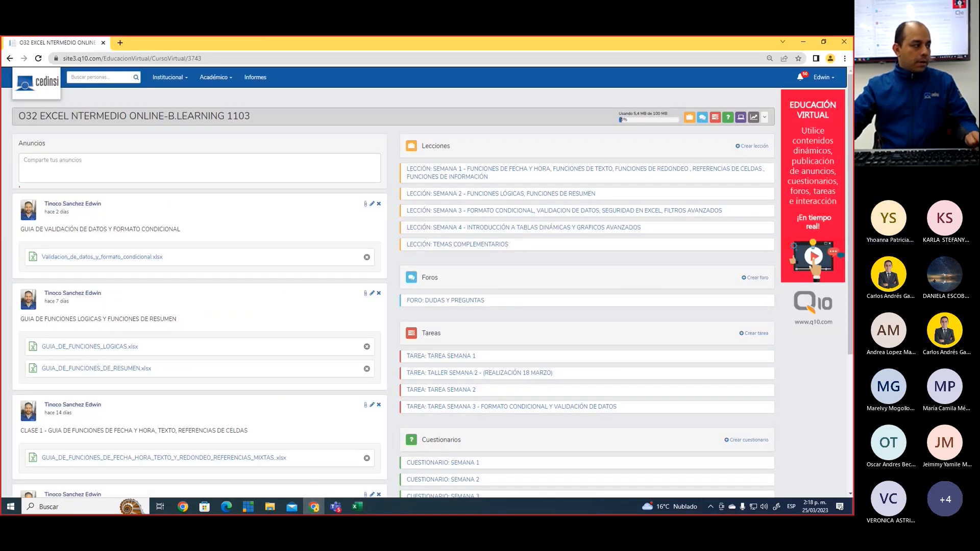
mouse_move(10, 192)
left_mouse_down()
mouse_move(110, 244)
mouse_move(388, 281)
left_mouse_up()
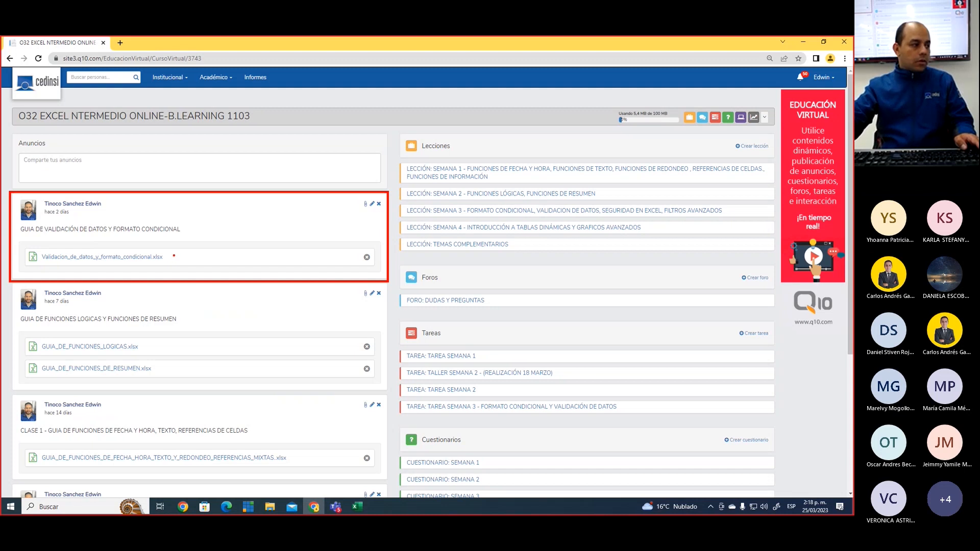
left_click_drag(169, 249, 195, 229)
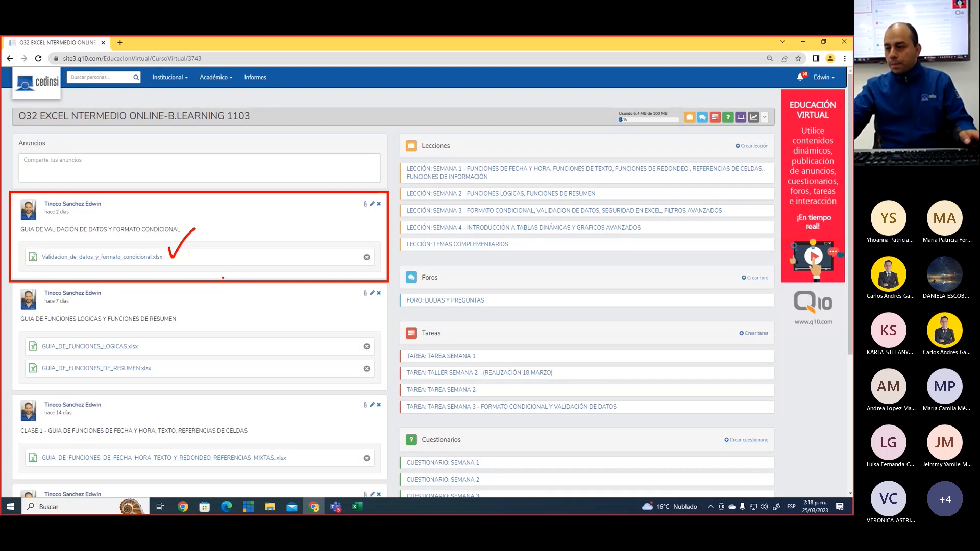
key("Escape")
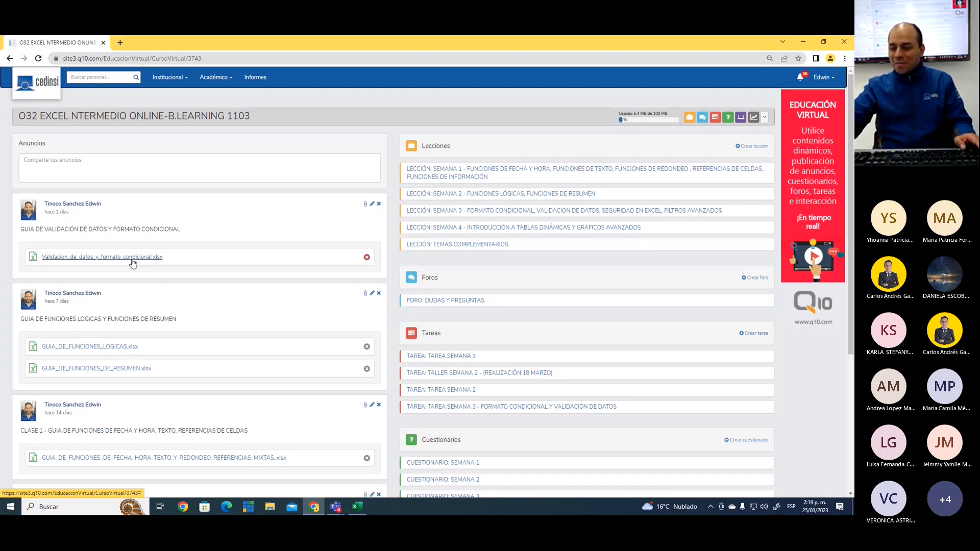
Return to Excel, reposition the Validación de datos dialog and briefly outline its Permitir setting on screen
left_click(356, 507)
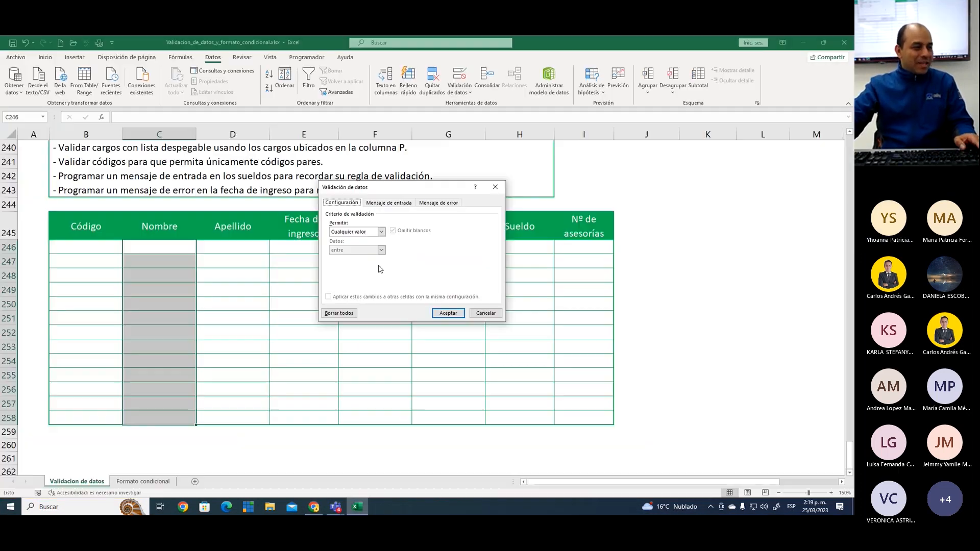
left_click_drag(437, 194, 447, 205)
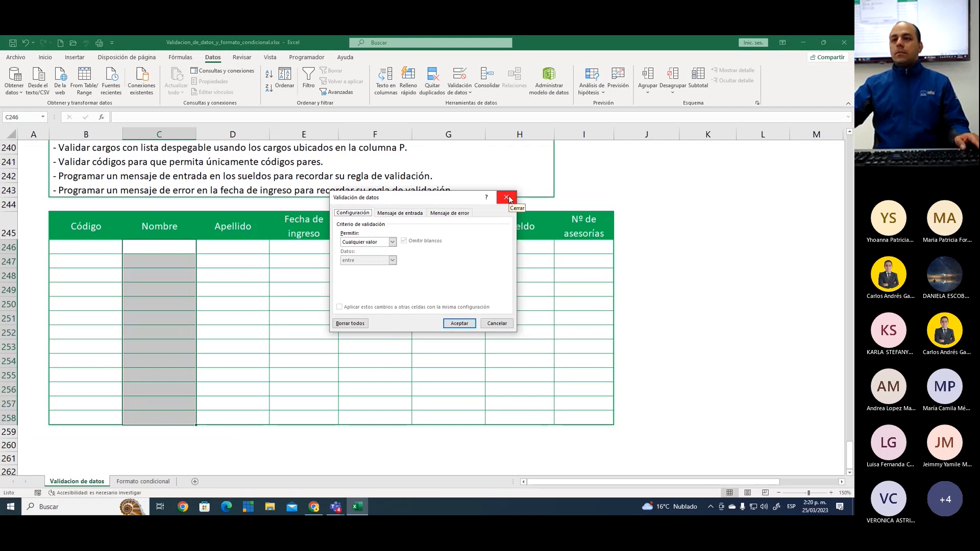
left_click_drag(423, 199, 426, 179)
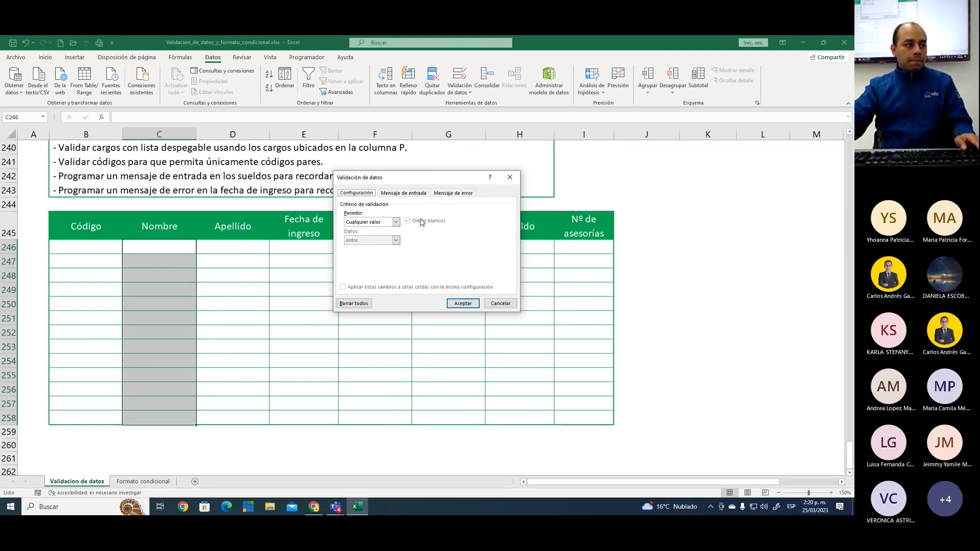
left_click_drag(426, 179, 421, 176)
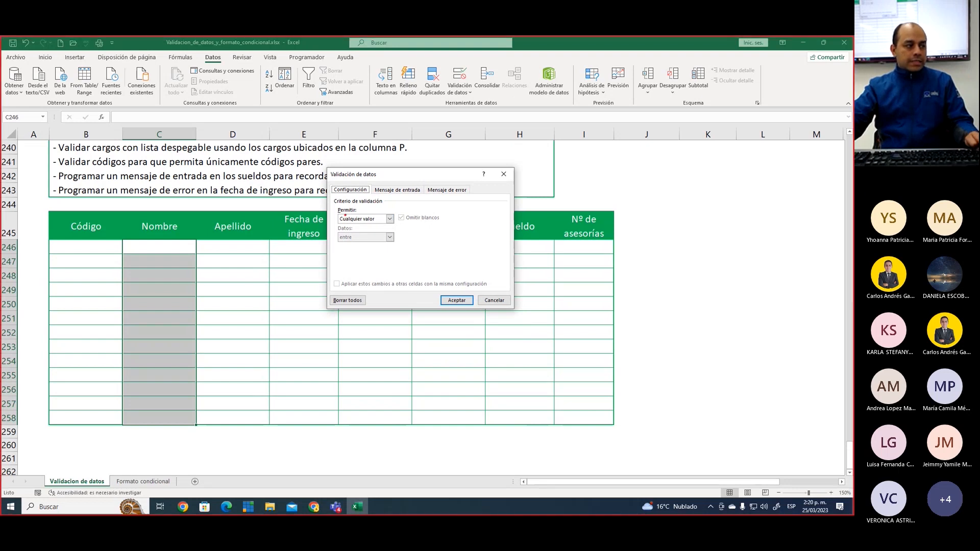
left_click_drag(337, 206, 397, 228)
key("Escape")
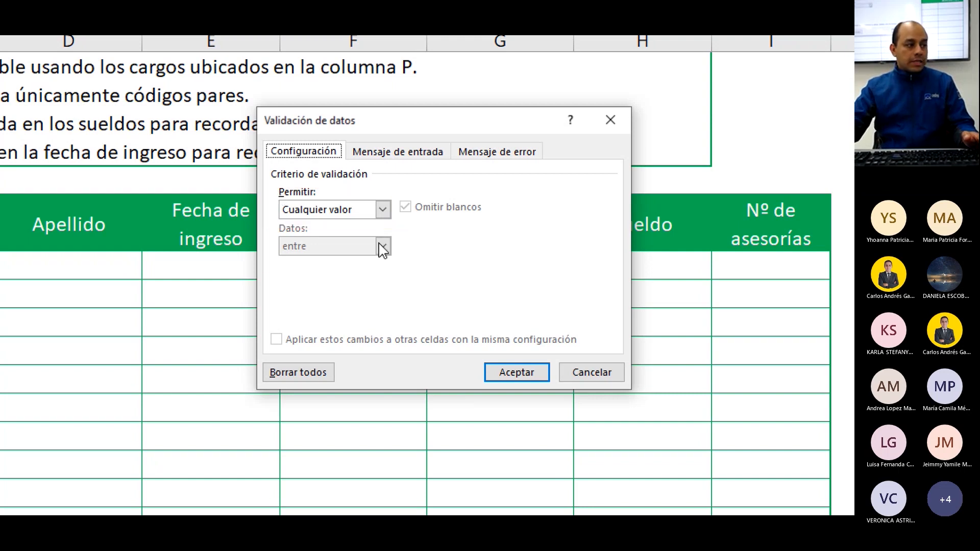
Set the validation criterion to Longitud del texto, menor o igual que, with a maximum of 10
left_click(382, 209)
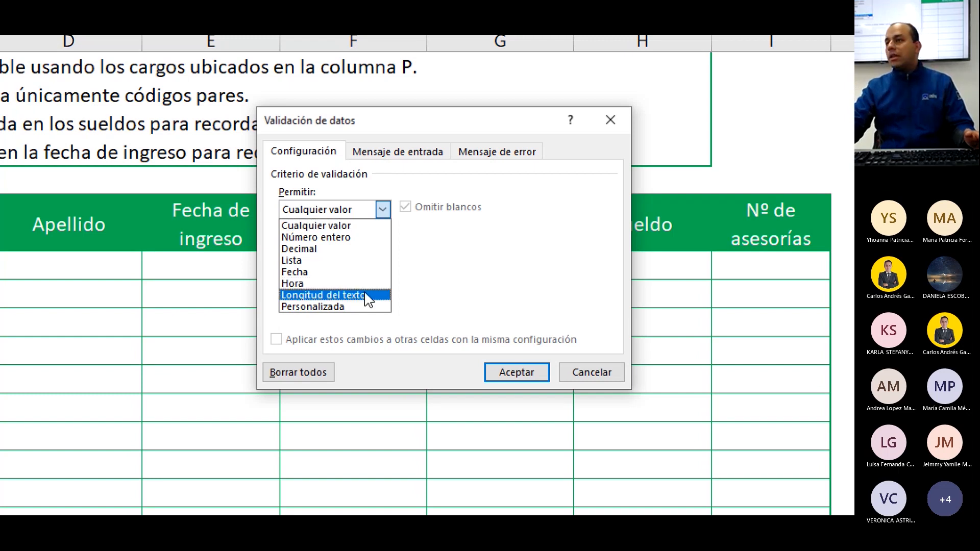
left_click(368, 296)
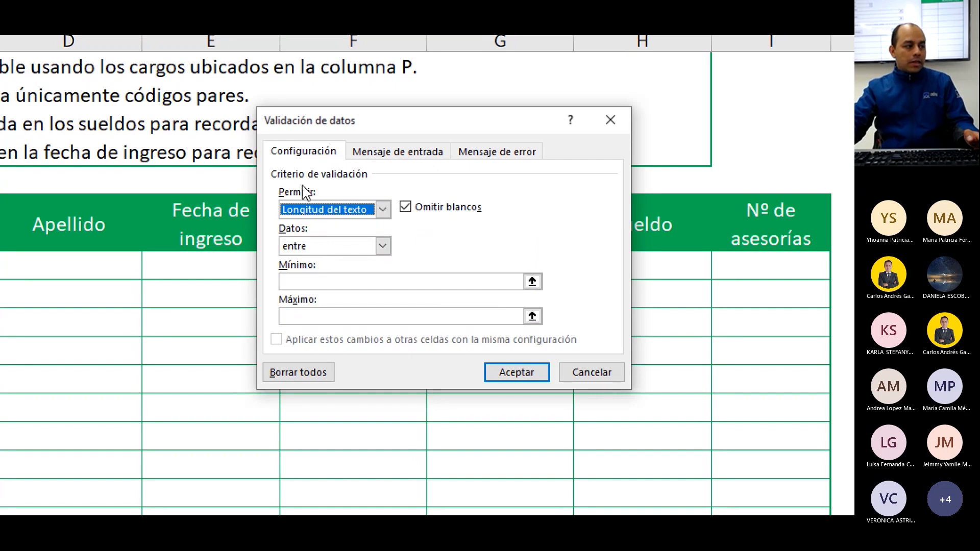
left_click(345, 249)
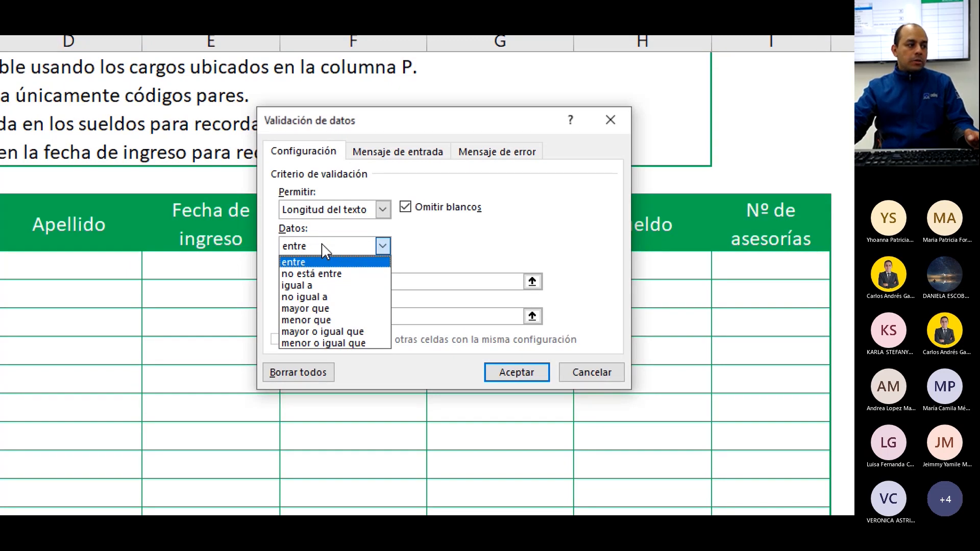
left_click(339, 344)
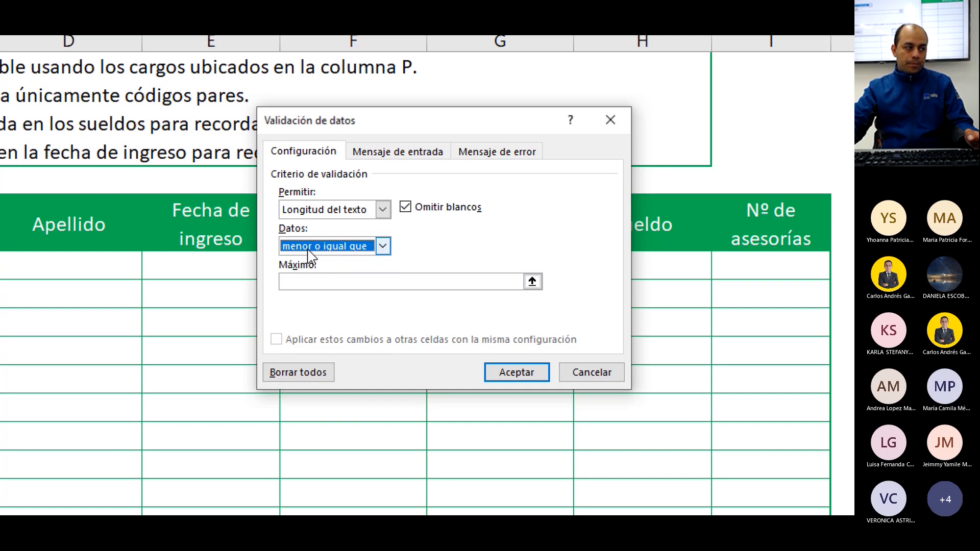
left_click(328, 279)
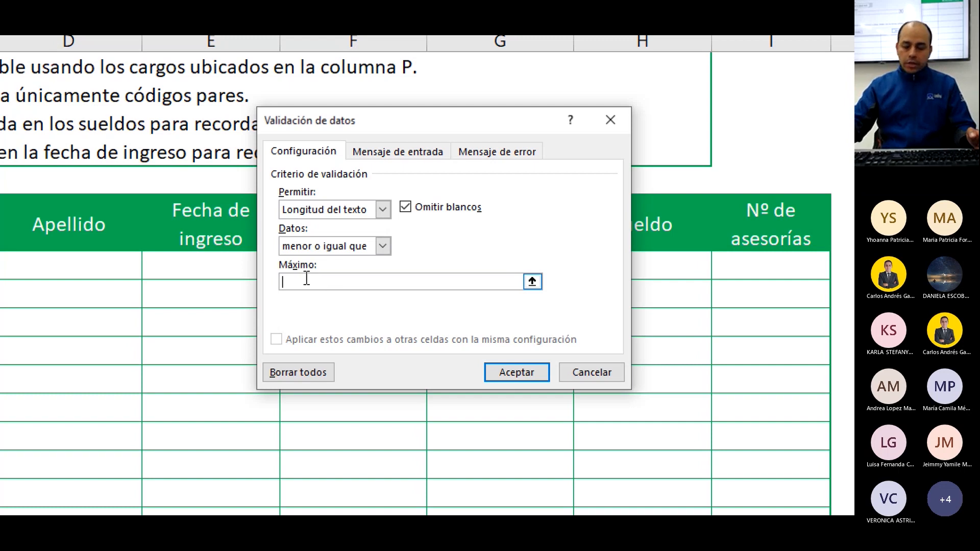
type("10")
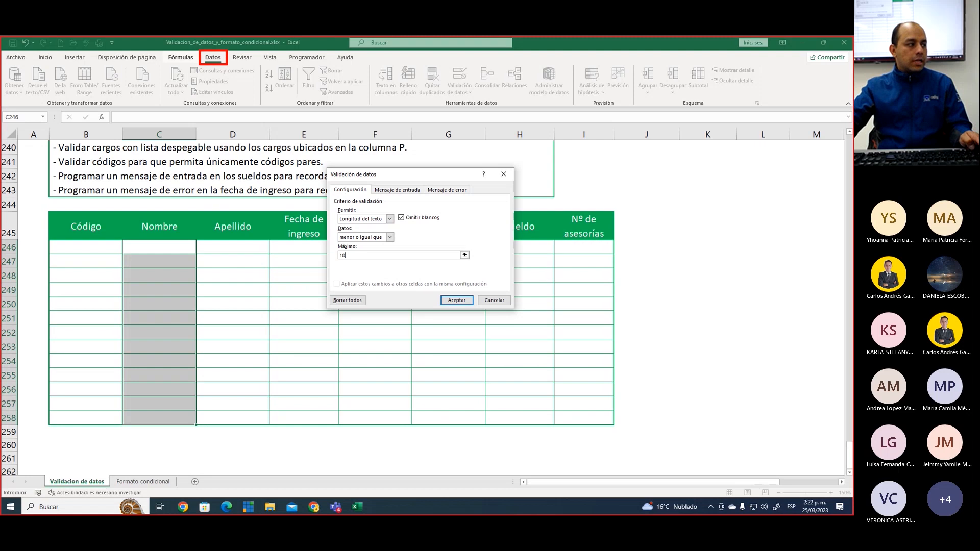
Number the selected Nombre cells as 1 and outline the Validación de datos tool on screen, clear the marks, and accept the validation rule
left_click_drag(159, 292, 162, 312)
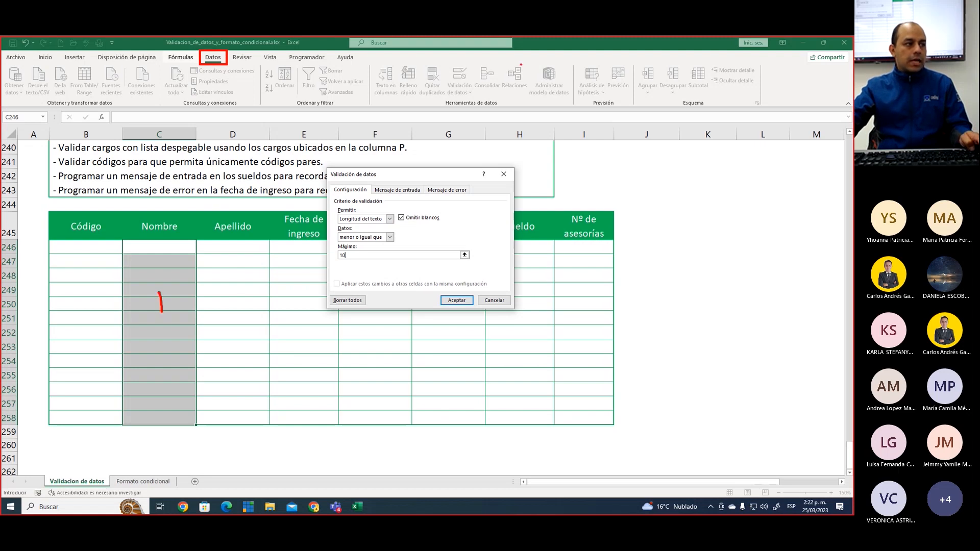
left_click_drag(442, 65, 475, 98)
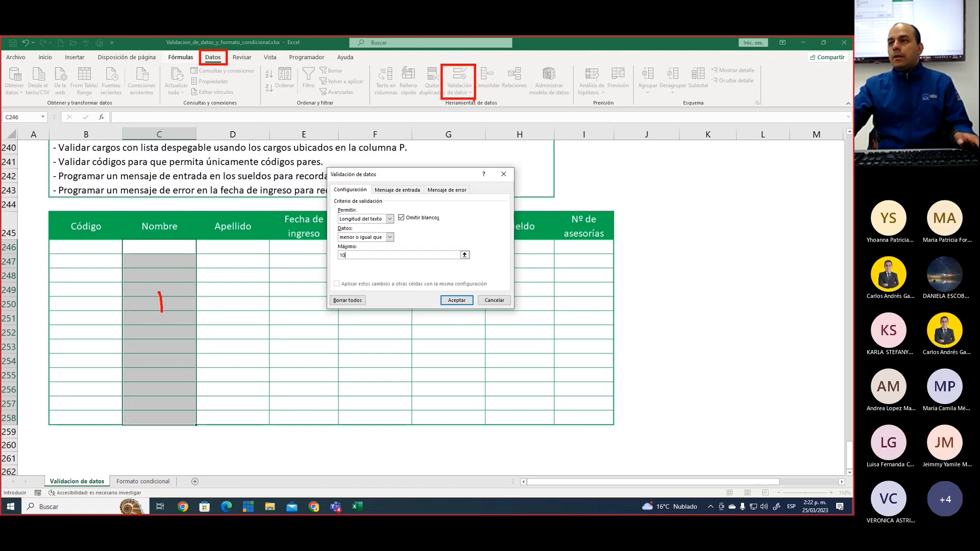
key("Escape")
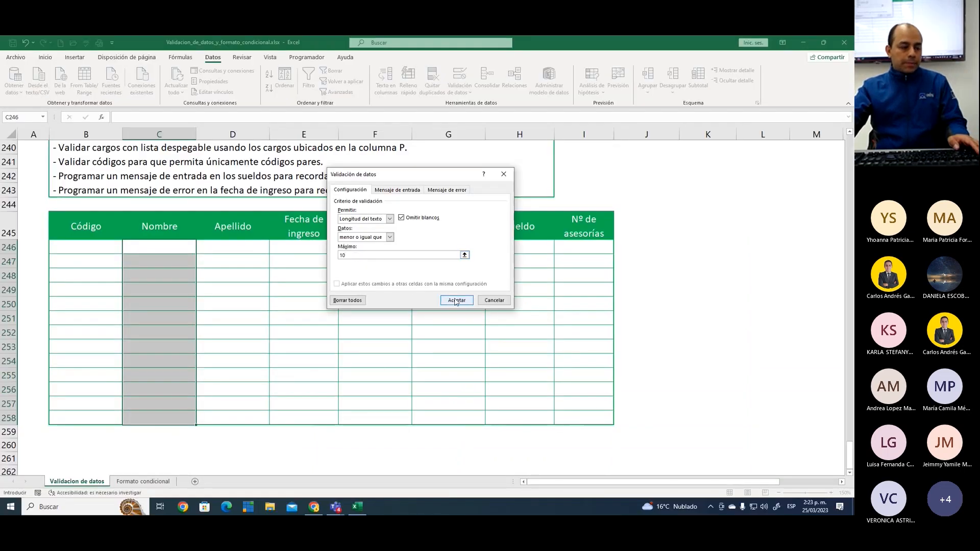
left_click(457, 301)
Try to enter a full name longer than 10 characters in C246, mark it on screen, and cancel the entry
left_click(173, 246)
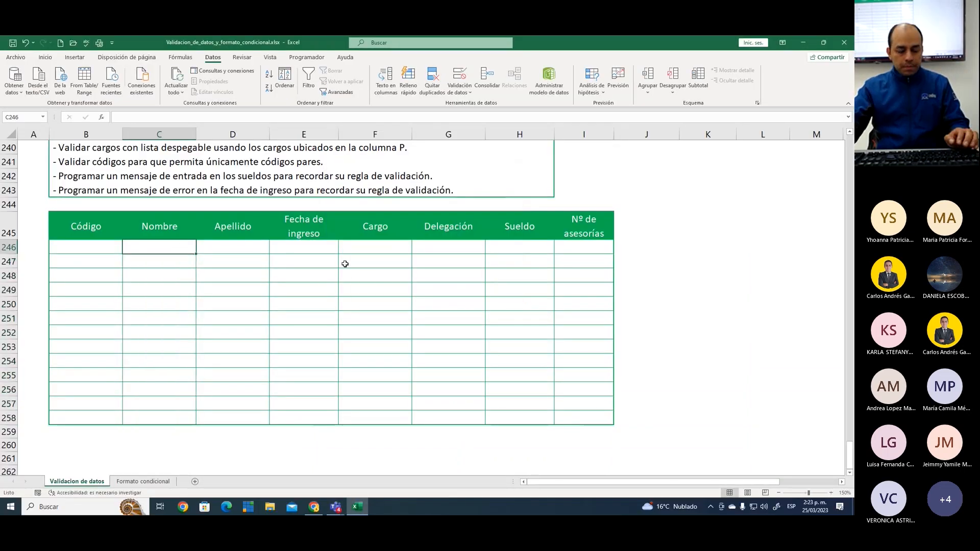
type("Carlos Ramírez")
key("Return")
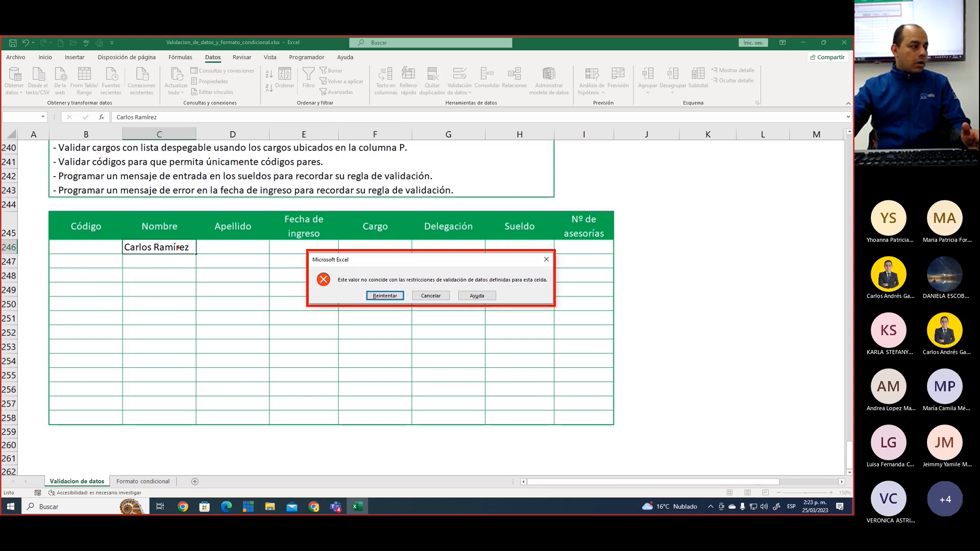
left_click_drag(191, 244, 209, 221)
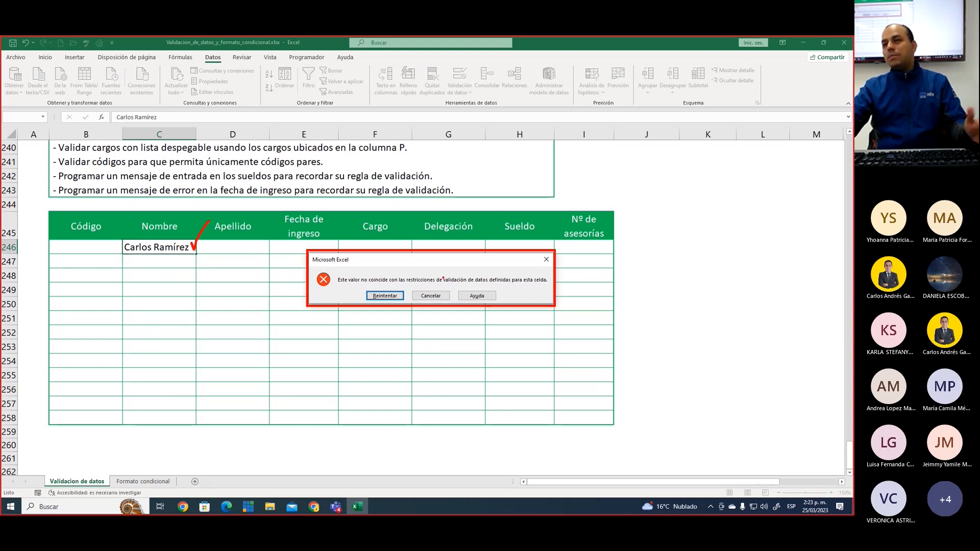
key("Tab")
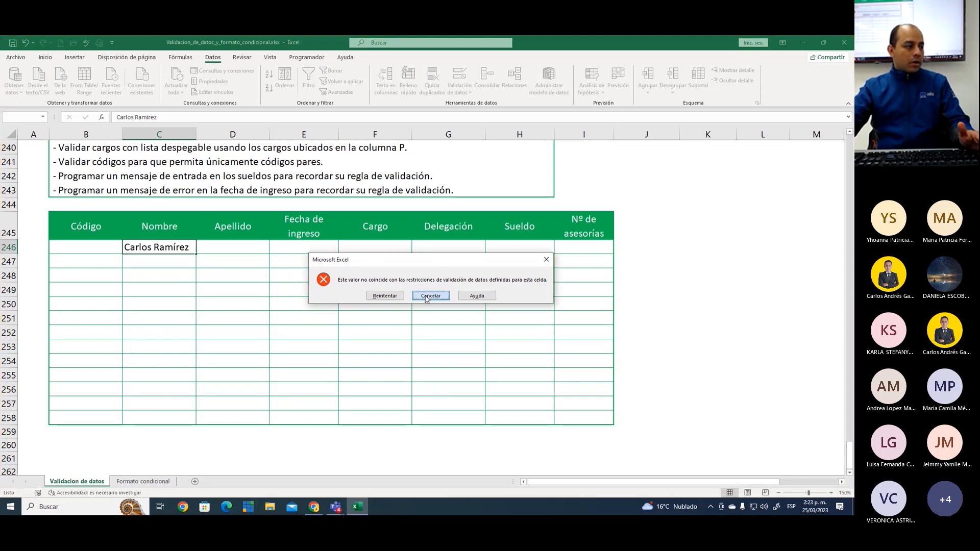
key("Return")
Enter only a first name within the 10-character limit in Nombre cell C246
type("Carlos")
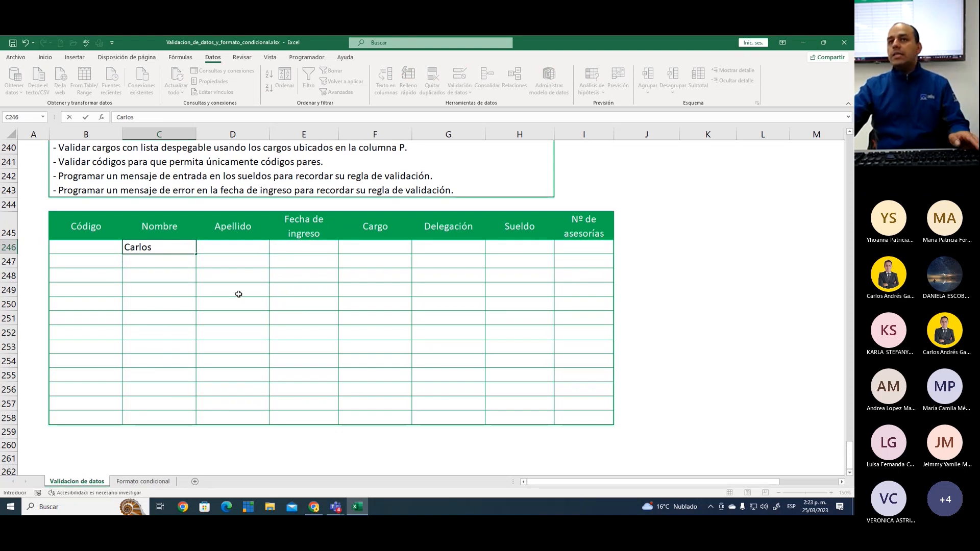
key("Return")
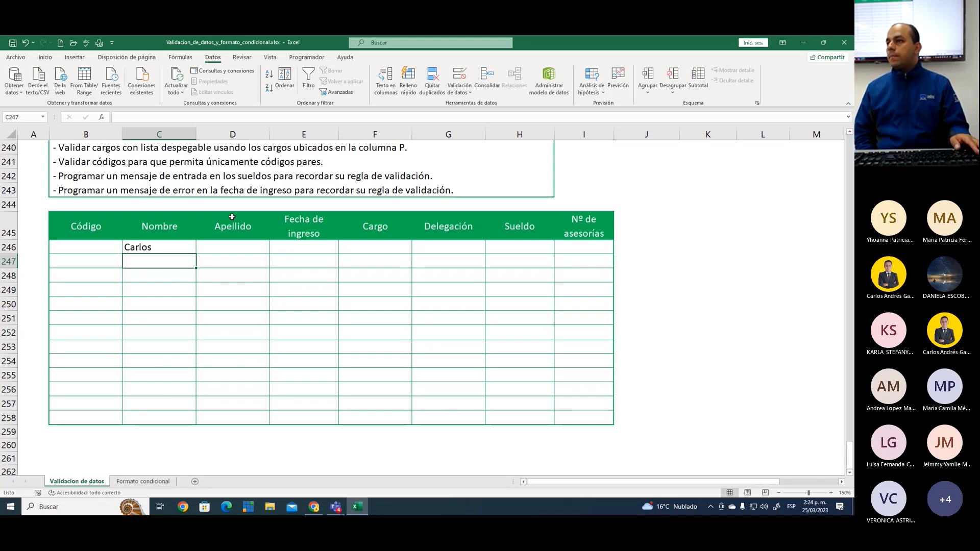
left_click(177, 247)
left_click(209, 265)
left_click(143, 252)
left_click(158, 263)
left_click(165, 249)
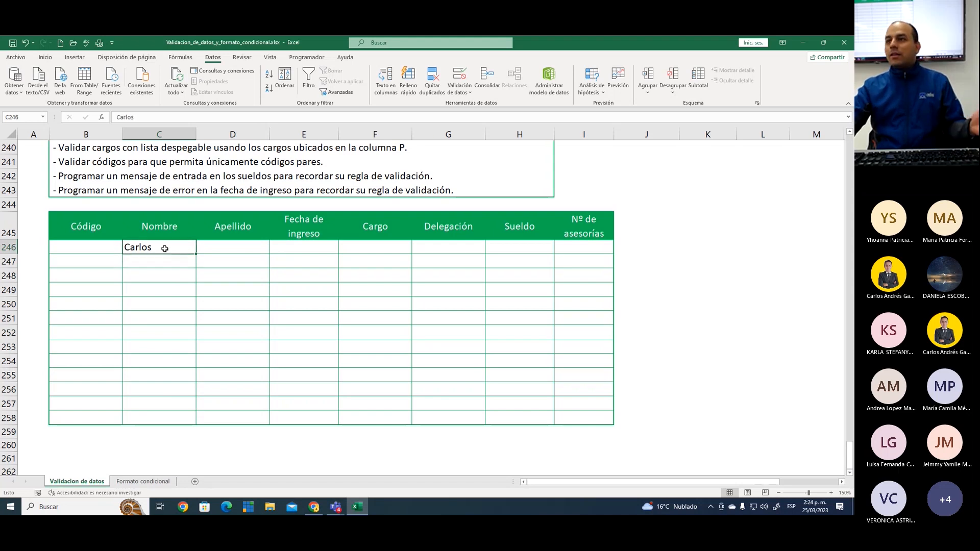
left_click(168, 280)
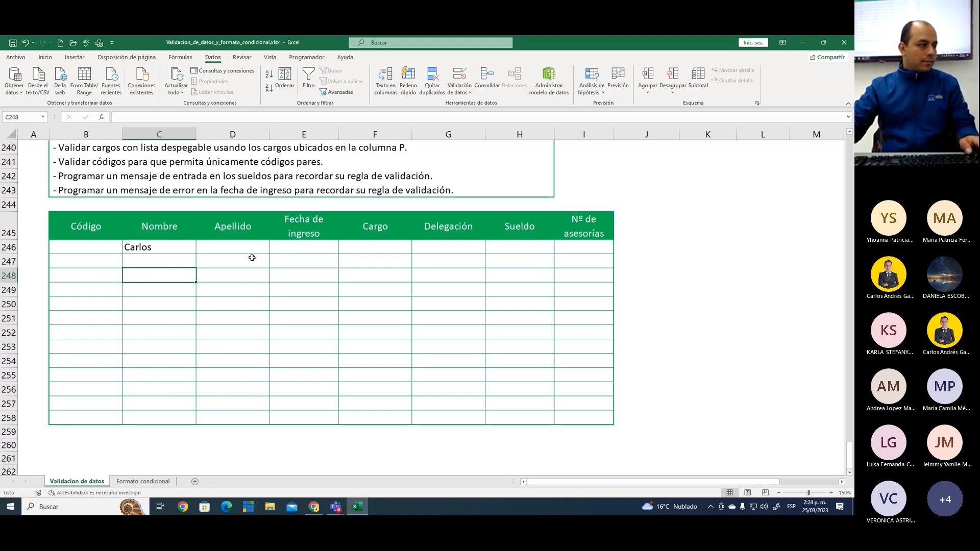
left_click(252, 259)
left_click(306, 256)
scroll(400, 228, "up", 3)
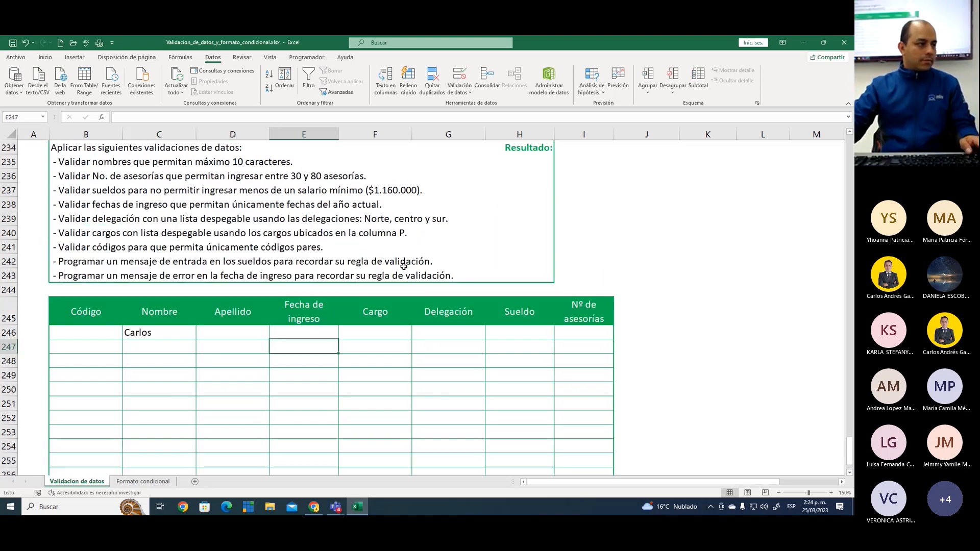
left_click(647, 239)
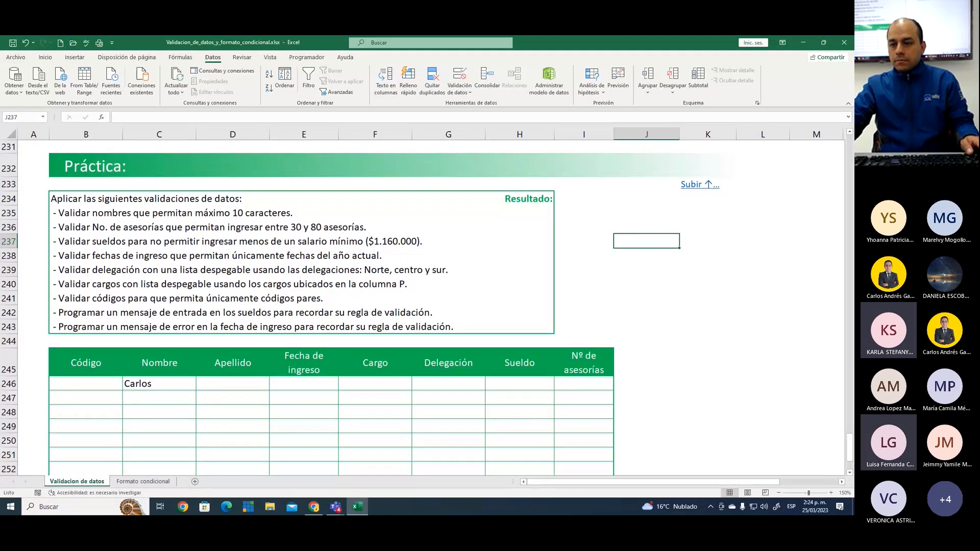
key("alt+Tab")
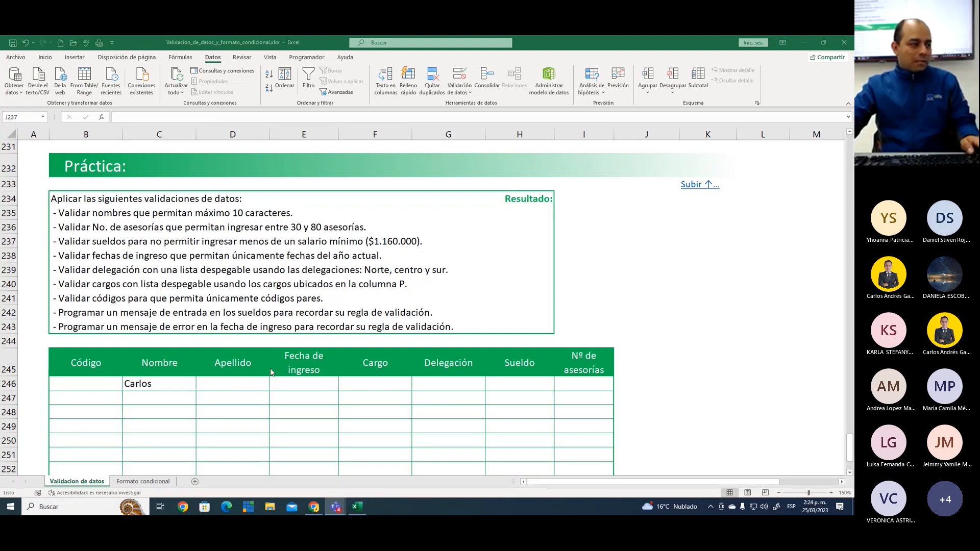
Review the validation settings of Nombre cells C246:C258, outline the Datos condition on screen, and close the dialog without changes
scroll(270, 371, "down", 3)
left_click_drag(168, 247, 176, 417)
left_click(462, 74)
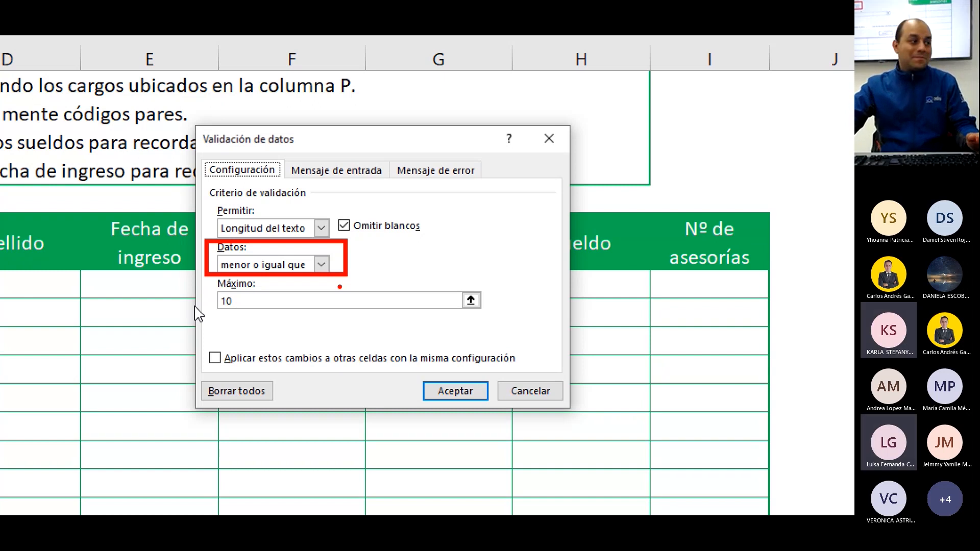
left_click(544, 393)
Mark the Práctica rule on names of at most 10 characters as done by entering 1 in Resultado cell H235
scroll(256, 289, "up", 2)
scroll(259, 299, "up", 2)
left_click_drag(110, 253, 324, 253)
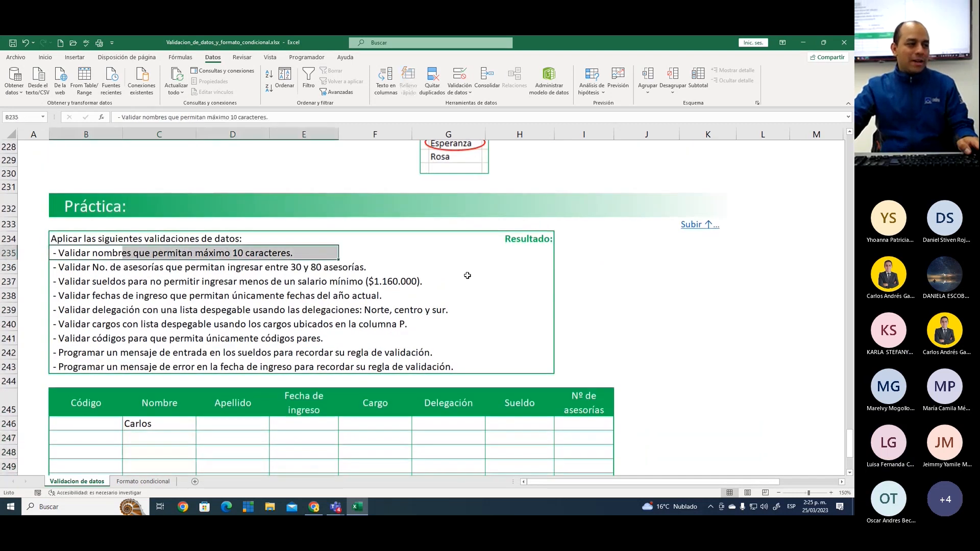
left_click(523, 253)
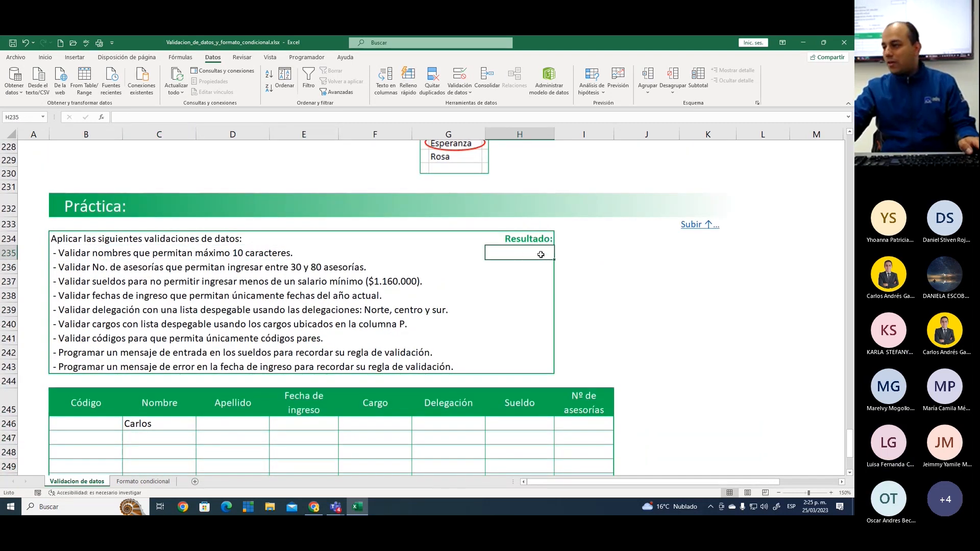
type("1")
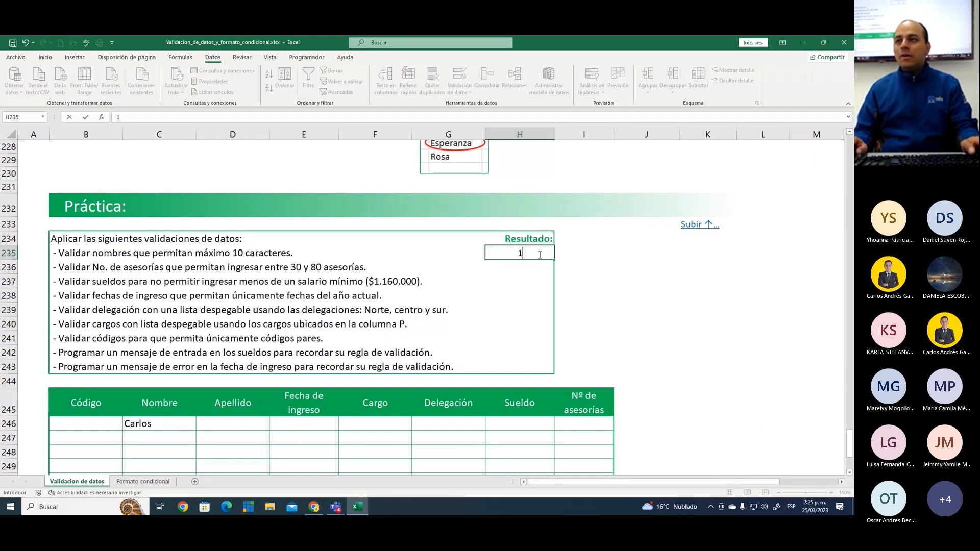
key("Return")
left_click(539, 254)
left_click(527, 270)
left_click(648, 277)
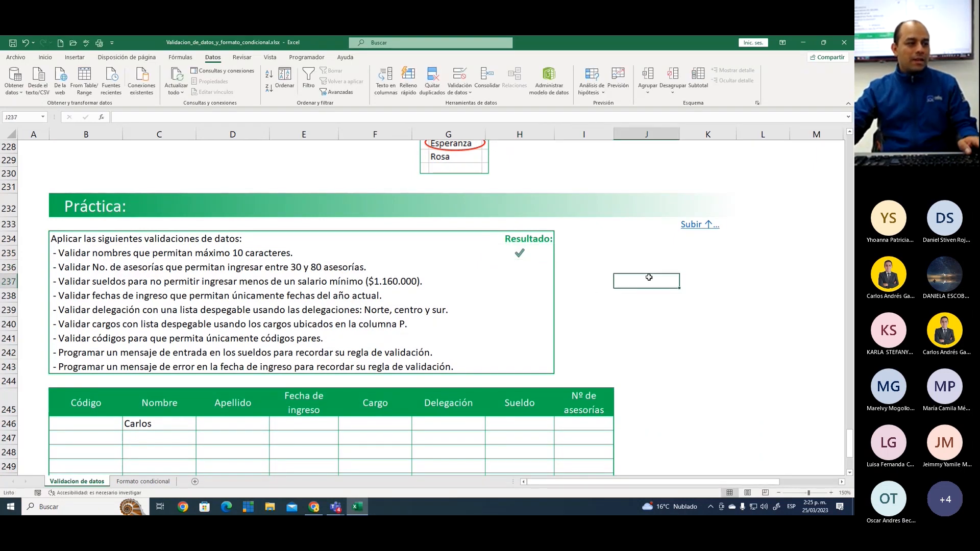
Inspect Resultado cell H235 and re-enter 1 in it to demonstrate the completion mark
left_click(535, 256)
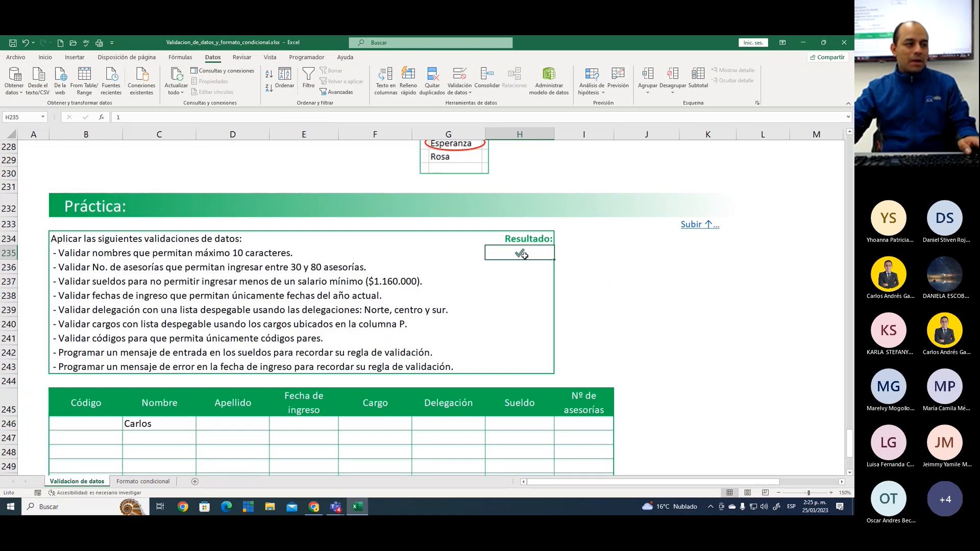
left_click(515, 264)
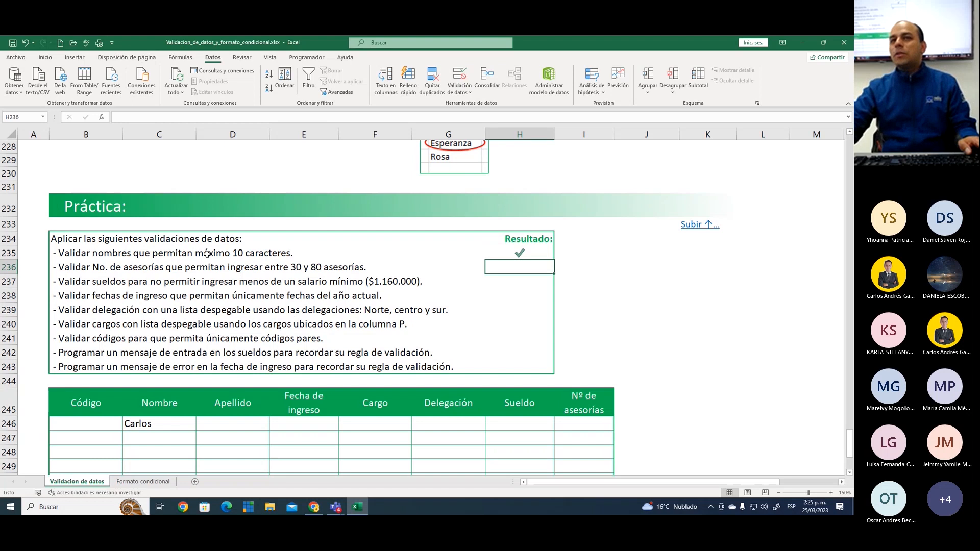
left_click(517, 252)
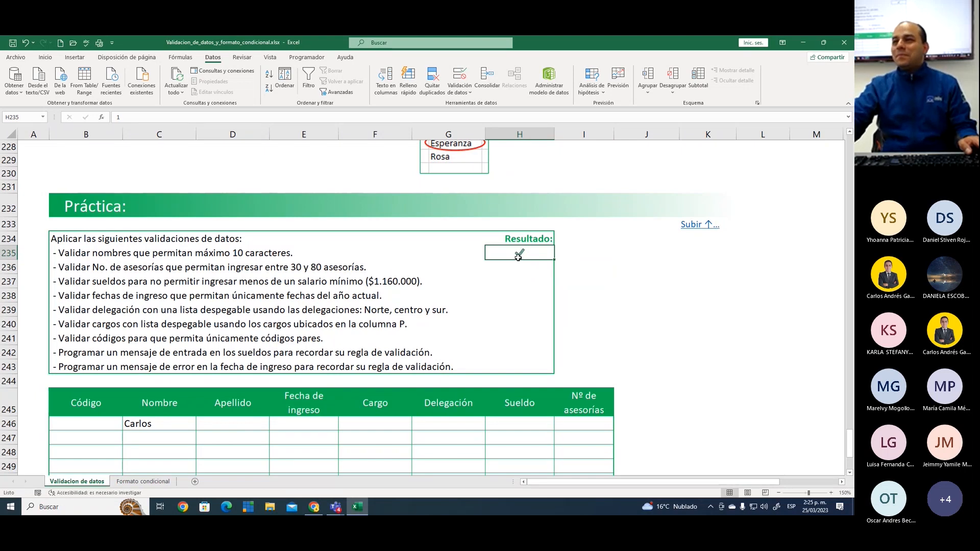
left_click(525, 268)
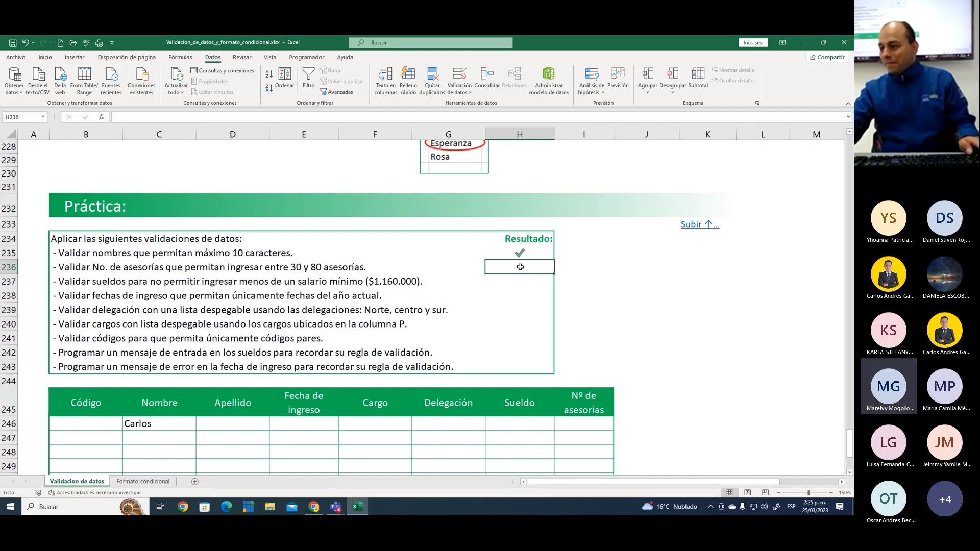
left_click(520, 253)
type("1")
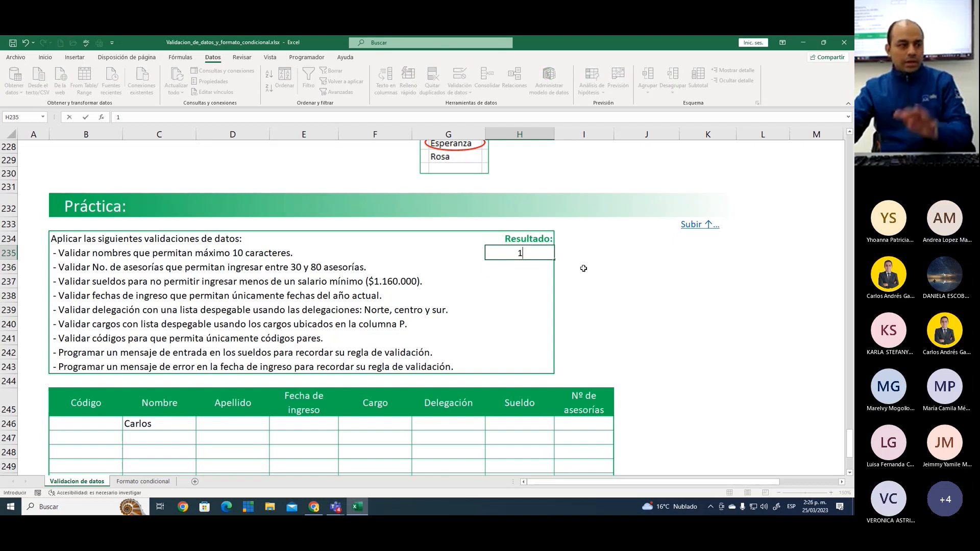
key("Return")
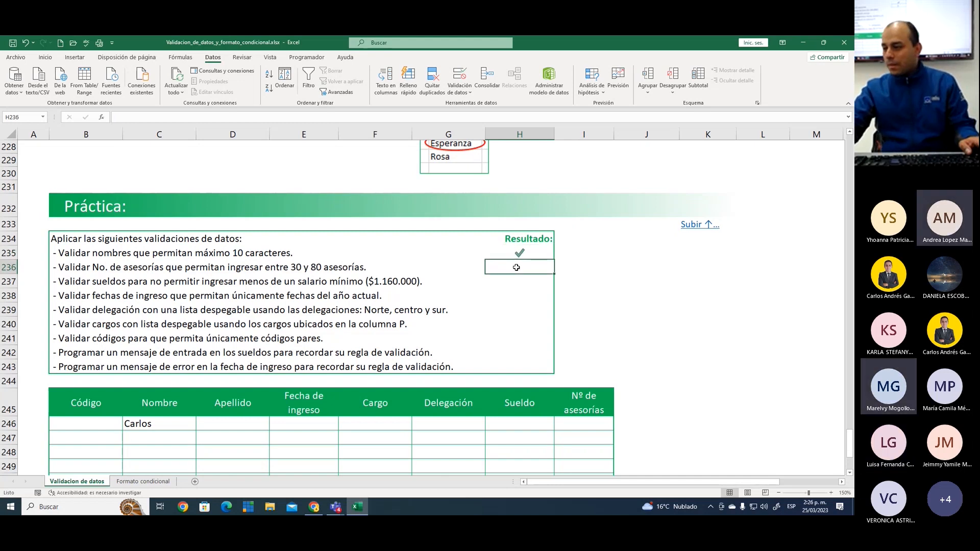
left_click(523, 252)
left_click(509, 267)
left_click(529, 255)
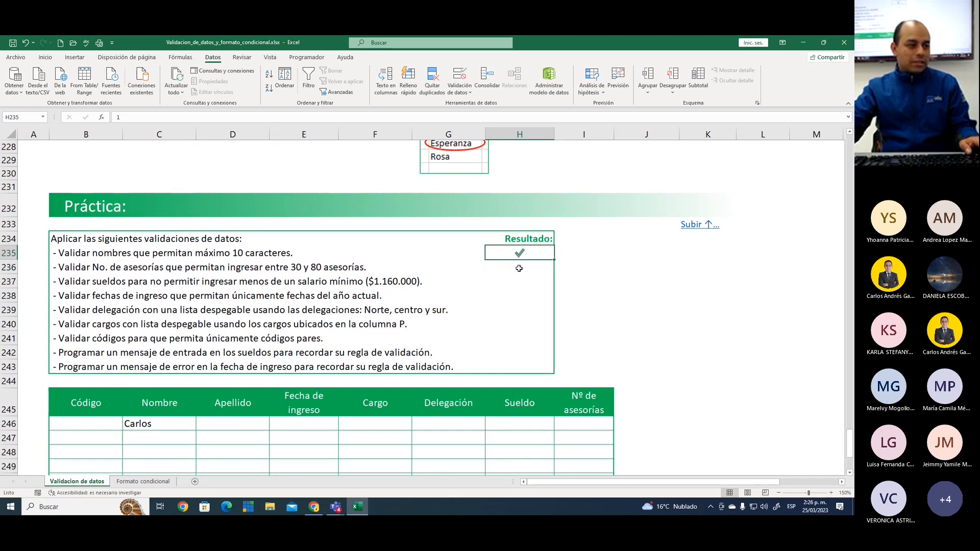
Look at the Formato condicional sheet, return to cell H236 on the Validacion de datos sheet, and focus on the Validación de datos tool
left_click(144, 481)
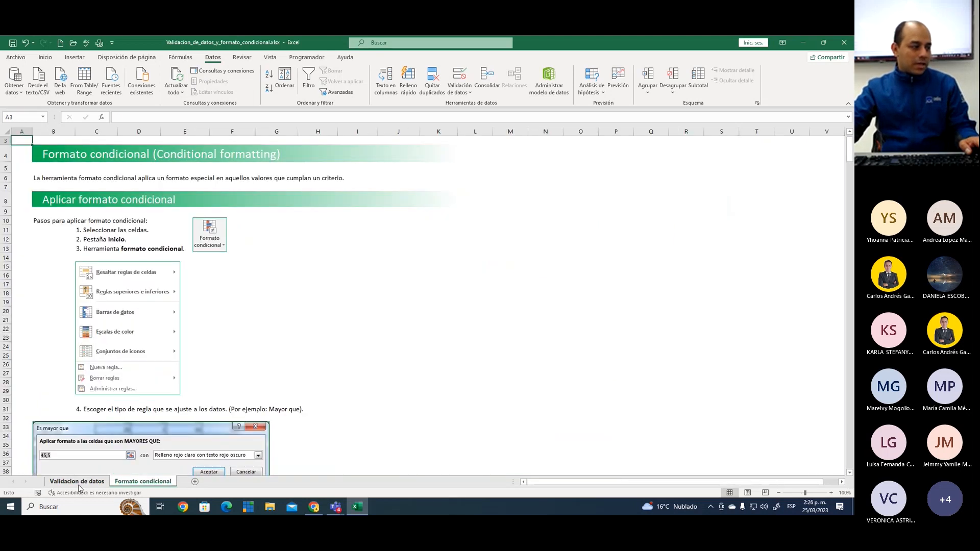
left_click(79, 481)
left_click(514, 269)
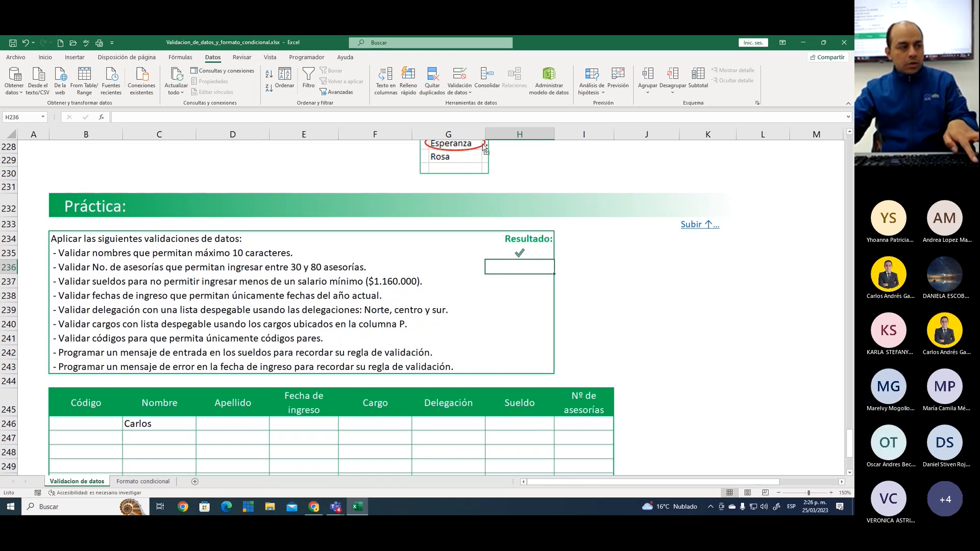
key("ctrl+3")
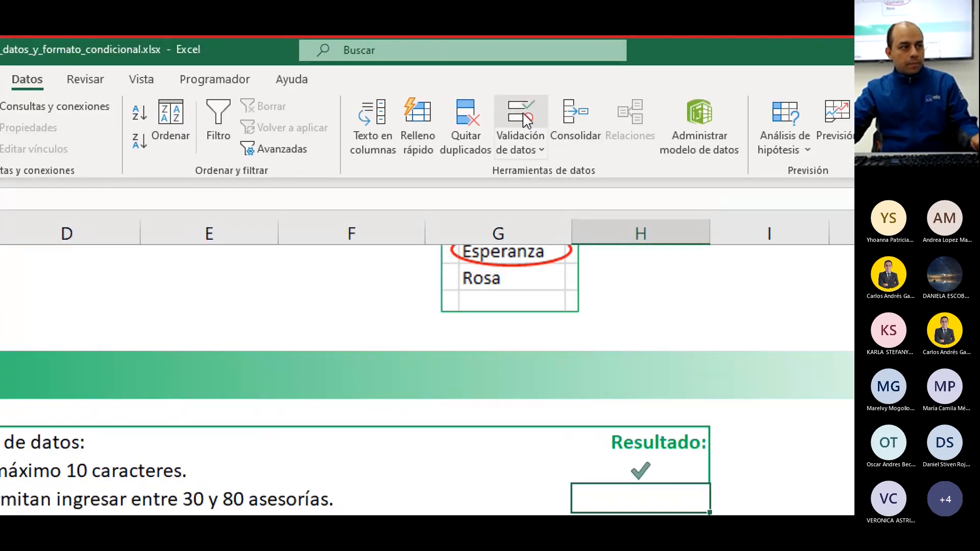
Outline the Validación de datos tool on screen and examine the Práctica rule allowing between 30 and 80 asesorías
key("ctrl+2")
left_click_drag(502, 94, 541, 125)
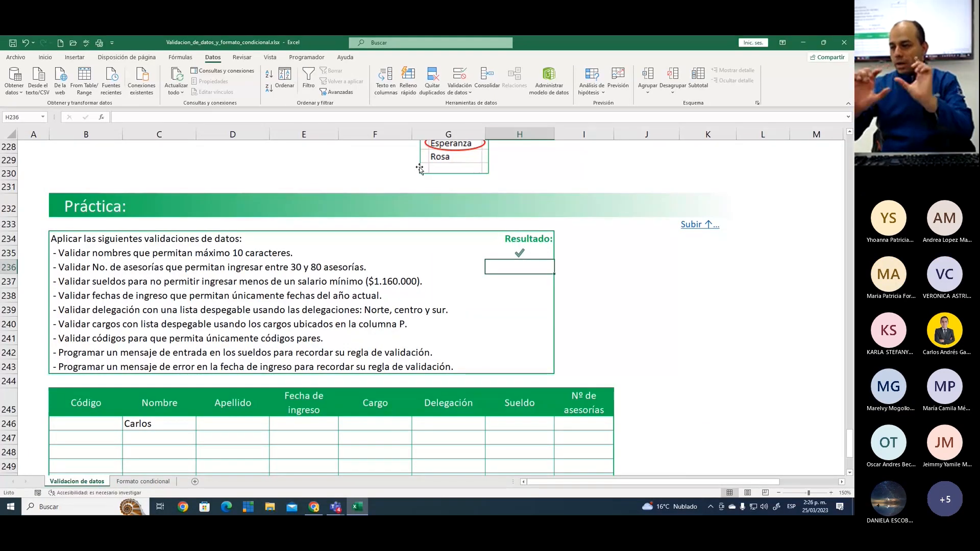
left_click(448, 295)
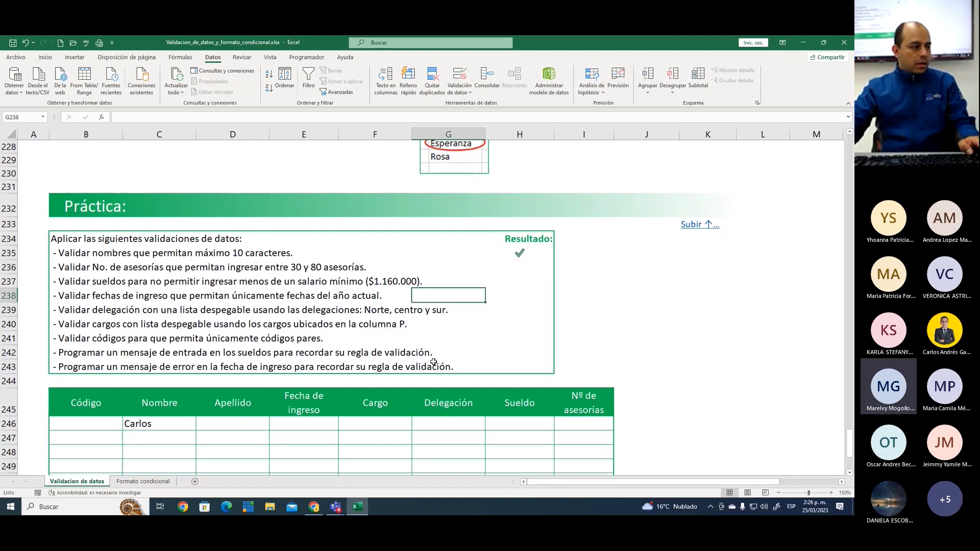
scroll(432, 364, "down", 2)
scroll(432, 364, "up", 1)
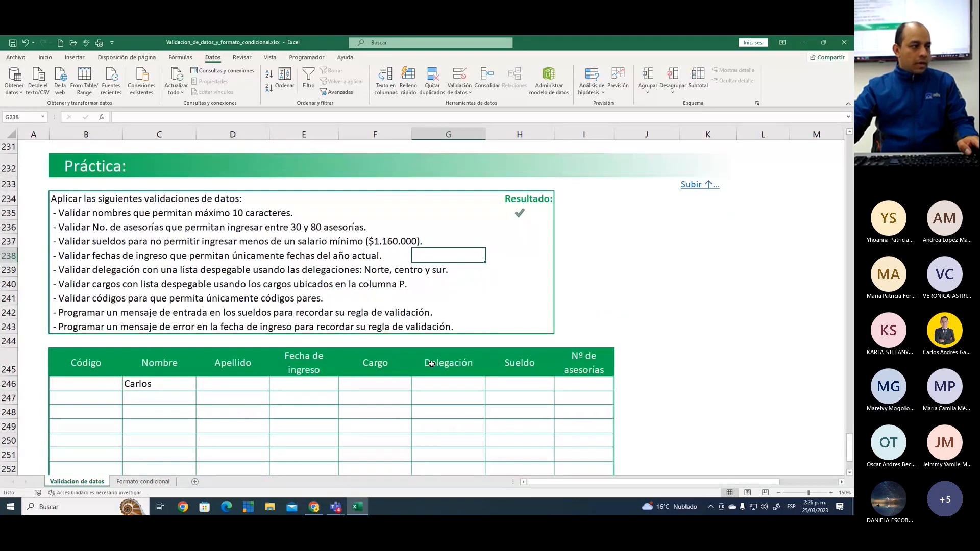
left_click(424, 287)
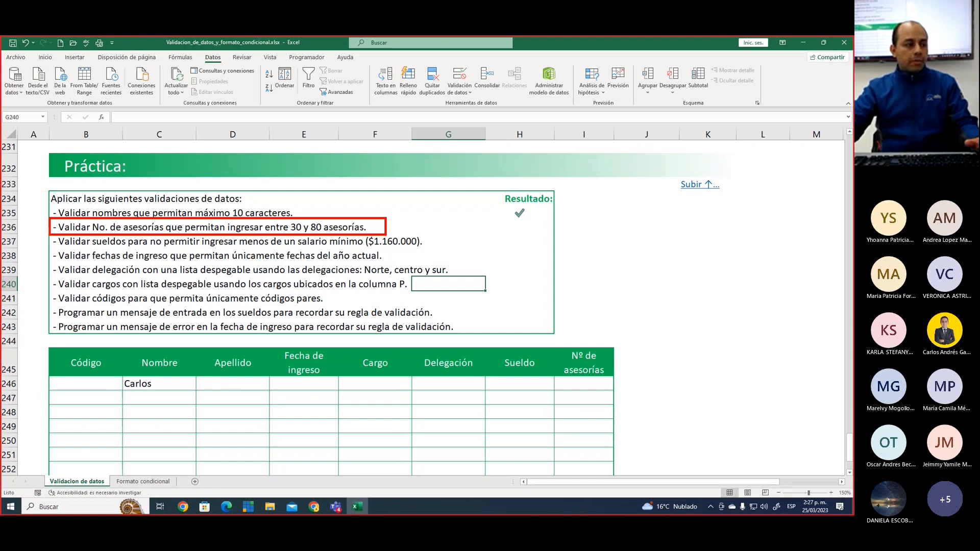
Start a data validation rule on Nº de asesorías cells I246:I258 that allows only Número entero
scroll(474, 264, "down", 4)
left_click_drag(584, 207, 582, 375)
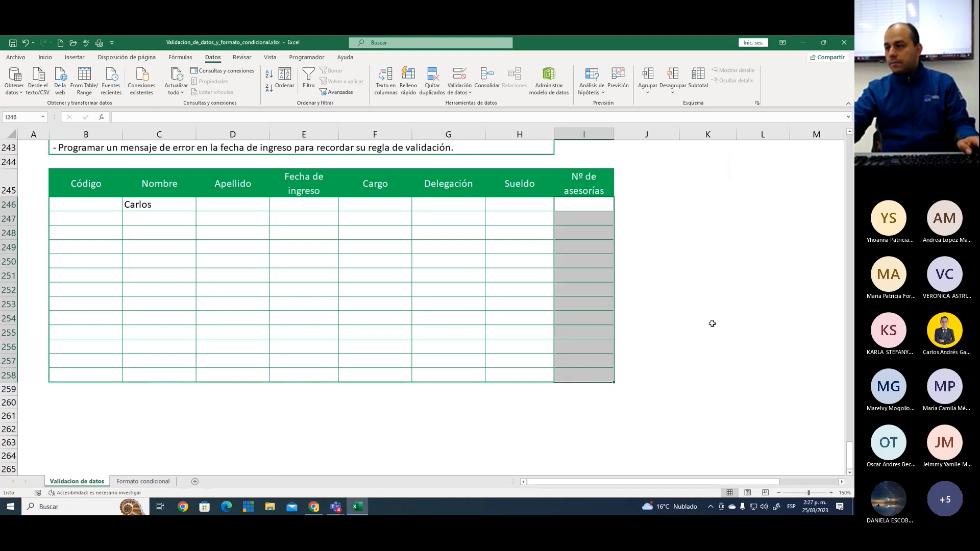
scroll(636, 279, "up", 1)
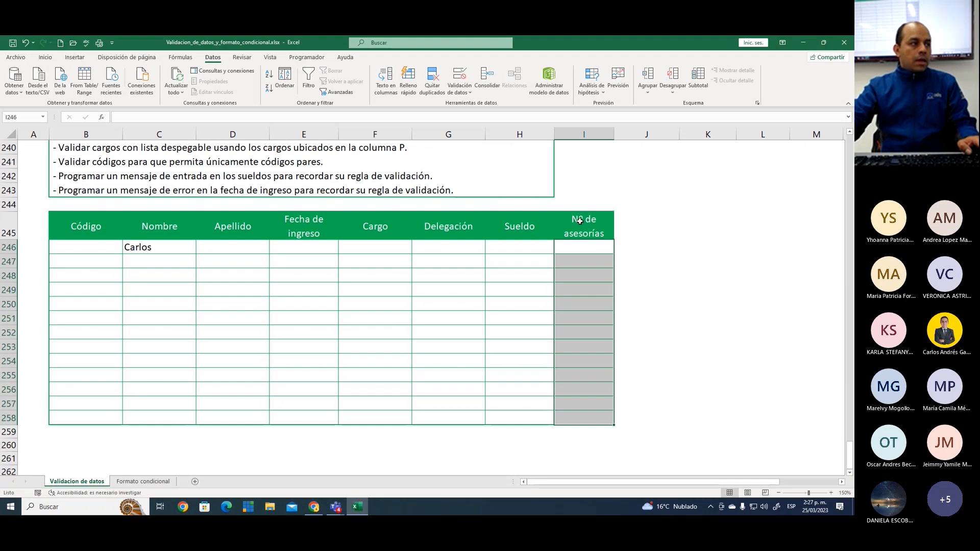
left_click(459, 76)
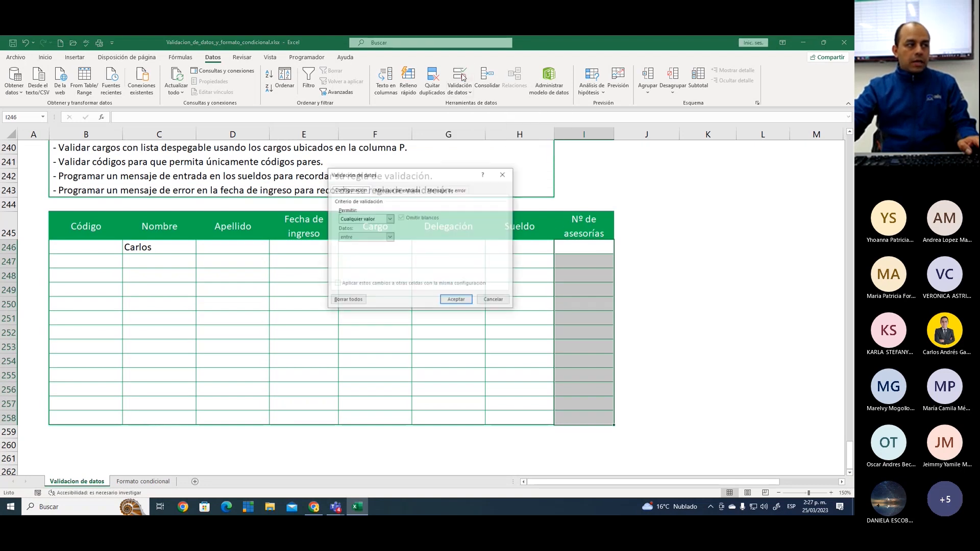
left_click_drag(427, 178, 453, 159)
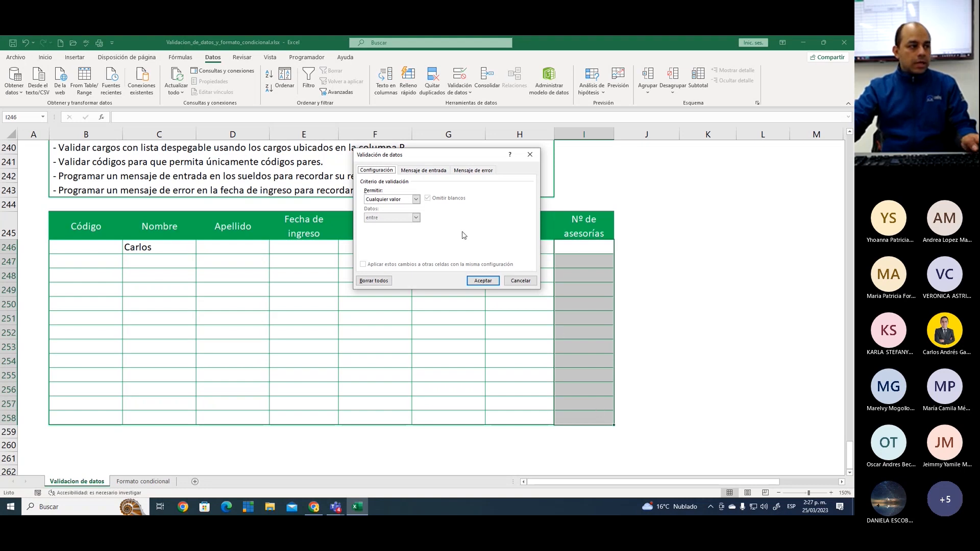
left_click(400, 202)
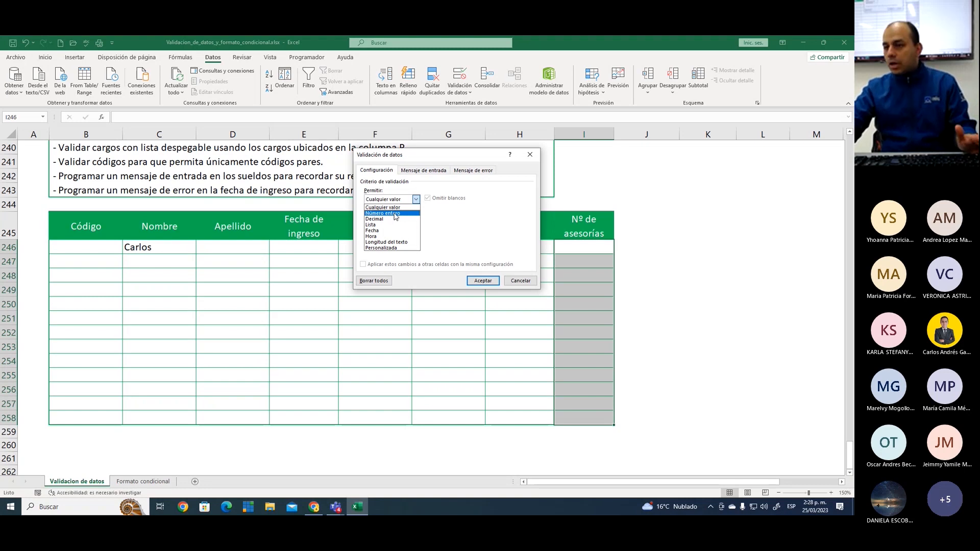
left_click(395, 214)
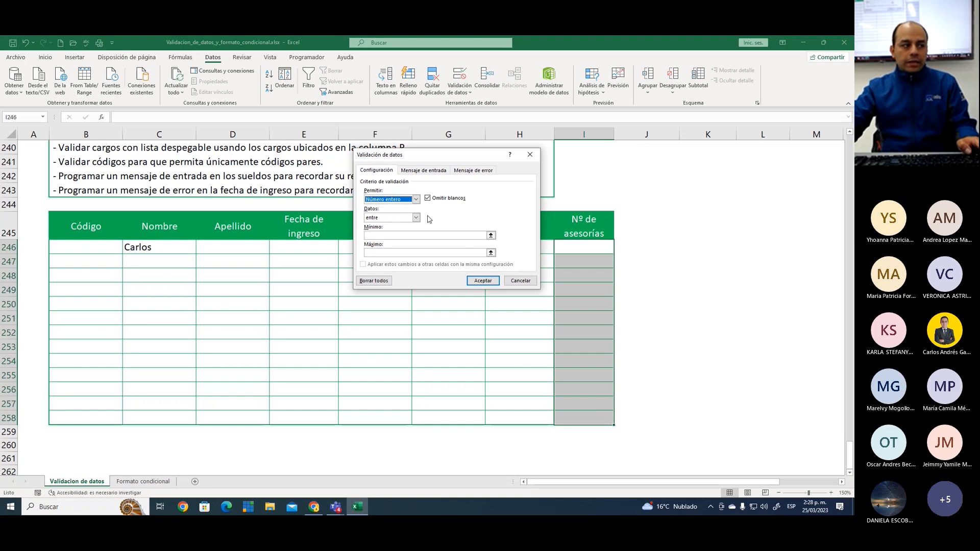
Restrict the whole numbers to the condition entre, with minimum 30 and maximum 80, and apply the rule
left_click(406, 220)
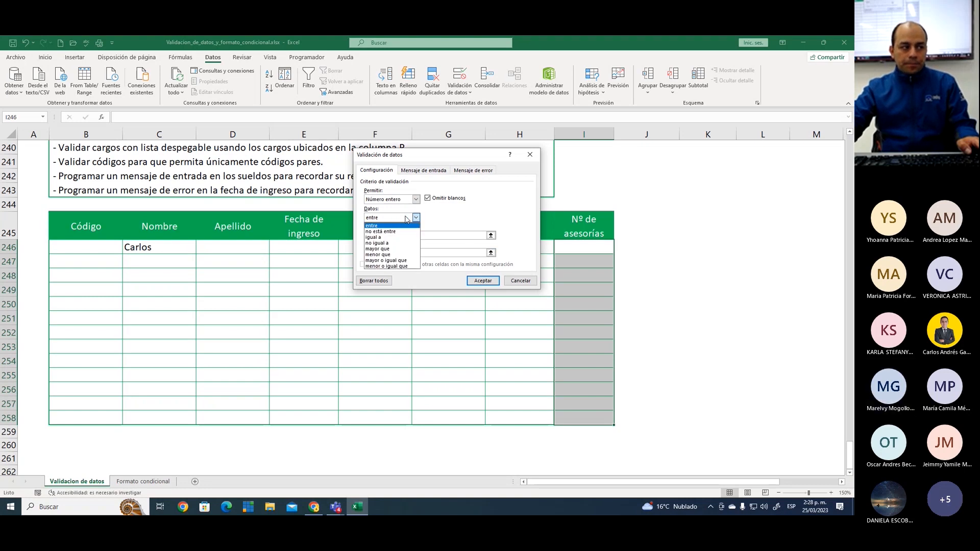
left_click(379, 227)
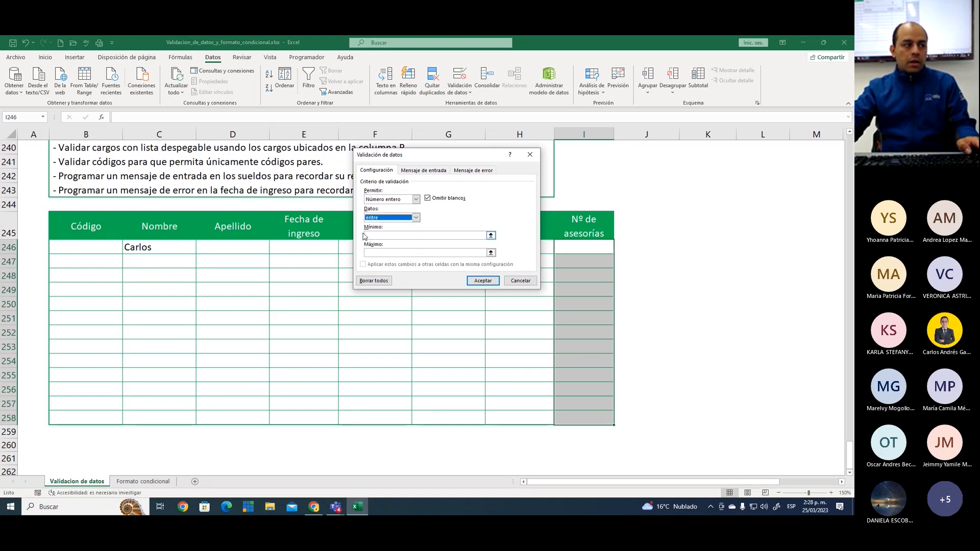
left_click(375, 235)
type("30")
key("Tab")
type("80")
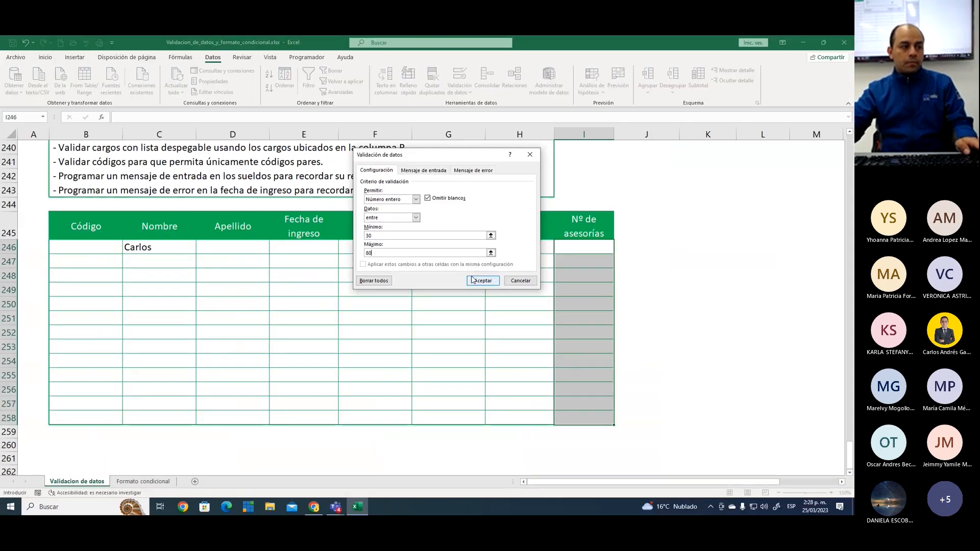
left_click(481, 282)
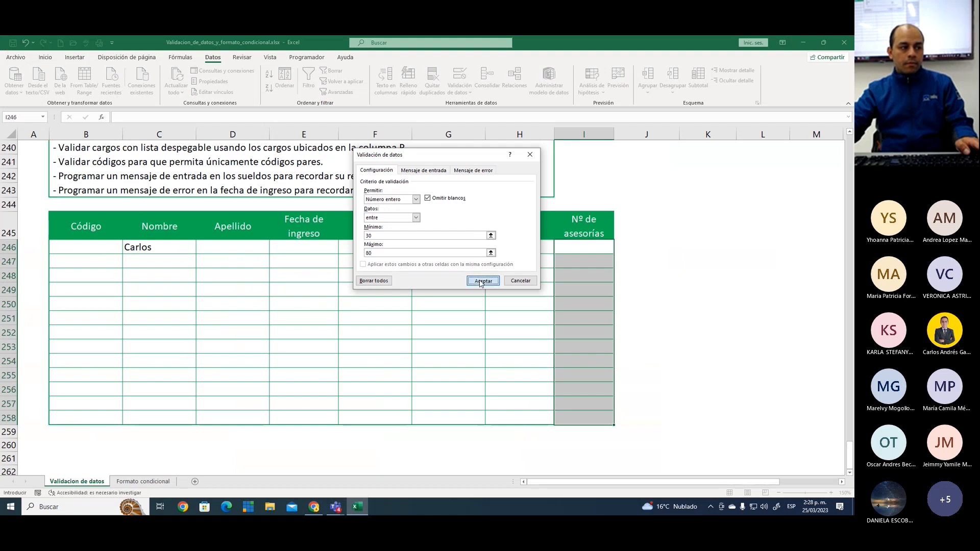
Review the validation settings of cells I246:I258, draw a temporary X over the Nombre column, and close the dialog without changes
left_click(584, 247)
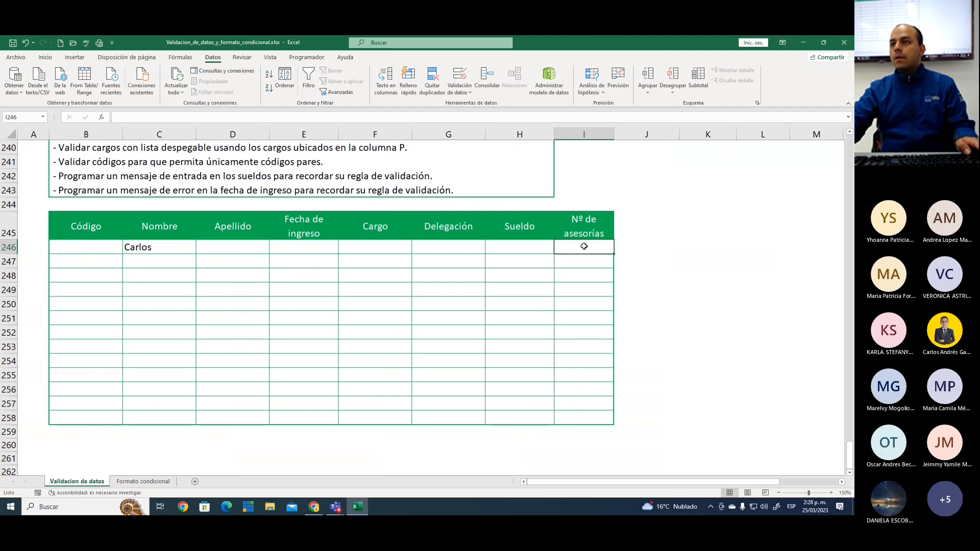
left_click_drag(584, 247, 590, 414)
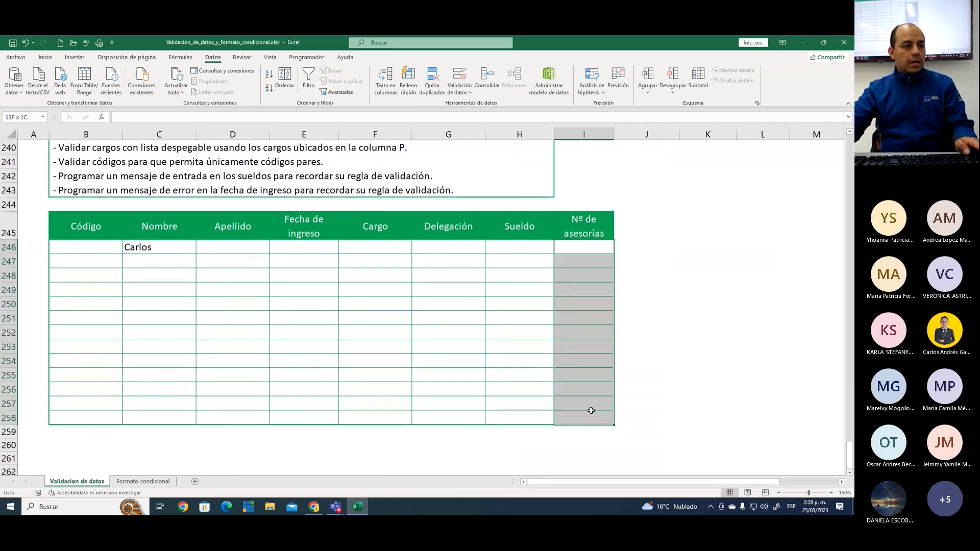
left_click(462, 76)
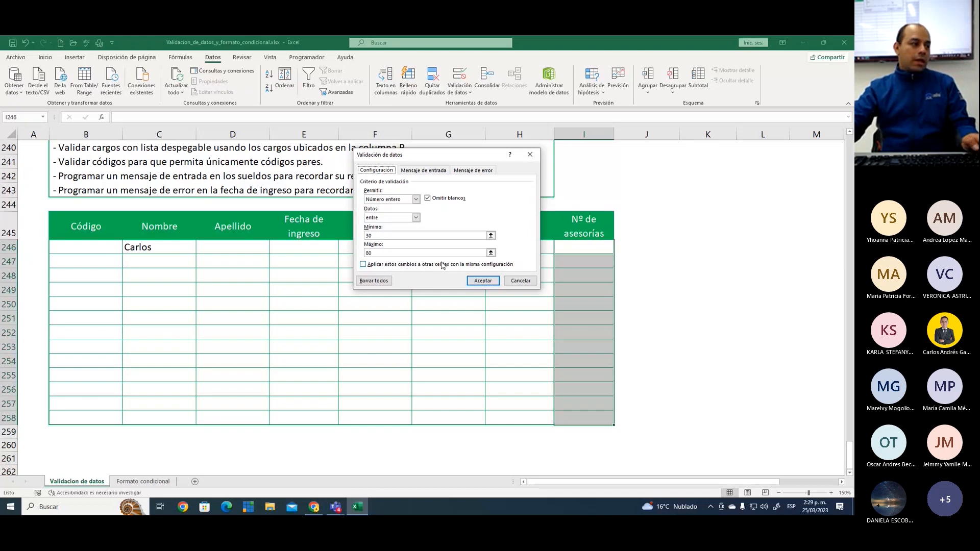
mouse_move(166, 251)
left_mouse_down()
mouse_move(143, 341)
mouse_move(200, 346)
left_mouse_up()
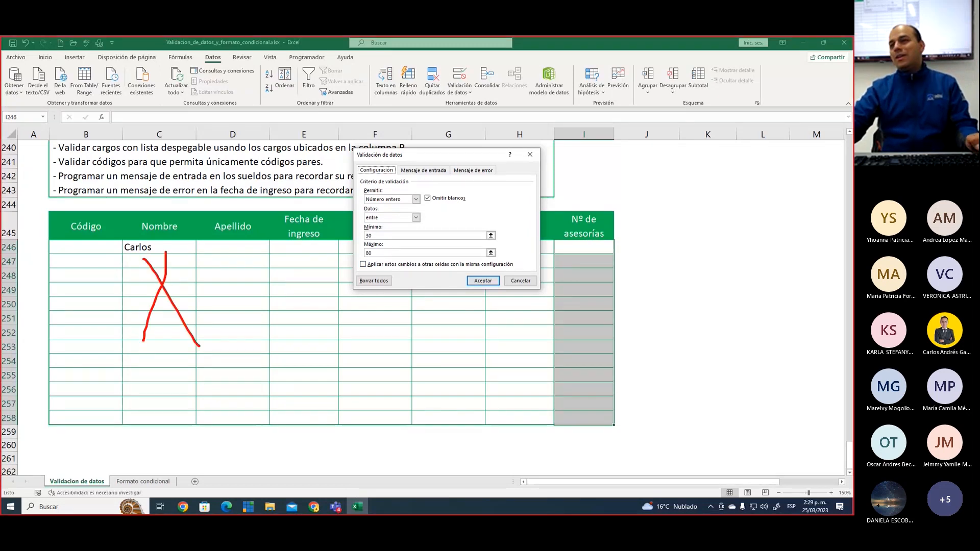
key("Escape")
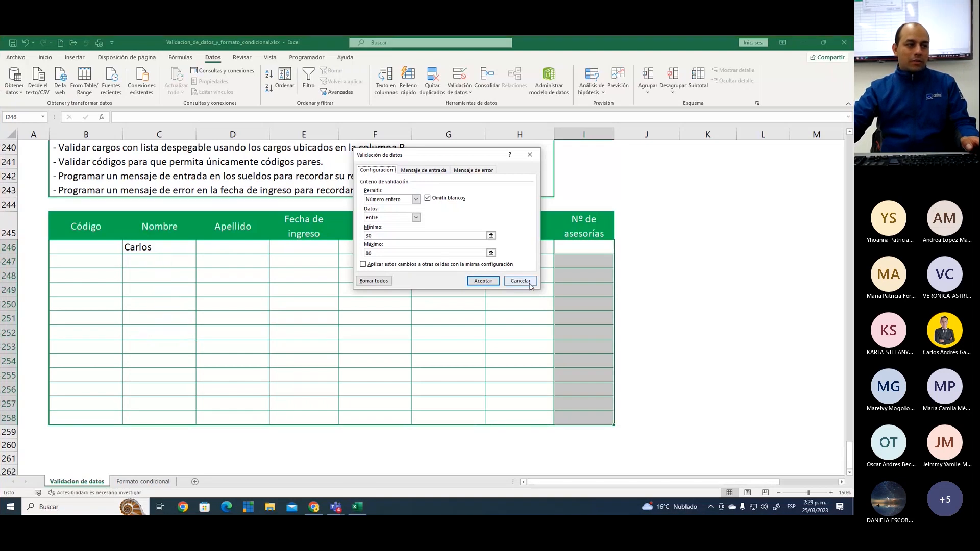
left_click(529, 285)
Test the rule's limits by trying to enter 28 and 83 in Nº de asesorías cell I246
left_click(595, 250)
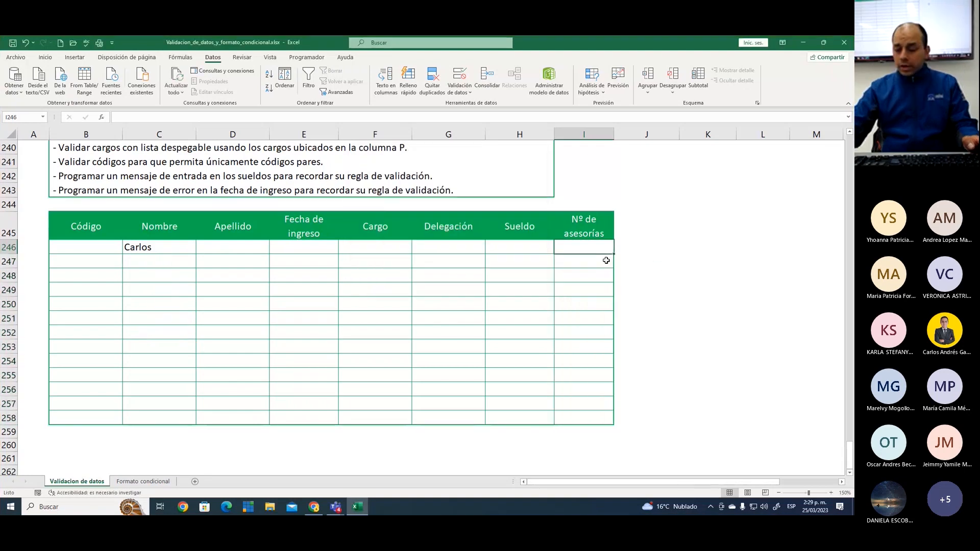
type("28")
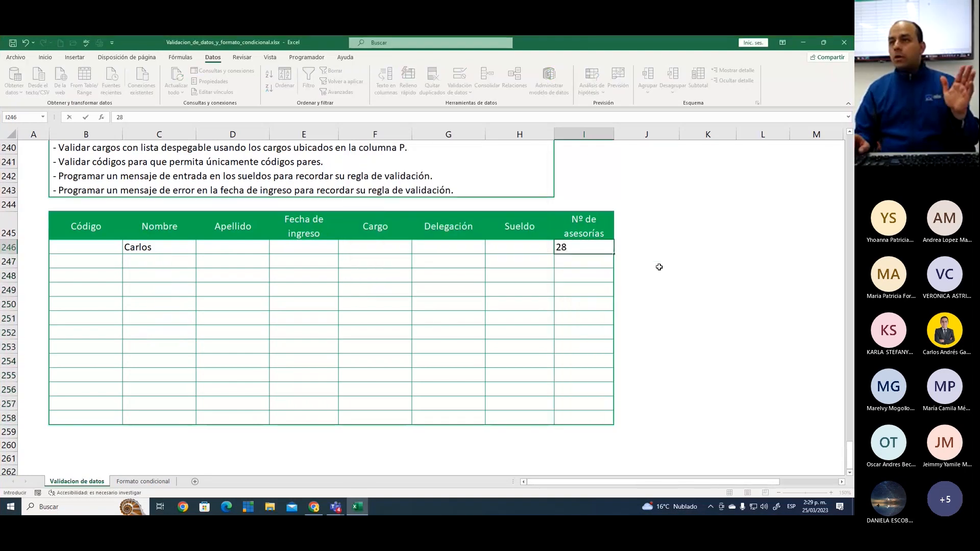
key("Return")
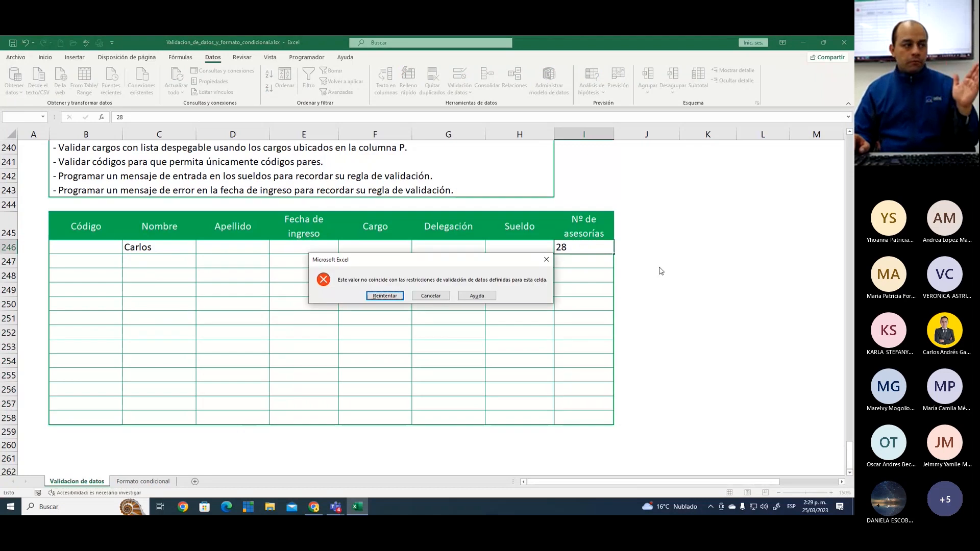
key("Return")
type("83")
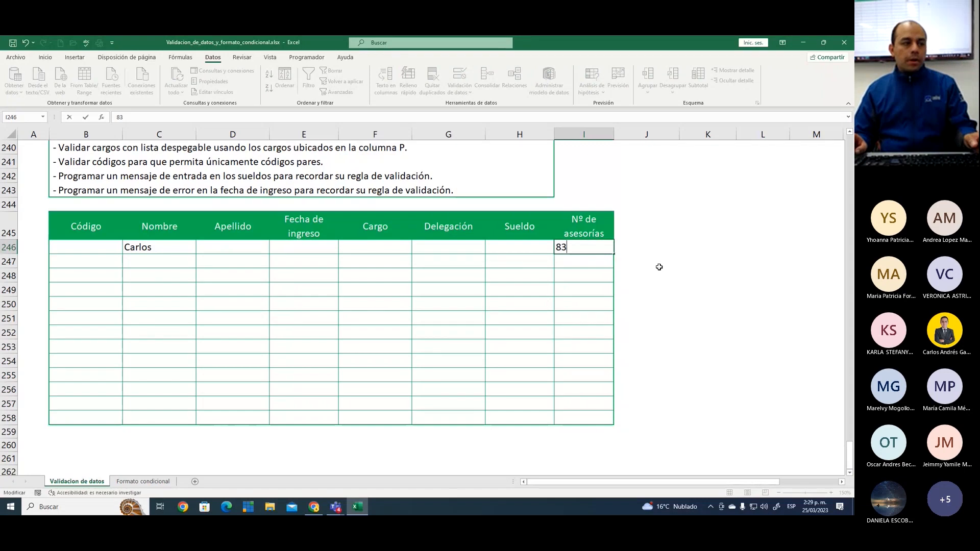
key("Return")
key("Return")
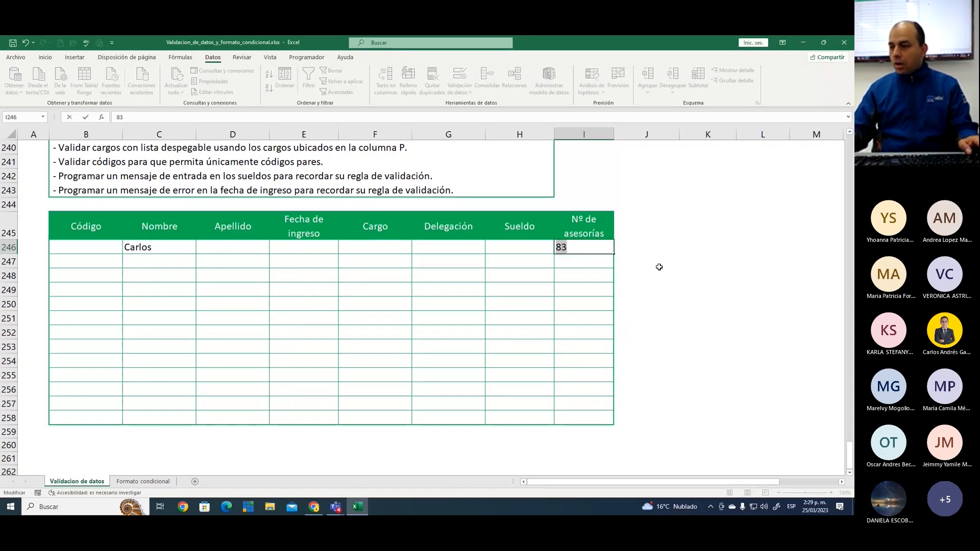
Enter 36 in cell I246, and try the decimal value 35,2 in cell I247
type("36")
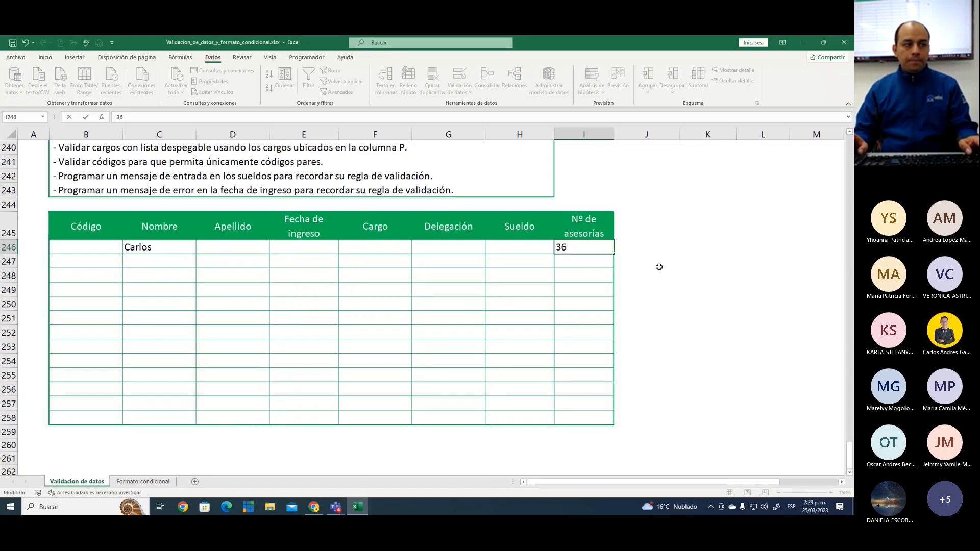
key("Return")
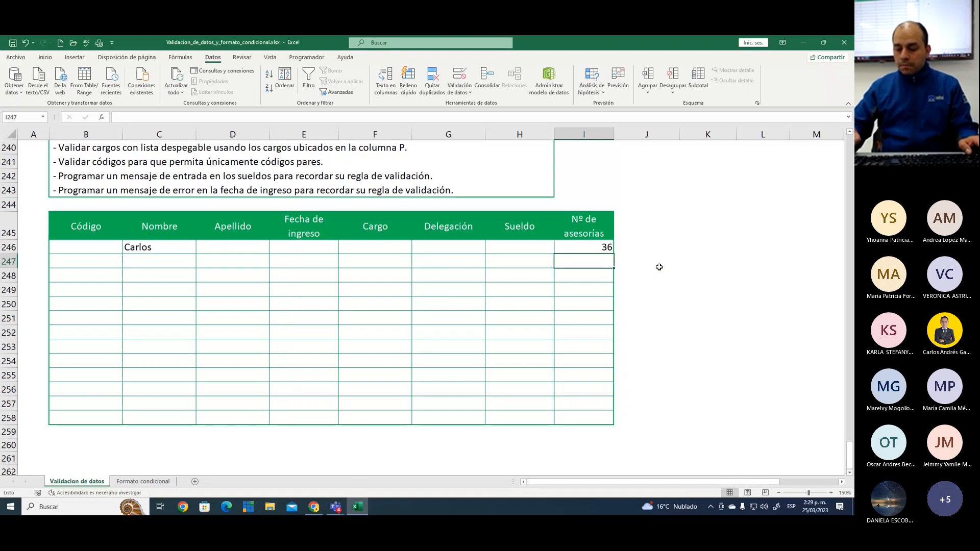
type("35,2")
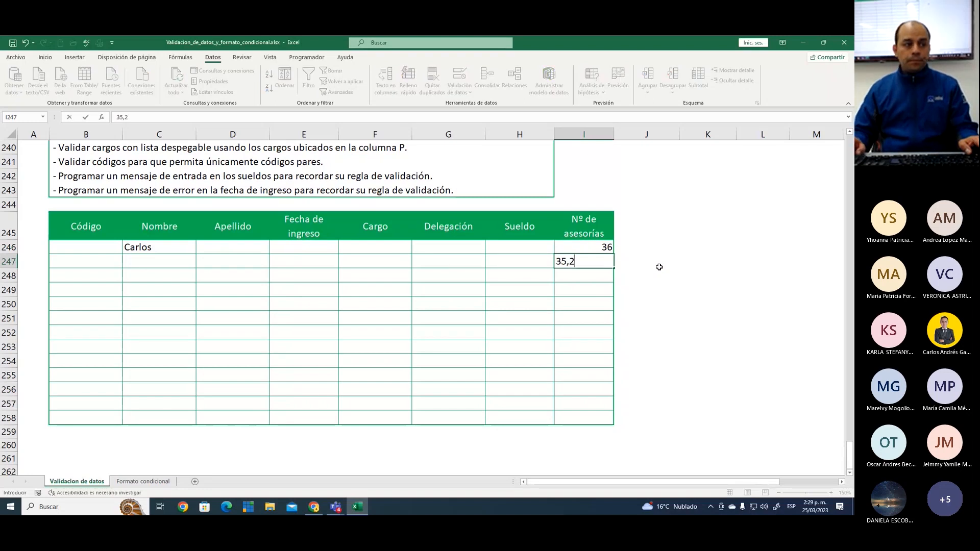
key("Return")
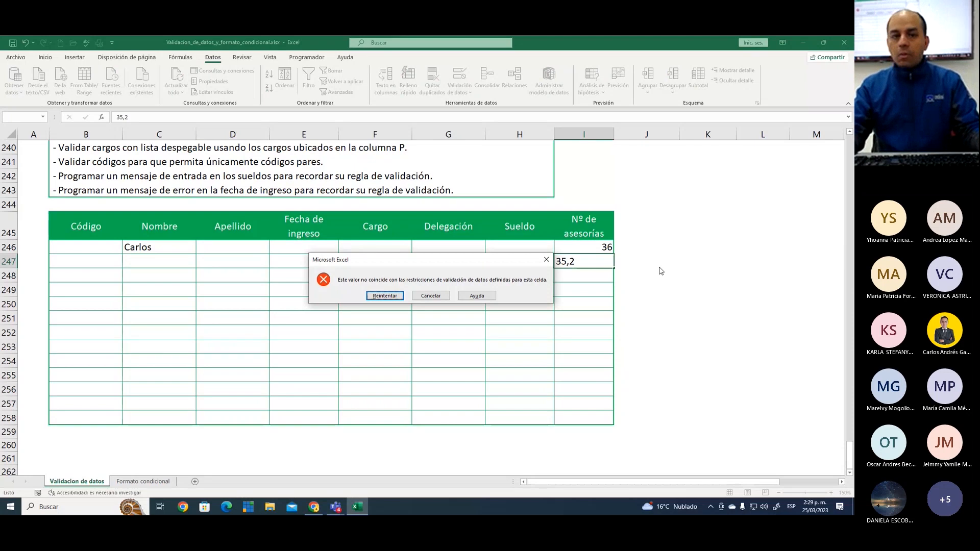
key("Escape")
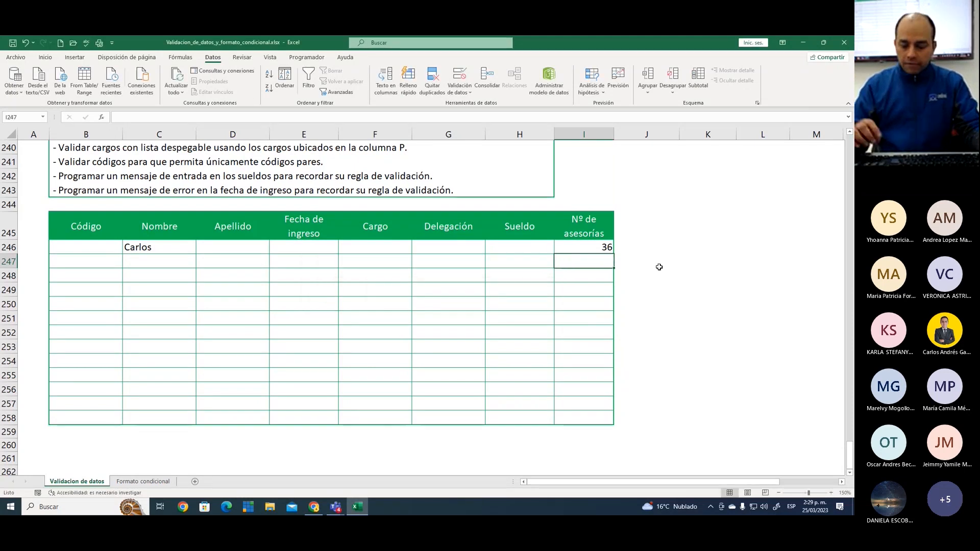
Clear the test value from Nº de asesorías cell I246 and return to that cell
key("Up")
key("Delete")
key("Down")
key("Down")
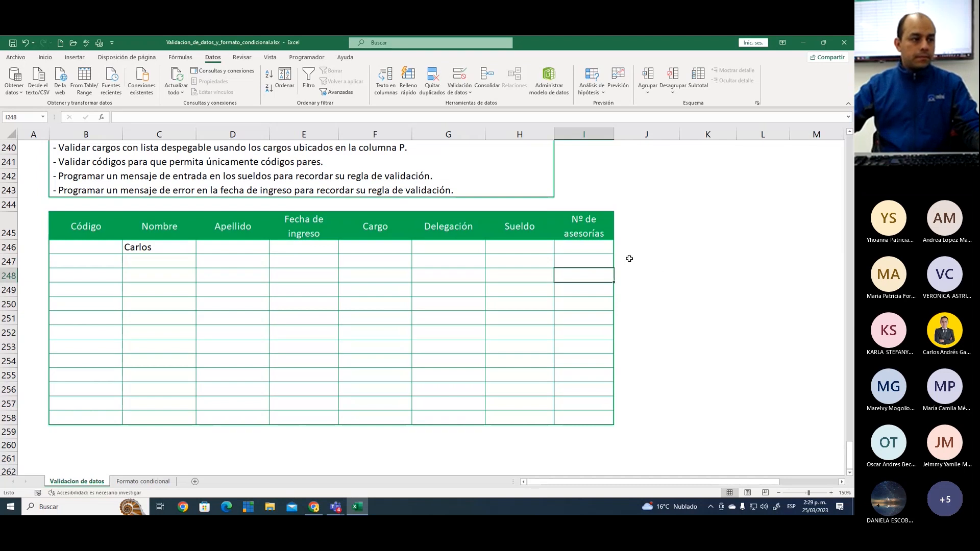
key("Up")
key("Up")
key("Up")
key("Up")
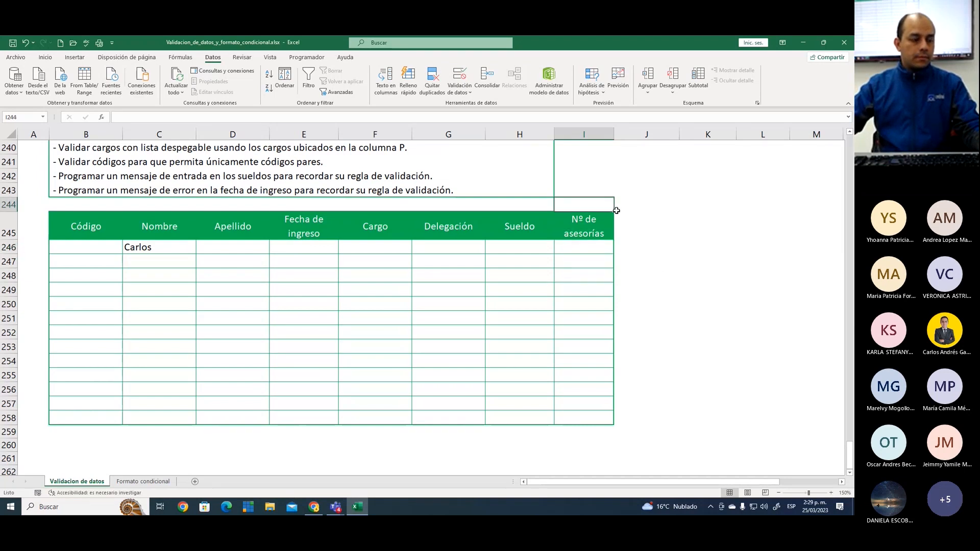
left_click(591, 247)
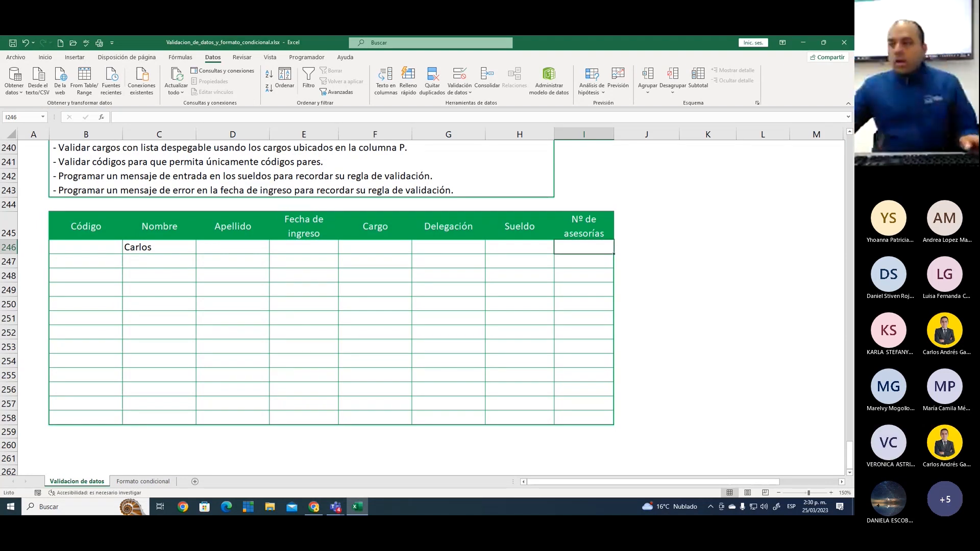
Mark the Práctica rule on 30 to 80 asesorías as done by entering 1 in Resultado cell H236
key("alt+Tab")
scroll(486, 256, "up", 3)
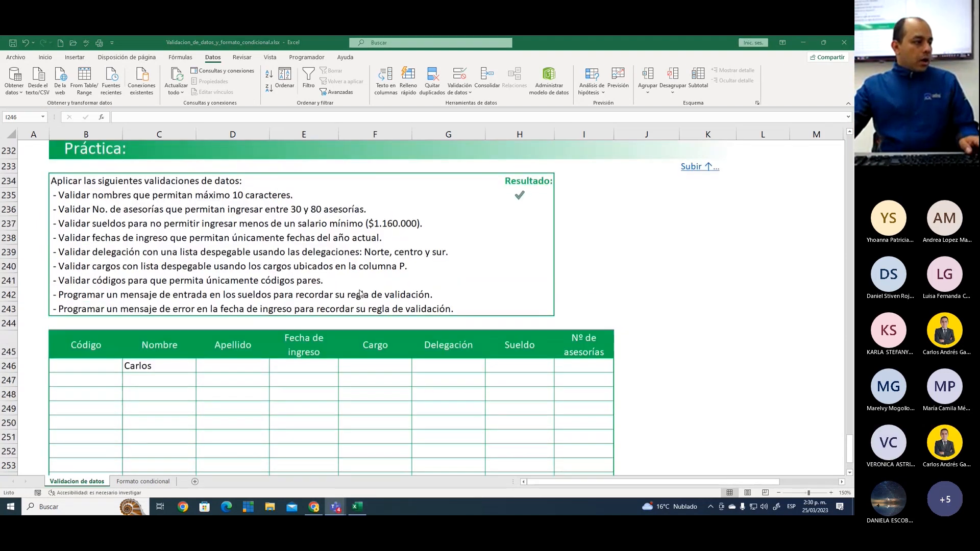
left_click(523, 223)
left_click(535, 227)
type("1")
key("Return")
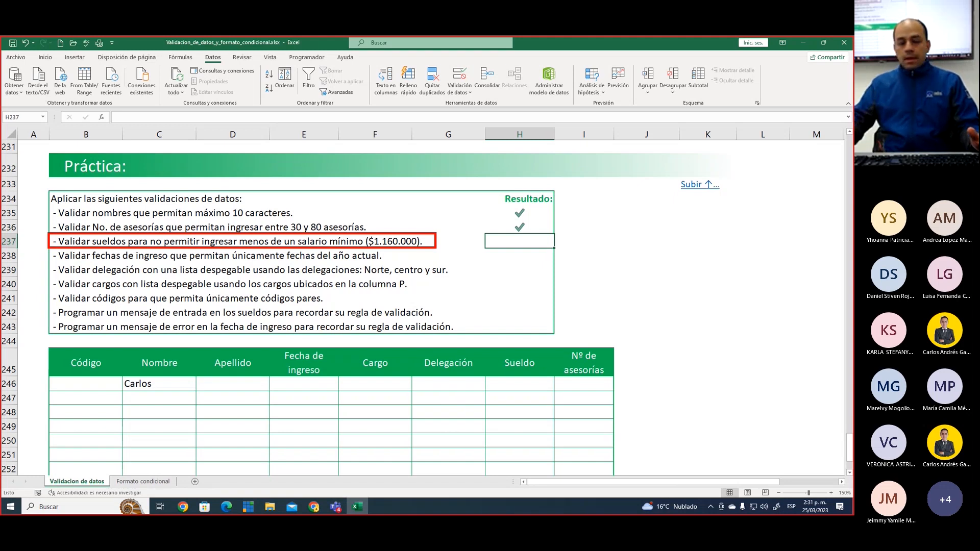
key("Escape")
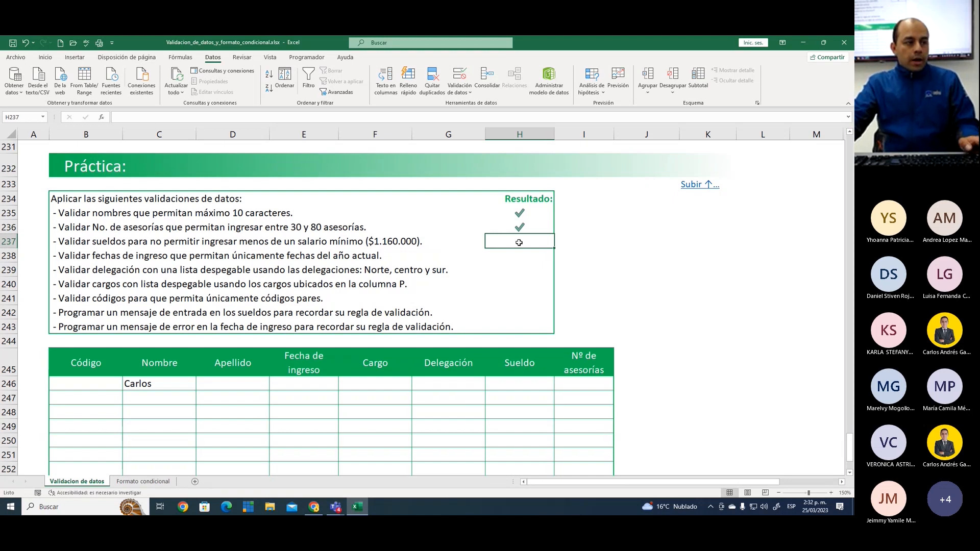
Begin a data validation rule for the Sueldo cells H246:H258 that allows only Número entero
scroll(519, 243, "down", 3)
left_click_drag(530, 246, 536, 418)
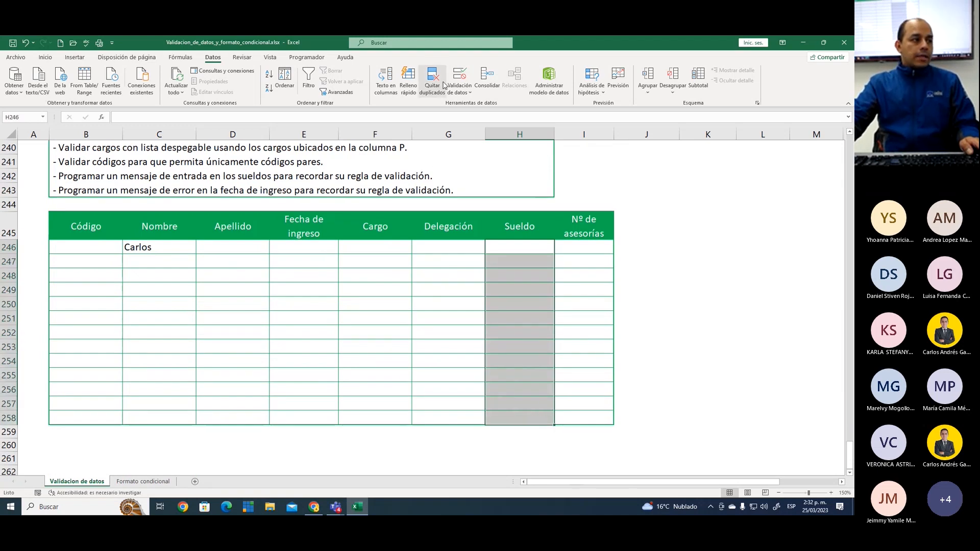
left_click(461, 75)
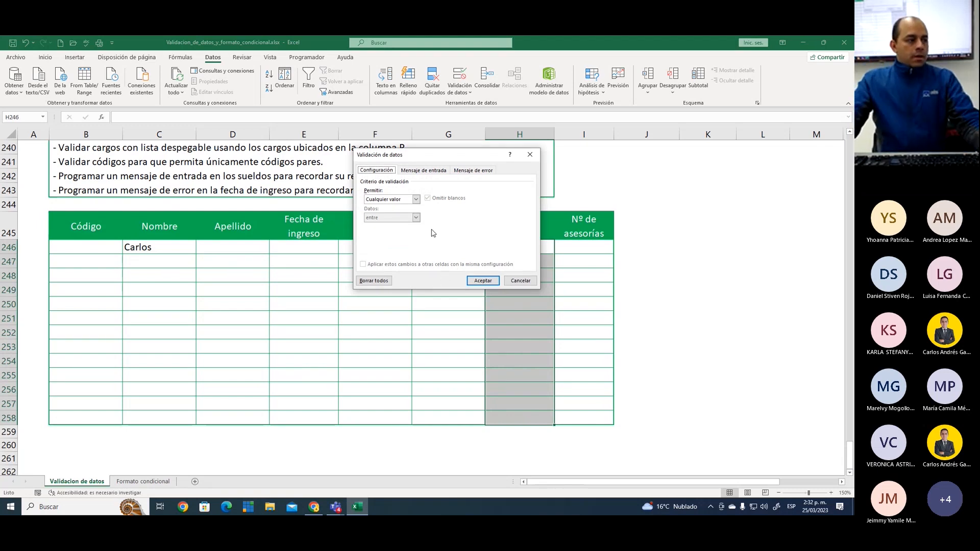
left_click(415, 200)
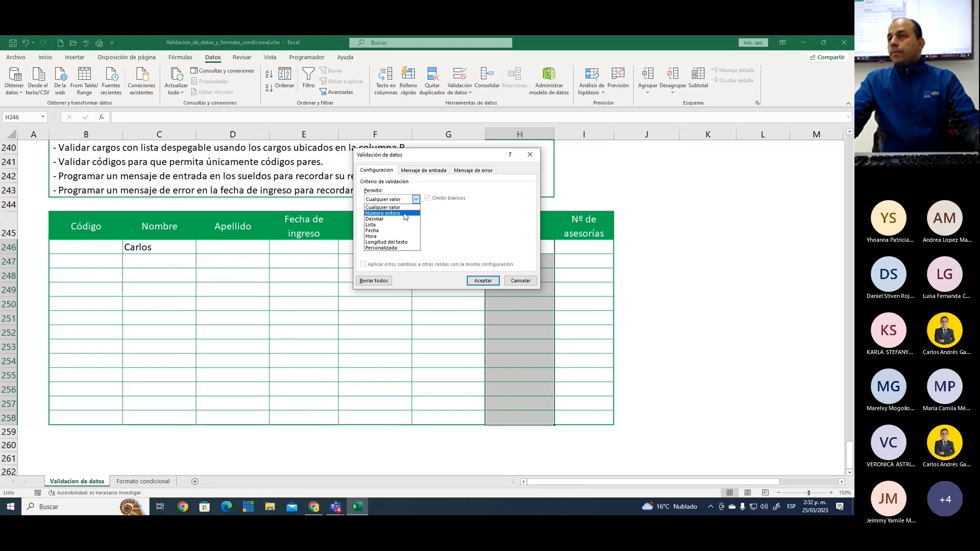
left_click(405, 214)
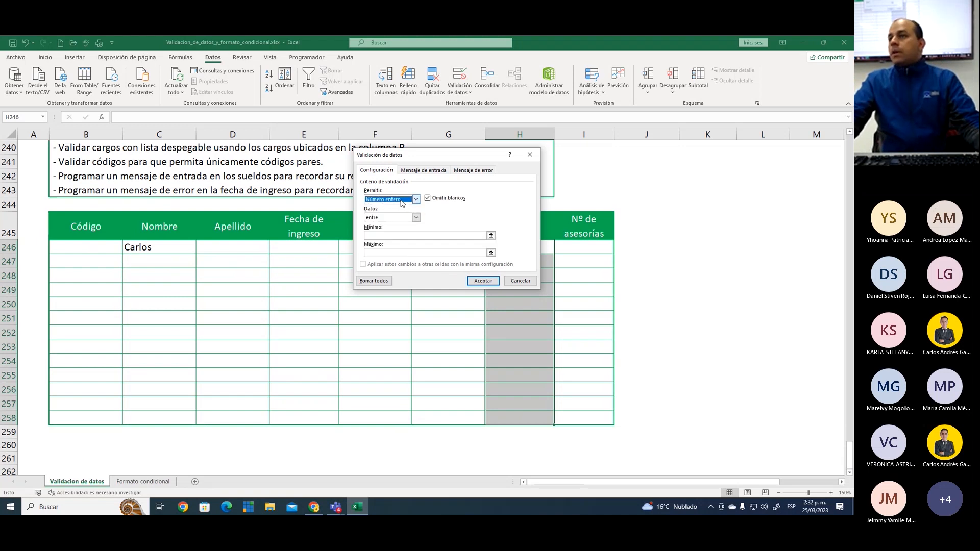
left_click(402, 203)
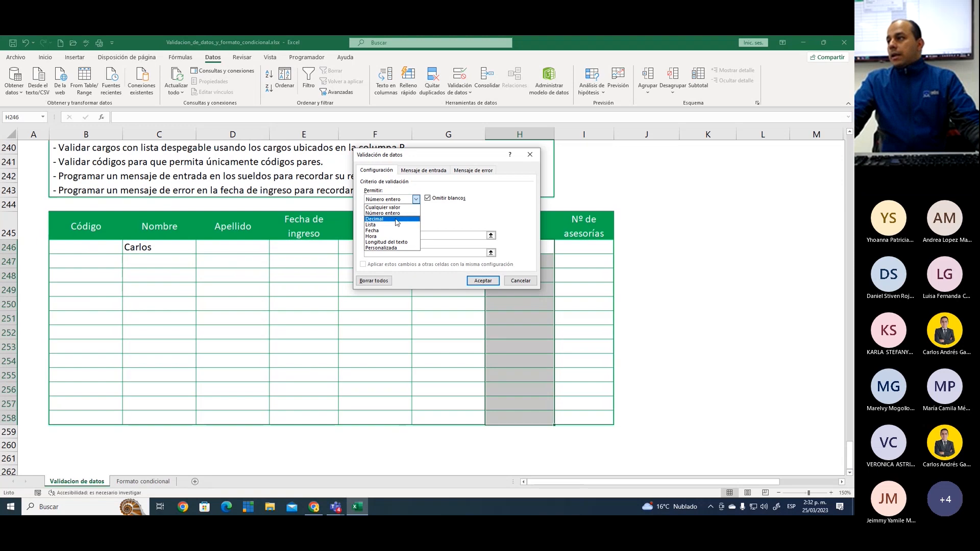
left_click(392, 201)
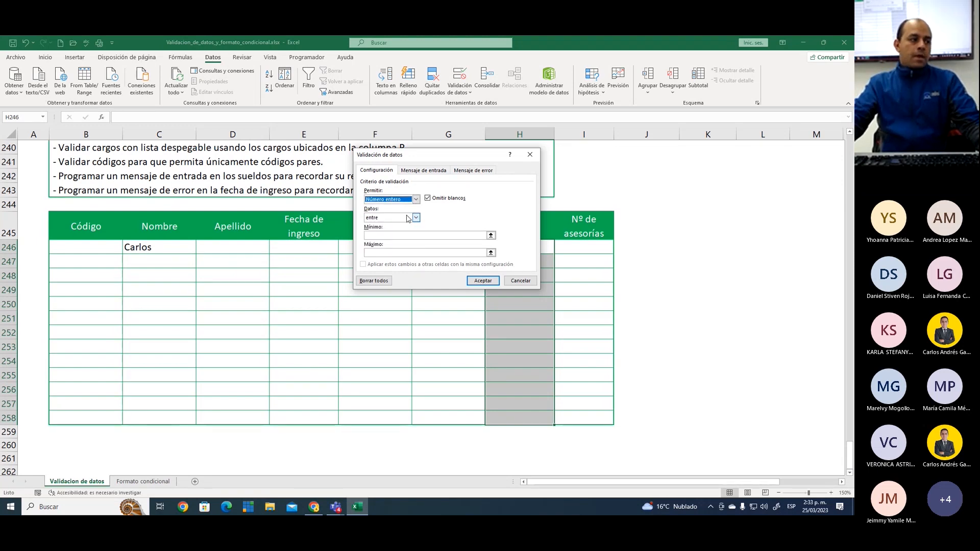
Set the Sueldo rule's condition to mayor o igual que with a minimum of 1160000 and apply it
left_click(407, 219)
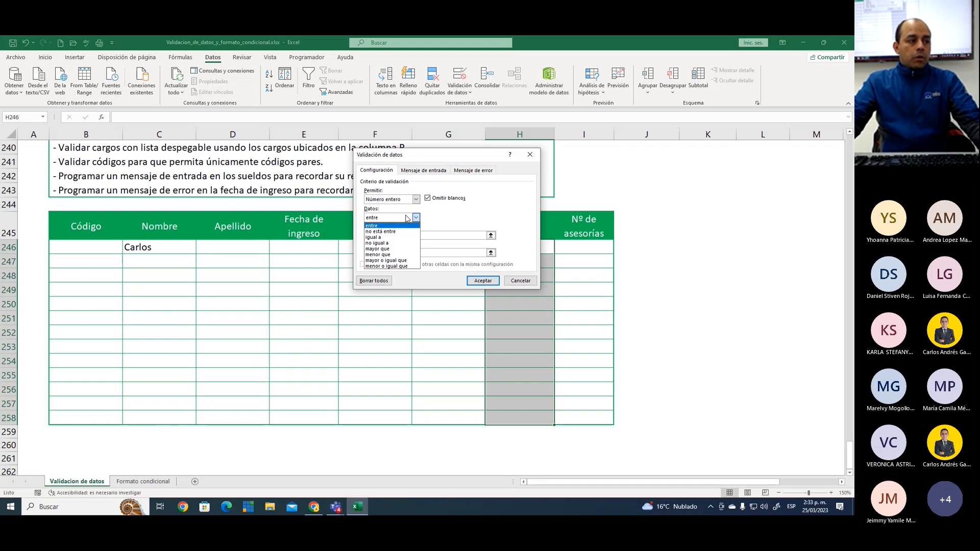
left_click(404, 262)
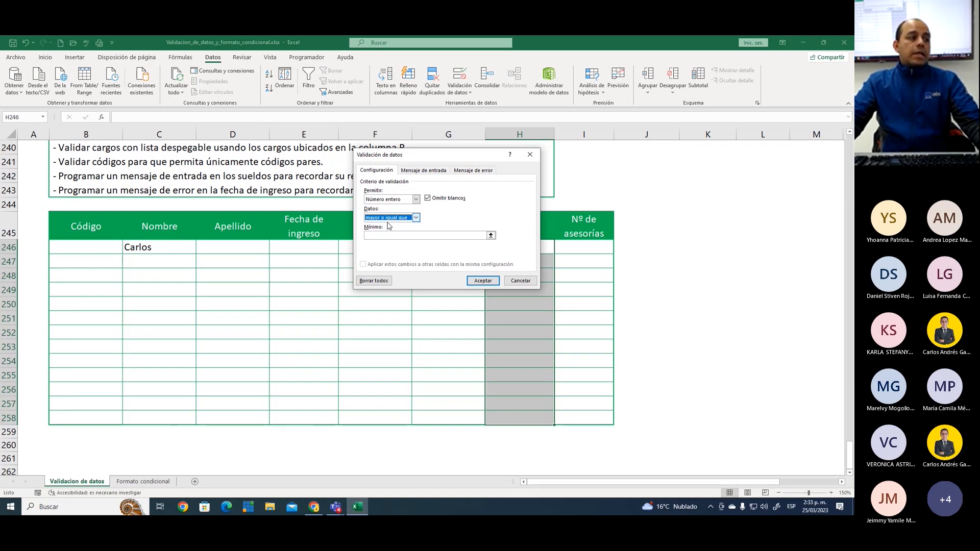
left_click(385, 235)
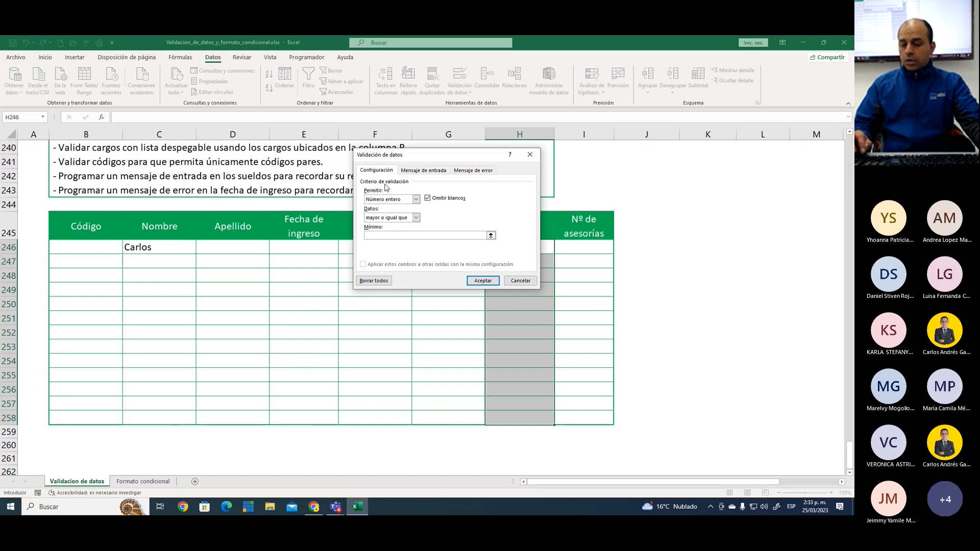
type("1160000")
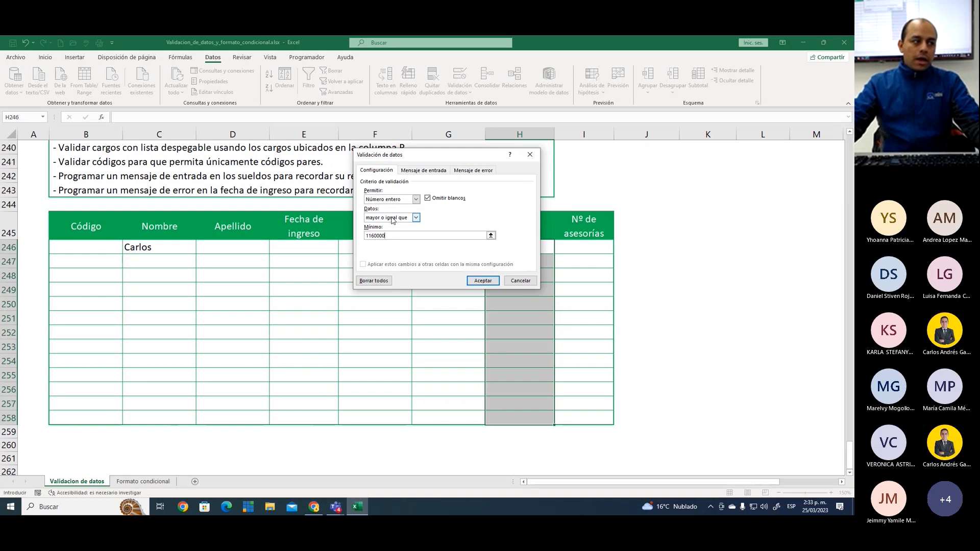
left_click(481, 281)
Test the Sueldo rule by trying to enter 1100000 in cell H246, and return to editing the value
left_click(528, 247)
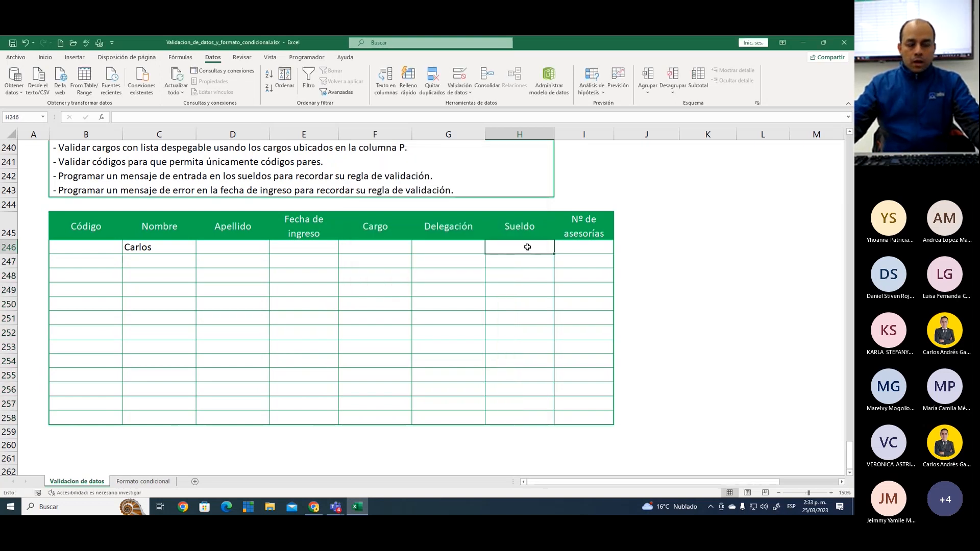
type("1")
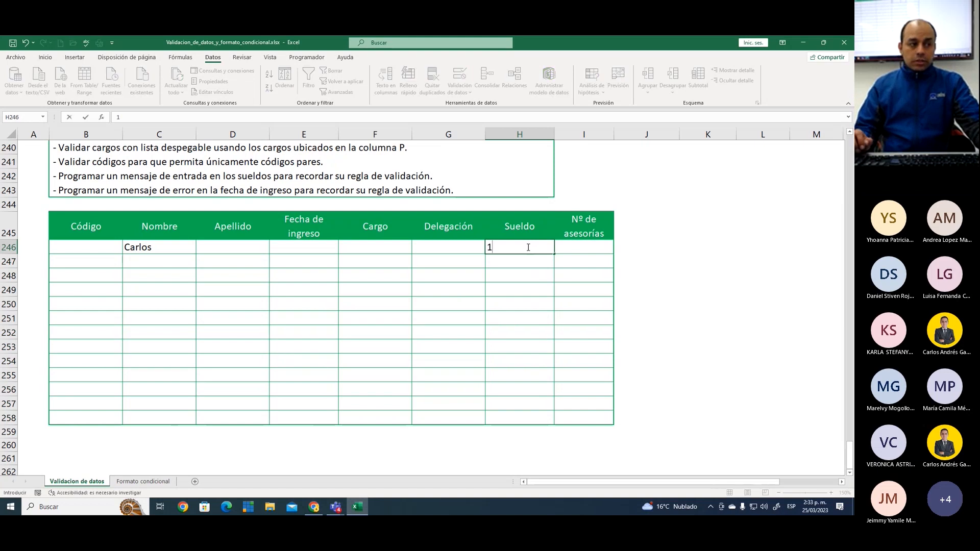
type("100000")
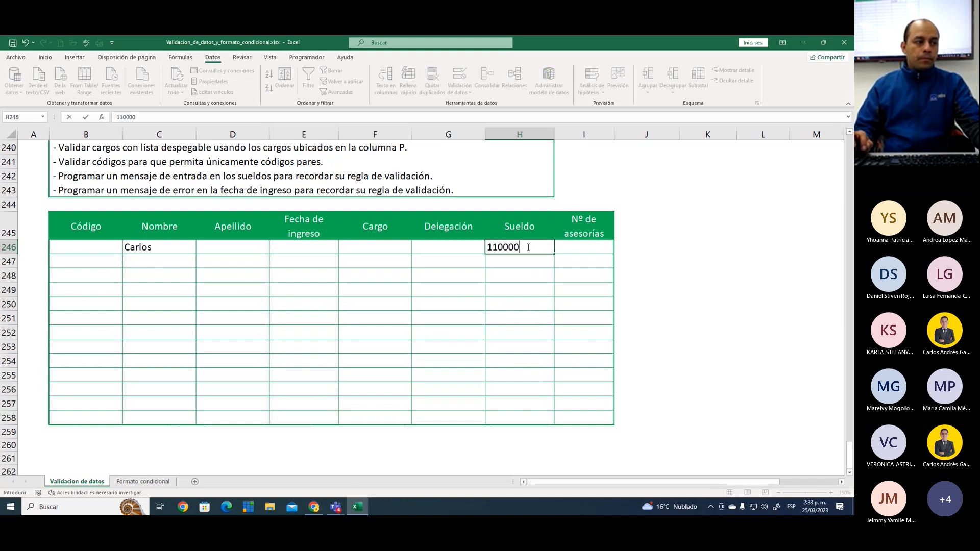
key("Return")
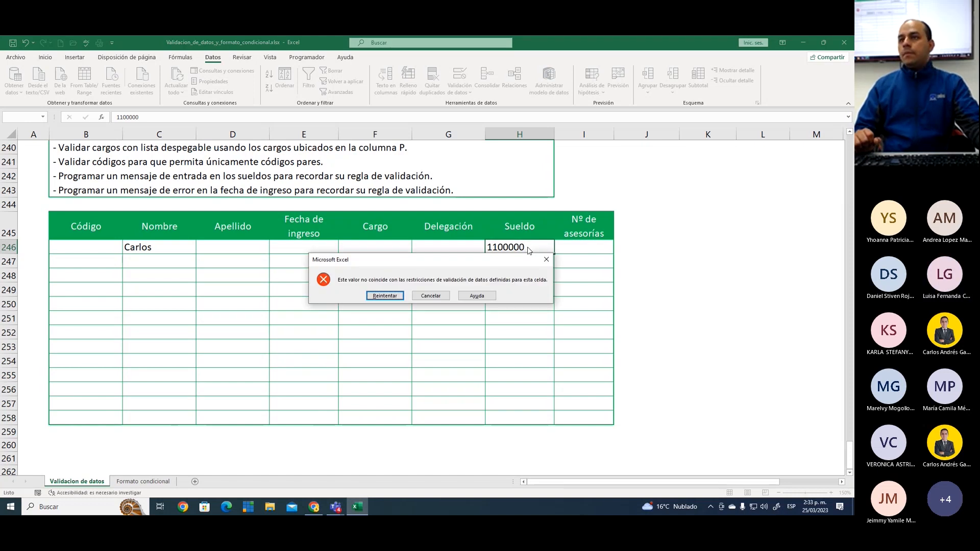
key("Return")
Enter 1200000 in Sueldo cell H246 and draw a red check mark beside it on screen
type("1200")
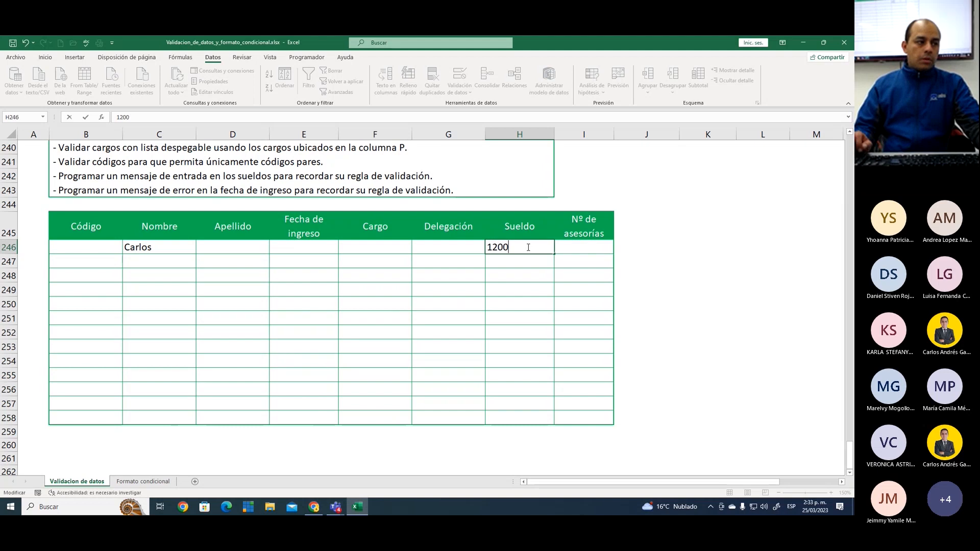
type("000")
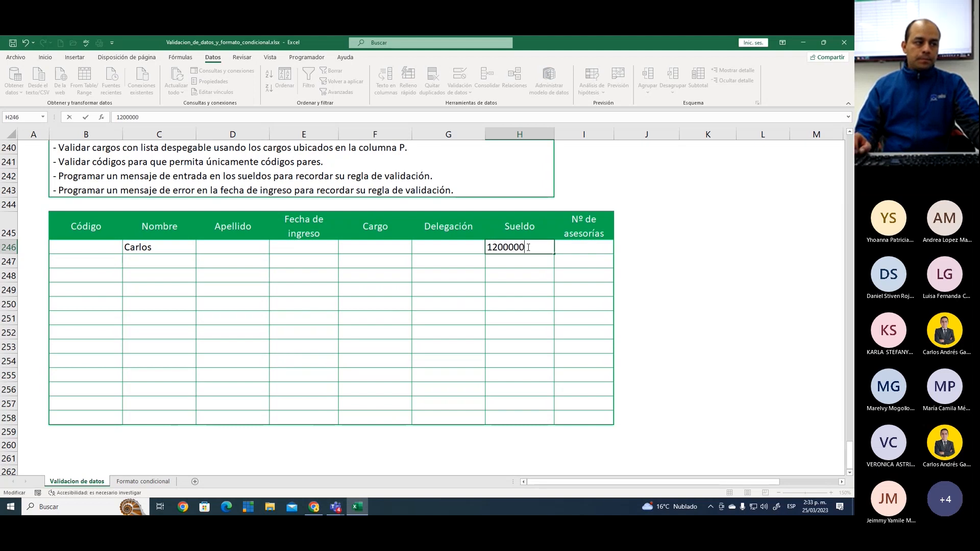
key("Return")
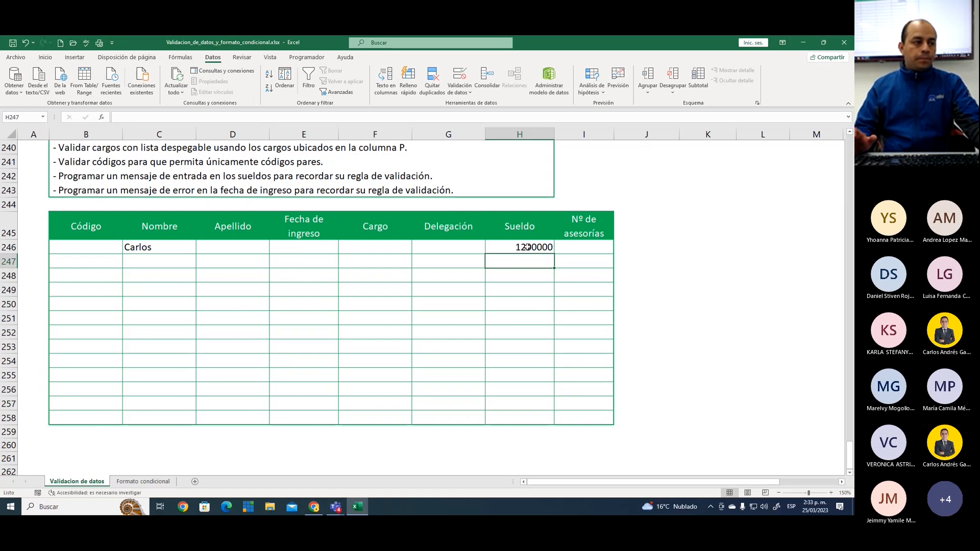
left_click_drag(563, 244, 601, 194)
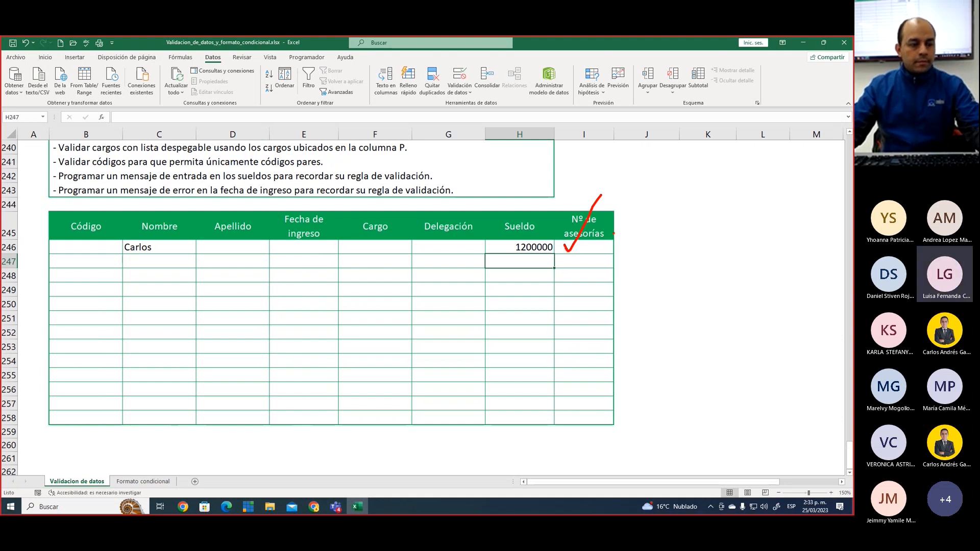
Review the data validation settings of the Sueldo cells H246:H258, including the minimum, and accept them as they are
left_click(521, 247)
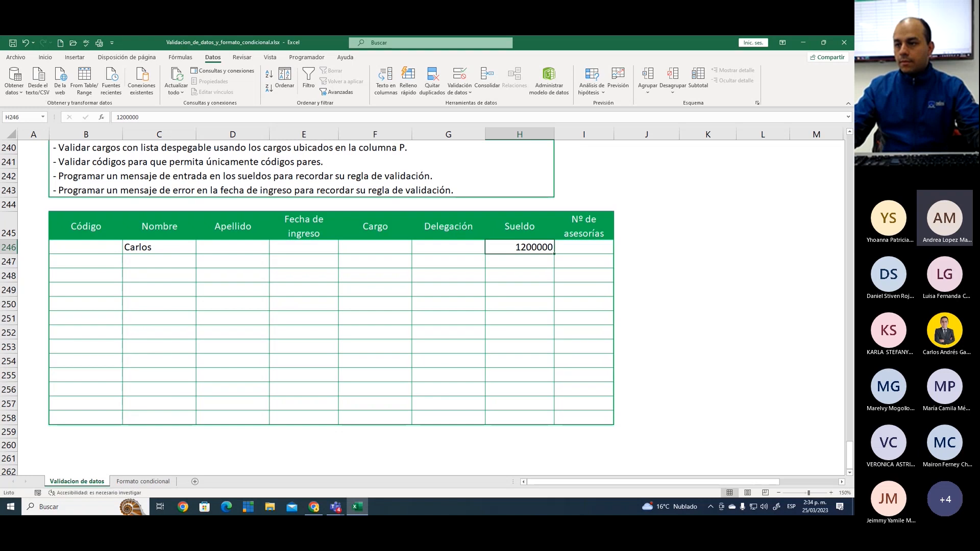
left_click_drag(510, 248, 530, 421)
left_click(459, 76)
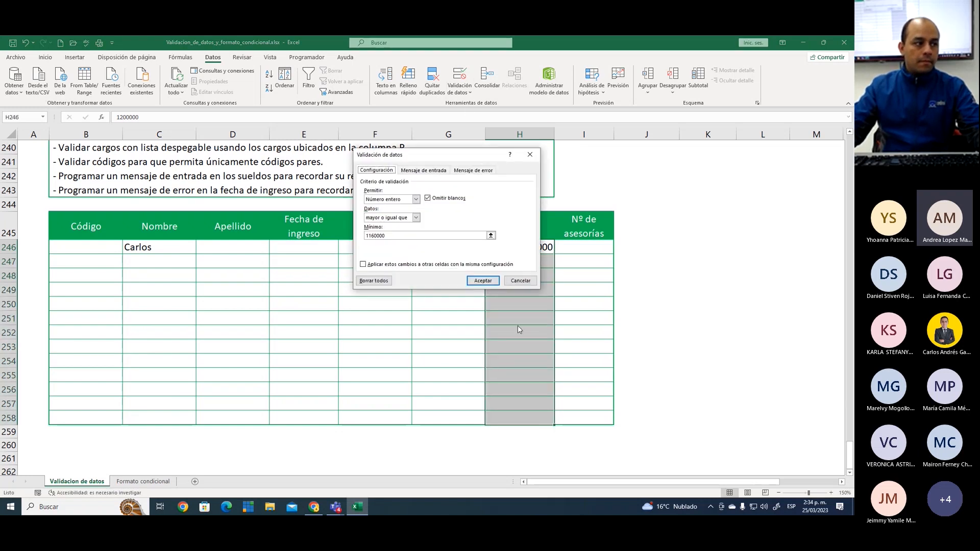
left_click(400, 235)
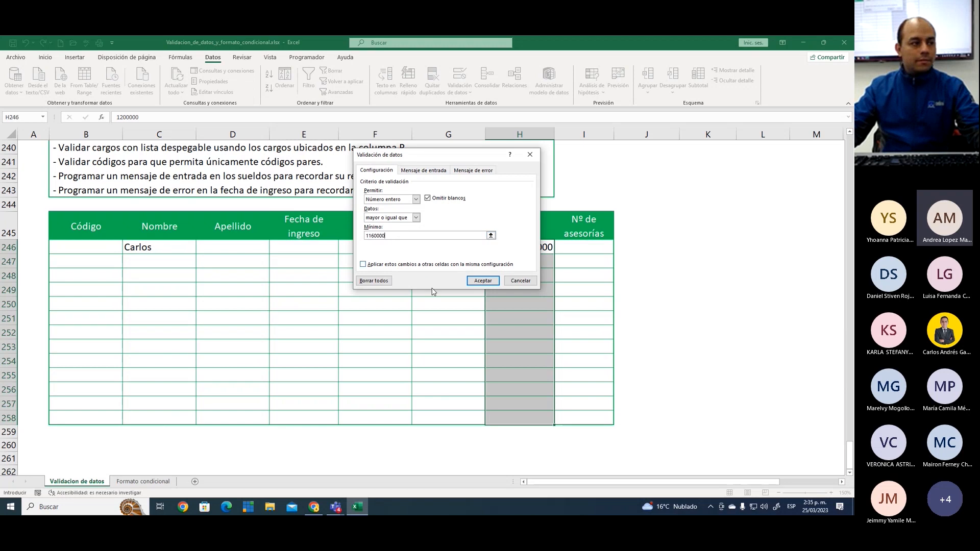
left_click(484, 282)
left_click_drag(511, 289, 522, 251)
left_click(522, 251)
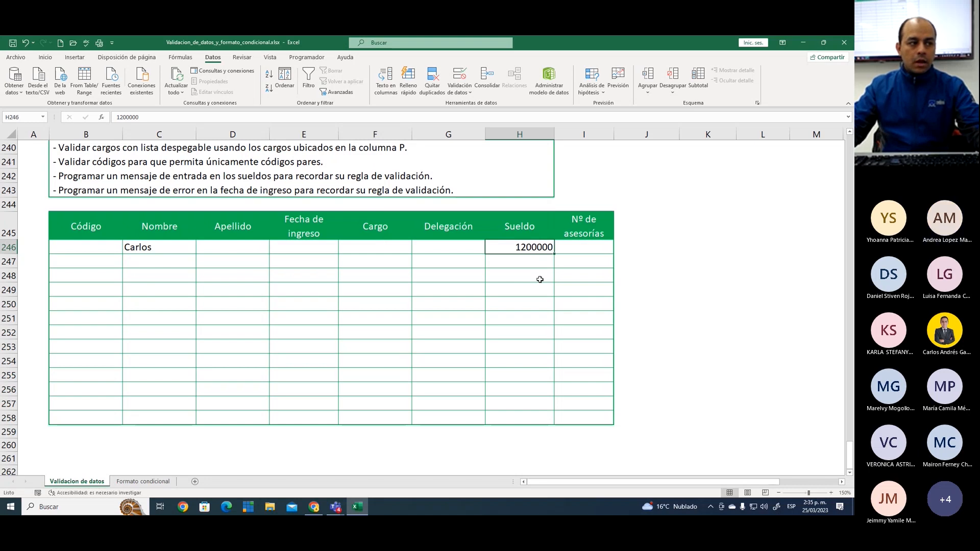
left_click_drag(534, 268, 525, 412)
left_click(523, 250)
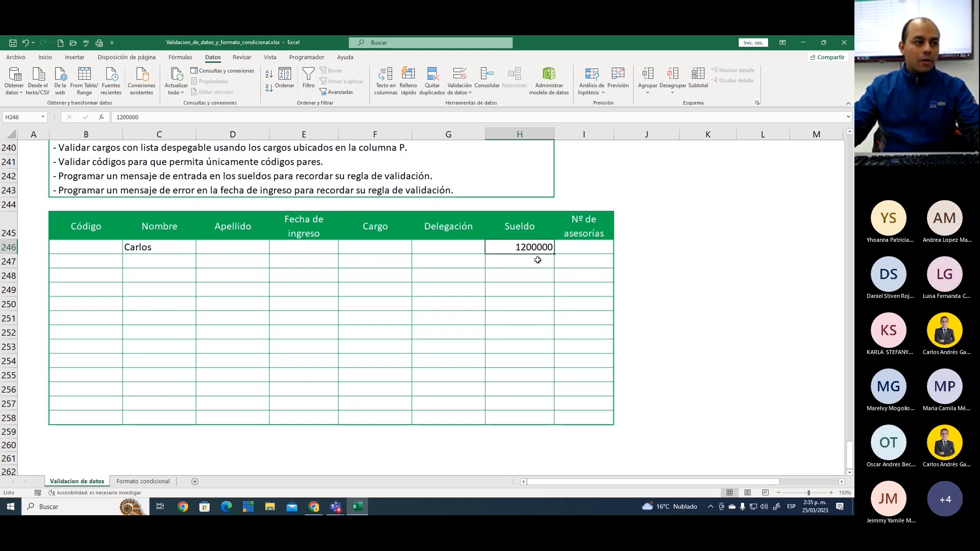
scroll(538, 258, "up", 3)
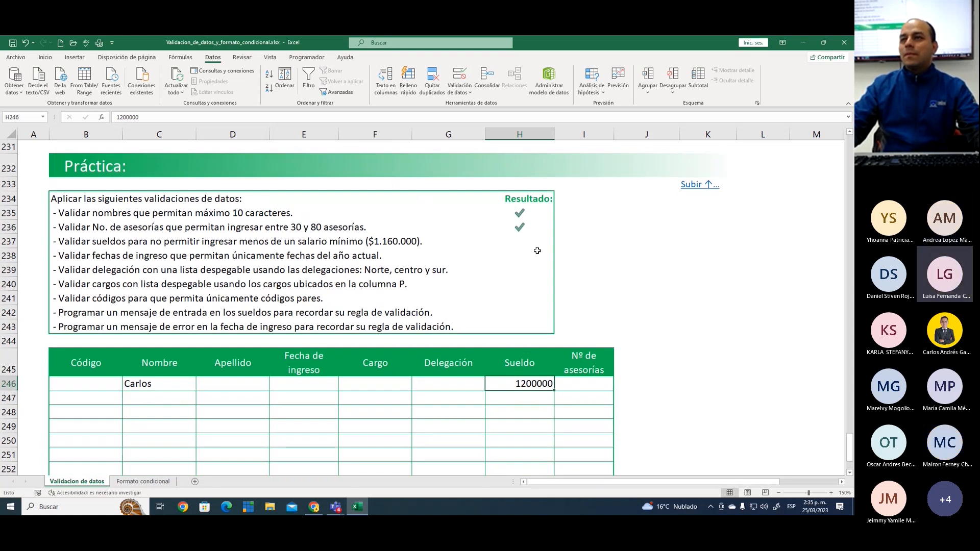
scroll(537, 251, "down", 3)
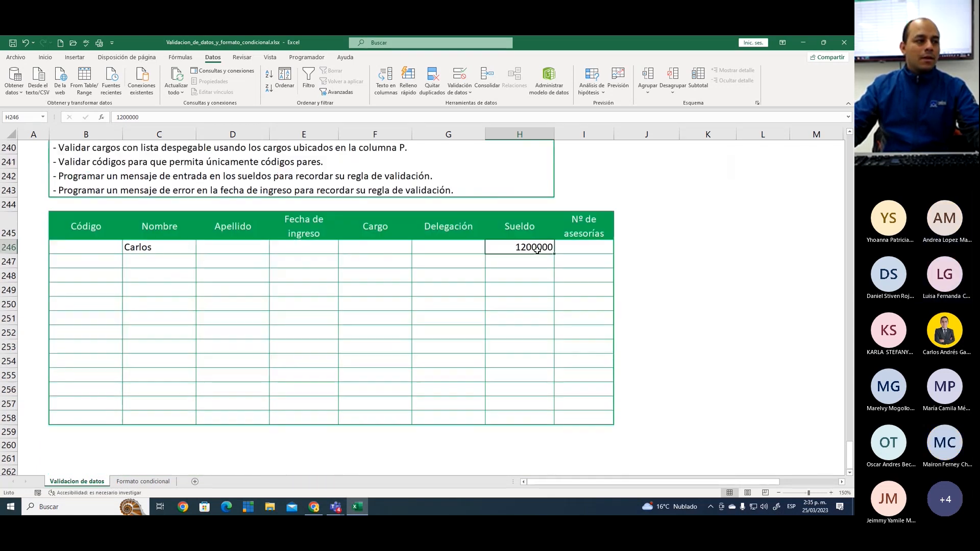
scroll(538, 255, "up", 6)
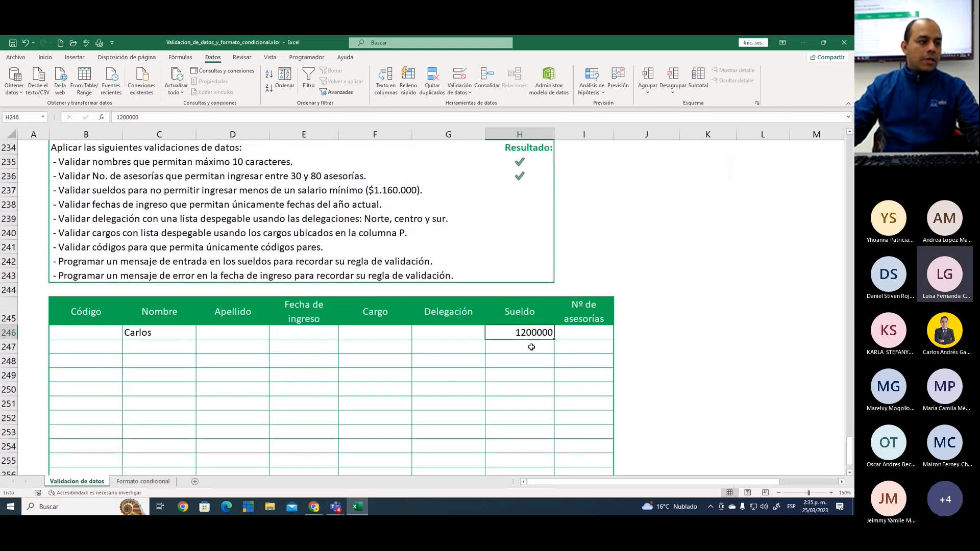
Format the Sueldo cells H246:H258 with thousands separators and no decimals
scroll(530, 346, "down", 6)
left_click_drag(523, 260, 528, 415)
left_click(45, 58)
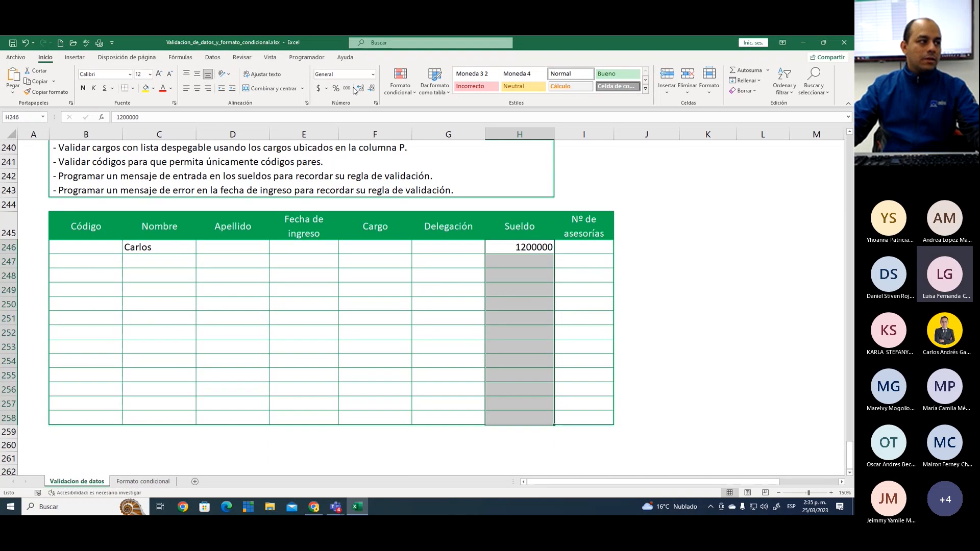
left_click(347, 89)
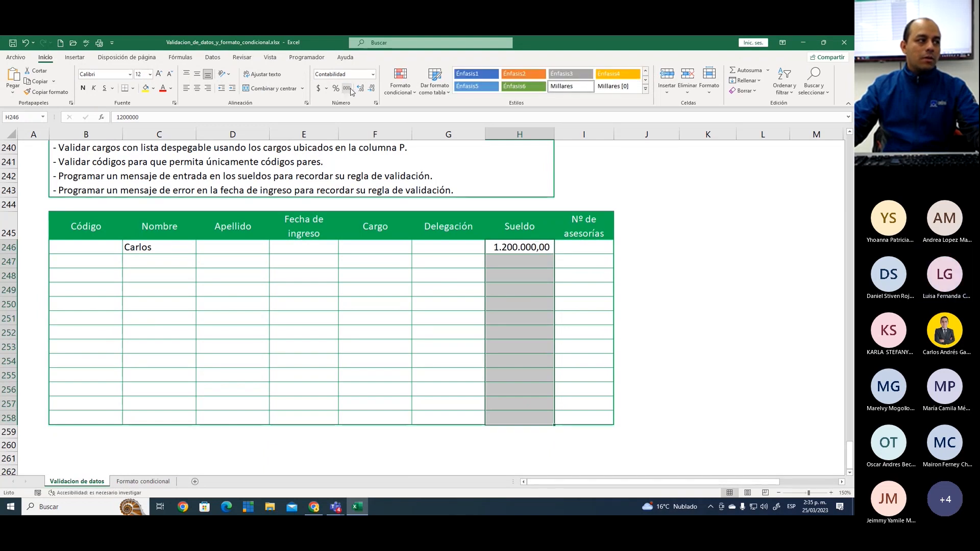
left_click(371, 87)
left_click(372, 88)
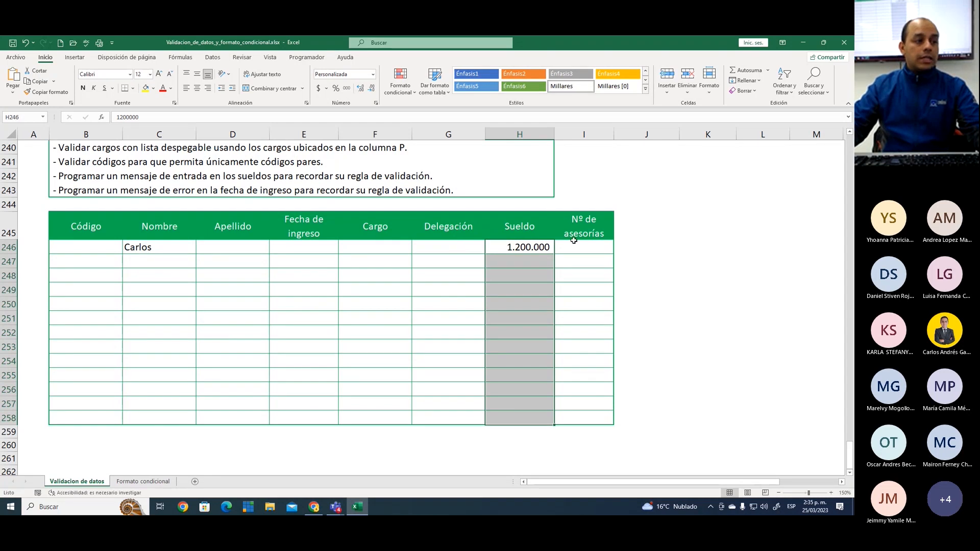
Review the data validation settings of the Nº de asesorías cells I246:I258 and accept them as they are
left_click_drag(582, 247, 585, 423)
left_click(213, 58)
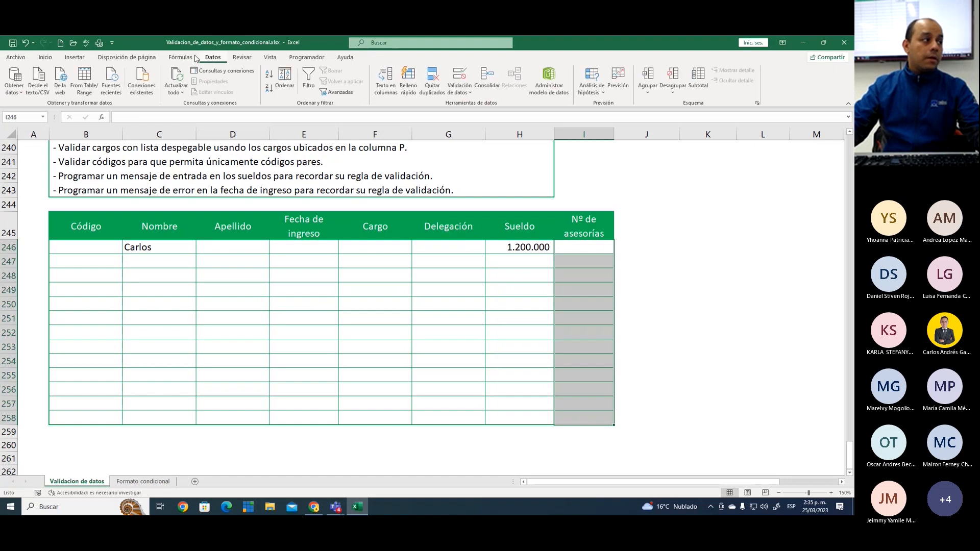
left_click(460, 78)
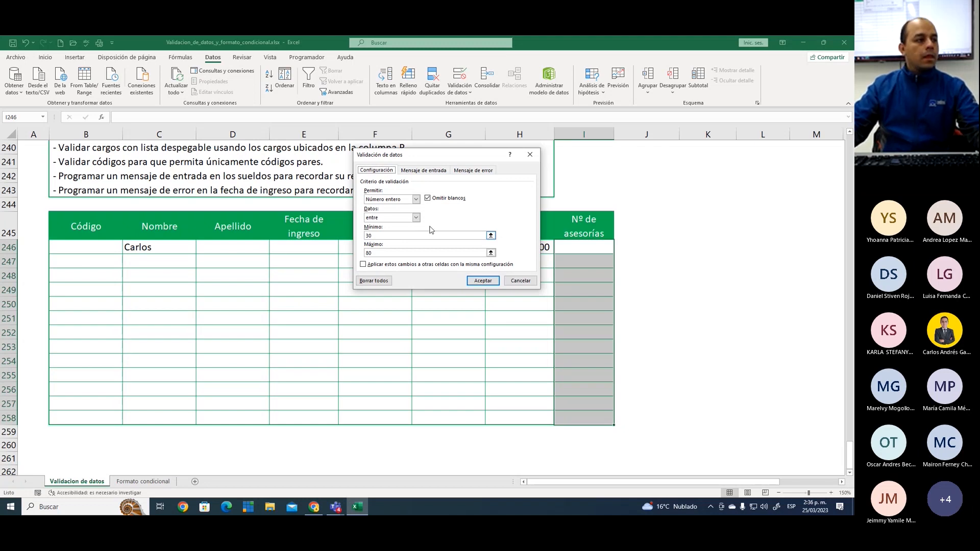
left_click(482, 281)
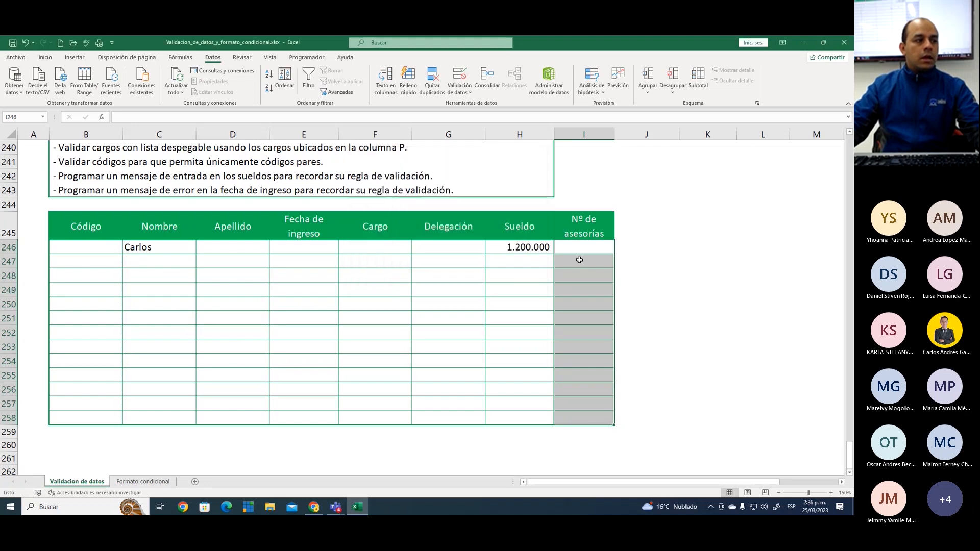
left_click(577, 248)
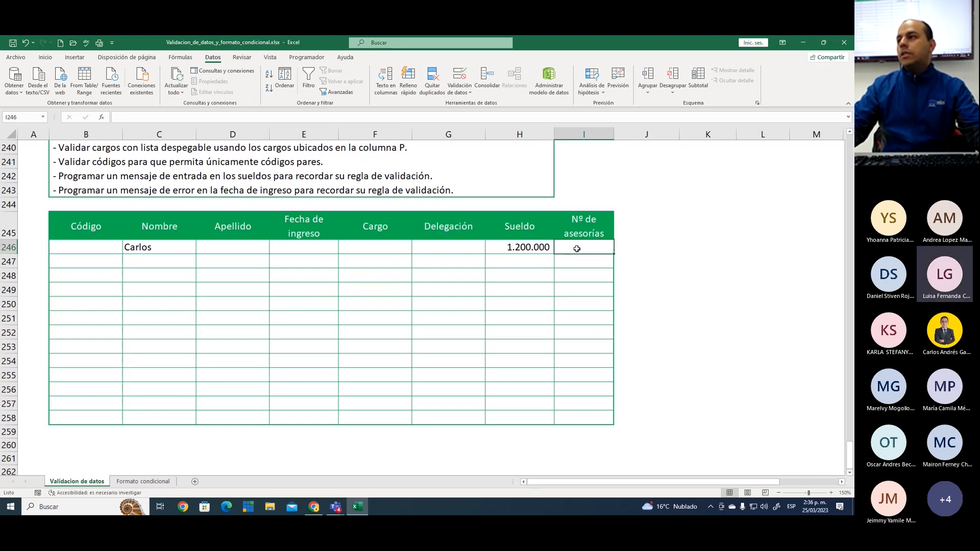
left_click(535, 244)
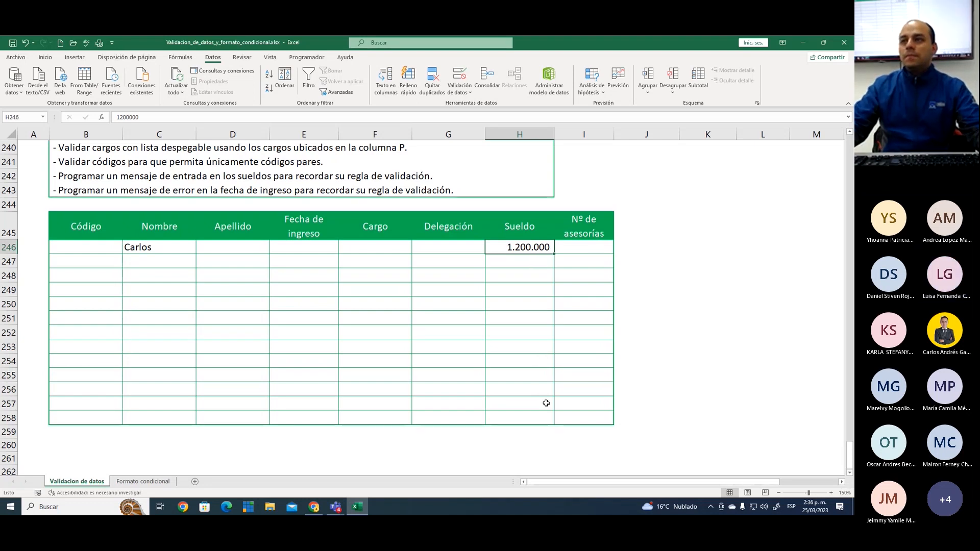
left_click(513, 295)
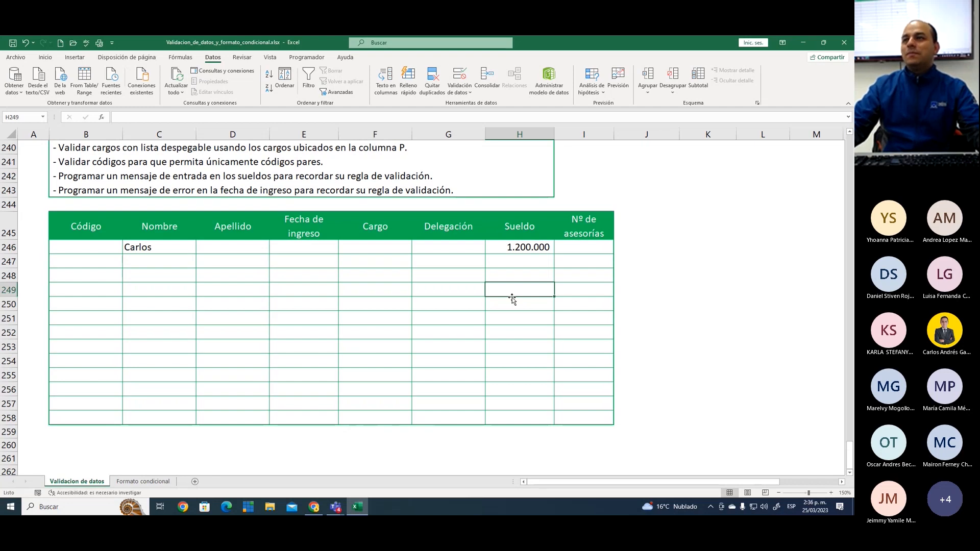
Mark the sueldos validation rule as completed by entering 1 in Resultado cell H237
scroll(526, 263, "up", 3)
left_click(531, 255)
left_click(531, 244)
type("P")
key("Return")
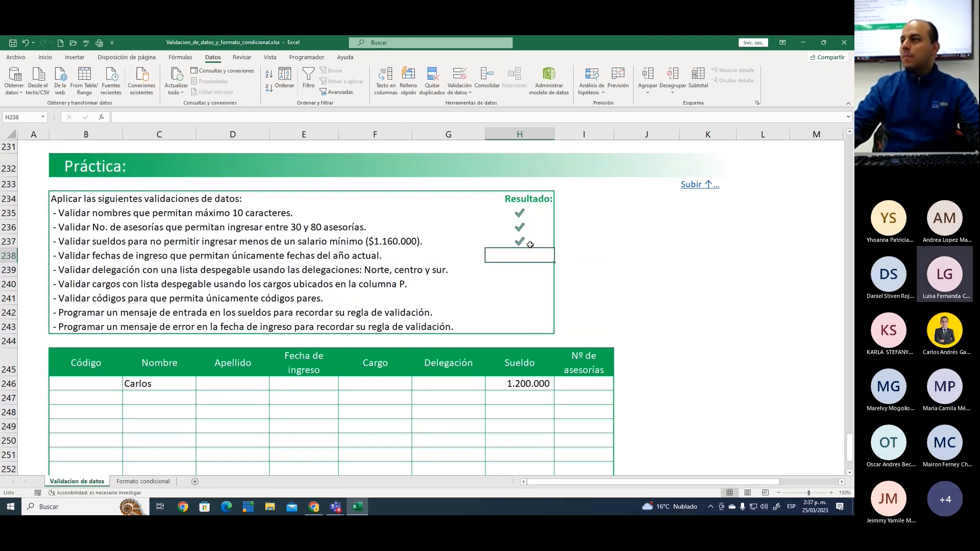
left_click(531, 244)
type("1")
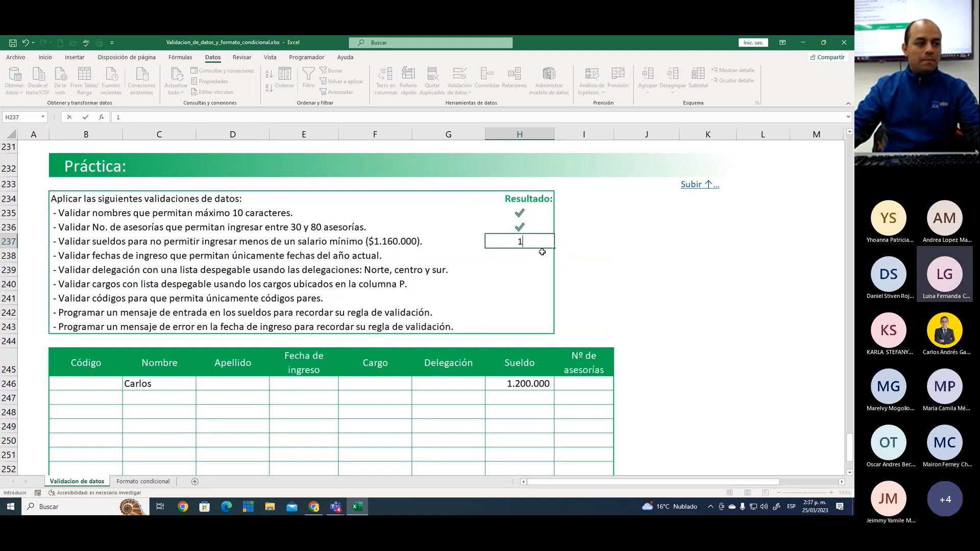
key("Return")
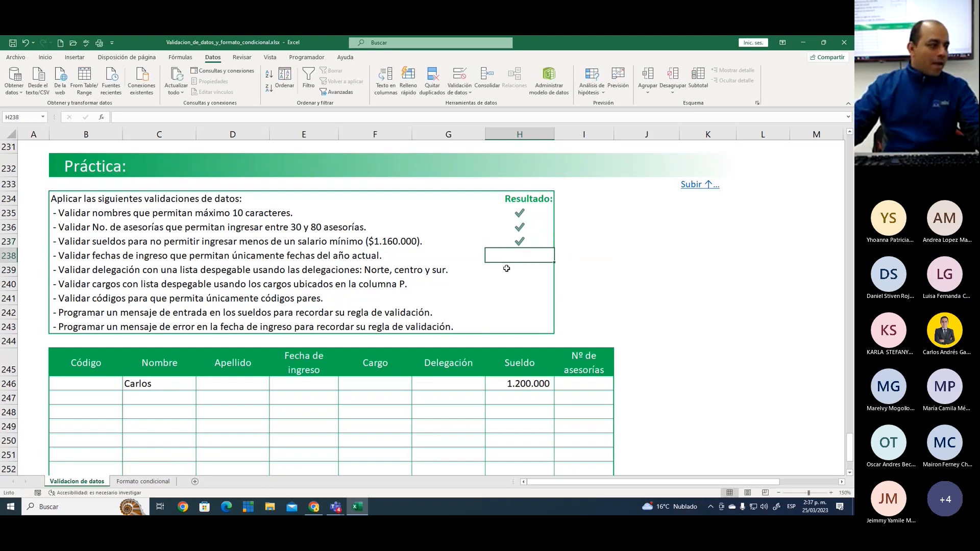
Re-enter 1 in H237 to demonstrate the check mark, and highlight the Resultado cells H235:H238
left_click(516, 284)
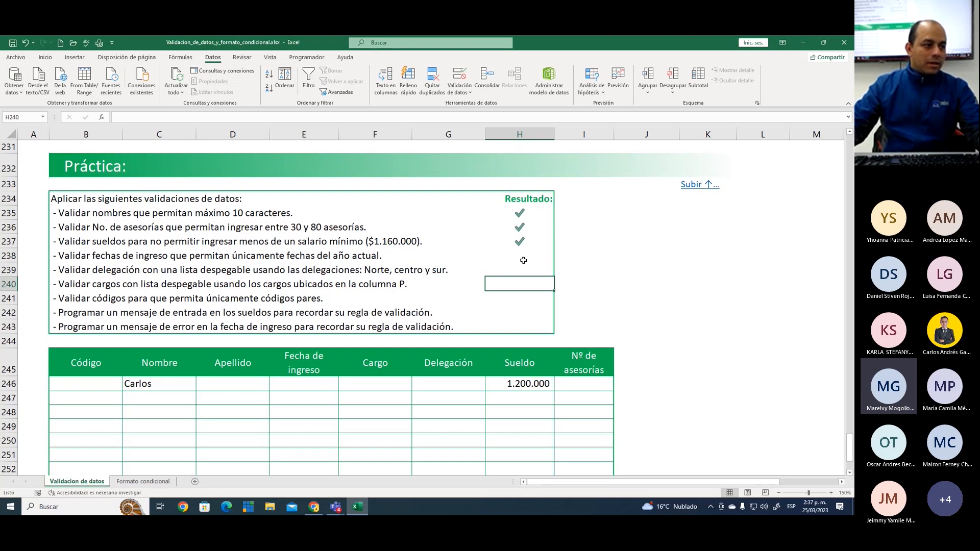
left_click(518, 242)
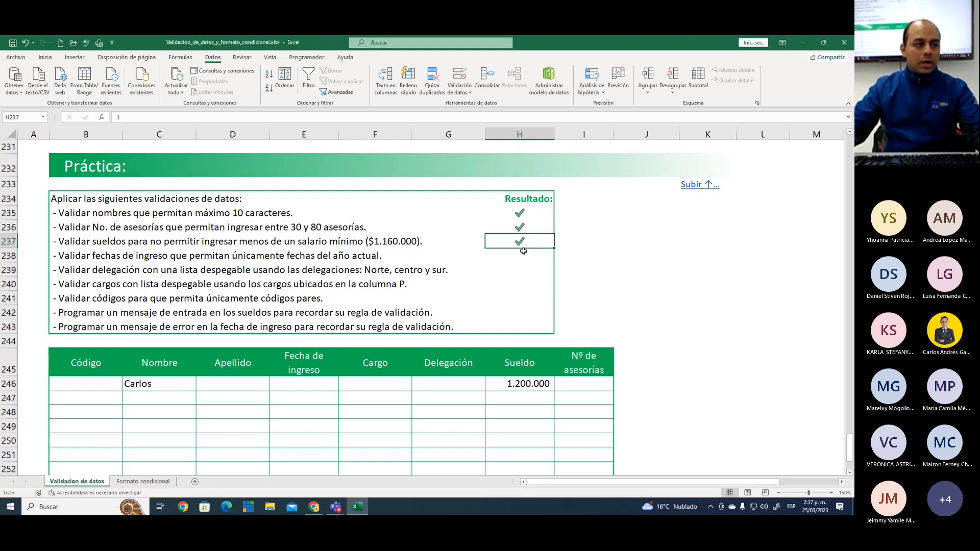
type("1")
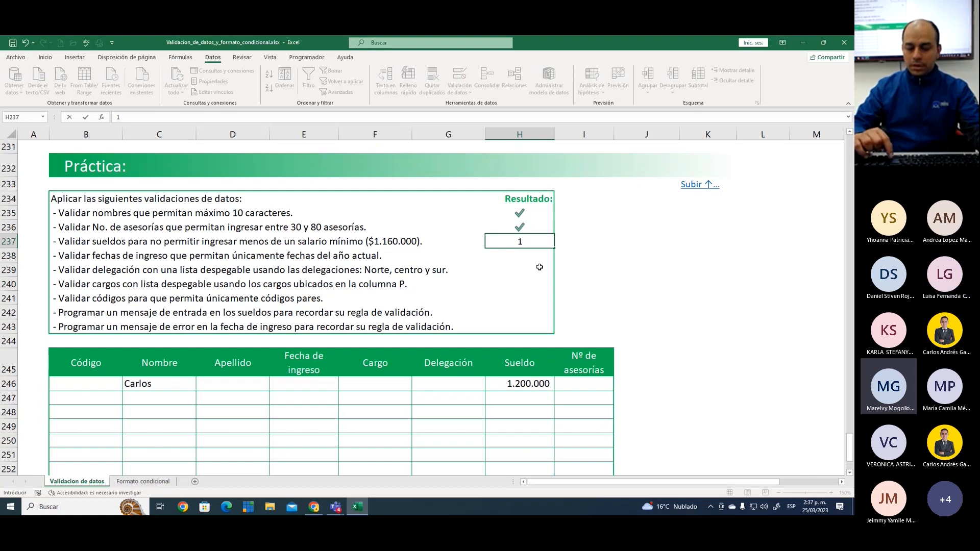
key("Return")
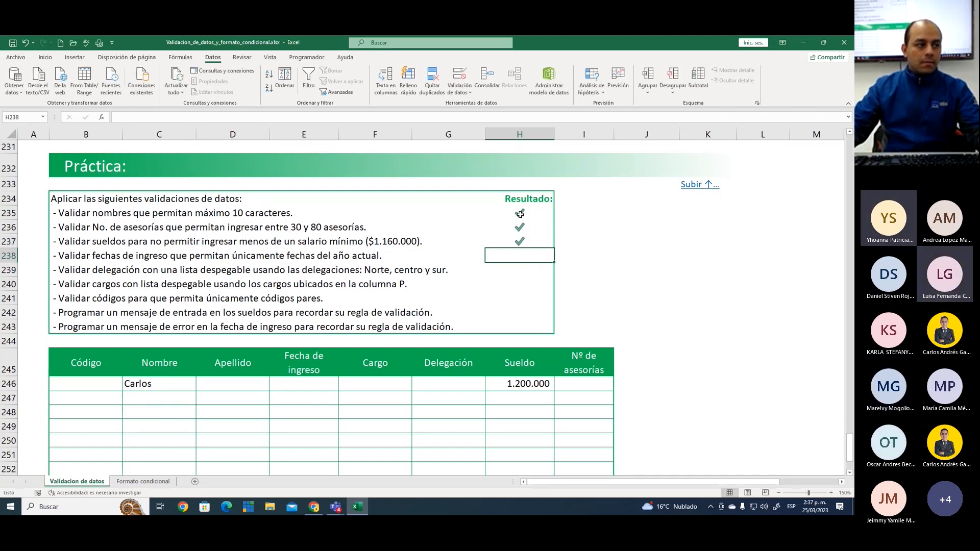
left_click_drag(519, 214, 521, 252)
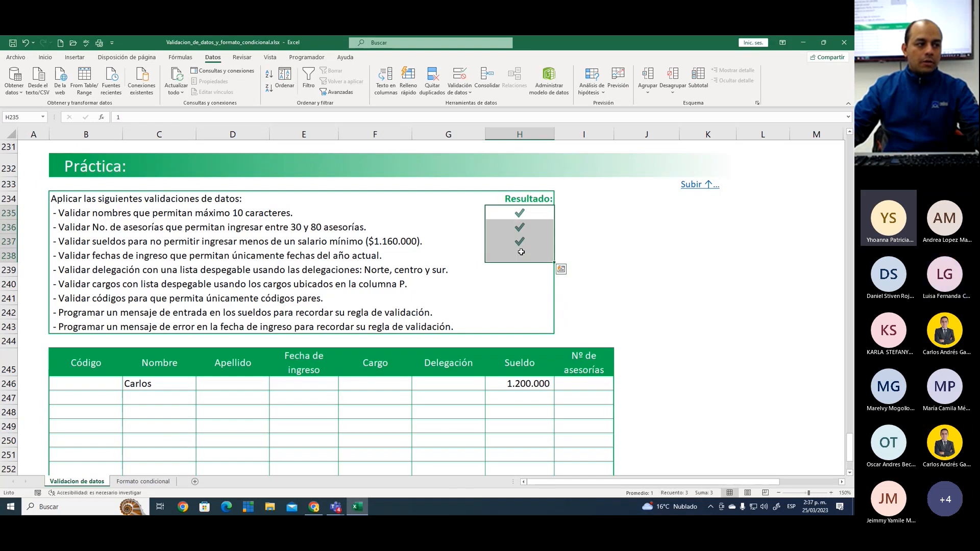
left_click(531, 218)
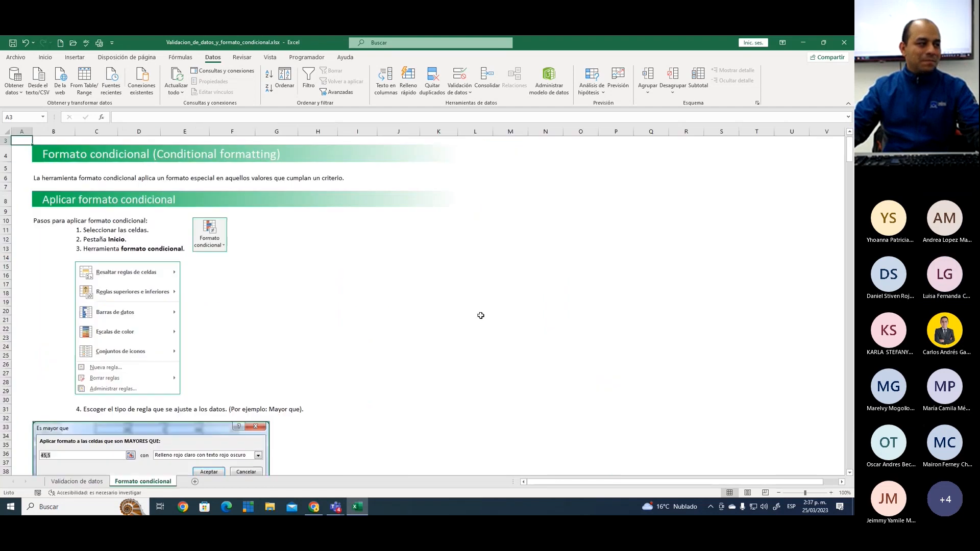
View the Formato condicional sheet and return to the Práctica exercise on the Validacion de datos sheet
left_click(142, 481)
left_click(77, 481)
left_click(430, 230)
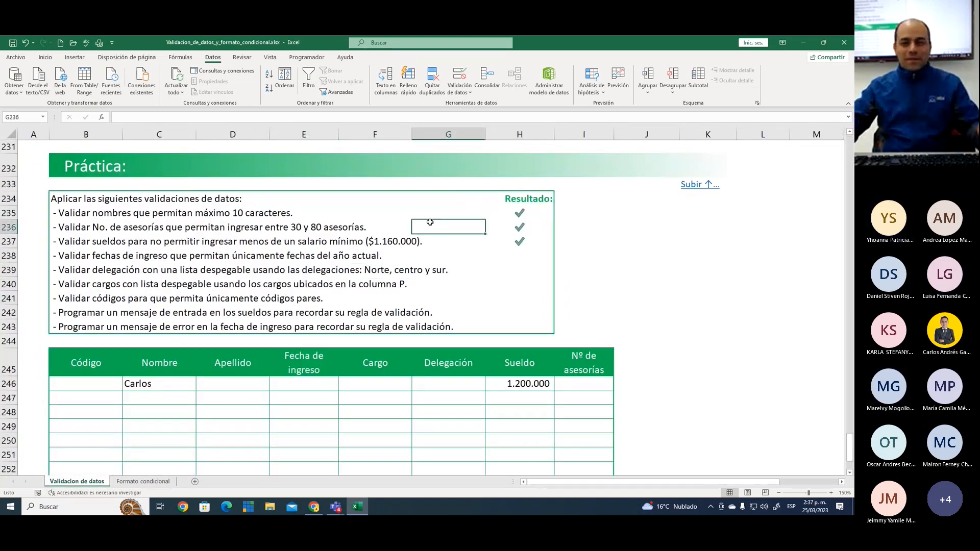
Select cell F235 in the Práctica instructions and bring up the formula auditing commands
left_click(406, 216)
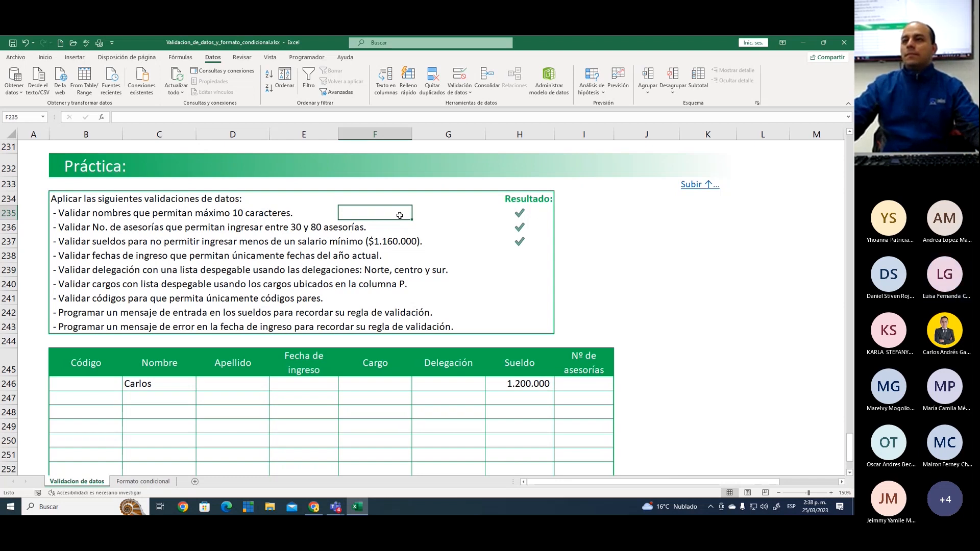
left_click(180, 57)
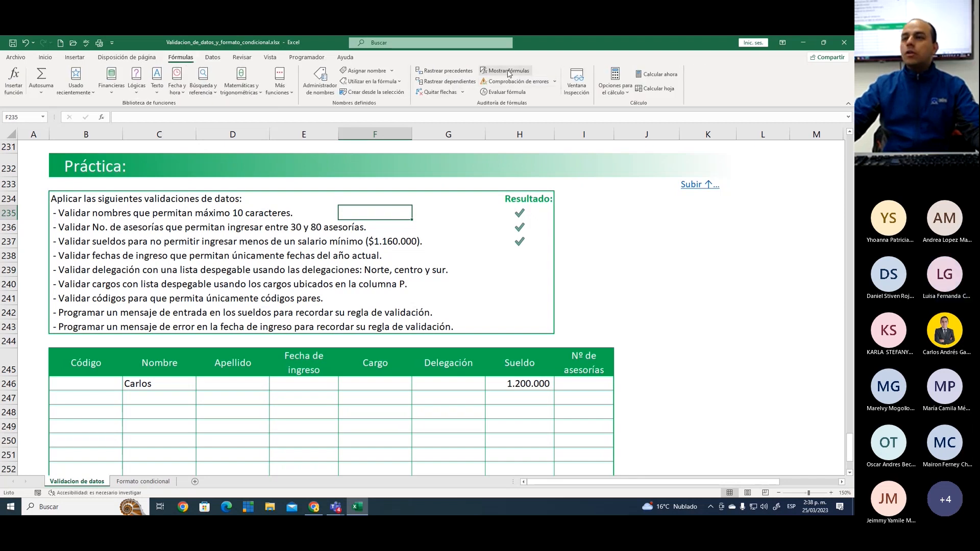
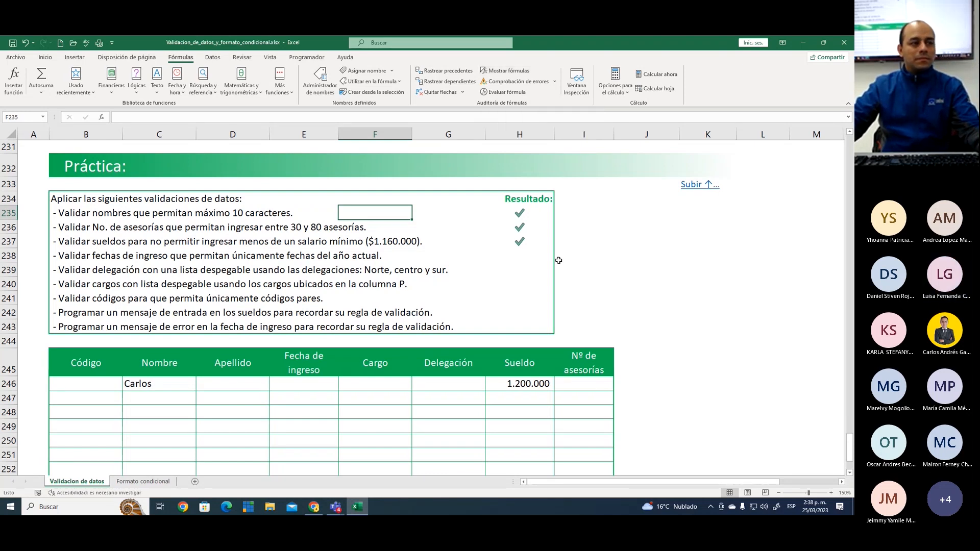
left_click(632, 264)
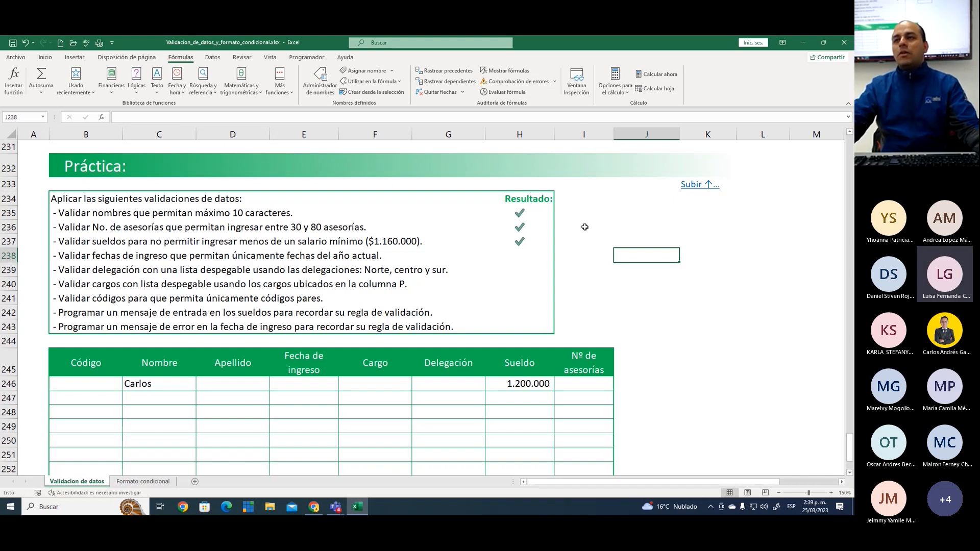
left_click(593, 199)
left_click(619, 223)
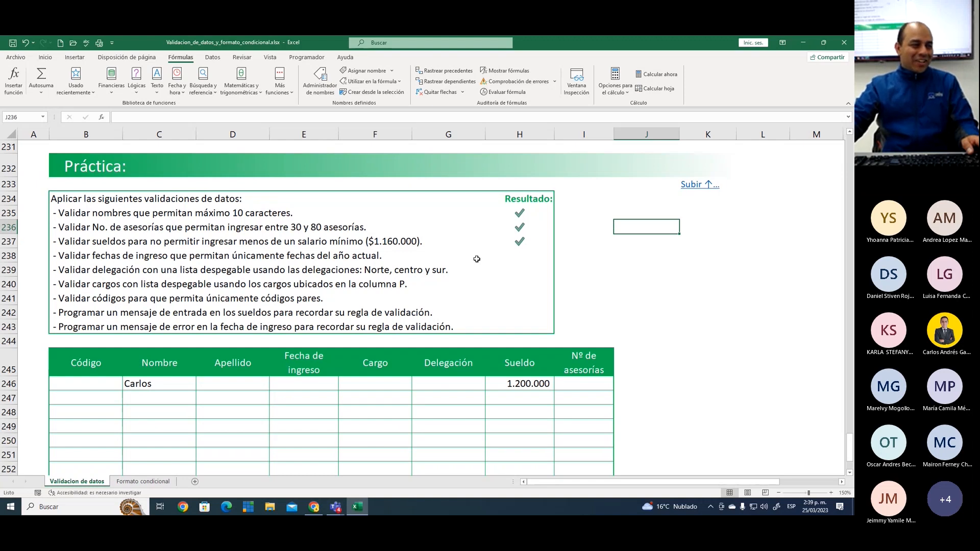
left_click(476, 283)
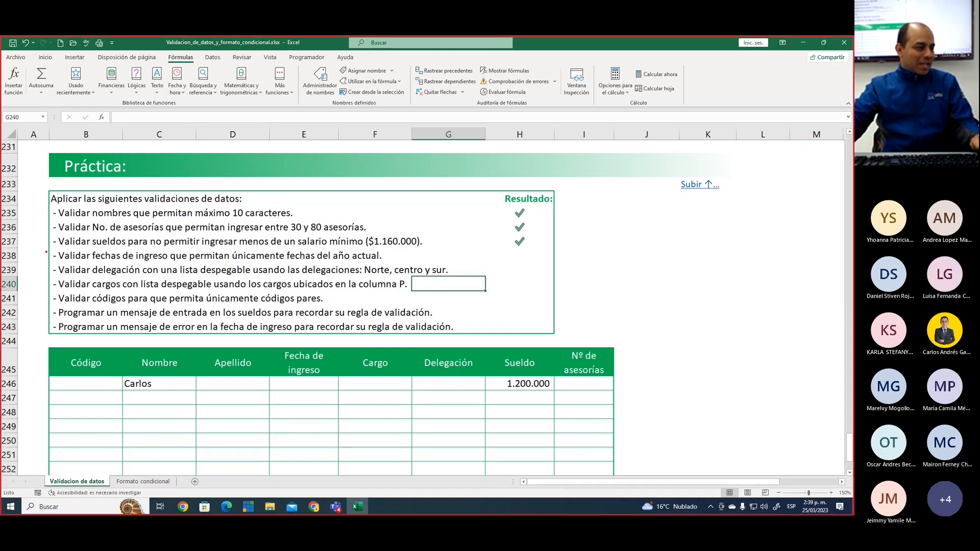
Box and tick the instruction about validating fechas de ingreso for the current year with on-screen annotations, and clear them
mouse_move(47, 245)
left_mouse_down()
mouse_move(64, 256)
mouse_move(397, 264)
left_mouse_up()
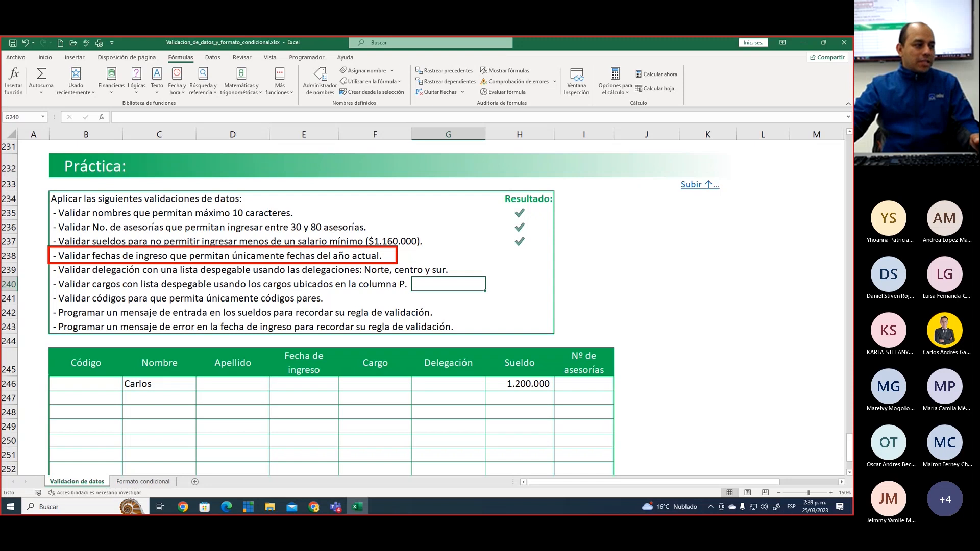
left_click_drag(407, 250, 431, 231)
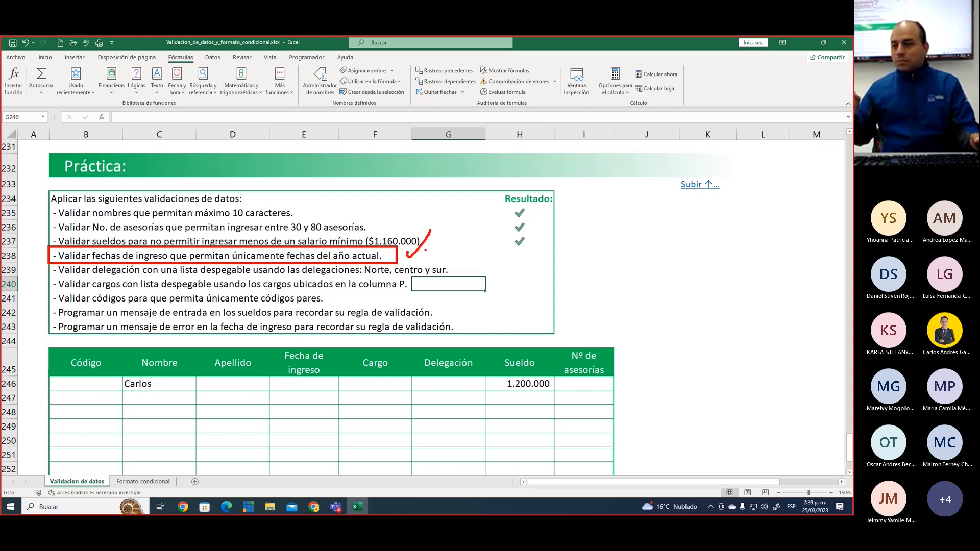
key("Escape")
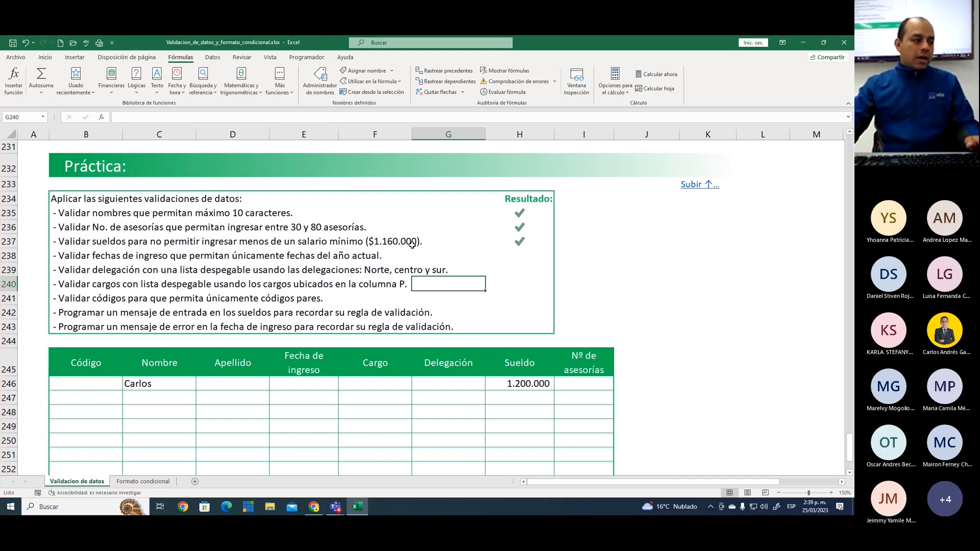
Start a data validation rule for the Fecha de ingreso cells E246:E258 with Fecha as the allowed type
scroll(378, 234, "down", 2)
scroll(312, 247, "down", 1)
left_click(312, 247)
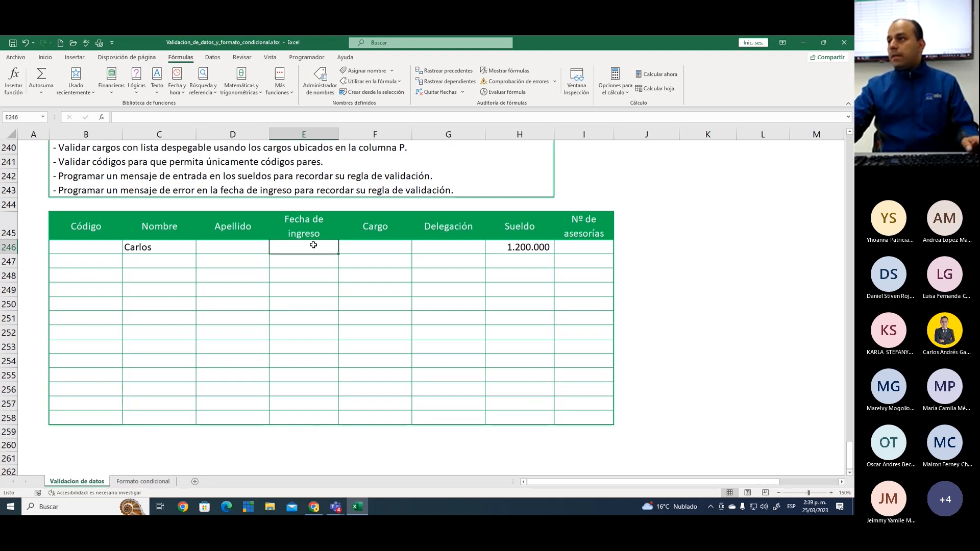
left_click_drag(313, 245, 319, 415)
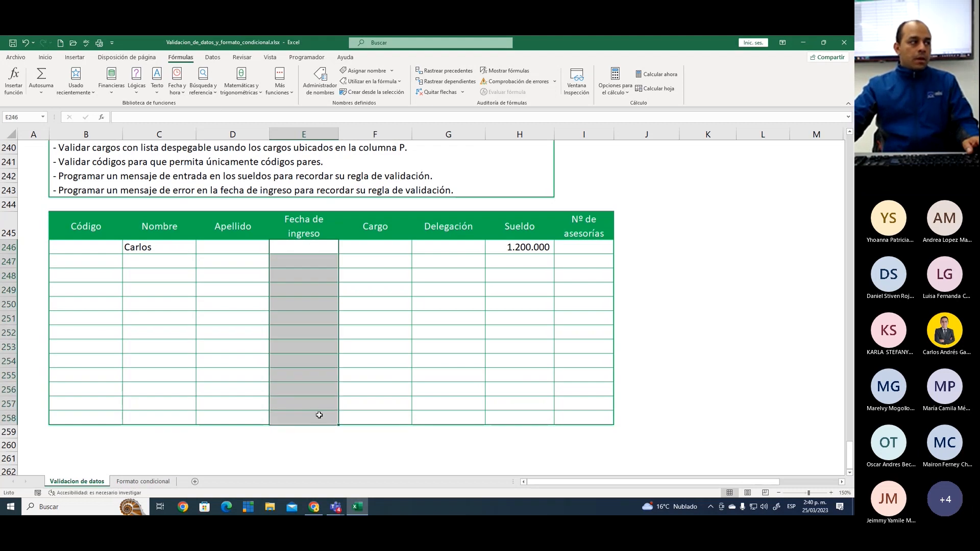
left_click(213, 58)
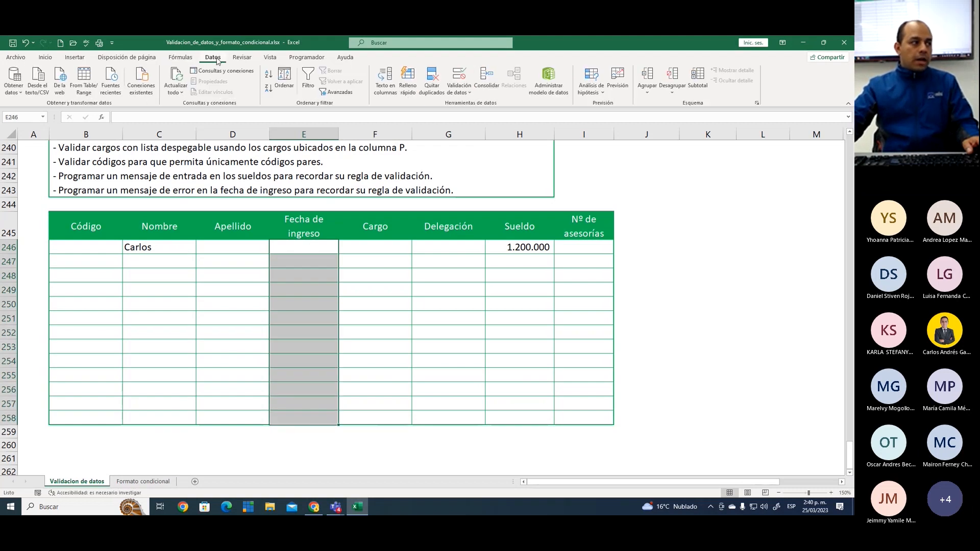
left_click(460, 76)
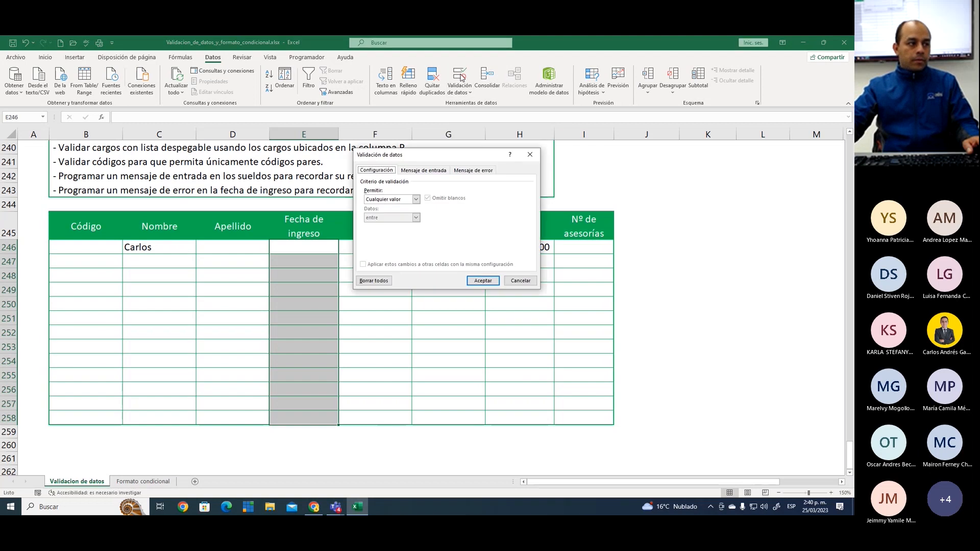
left_click(415, 199)
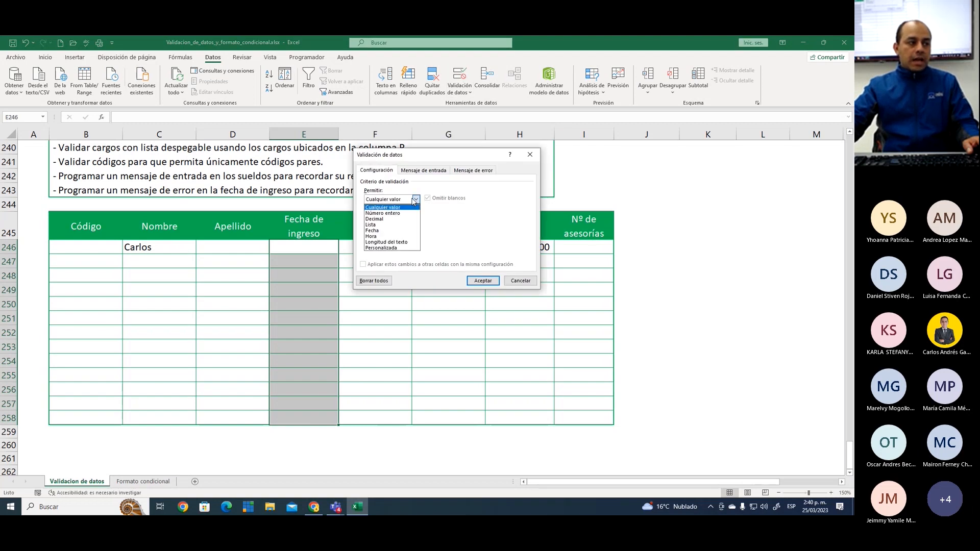
left_click(373, 231)
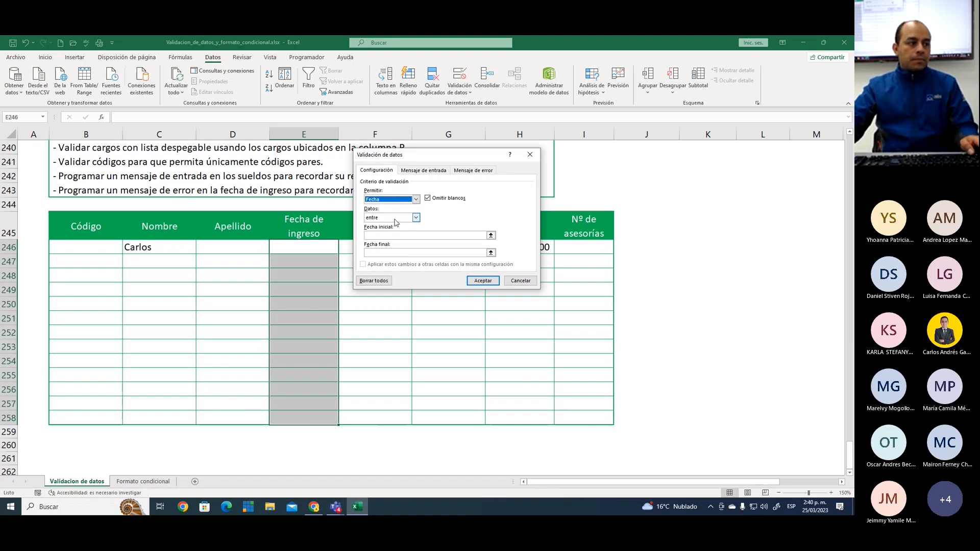
Restrict the dates to entre 01/01/2023 and 31/12/2023 and apply the validation rule
left_click(393, 218)
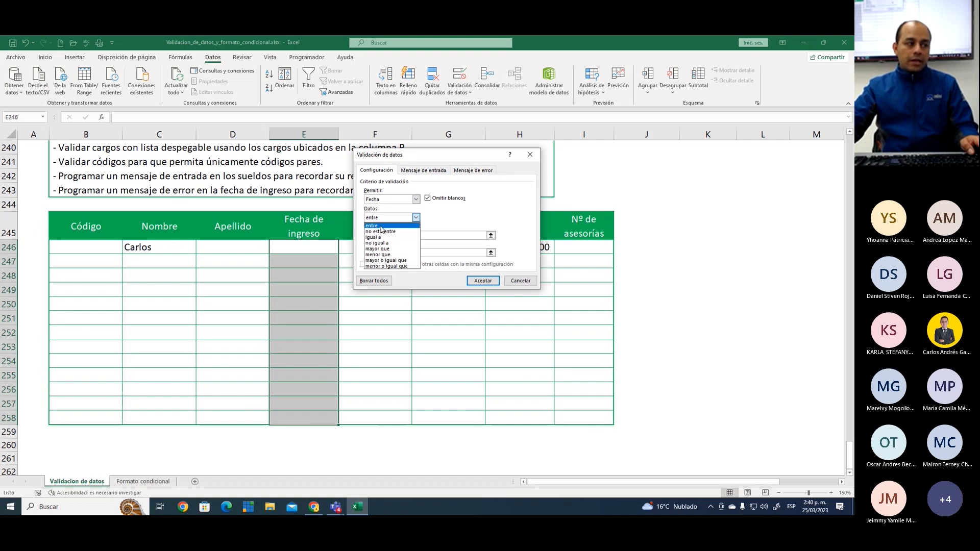
left_click(394, 225)
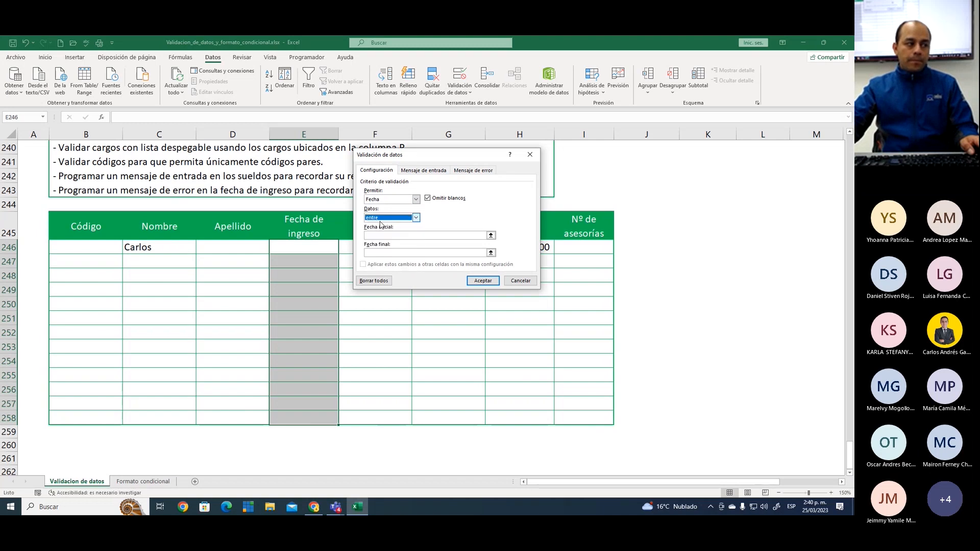
left_click(378, 235)
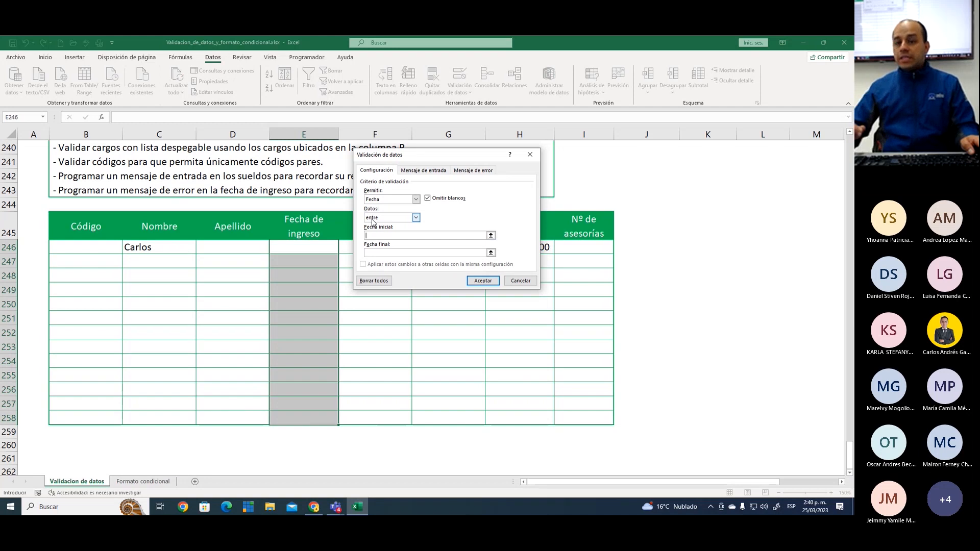
type("01/01/2023")
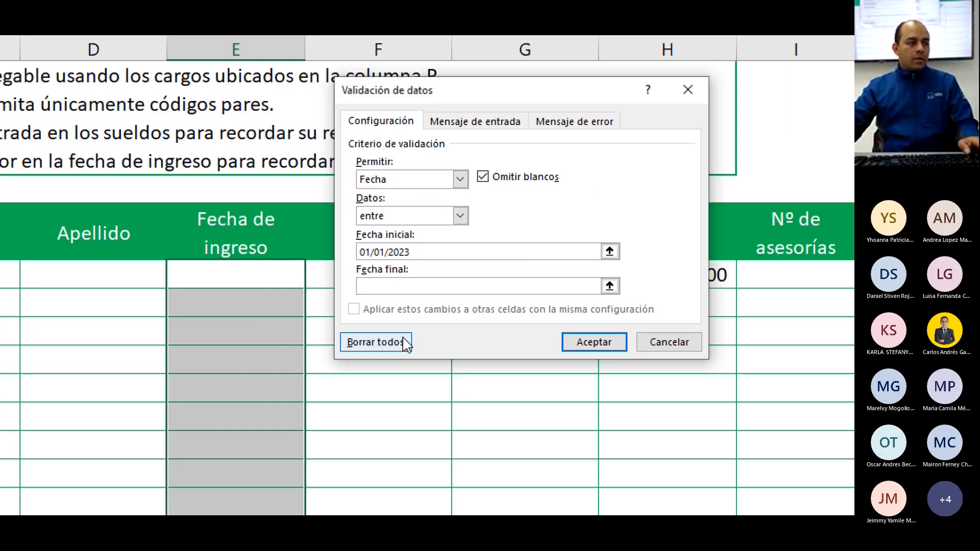
left_click(386, 253)
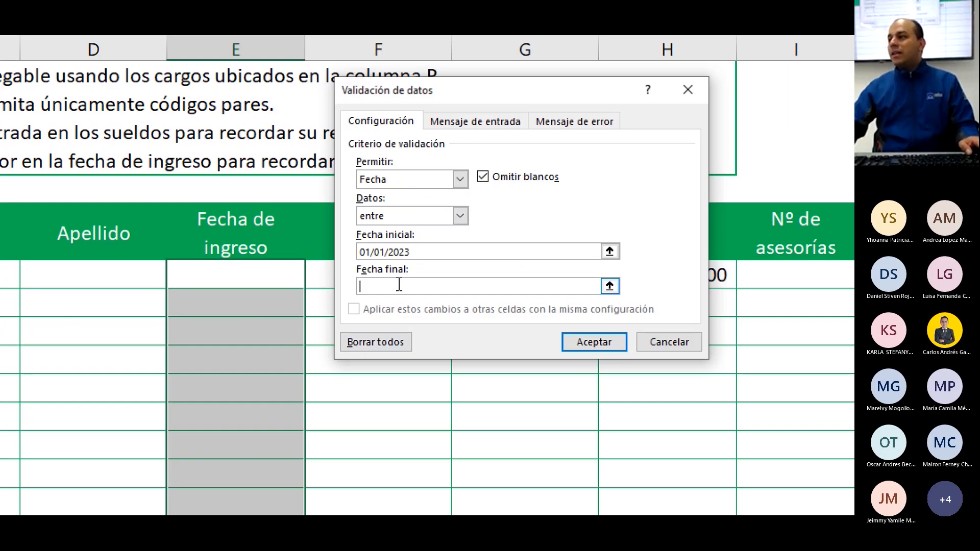
type("31/12/")
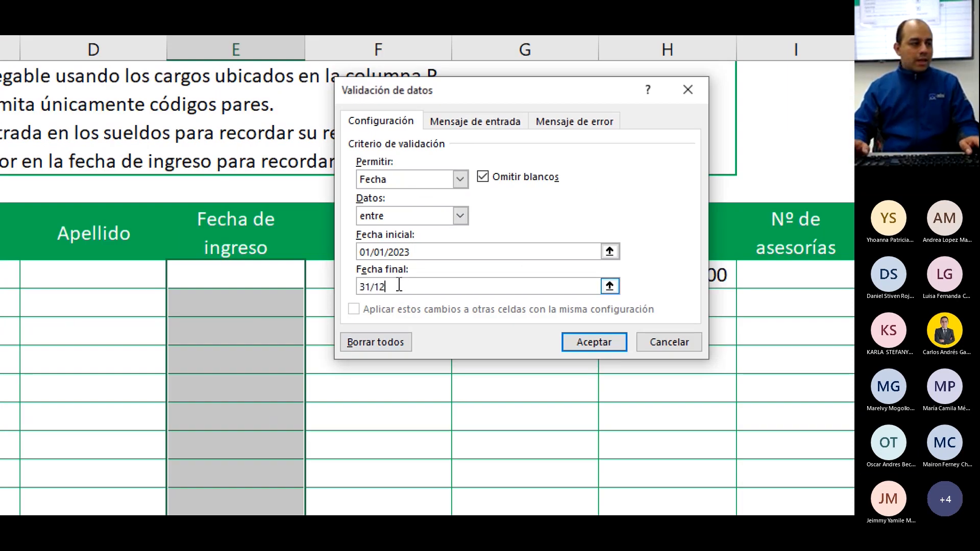
type("2023")
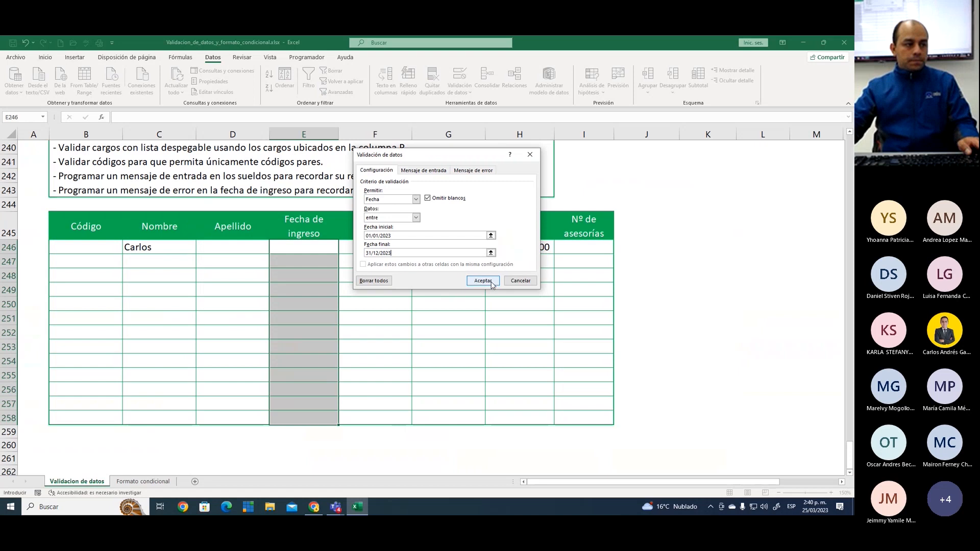
left_click(485, 282)
Test the date rule by entering the previous-year date 25/03/2022 in cell E246, and choose to retry
left_click(328, 251)
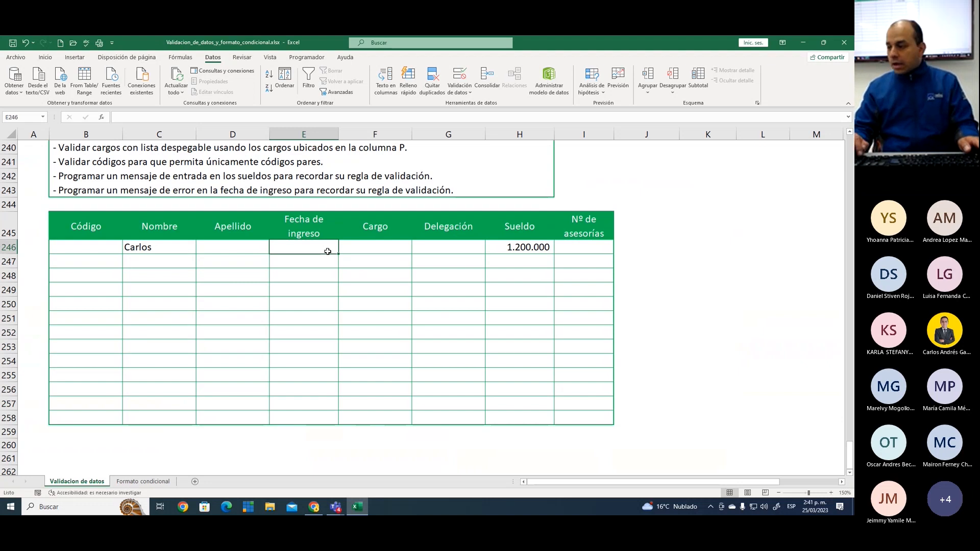
type("25/")
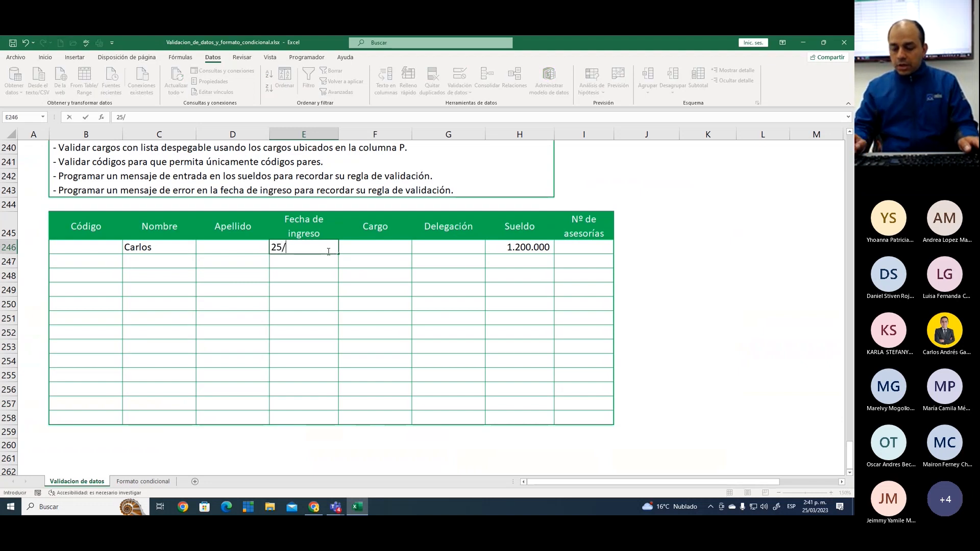
type("03/2022")
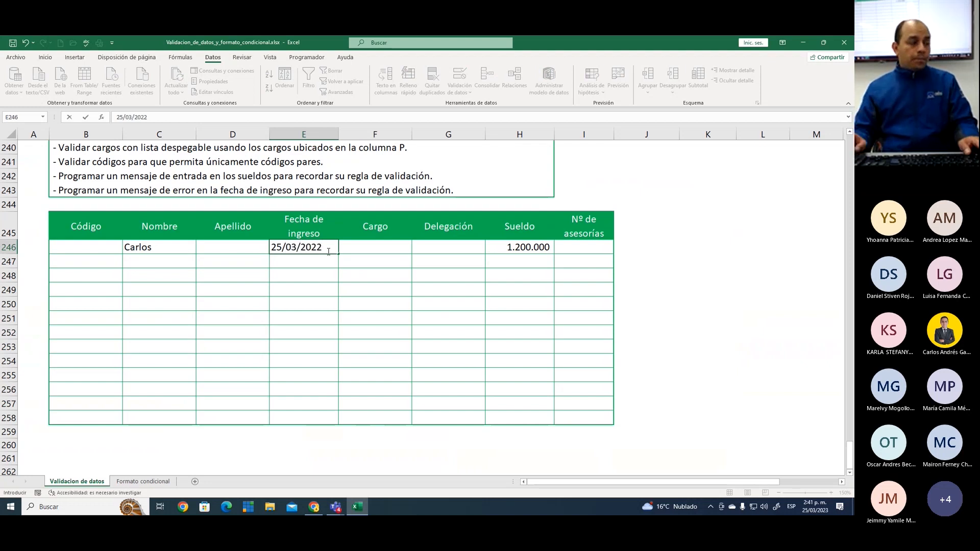
key("Return")
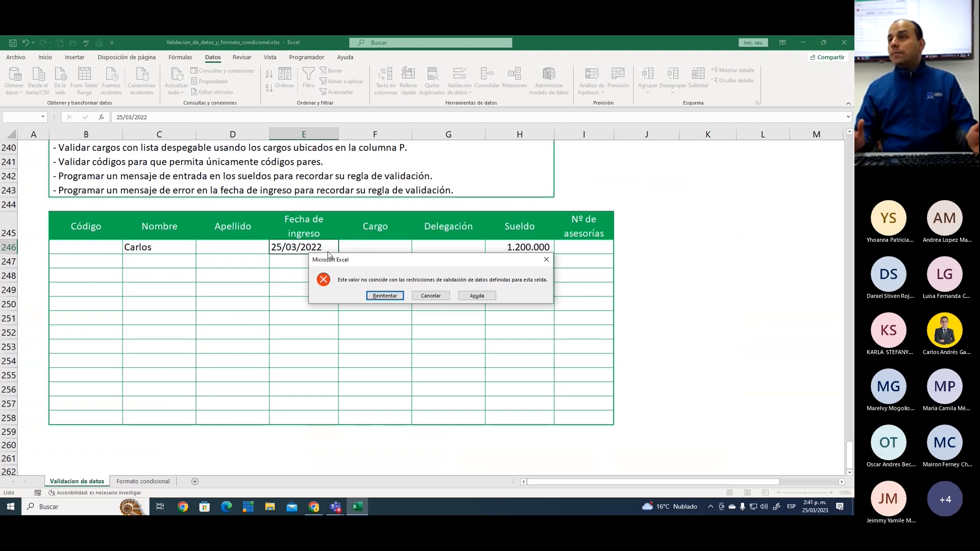
key("Return")
Test the date rule with the following-year date 02/01/2024 in cell E246, and choose to retry
type("02/01/204")
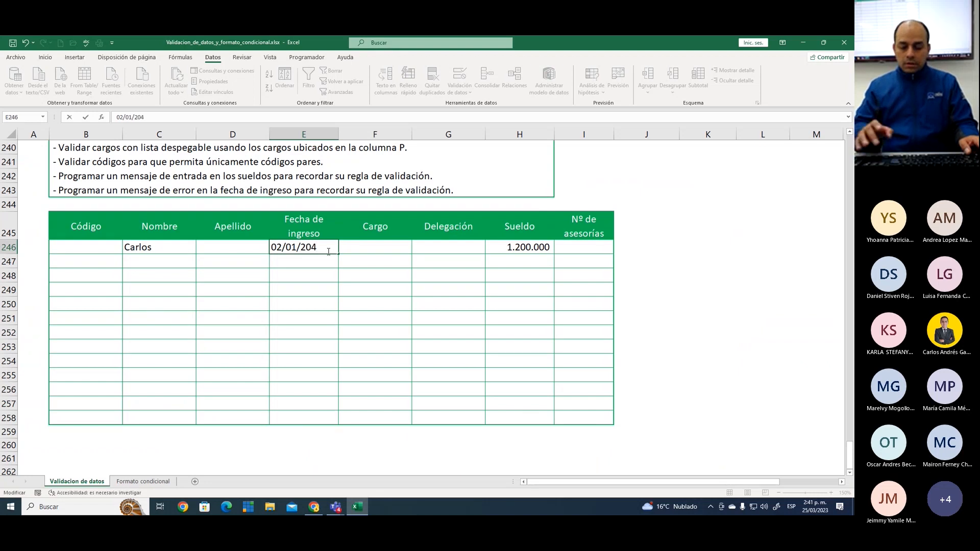
key("BackSpace")
type("2")
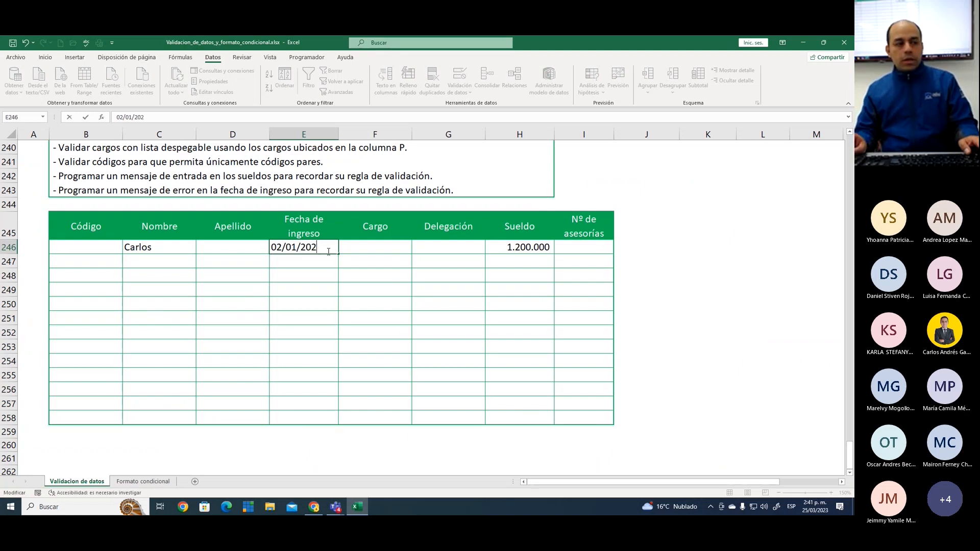
type("4")
key("Return")
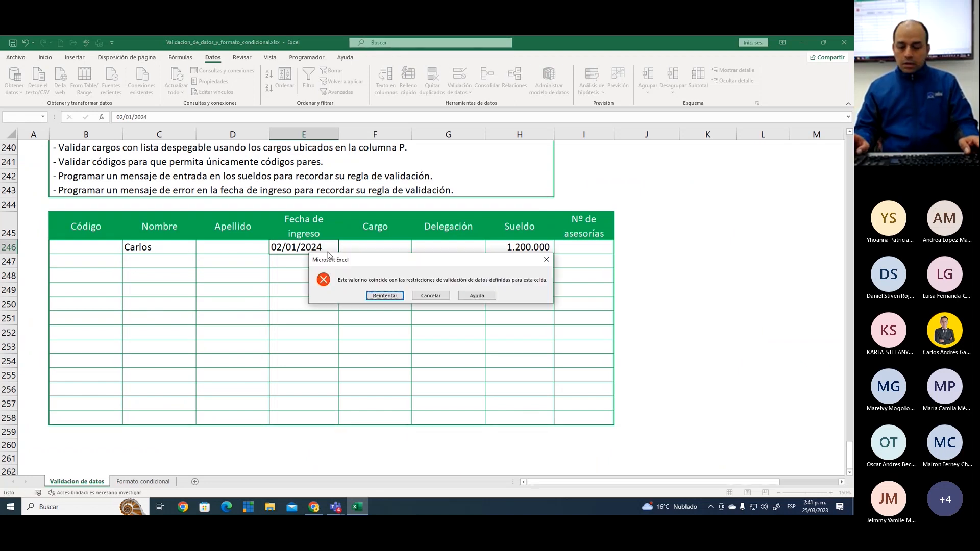
key("Return")
Enter the current-year date 14/11/2023 as the Fecha de ingreso in cell E246
type("14/")
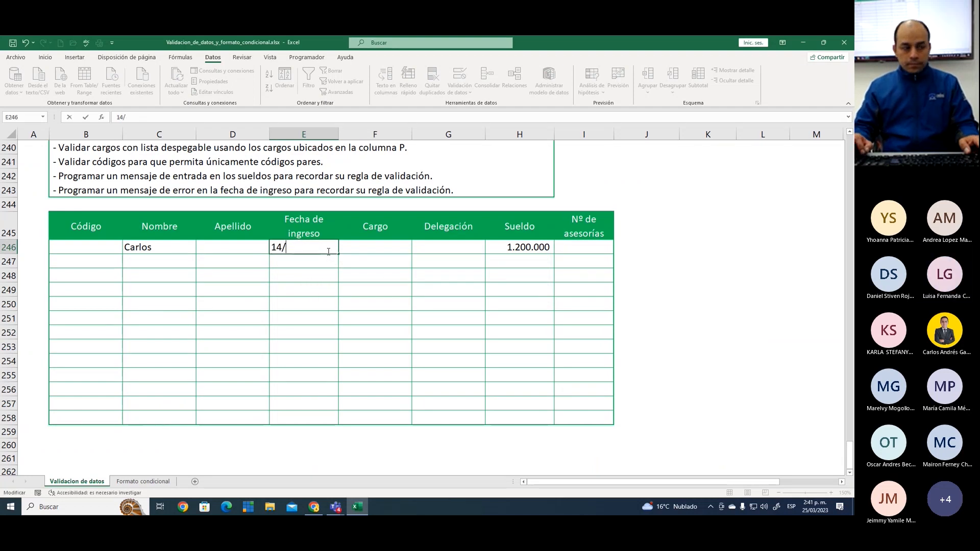
type("11")
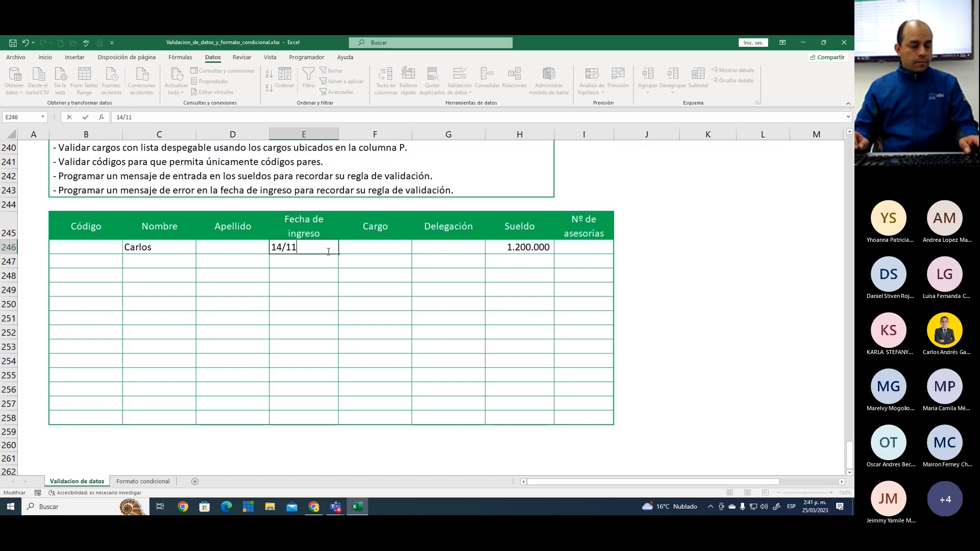
type("/2023")
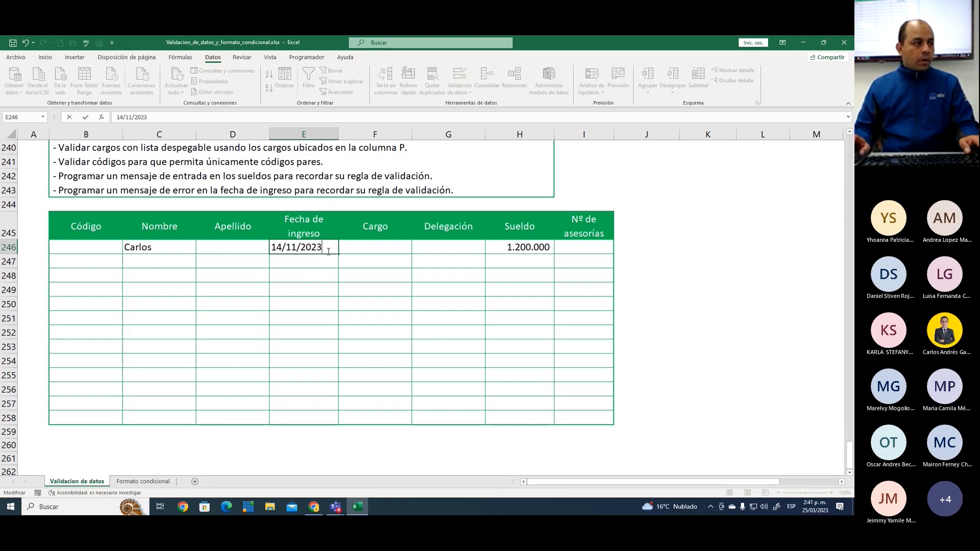
key("Return")
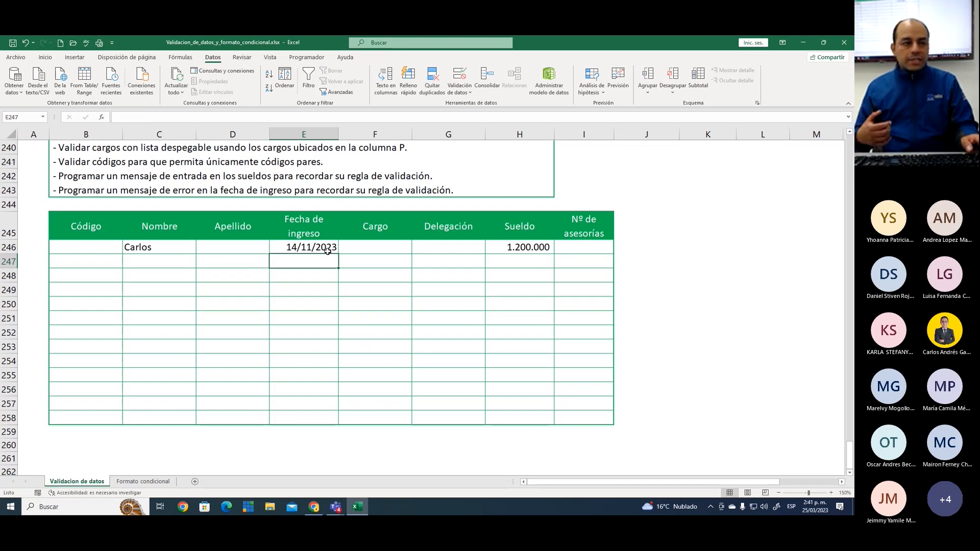
key("Down")
key("Up")
key("Up")
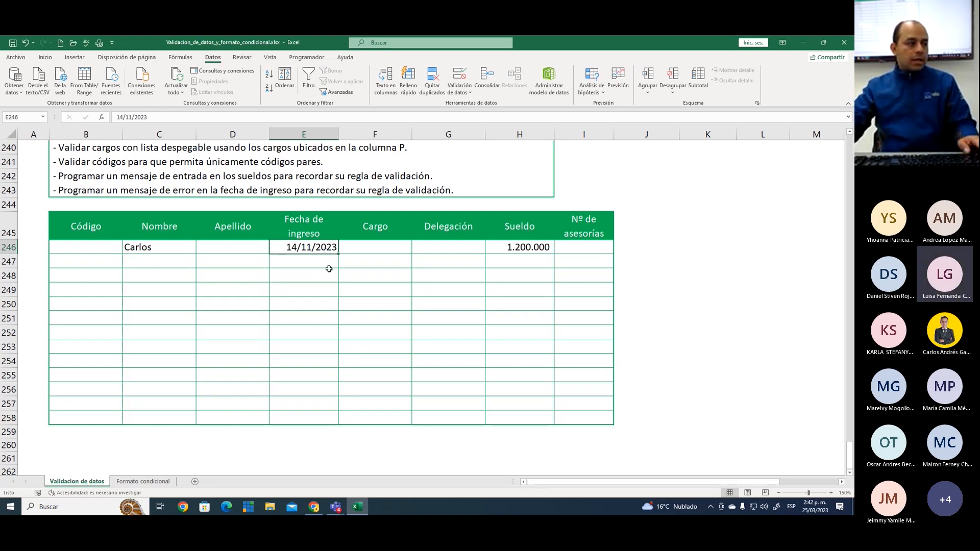
left_click(320, 261)
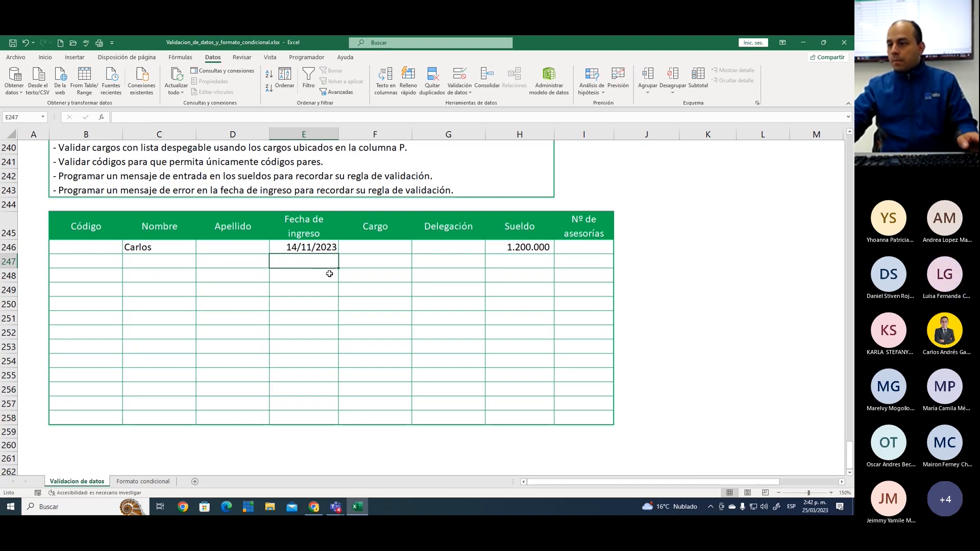
Mark the fechas de ingreso validation as completed by entering 1 in Resultado cell H238
scroll(329, 274, "up", 2)
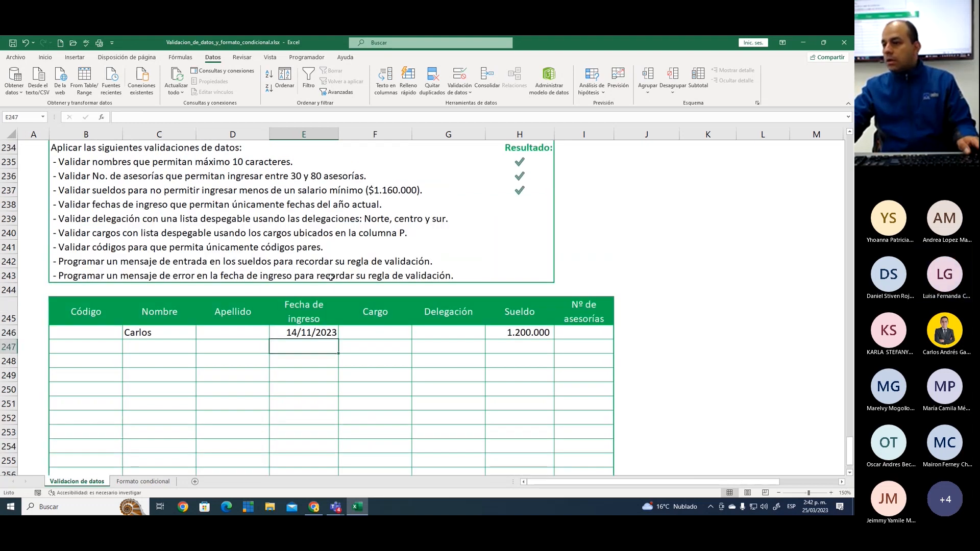
left_click(518, 203)
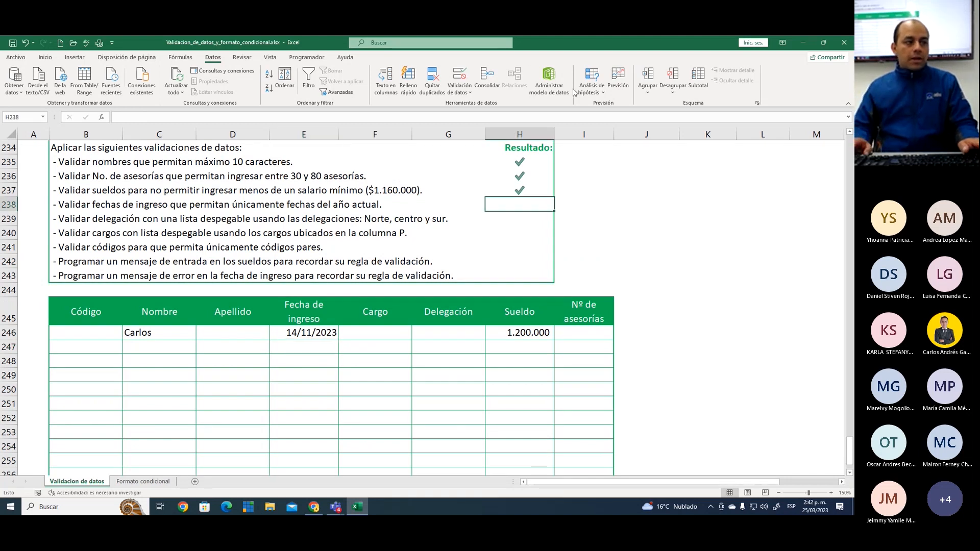
type("1")
key("Return")
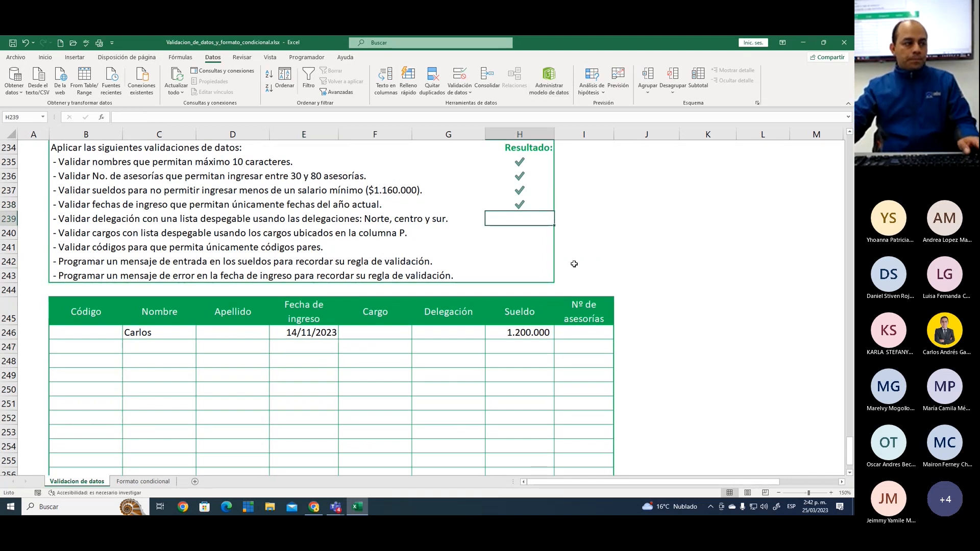
scroll(574, 264, "up", 1)
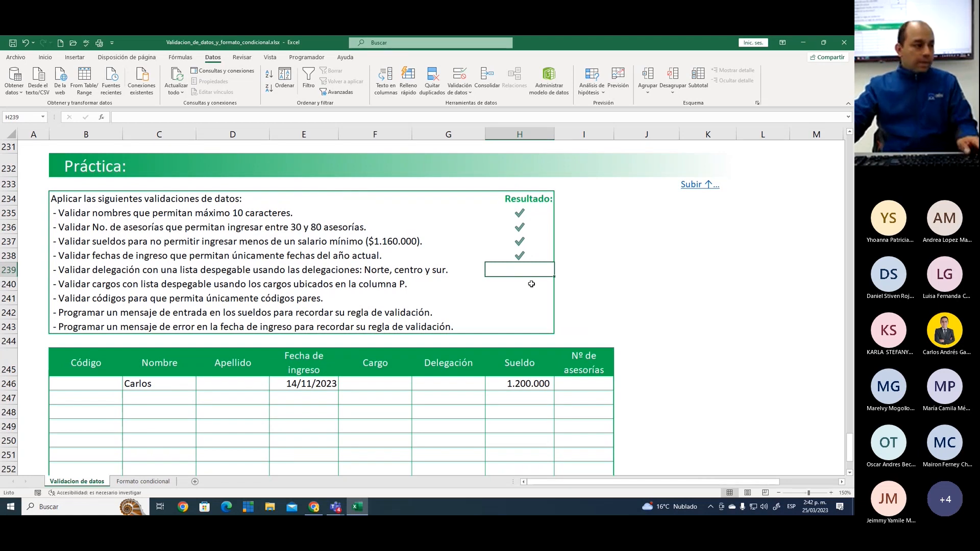
left_click(605, 253)
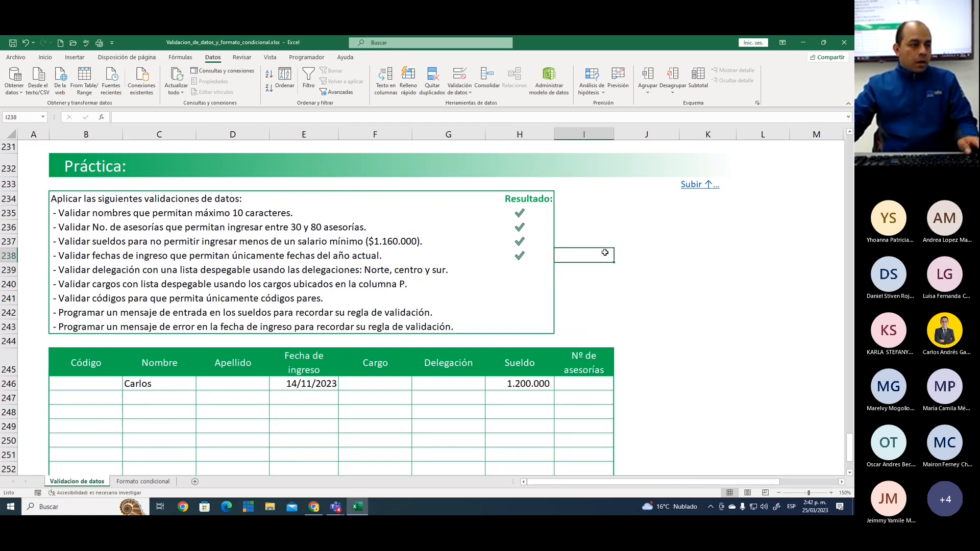
left_click(609, 275)
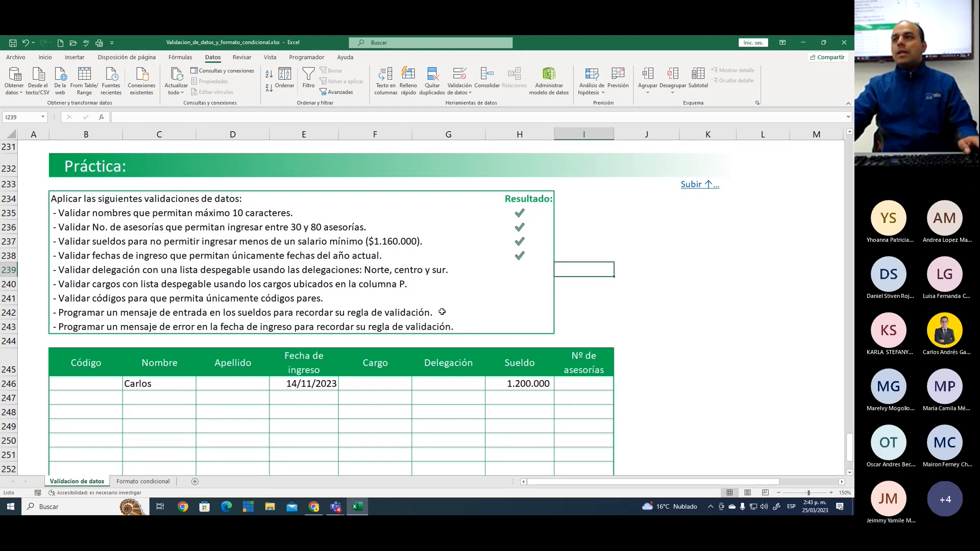
left_click(503, 300)
left_click(465, 287)
left_click(466, 302)
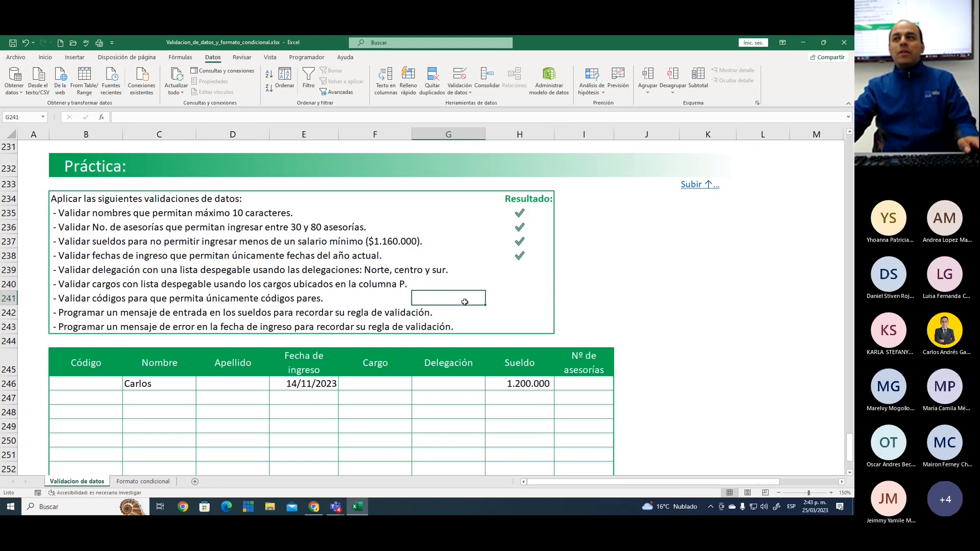
left_click(481, 312)
Frame the delegación drop-down list instruction in row 239 with a red on-screen rectangle, and clear the annotation
key("ctrl+2")
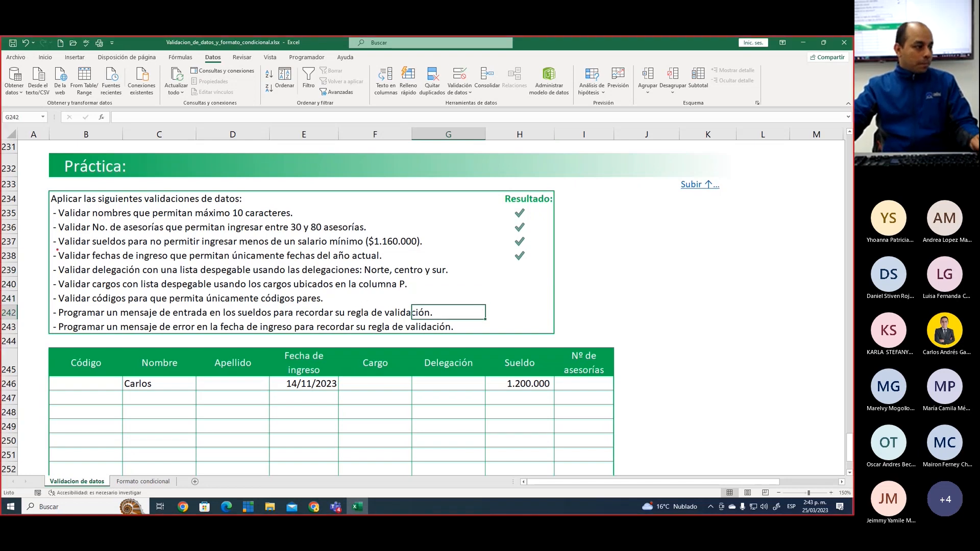
left_click_drag(51, 261, 459, 277)
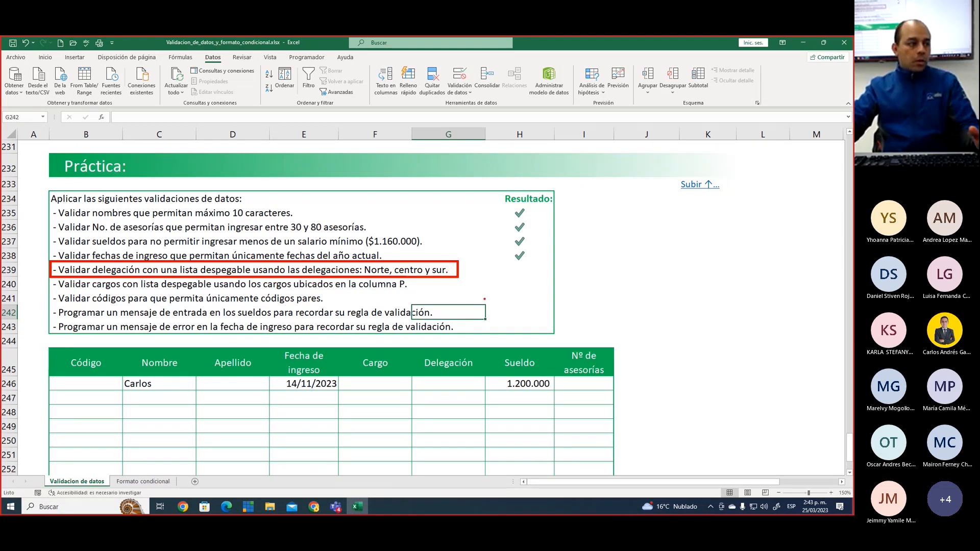
key("Escape")
Open data validation for the Delegación cells G246:G258 and set the allowed type to Lista
scroll(478, 289, "down", 3)
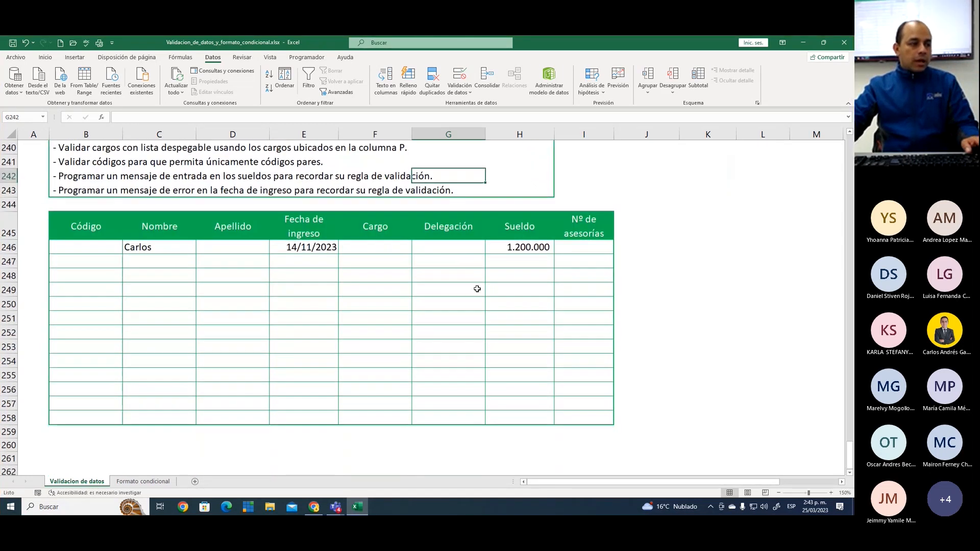
left_click_drag(452, 244, 448, 422)
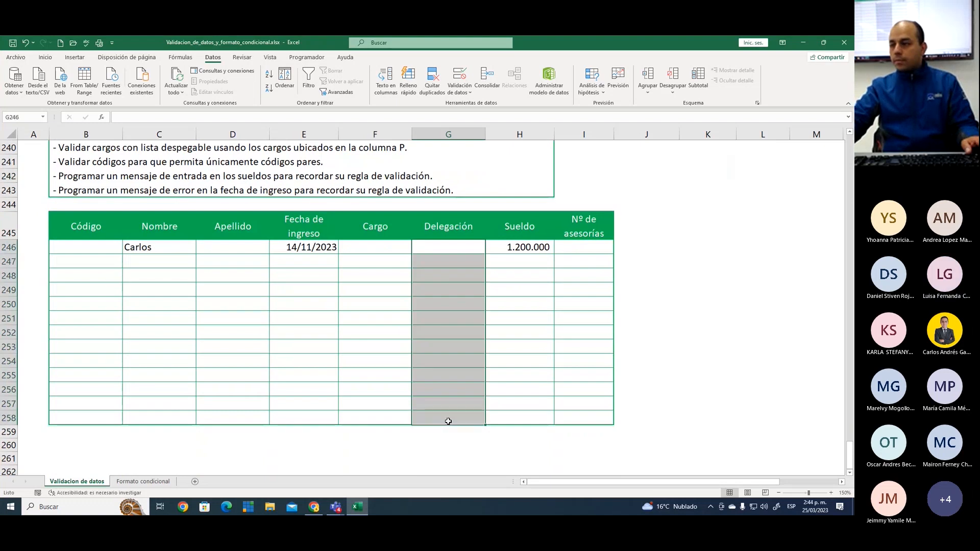
left_click(456, 90)
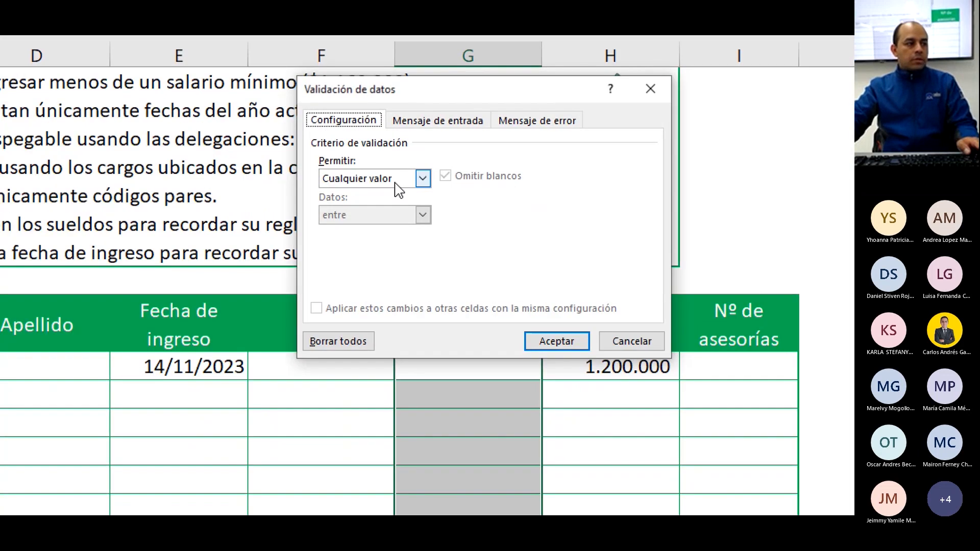
left_click(414, 196)
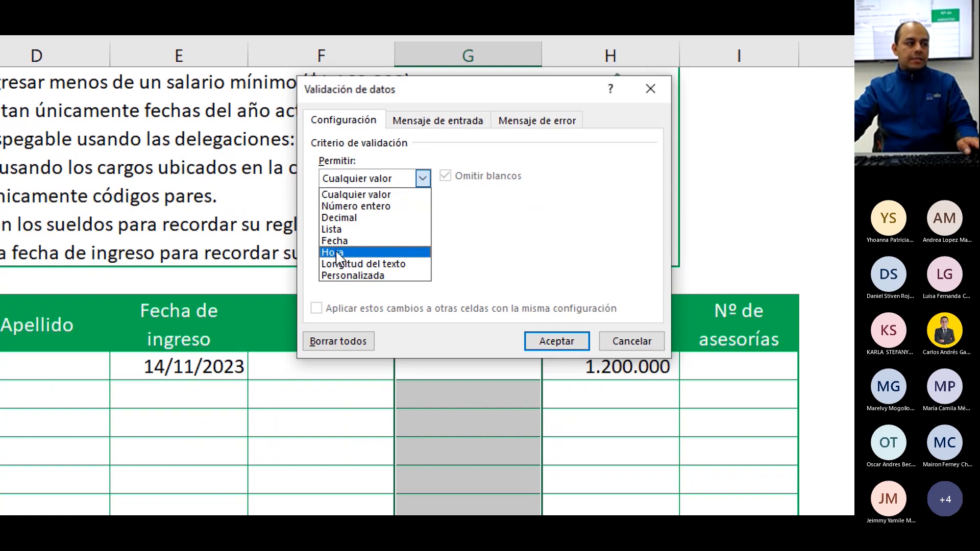
left_click(341, 233)
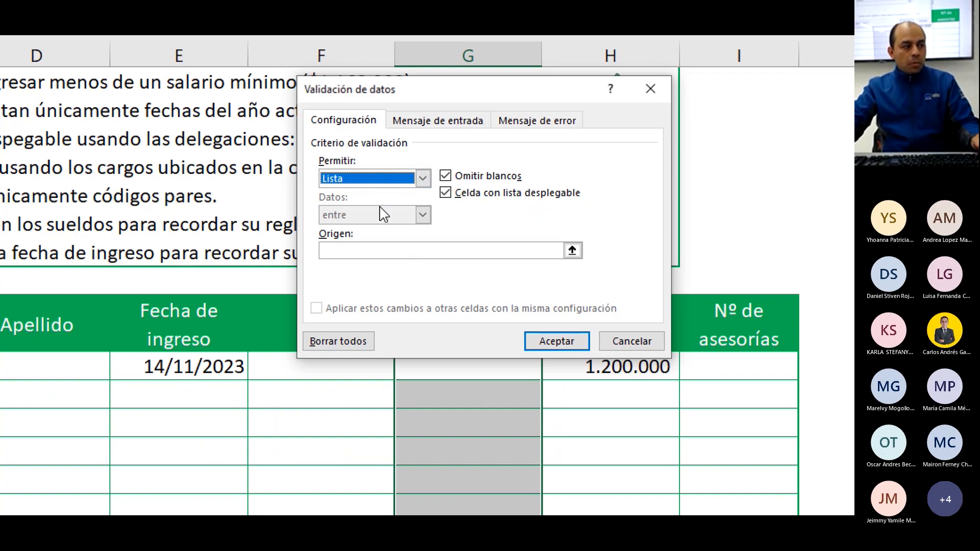
mouse_move(394, 207)
left_mouse_down()
mouse_move(342, 223)
mouse_move(387, 224)
left_mouse_up()
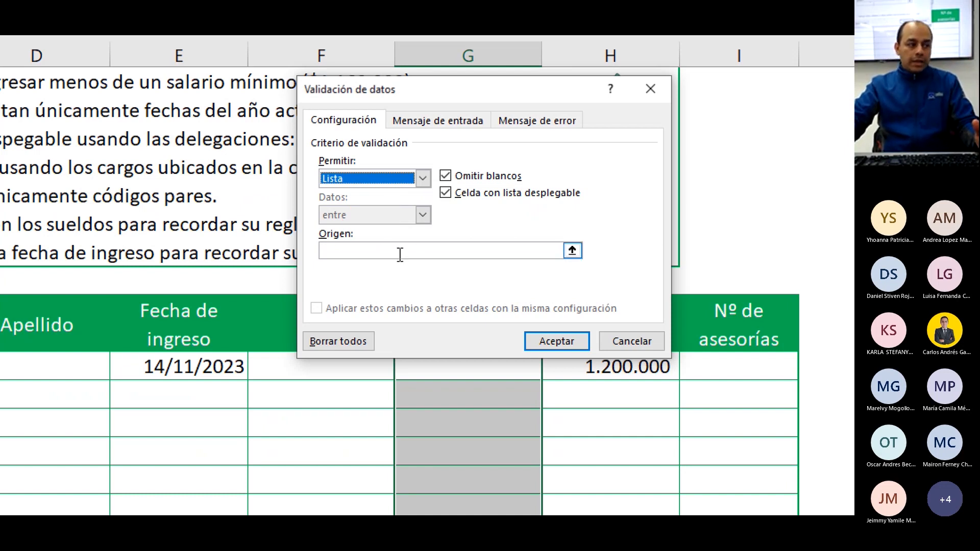
Set the list's source to Norte;Centro;Sur and apply the validation rule to the Delegación cells
left_click(320, 249)
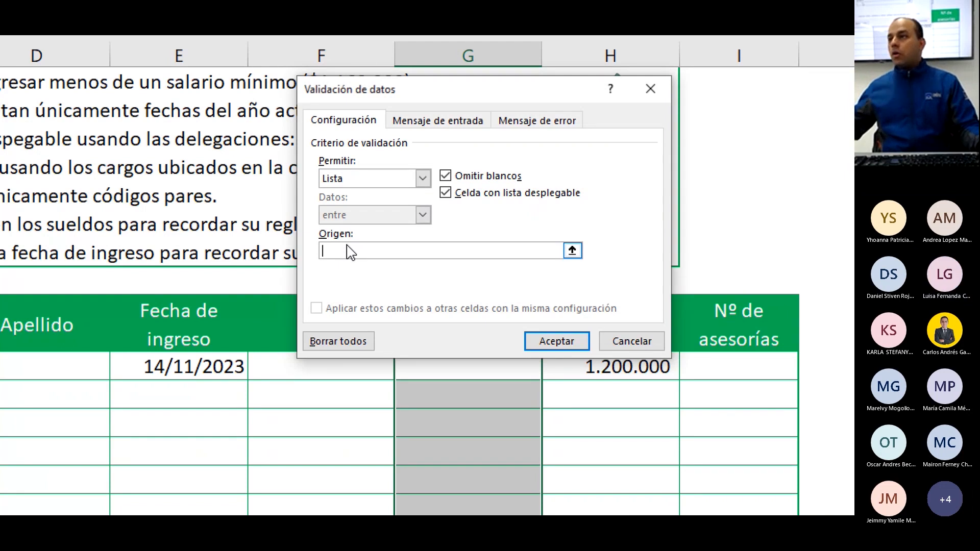
type("Norte")
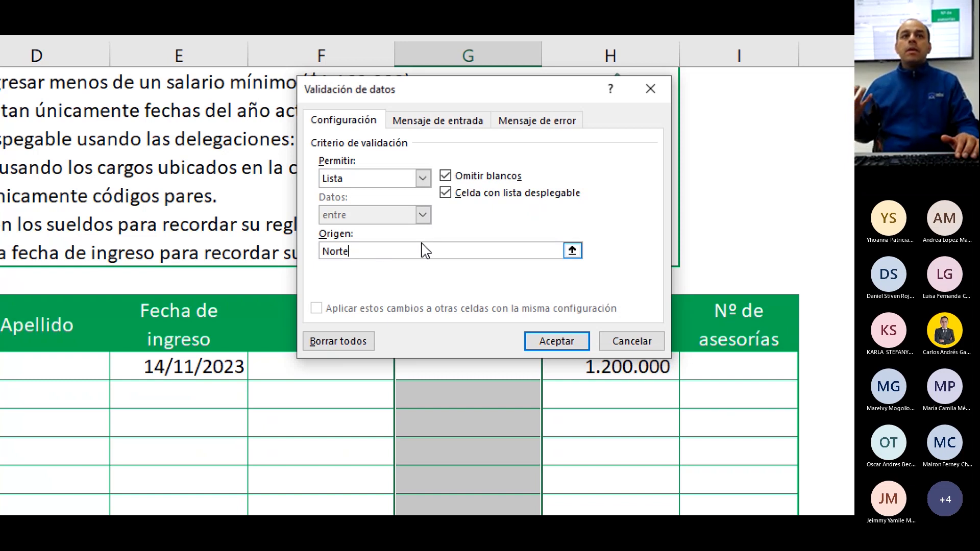
type(";")
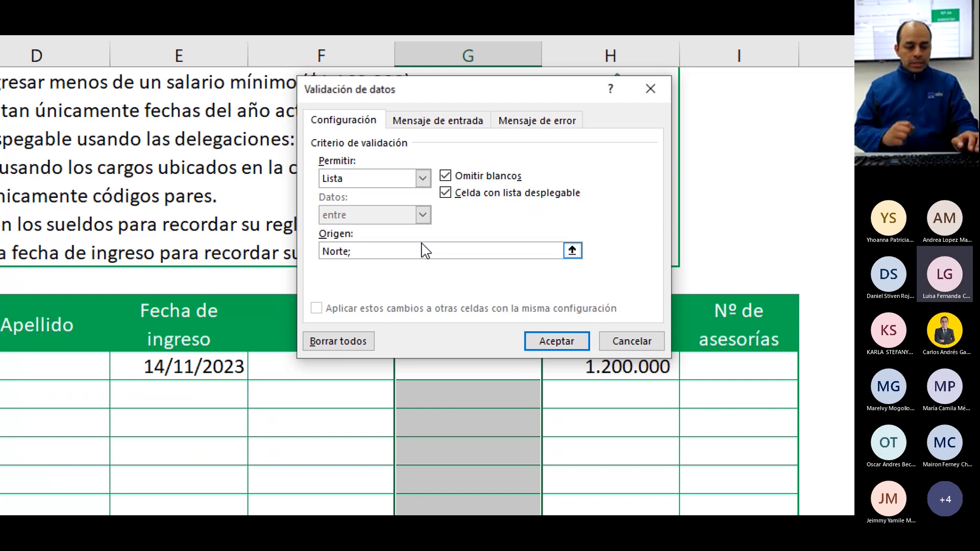
type("Centro")
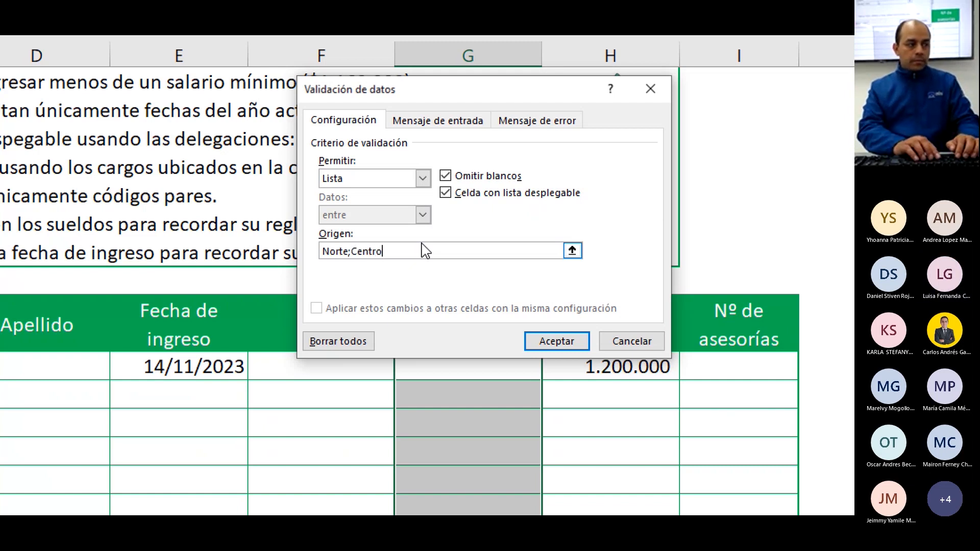
type(";")
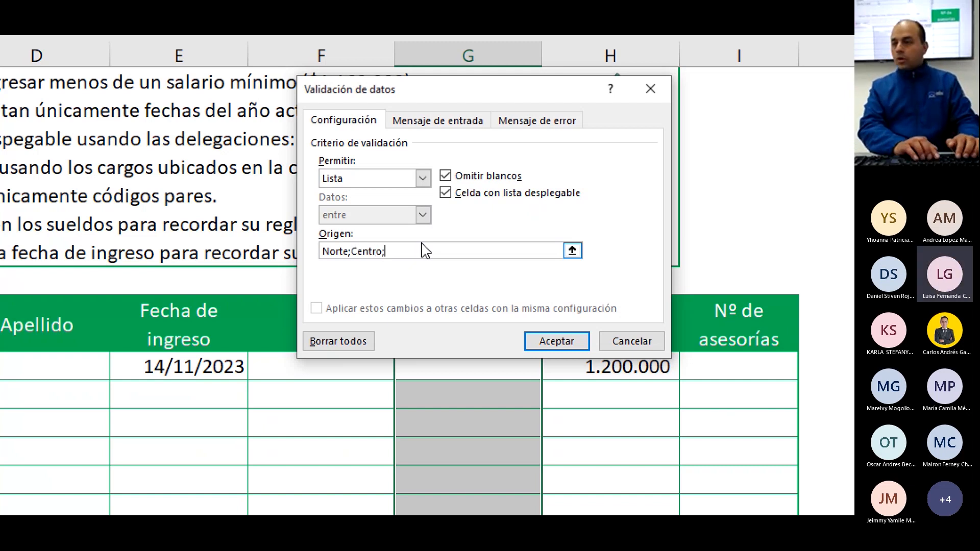
type("Sur")
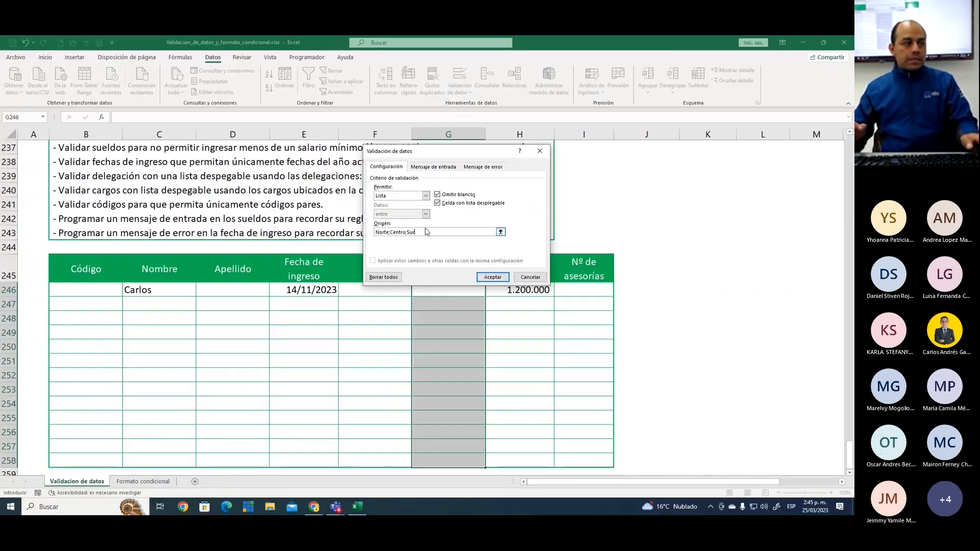
left_click(493, 277)
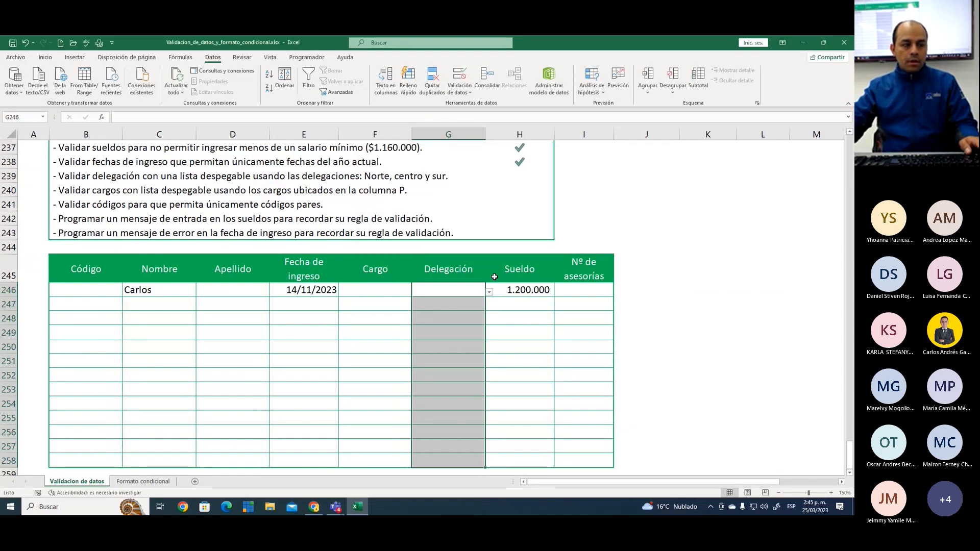
Choose Norte in cell G246, Centro in G247 and Sur in G248 from the Delegación drop-down list
left_click(447, 290)
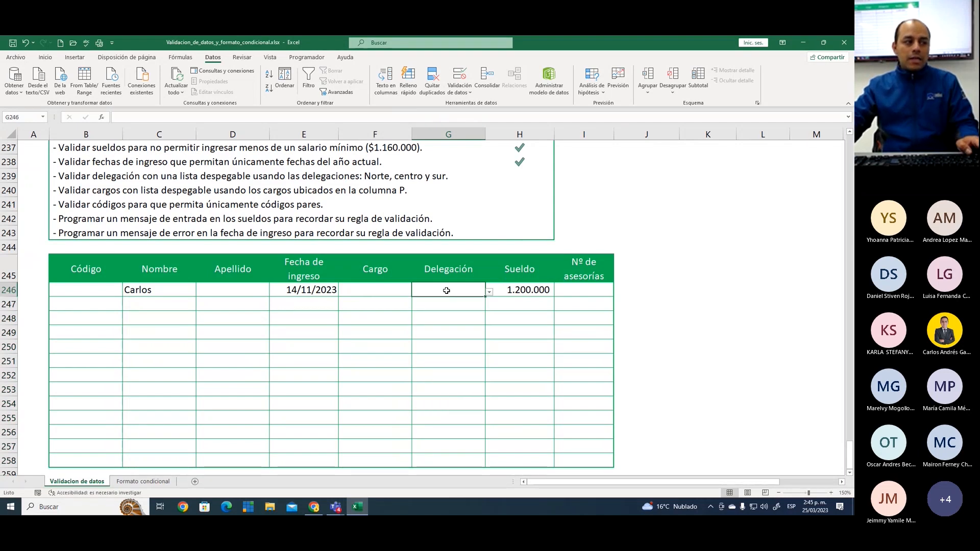
left_click(489, 292)
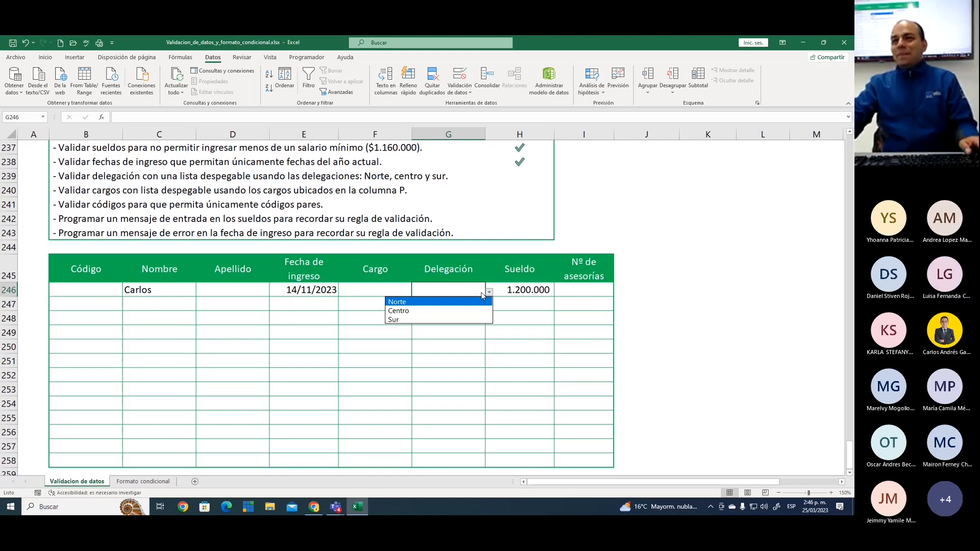
left_click(452, 302)
left_click(475, 303)
left_click(489, 306)
left_click(476, 323)
left_click(476, 321)
left_click(489, 320)
Enter Norte manually as the Delegación in cell G249
left_click(429, 347)
left_click(446, 333)
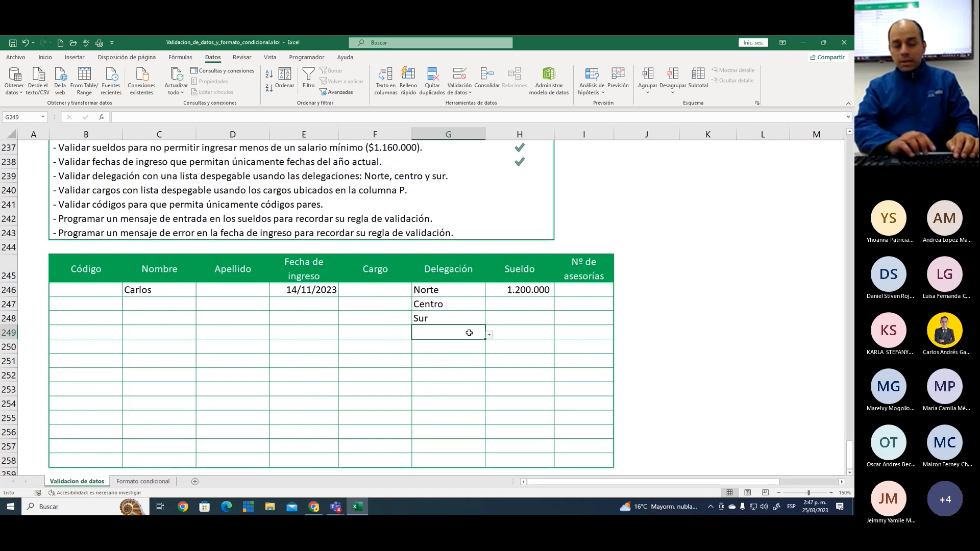
type("Norte")
key("Return")
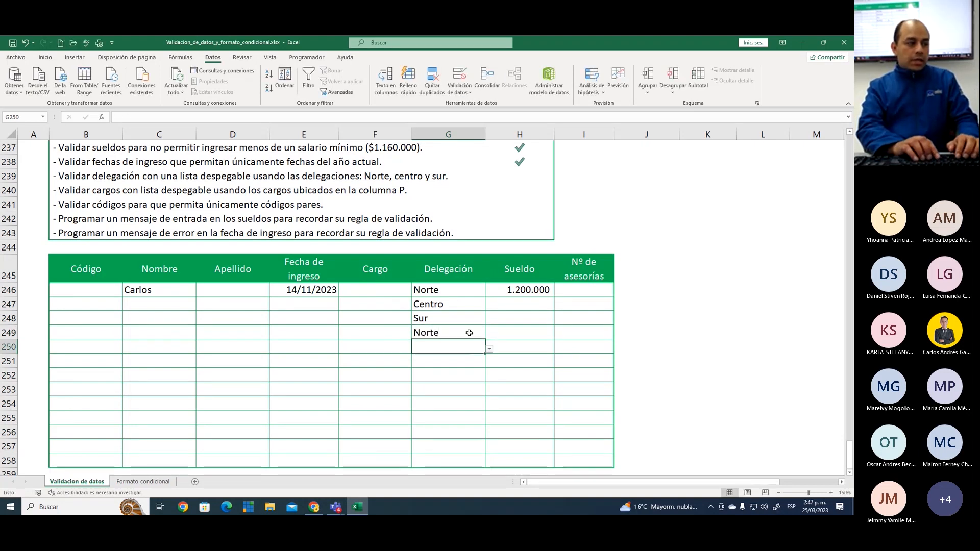
Test the list rule by entering lowercase sur in cell G250, cancel the entry, and return to that cell
type("sur")
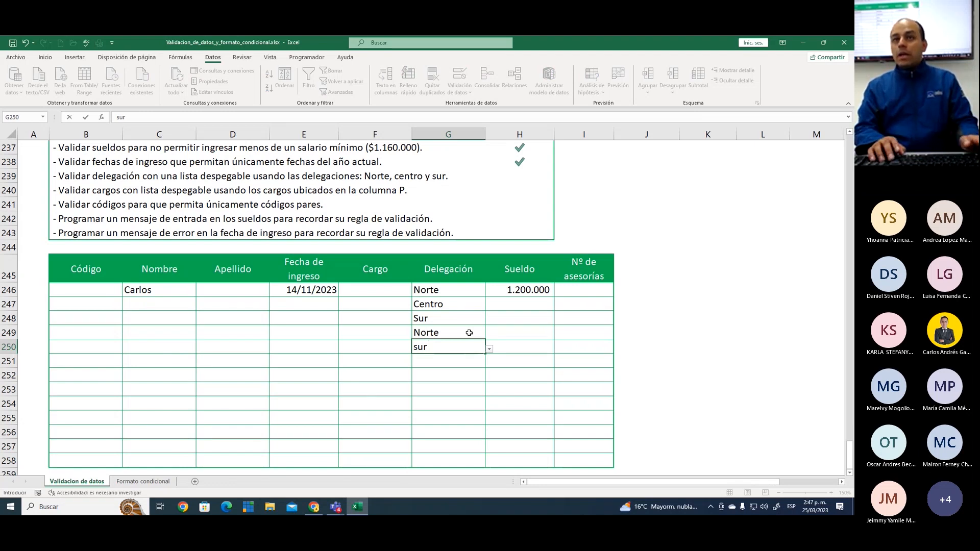
key("Return")
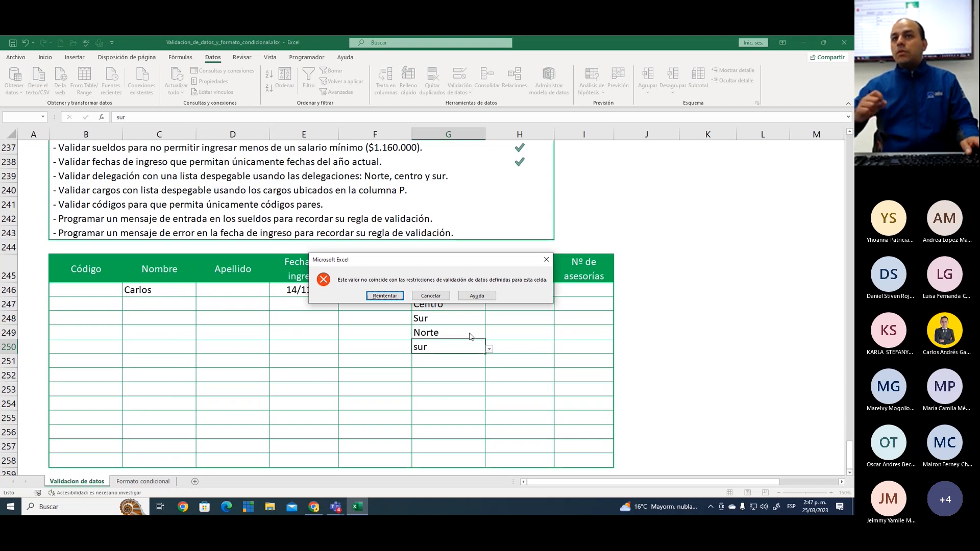
key("Tab")
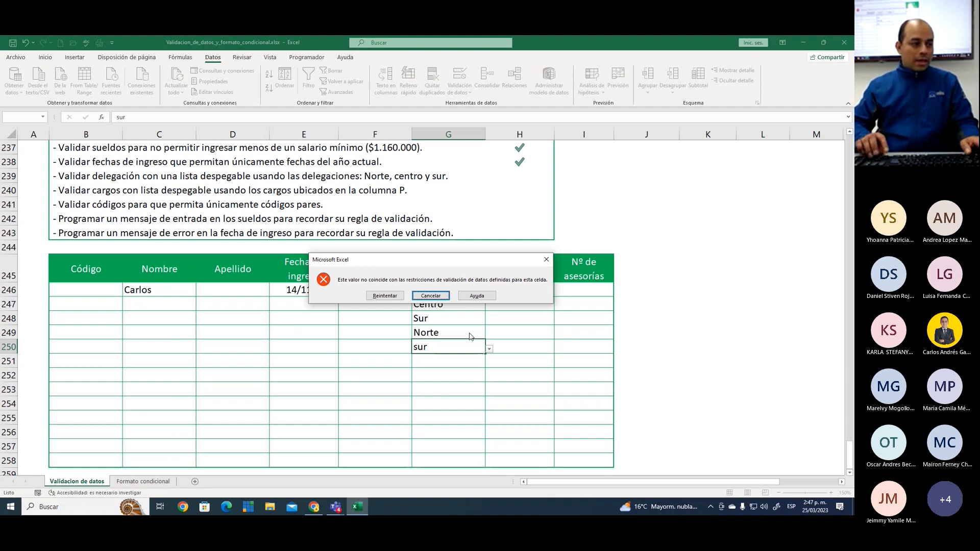
key("Return")
key("Return")
key("Up")
Test the list rule with the unlisted delegación Oriente in cell G250, and cancel the entry
type("Oriente")
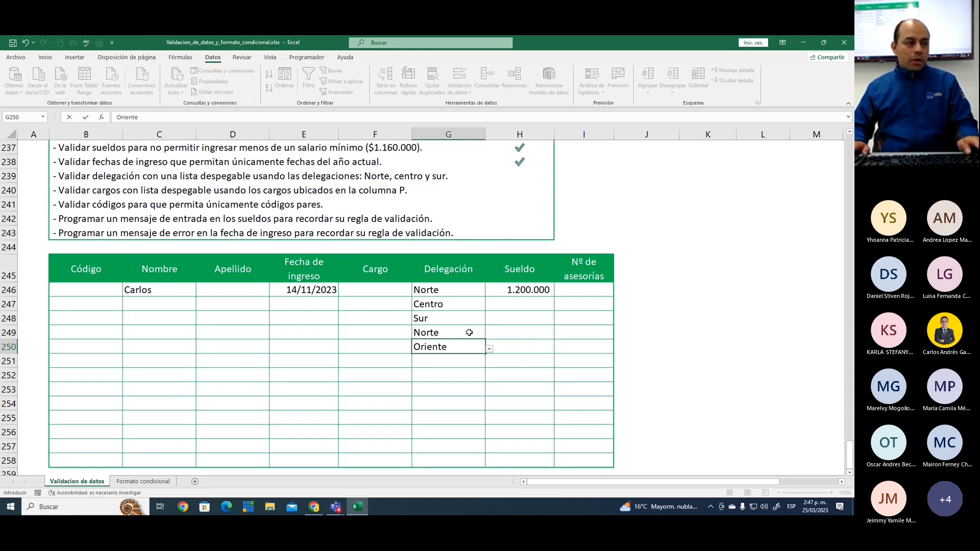
key("Return")
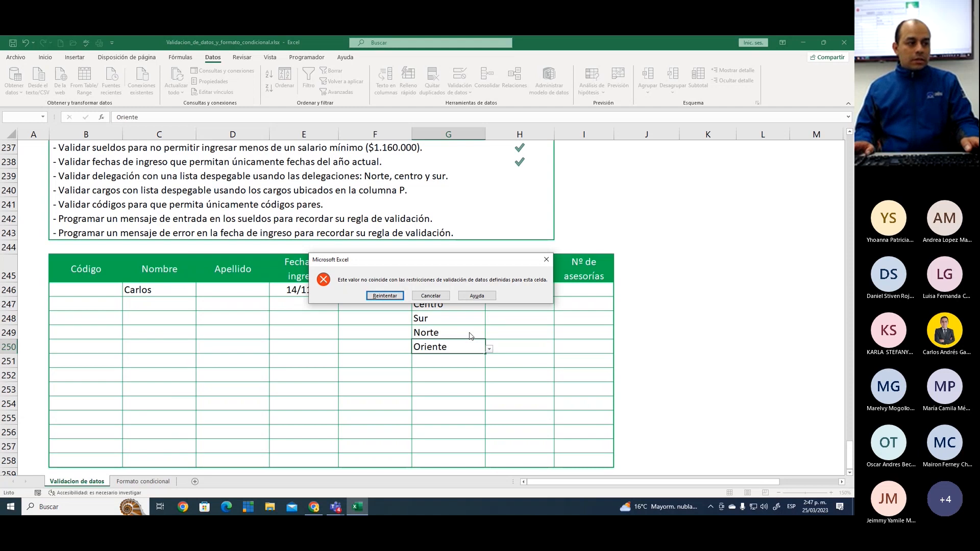
key("Escape")
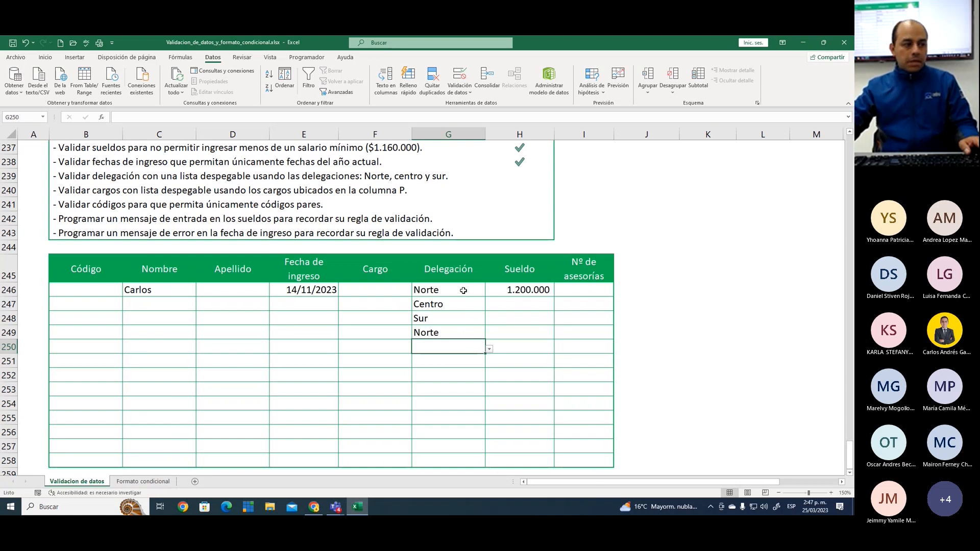
Review the list source in the data validation settings of cells G246:G258, and close them without changes
left_click_drag(464, 291, 449, 459)
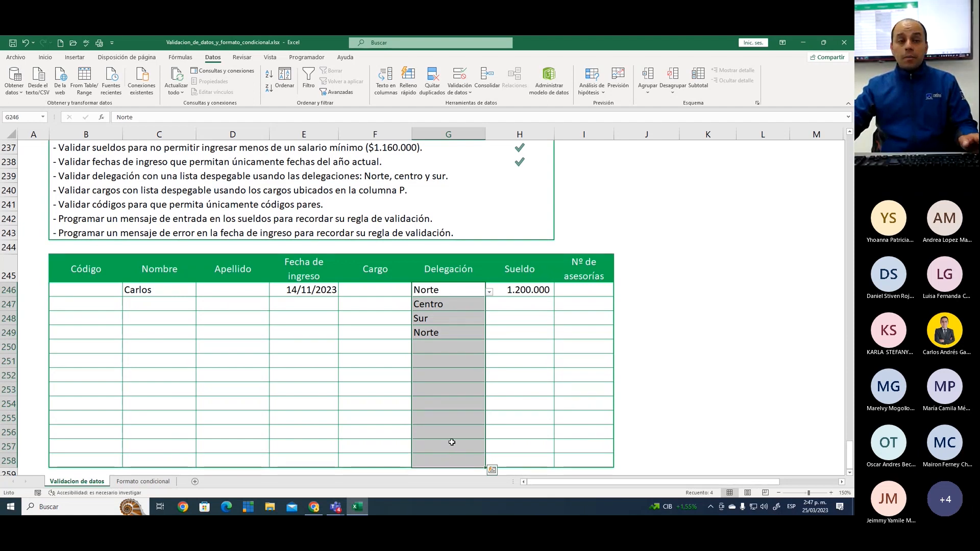
left_click(461, 75)
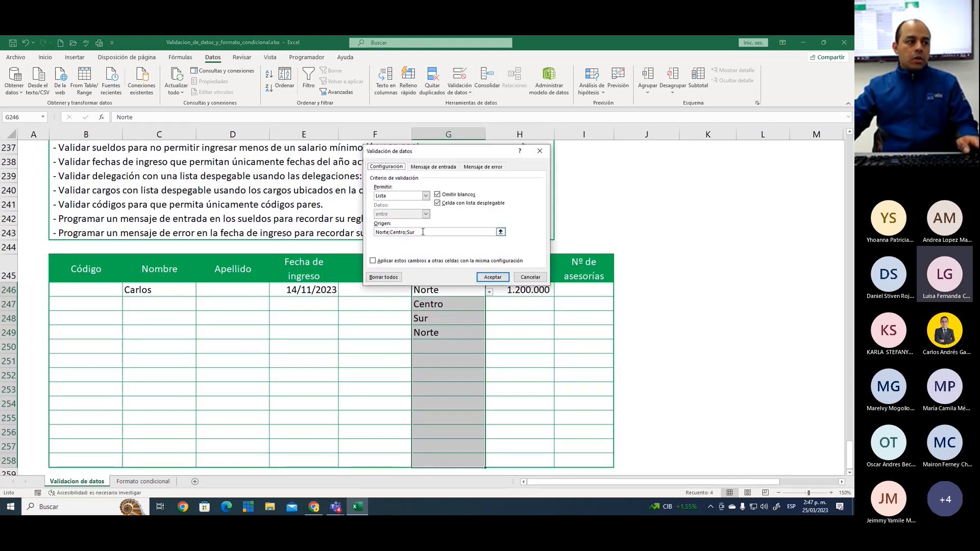
left_click(422, 232)
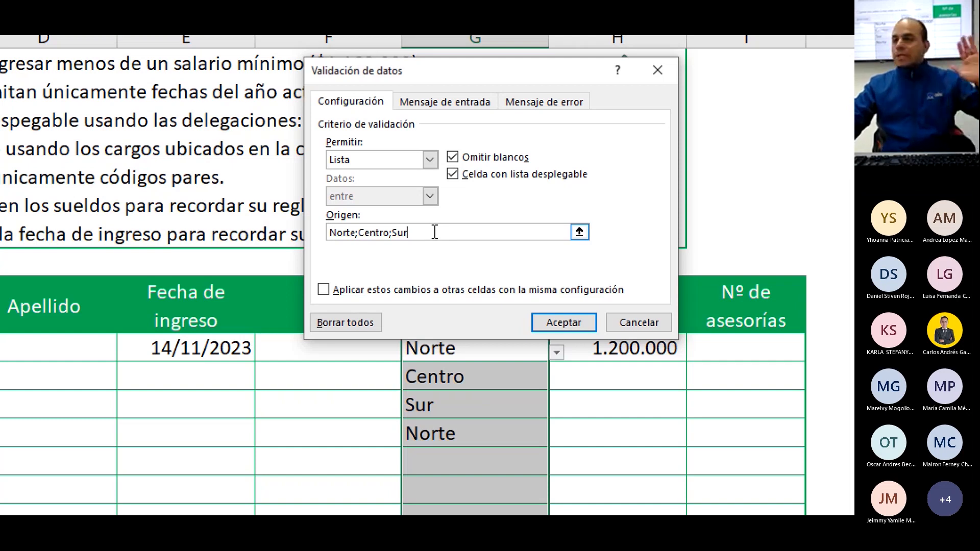
left_click(627, 319)
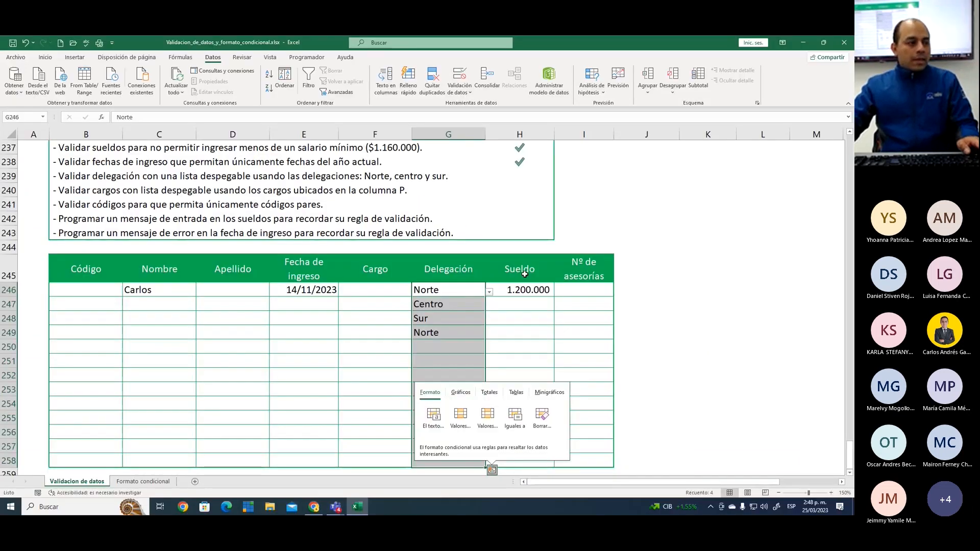
left_click(474, 405)
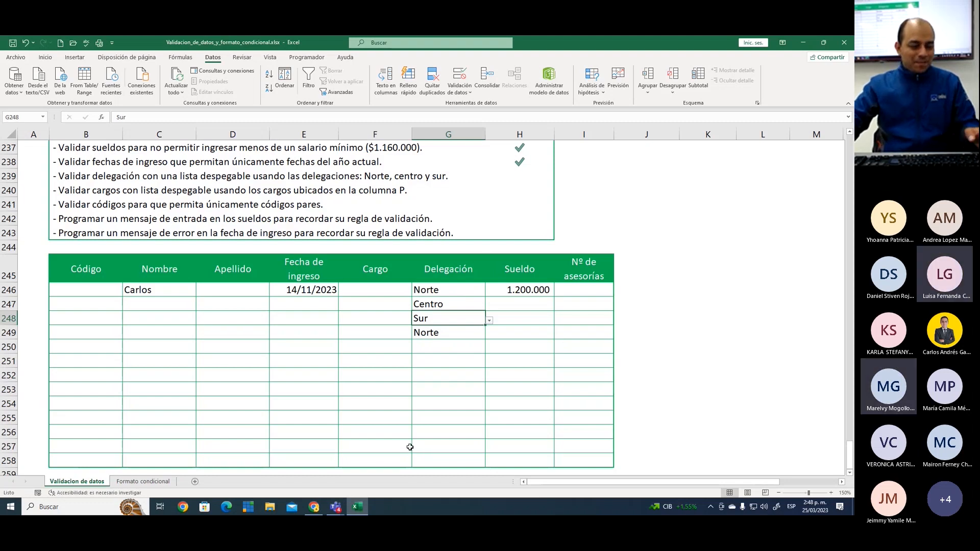
left_click(466, 352)
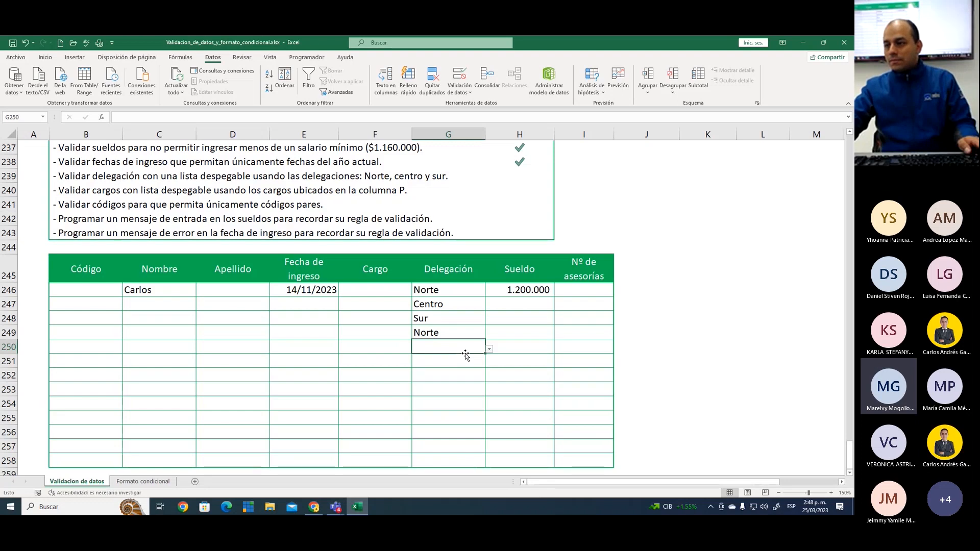
Check the options offered by the Delegación drop-down lists in cells G247 and G246 without changing the entries
left_click(465, 304)
left_click(489, 307)
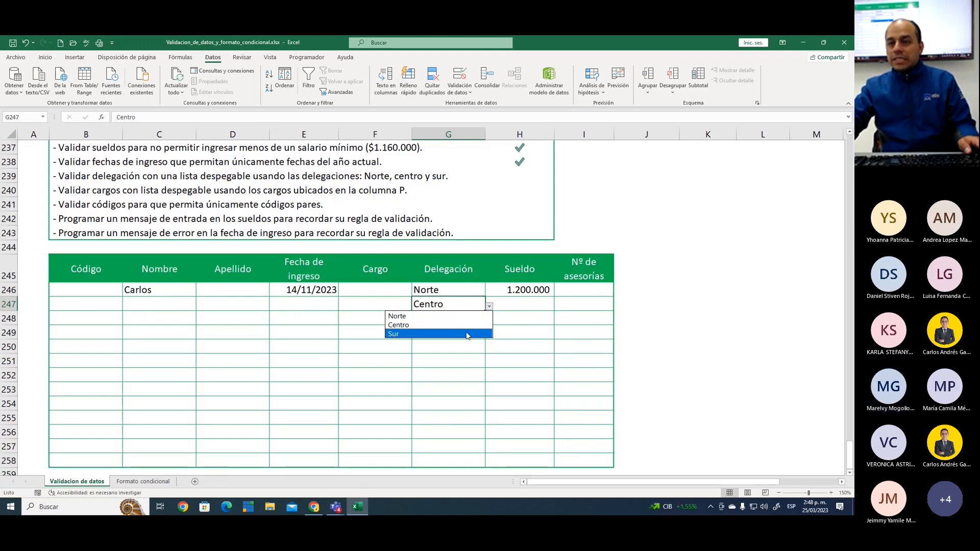
left_click(468, 291)
left_click(469, 292)
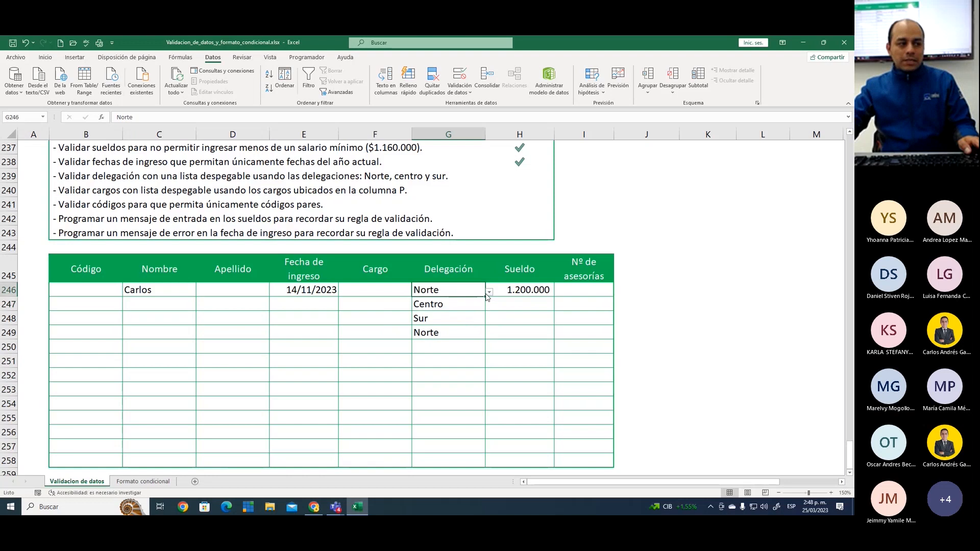
left_click(489, 292)
left_click(452, 347)
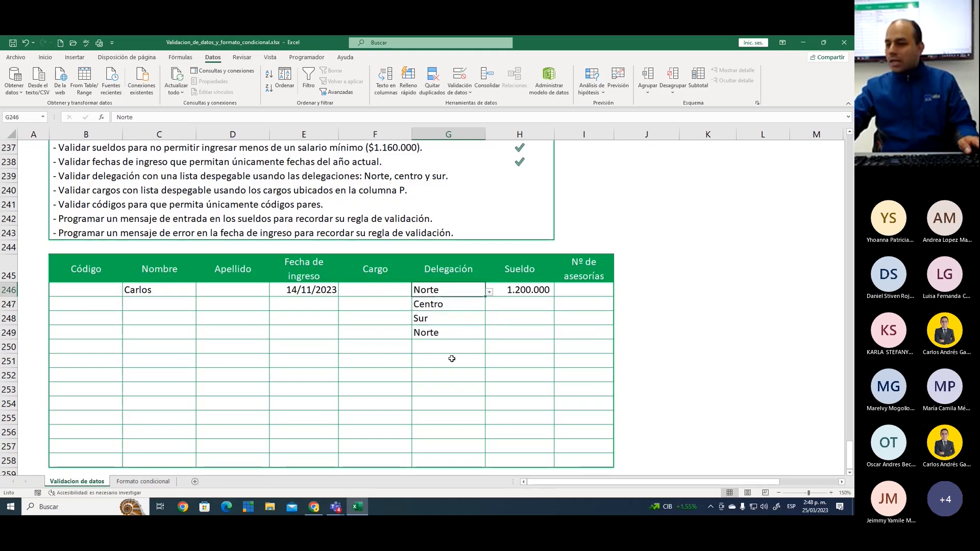
left_click(460, 321)
scroll(461, 326, "up", 1)
scroll(461, 332, "up", 15)
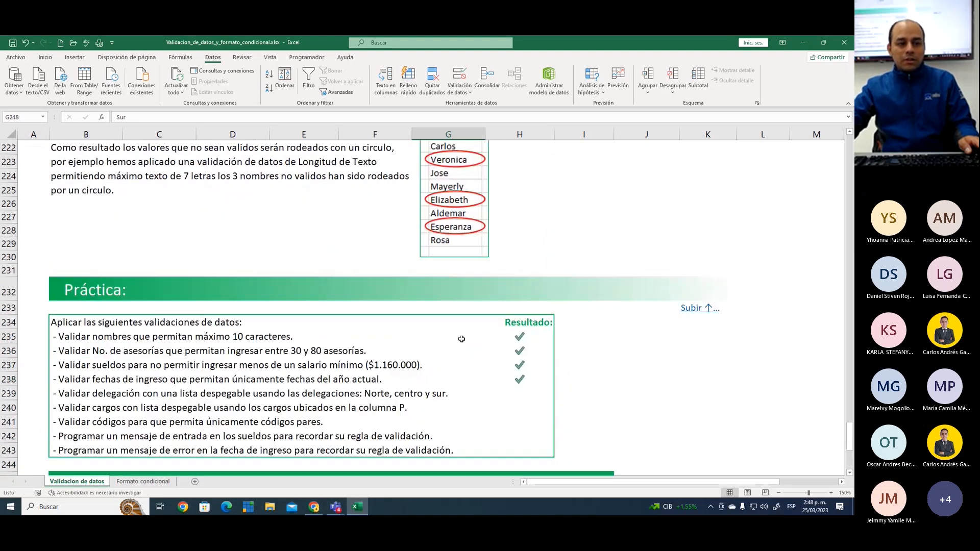
left_click_drag(848, 392, 836, 437)
scroll(591, 307, "down", 5)
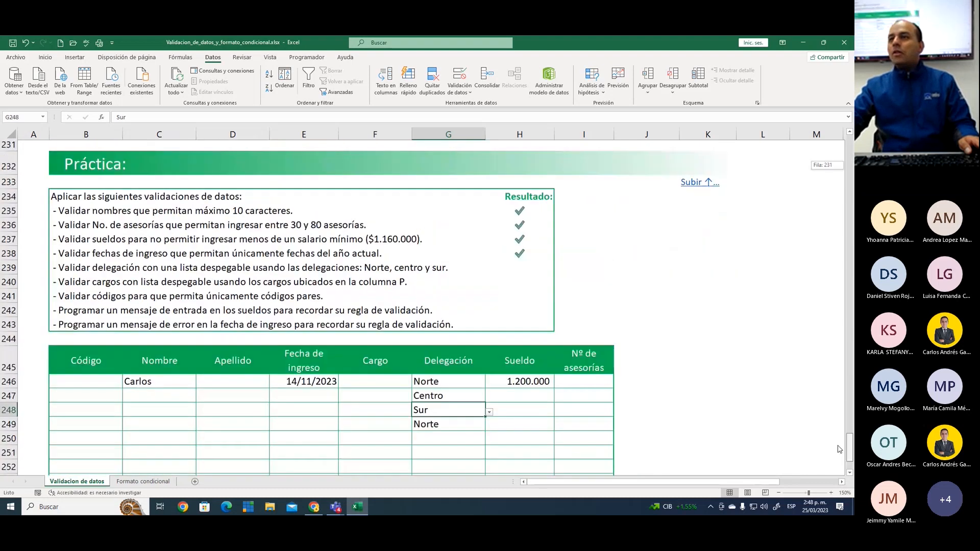
scroll(832, 450, "down", 5)
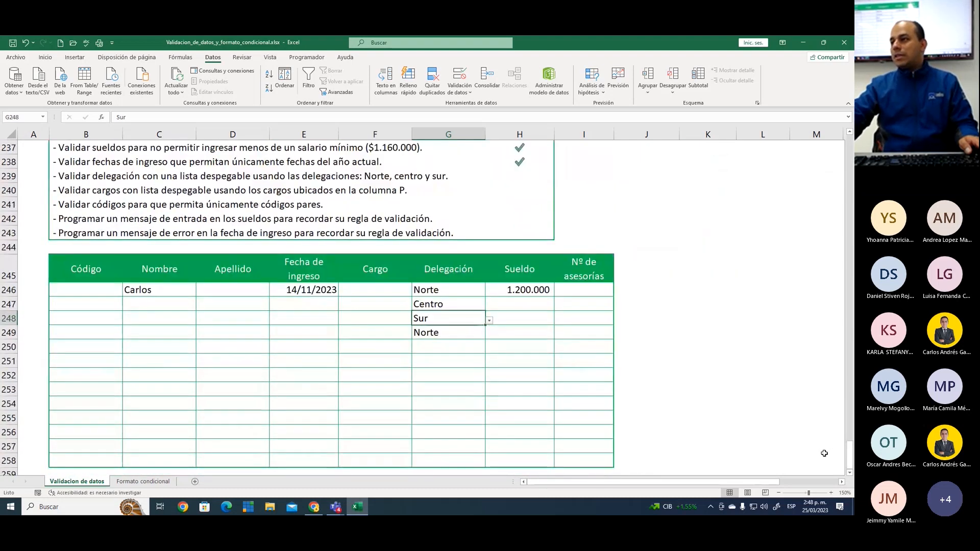
left_click(468, 347)
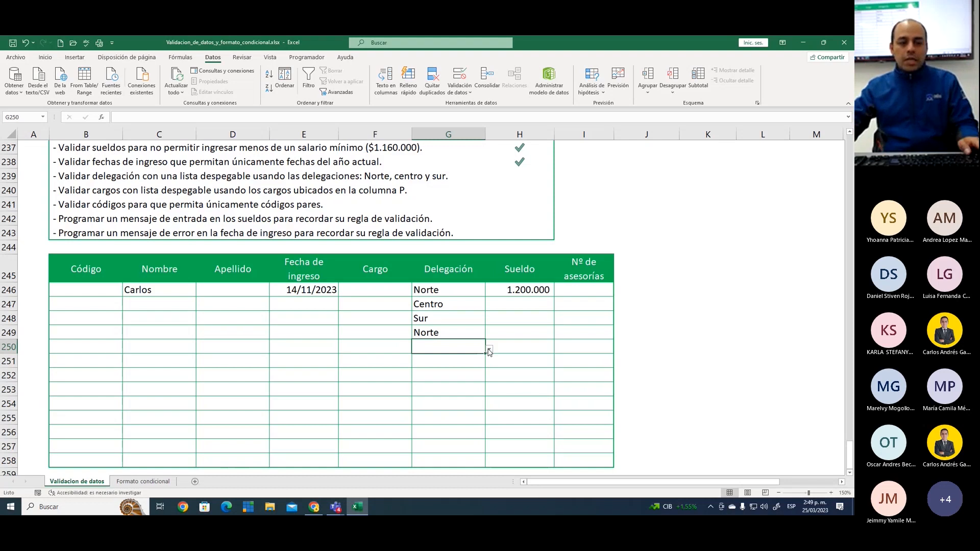
left_click(470, 320)
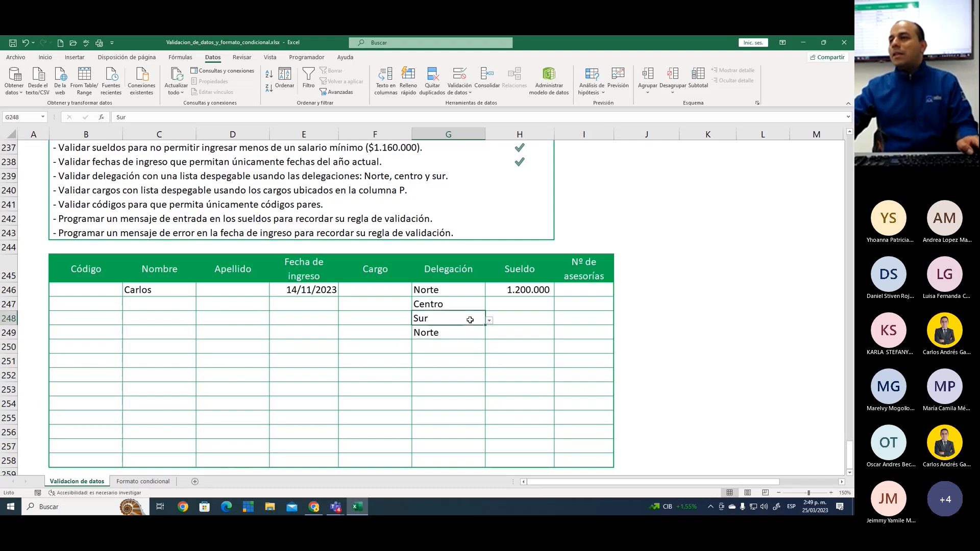
left_click(442, 346)
Mark the Delegación drop-down list task as completed in the Resultado column, cell H239, by entering a
scroll(442, 346, "up", 2)
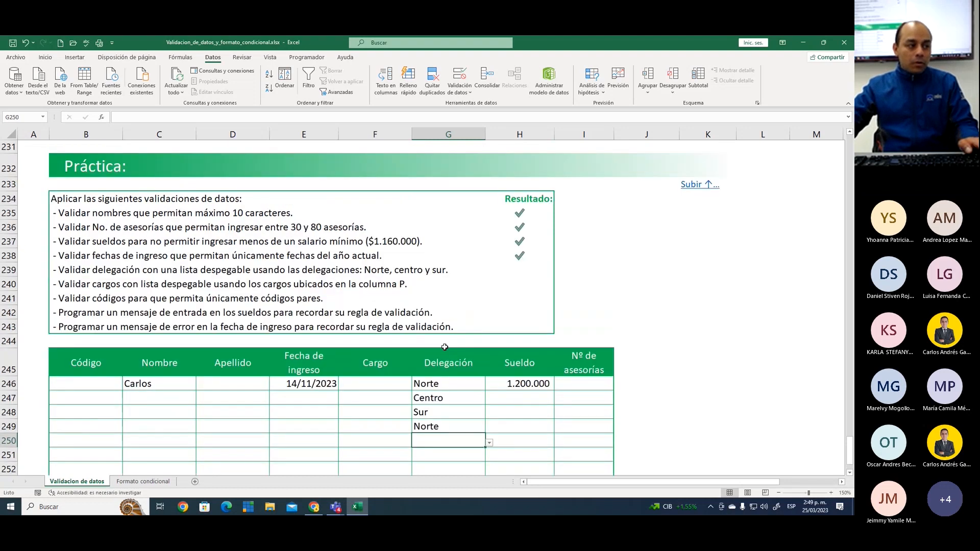
left_click(525, 269)
type("a")
key("Return")
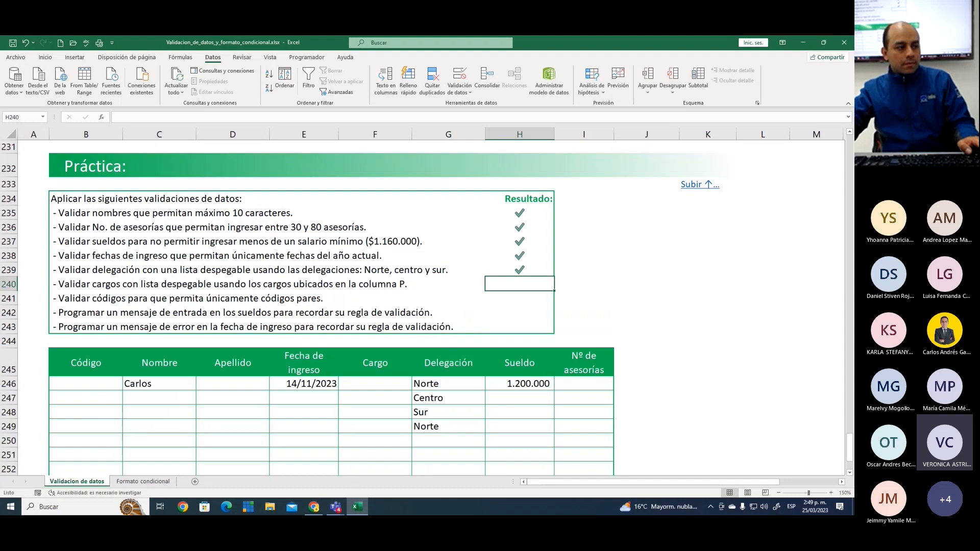
Review the validation settings of the Delegación cells G246:G258 again, cancel without changes, and return to cell G246
scroll(445, 360, "down", 4)
left_click_drag(450, 204, 485, 380)
left_click(460, 79)
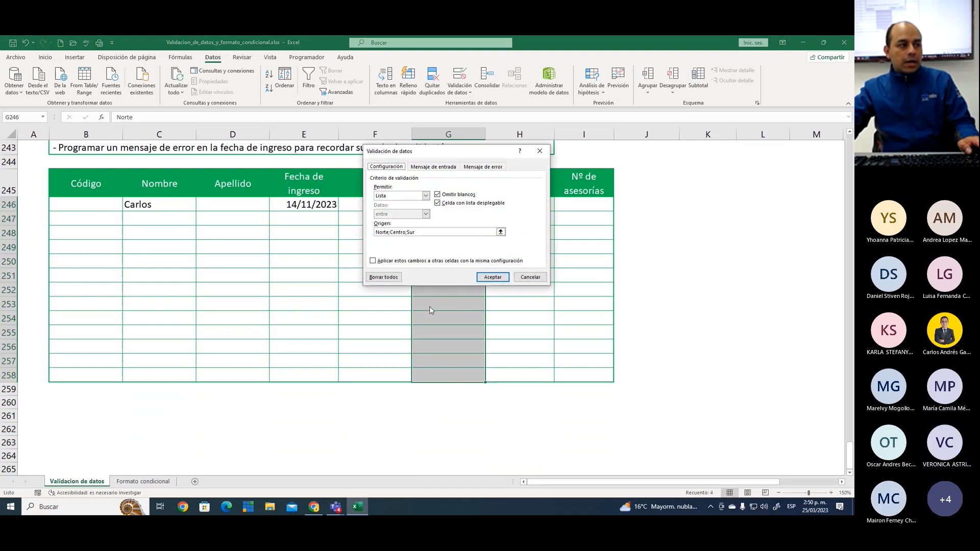
left_click_drag(432, 154, 609, 130)
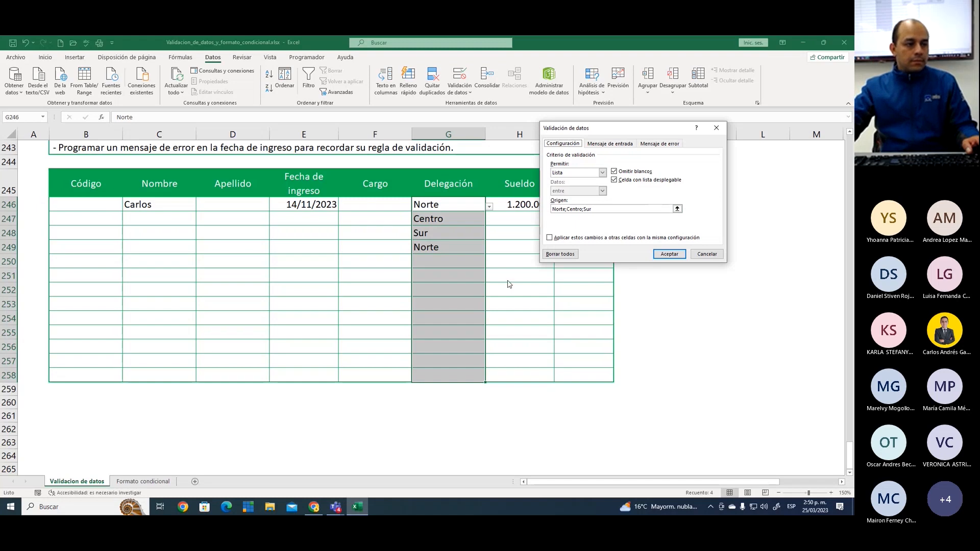
left_click(707, 254)
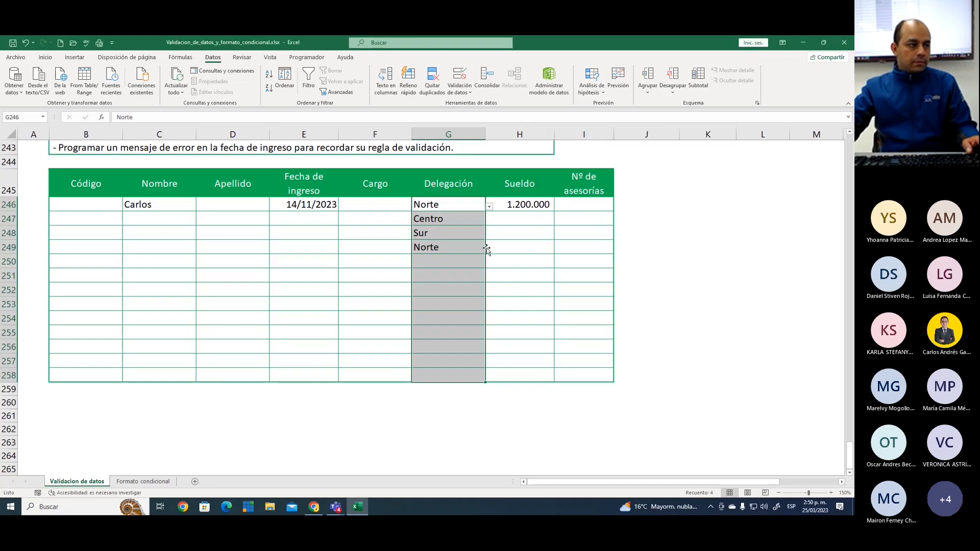
left_click(457, 203)
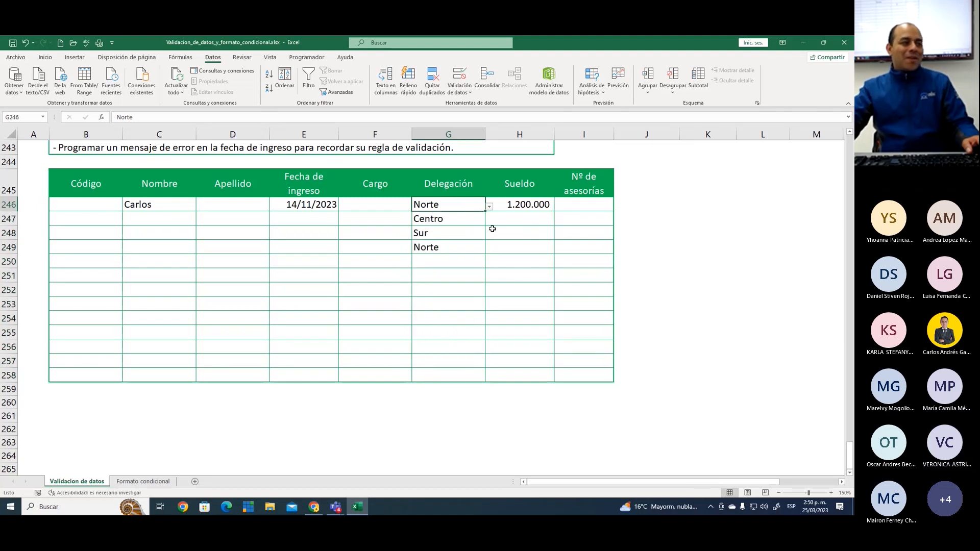
Examine the Cargo drop-down list instruction in row 240 and the job titles stored in column P
scroll(492, 229, "up", 3)
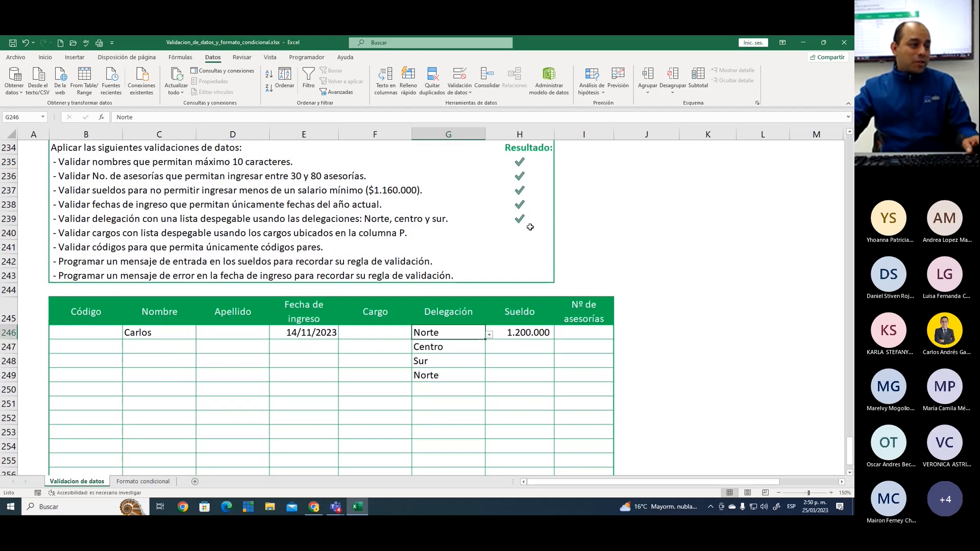
scroll(530, 227, "up", 1)
mouse_move(52, 278)
left_mouse_down()
mouse_move(445, 283)
mouse_move(416, 292)
left_mouse_up()
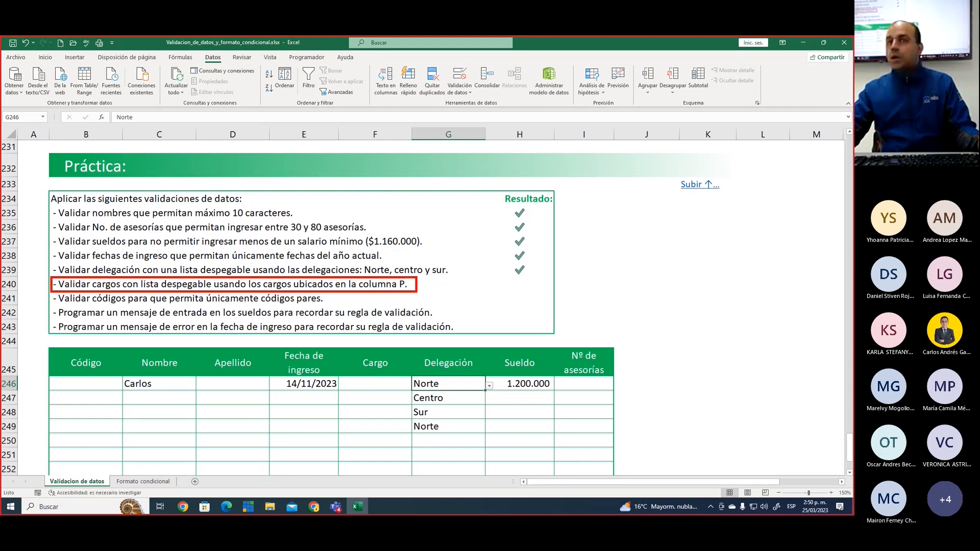
key("Escape")
left_click_drag(739, 483, 846, 488)
scroll(790, 374, "down", 2)
left_click(842, 483)
left_click(843, 482)
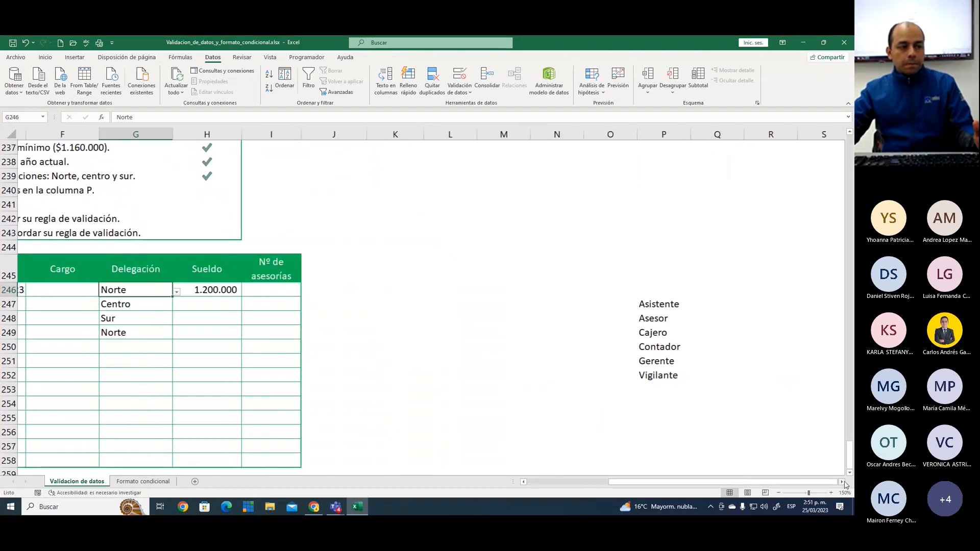
left_click(842, 483)
scroll(674, 363, "down", 1)
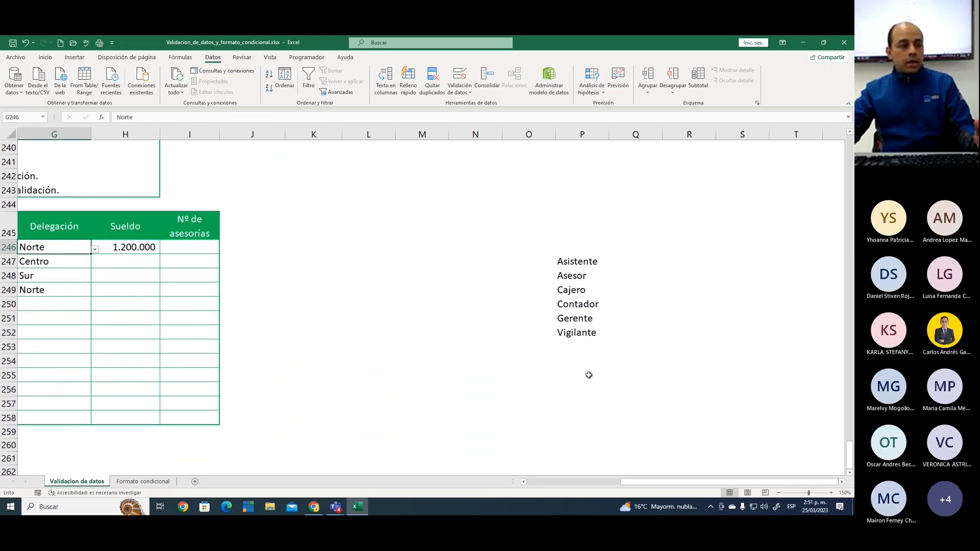
Apply a Lista validation to the Cargo cells F246:F258, using =$P$247:$P$252 as the source
left_click_drag(649, 482, 605, 483)
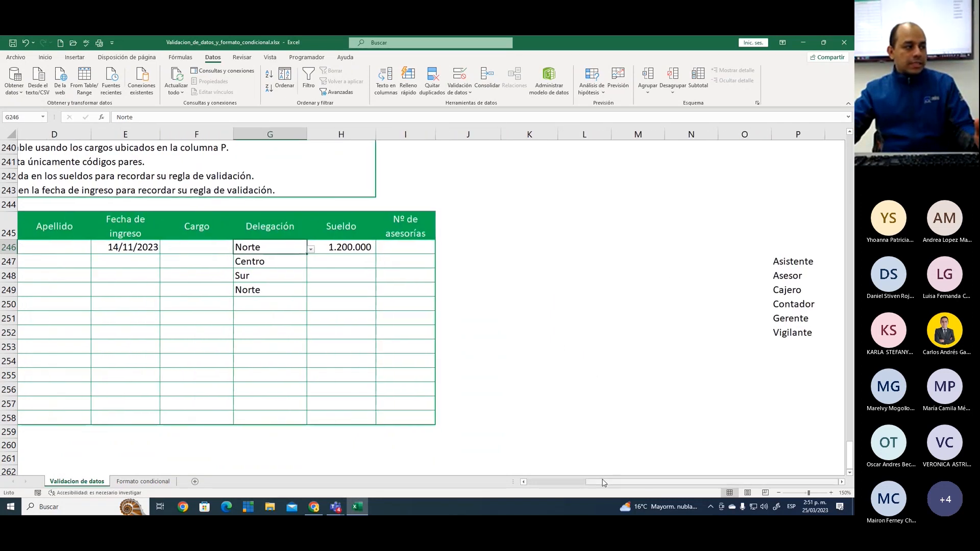
left_click_drag(207, 250, 211, 412)
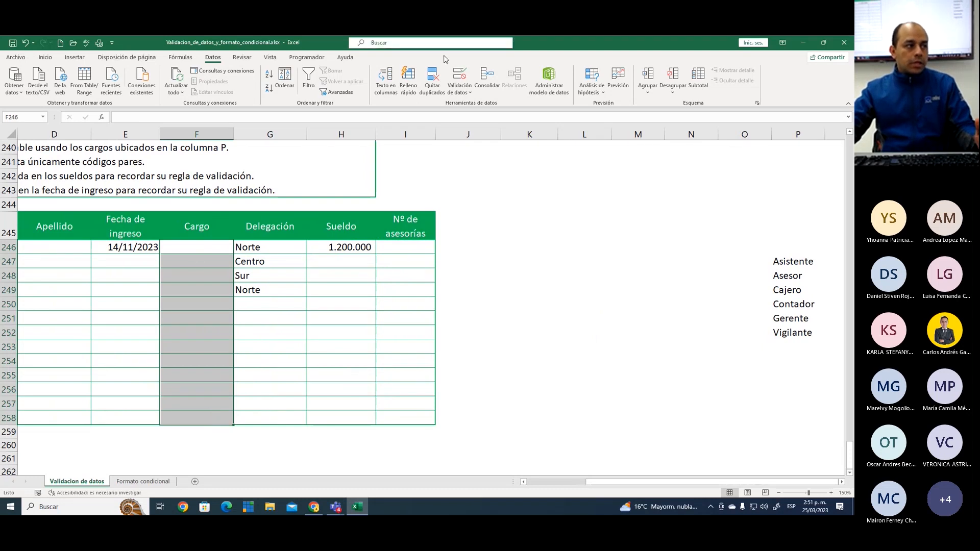
left_click(460, 76)
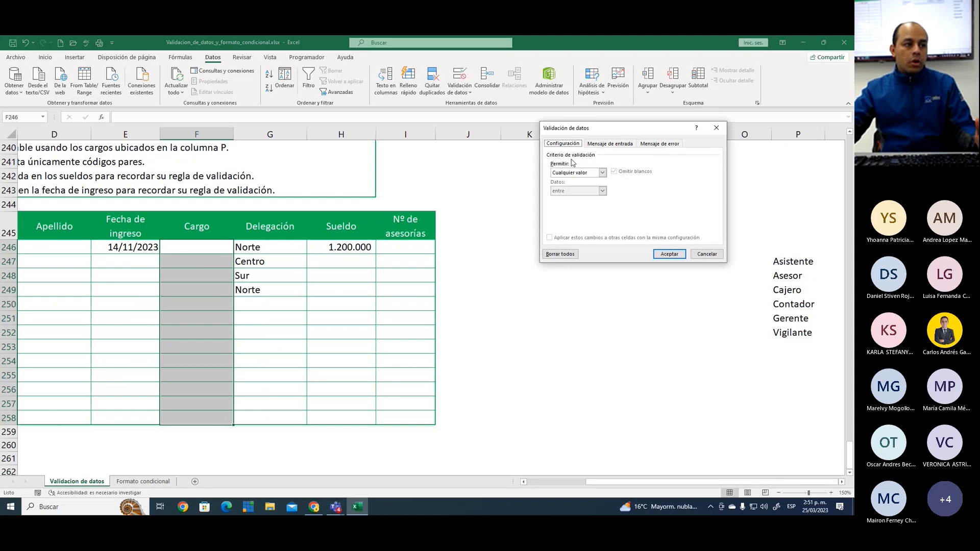
left_click(603, 173)
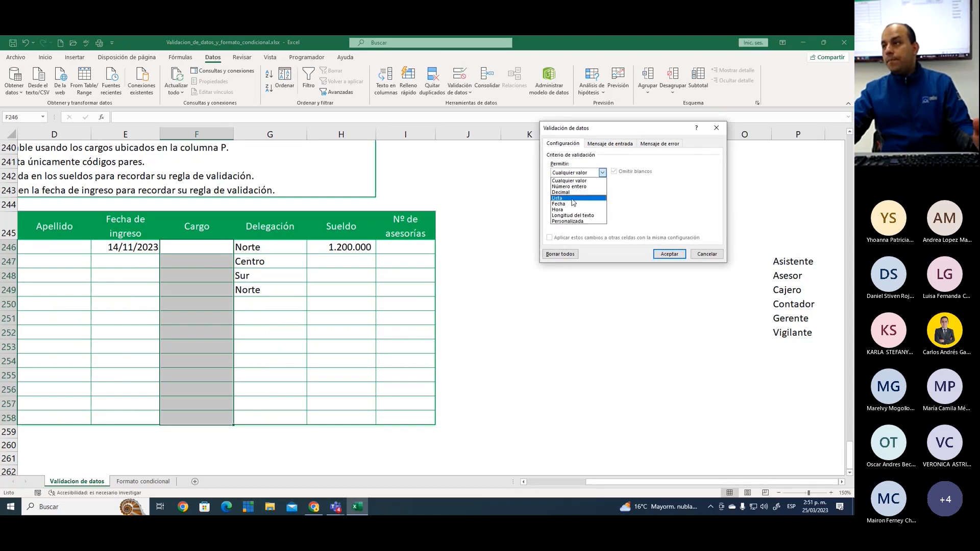
left_click(575, 199)
left_click(571, 208)
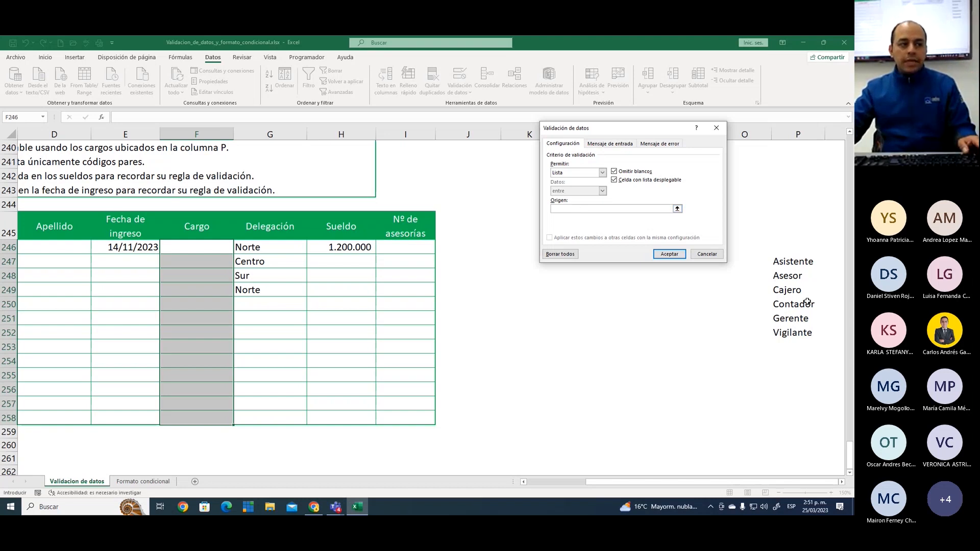
left_click_drag(796, 259, 802, 329)
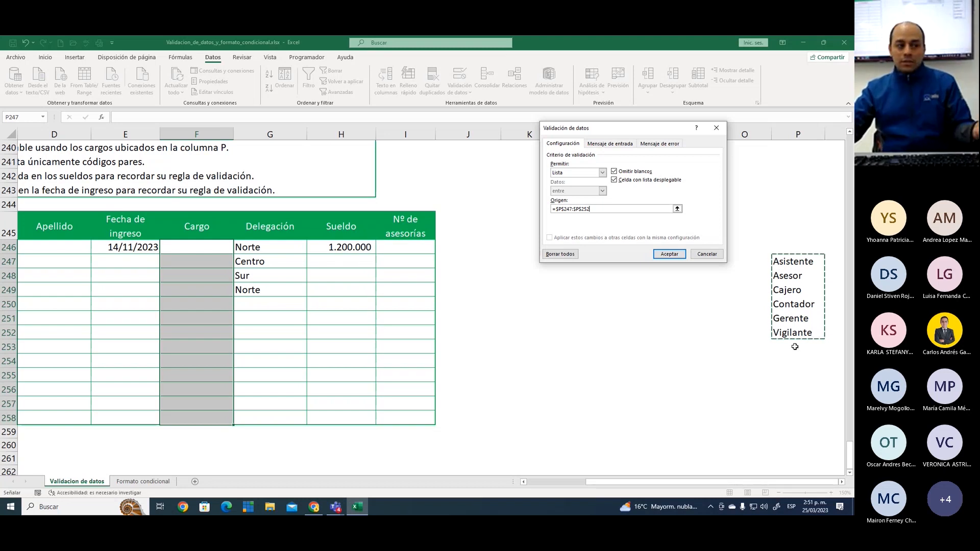
left_click(669, 254)
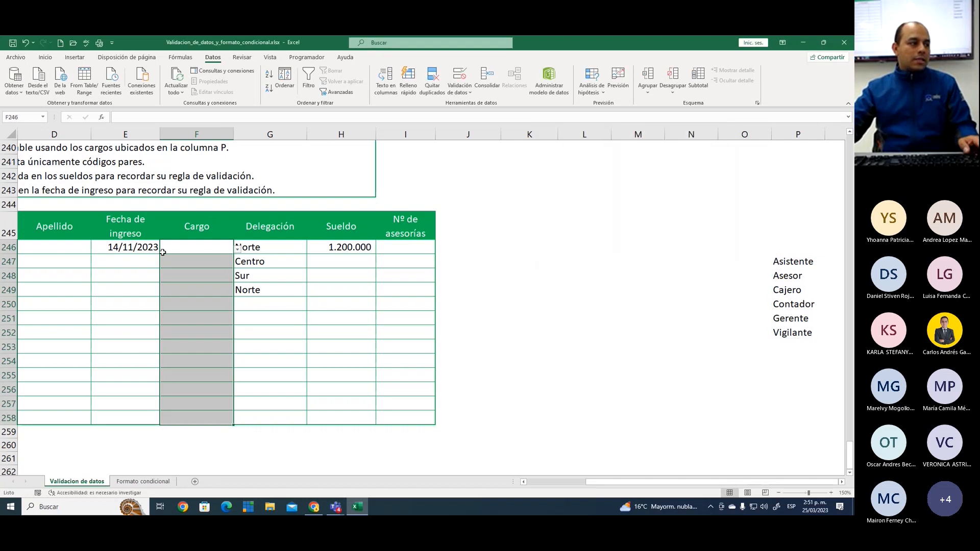
Check the job titles offered by the Cargo drop-down list in cell F246 without choosing one
left_click(217, 250)
left_click(238, 248)
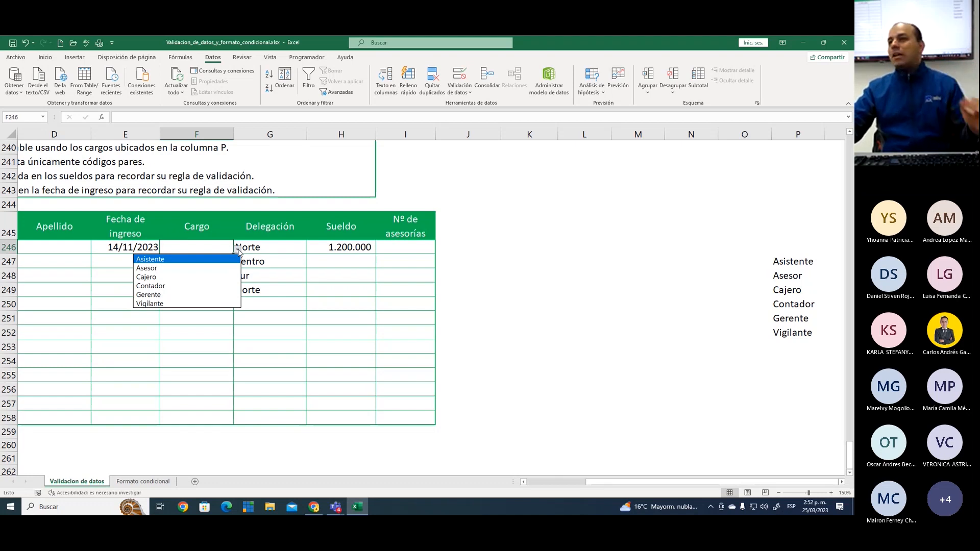
key("Escape")
left_click(216, 272)
left_click(215, 244)
left_click(237, 249)
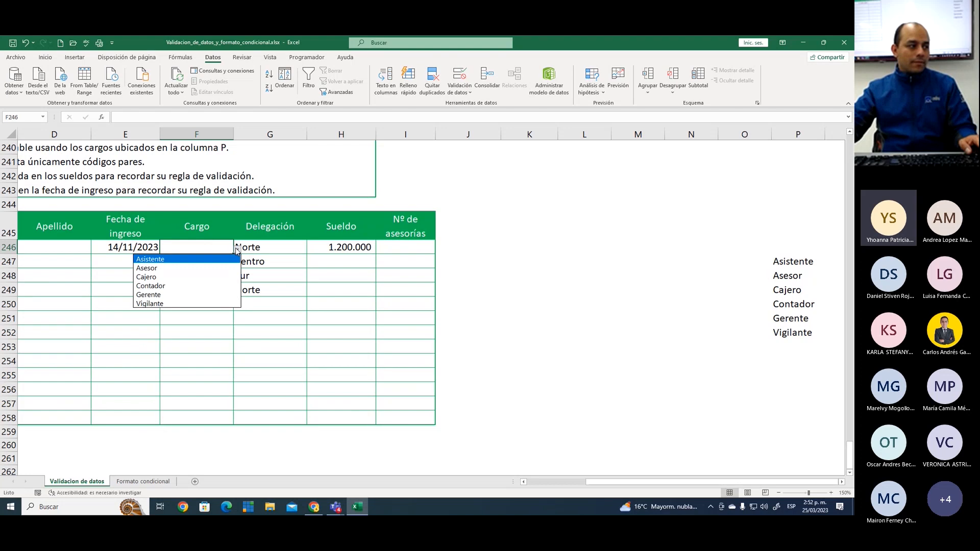
left_click(237, 249)
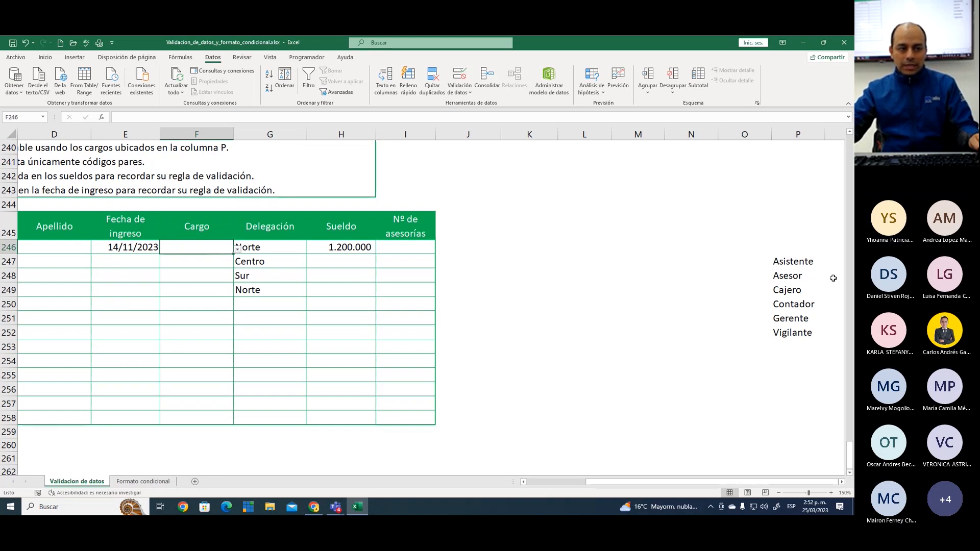
left_click_drag(766, 253, 821, 346)
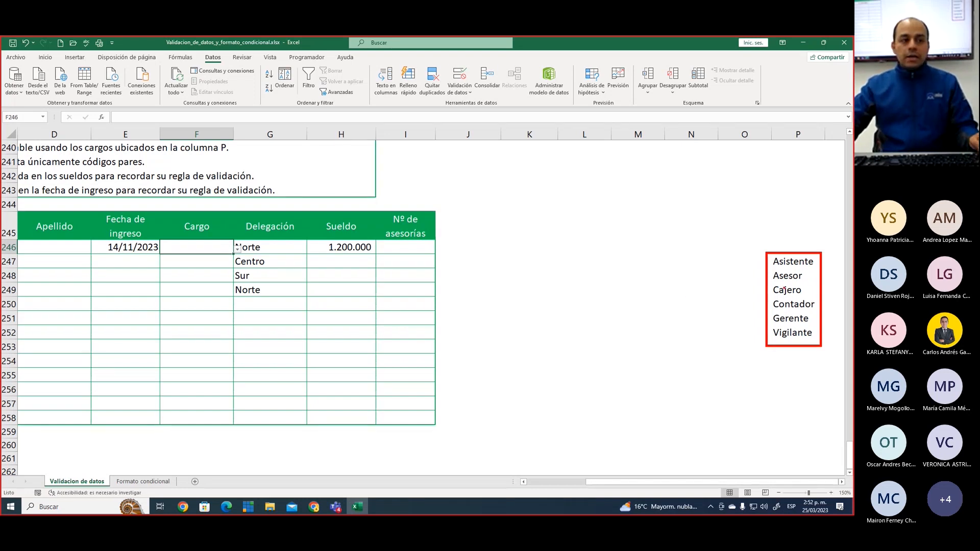
mouse_move(815, 257)
left_mouse_down()
mouse_move(791, 325)
mouse_move(833, 335)
left_mouse_up()
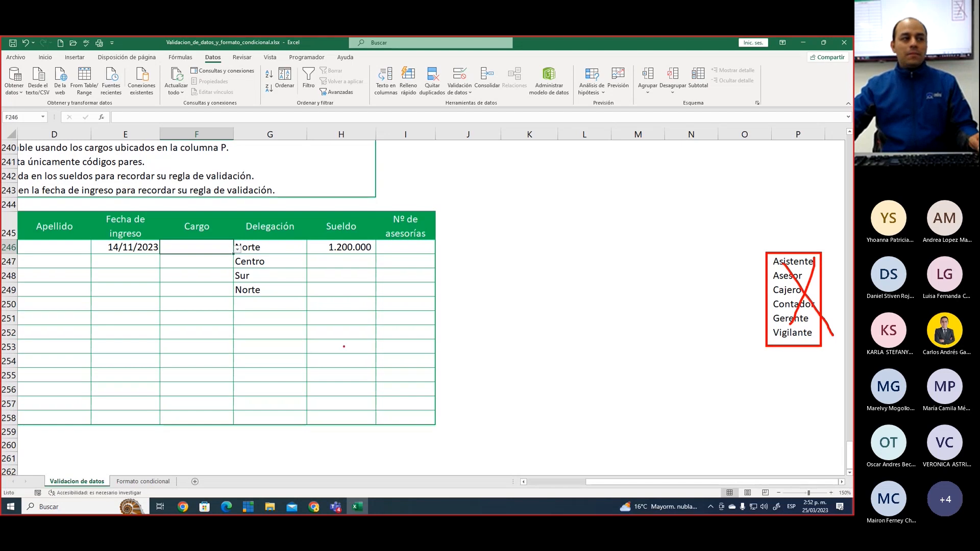
left_click_drag(222, 250, 173, 334)
left_click_drag(170, 264, 236, 347)
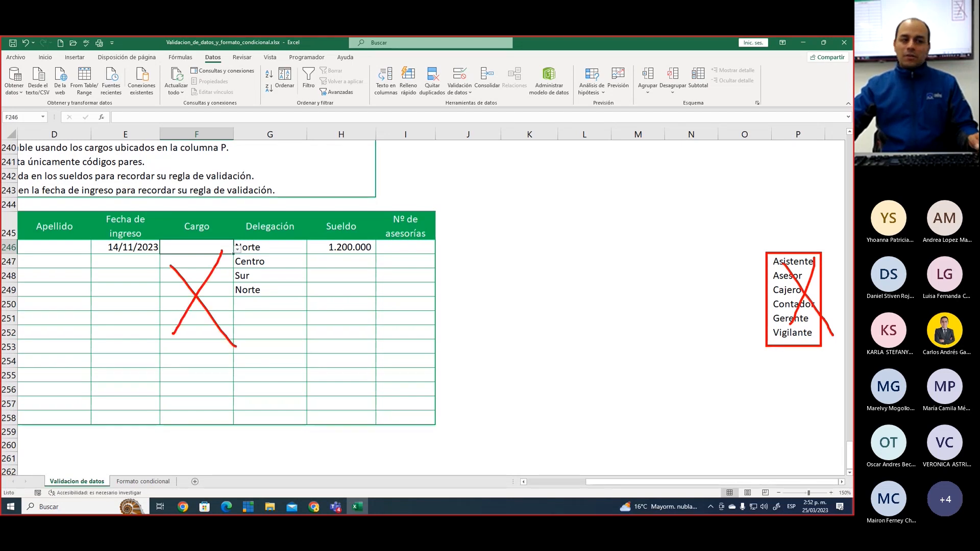
key("Escape")
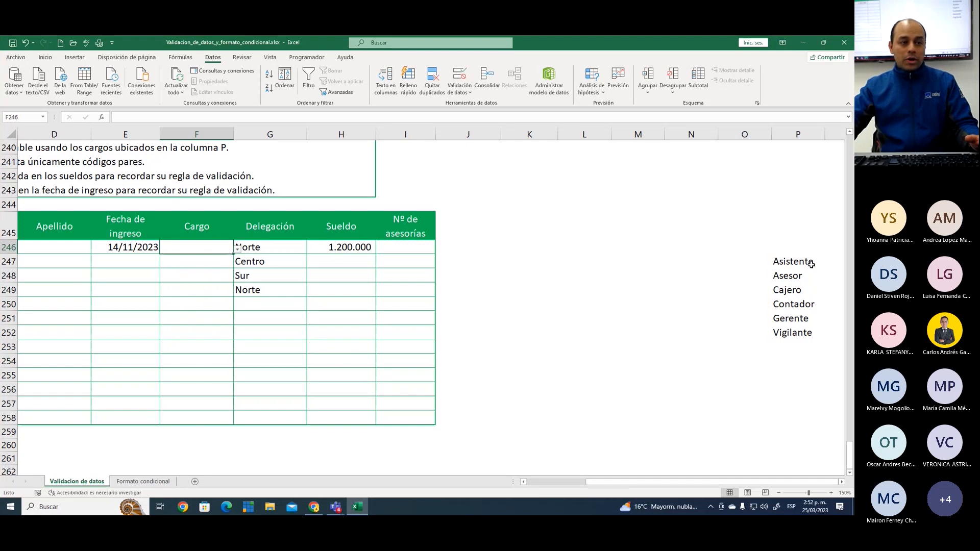
Delete the job titles in P247:P252 and check how the Cargo drop-down list in cell F246 responds
left_click_drag(778, 261, 804, 333)
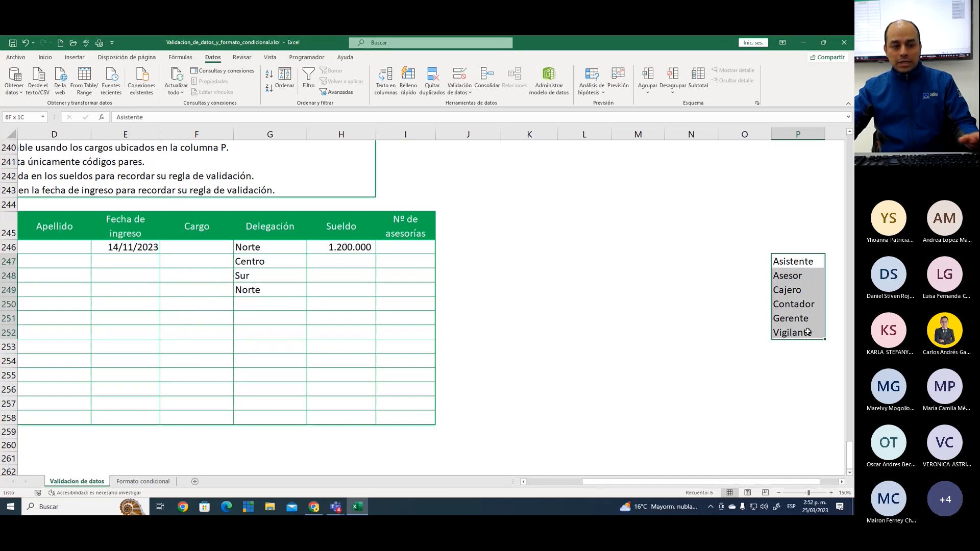
key("Delete")
left_click(197, 247)
left_click(238, 249)
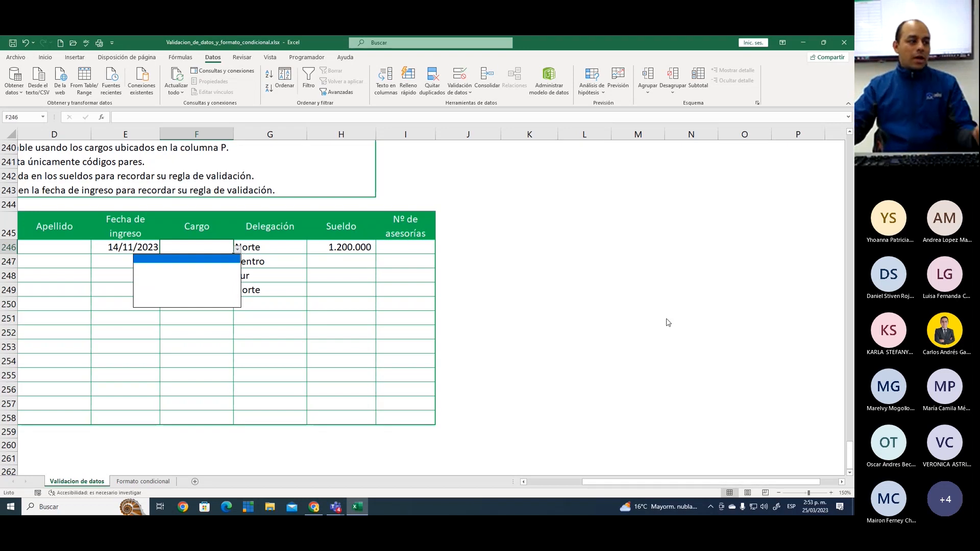
key("Escape")
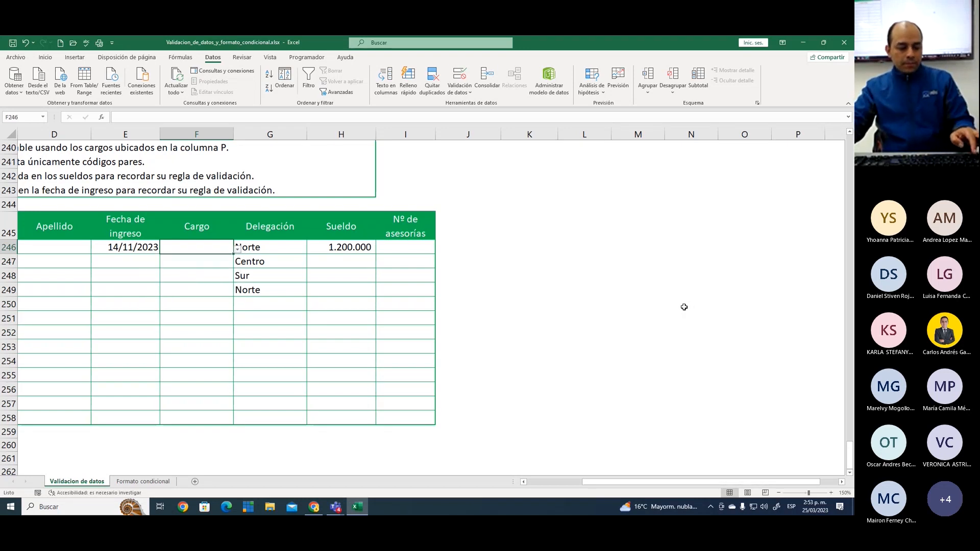
Restore the deleted job titles in P247:P252 and review the Cargo source list in column P
left_click_drag(781, 261, 796, 332)
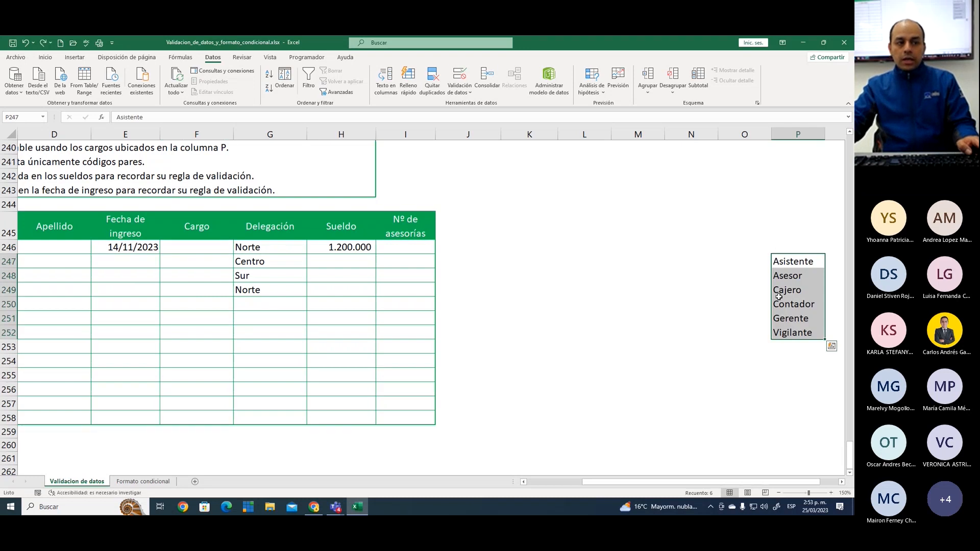
left_click(794, 276)
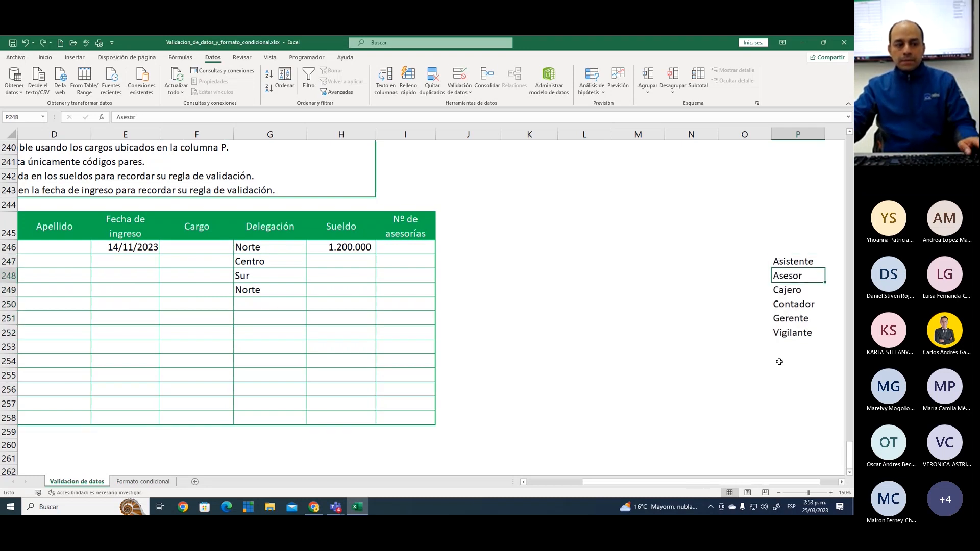
left_click(842, 482)
left_click(842, 483)
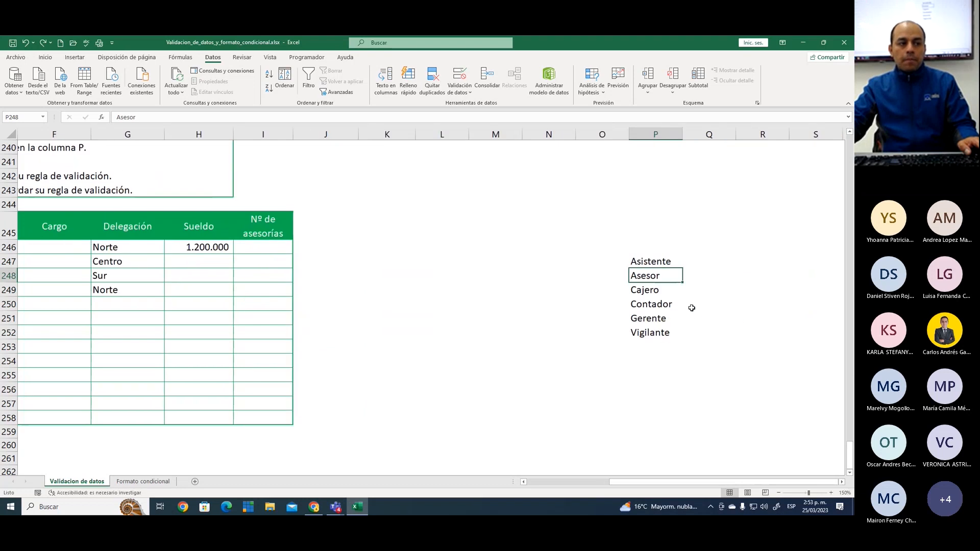
left_click(661, 305)
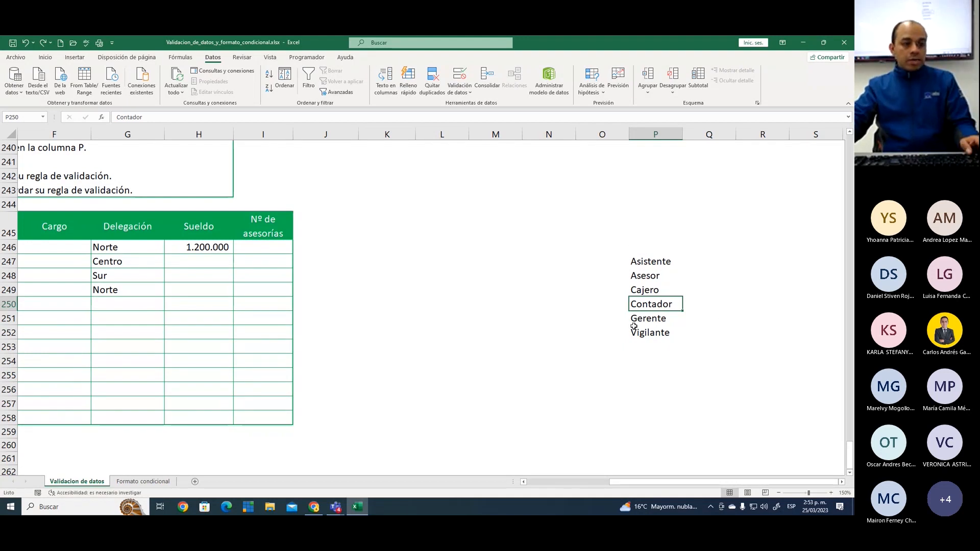
Add a blank worksheet, return to the Validacion de datos sheet, and temporarily cross out the job titles in column P with the annotation pen
left_click(195, 481)
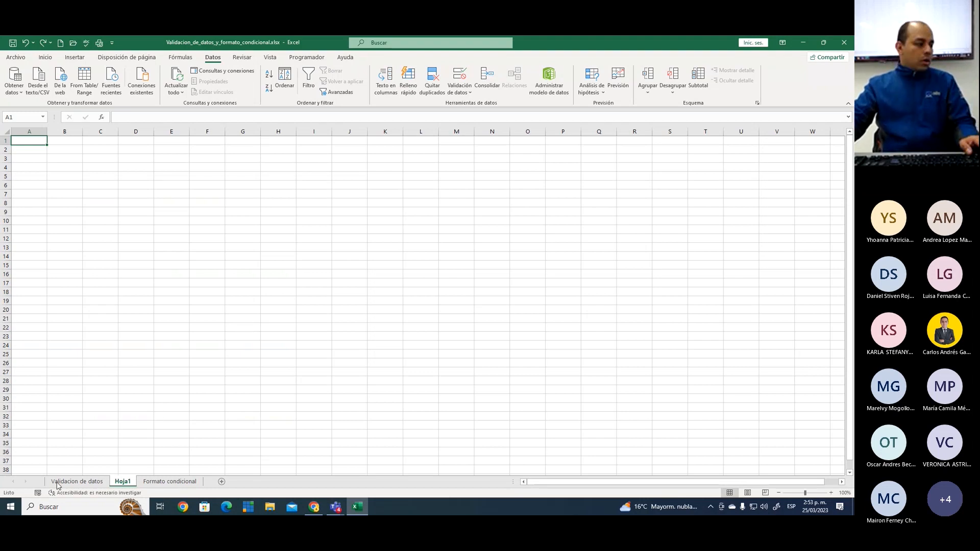
left_click(77, 481)
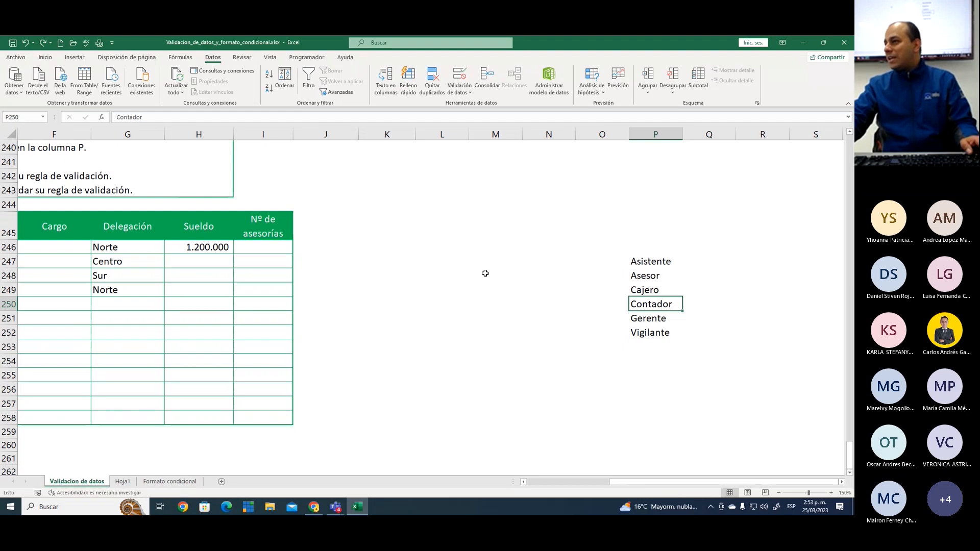
key("ctrl+2")
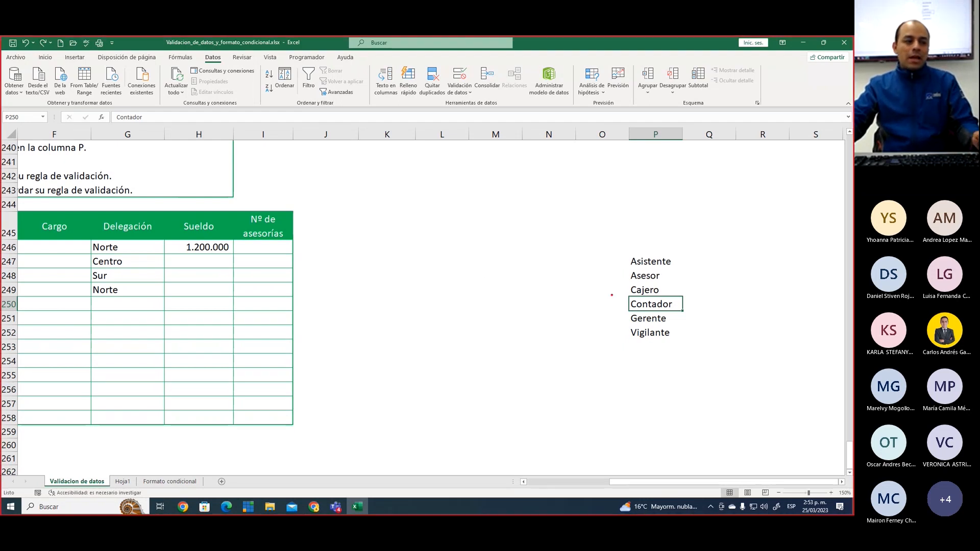
left_click_drag(668, 247, 638, 325)
left_click_drag(627, 258, 682, 331)
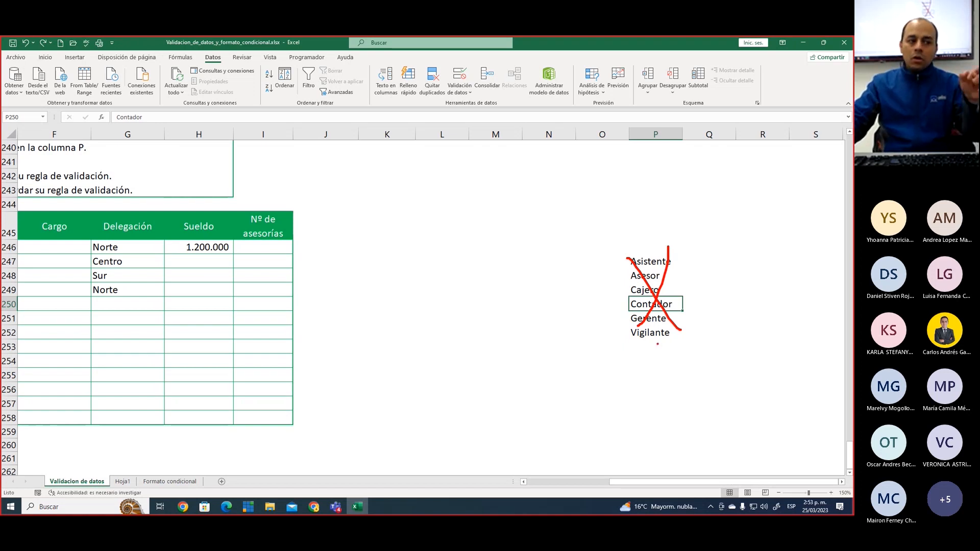
key("Escape")
Choose Asesor from the Cargo drop-down list in cell F246
left_click(547, 483)
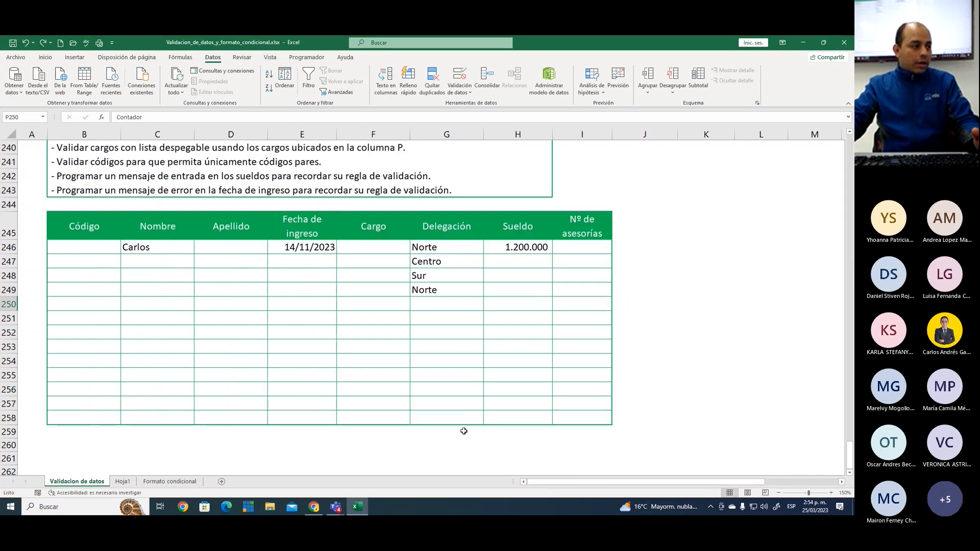
left_click(382, 247)
left_click(416, 249)
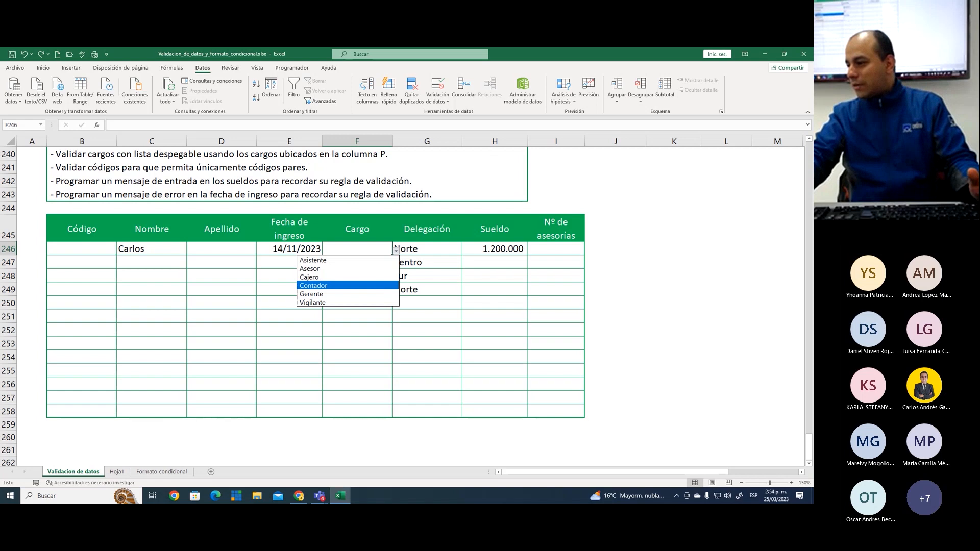
key("Up")
key("Up")
key("Return")
Compare the options offered by the Delegación drop-down list in G246 and the Cargo drop-down list in F246
left_click(424, 246)
left_click(466, 251)
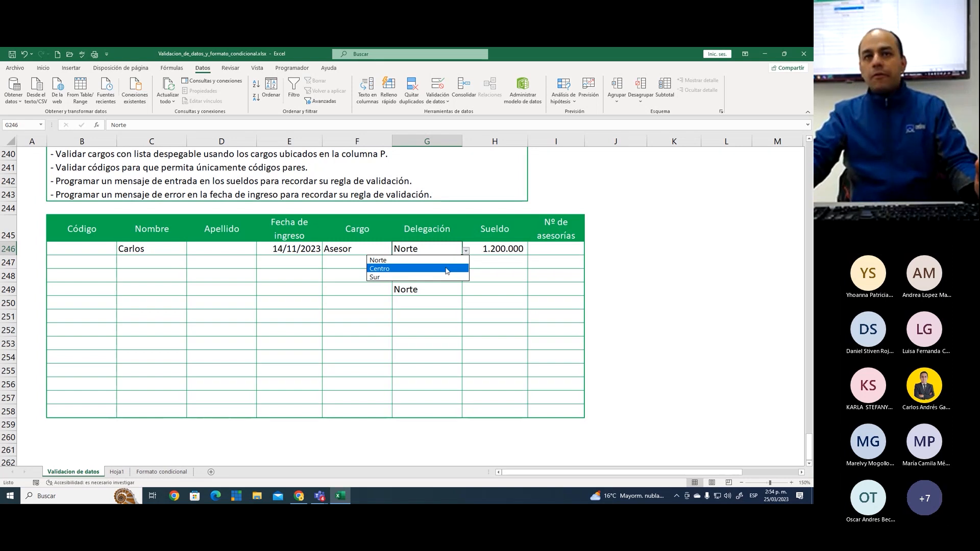
left_click(338, 251)
left_click(366, 252)
left_click(396, 252)
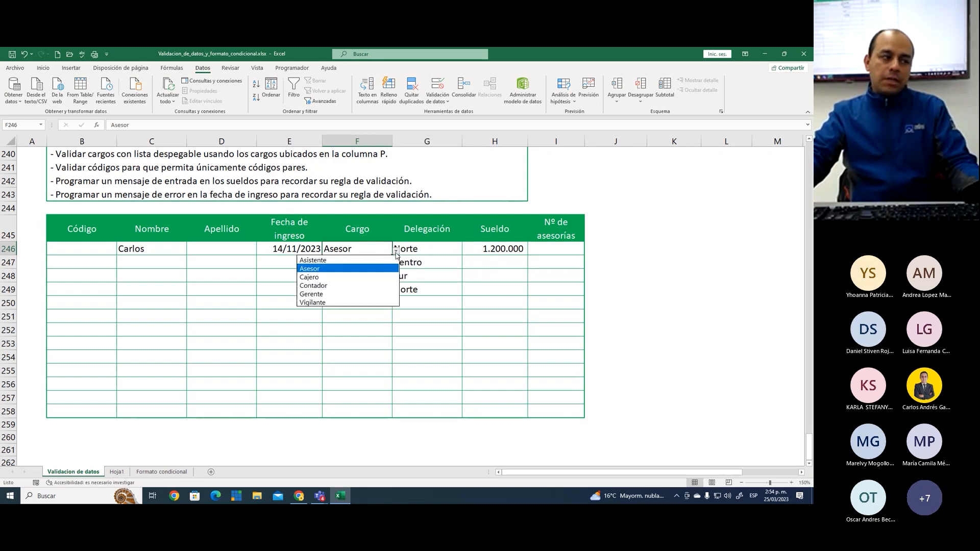
left_click(603, 299)
Point out the source job titles in column P with a temporary on-screen annotation
left_click(800, 471)
key("ctrl+2")
mouse_move(725, 249)
left_mouse_down()
mouse_move(802, 350)
mouse_move(777, 343)
left_mouse_up()
key("Escape")
left_click(533, 473)
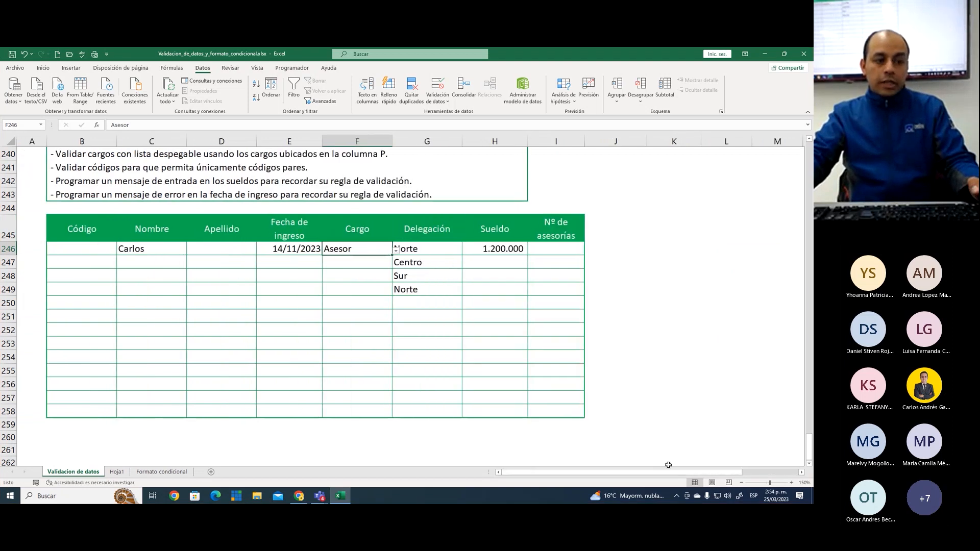
Compare the Cargo drop-down lists in F246 and F247 with the source job titles in P247:P252
left_click_drag(535, 472, 590, 472)
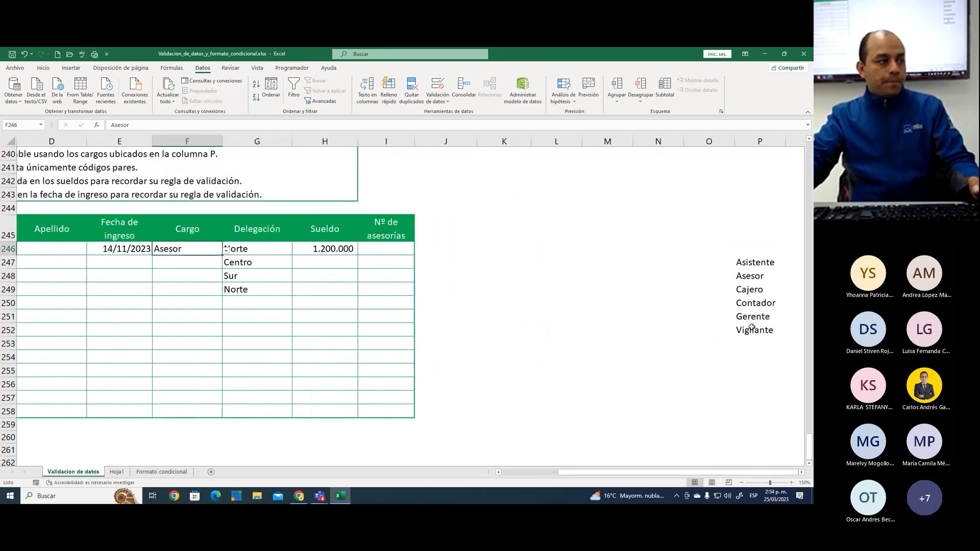
left_click(226, 251)
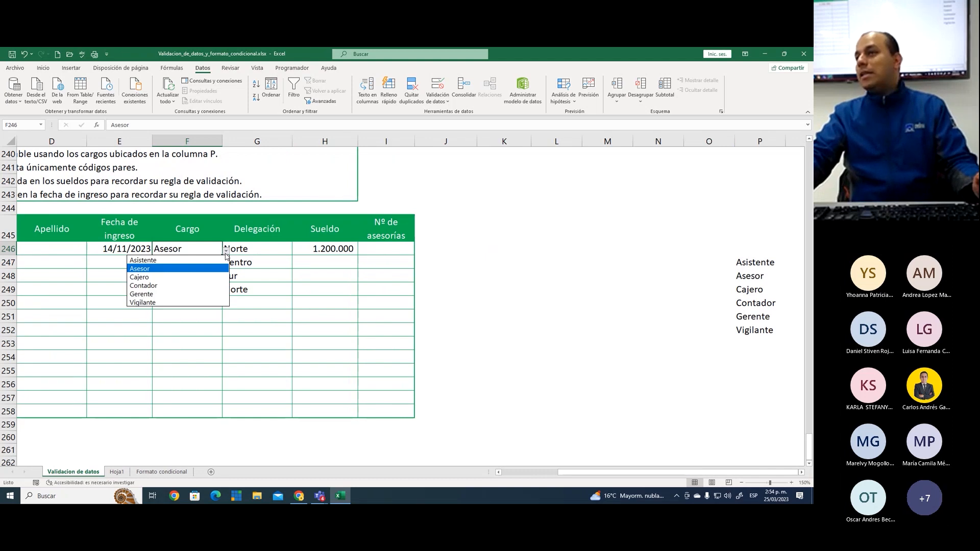
left_click(226, 255)
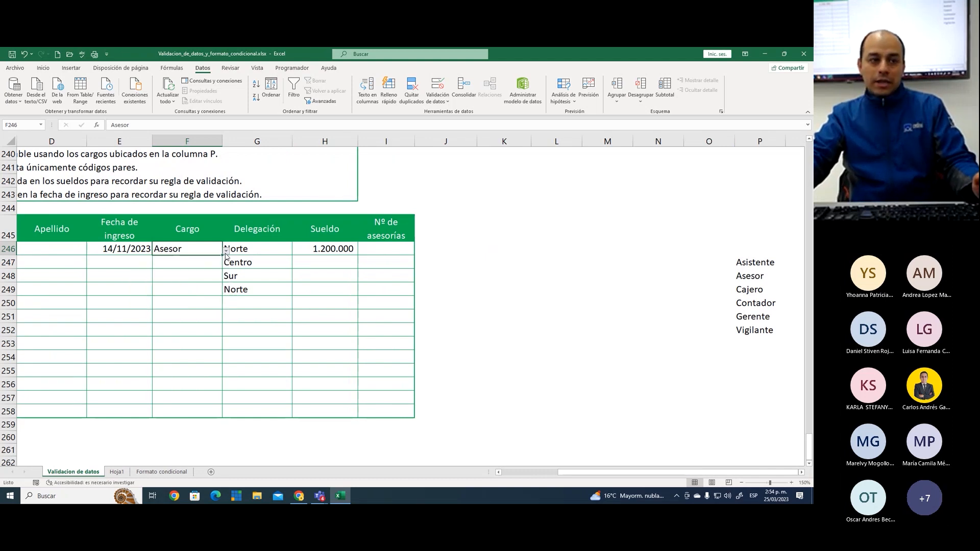
left_click_drag(744, 262, 756, 337)
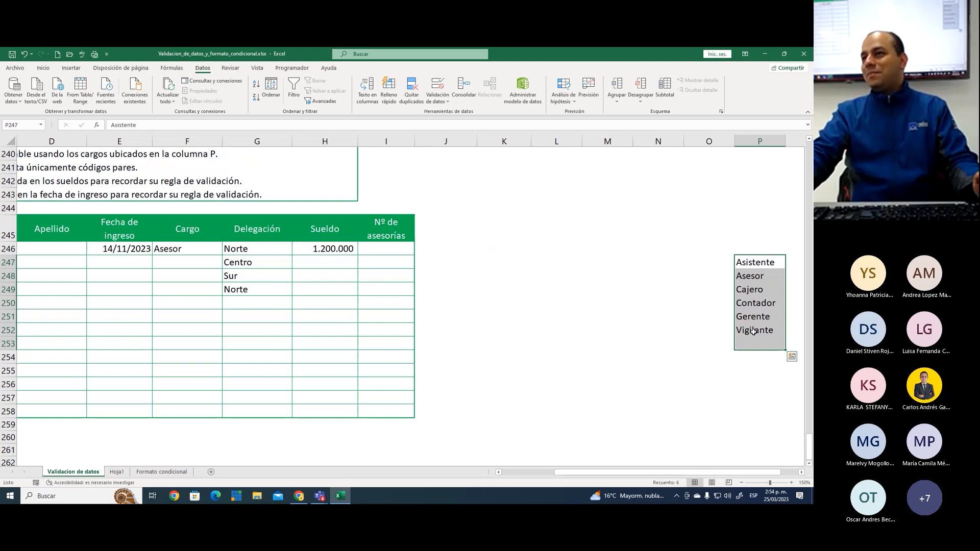
left_click(204, 262)
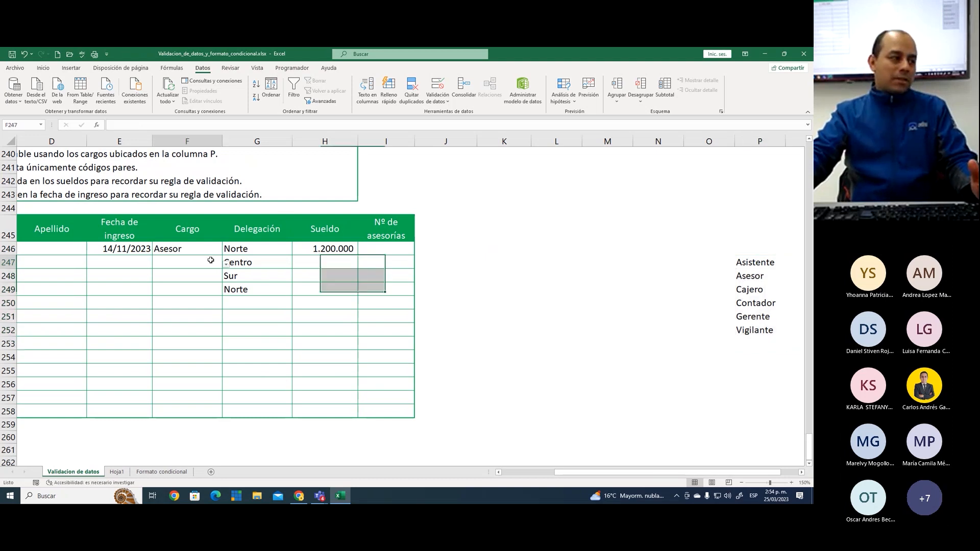
left_click(226, 263)
left_click(226, 264)
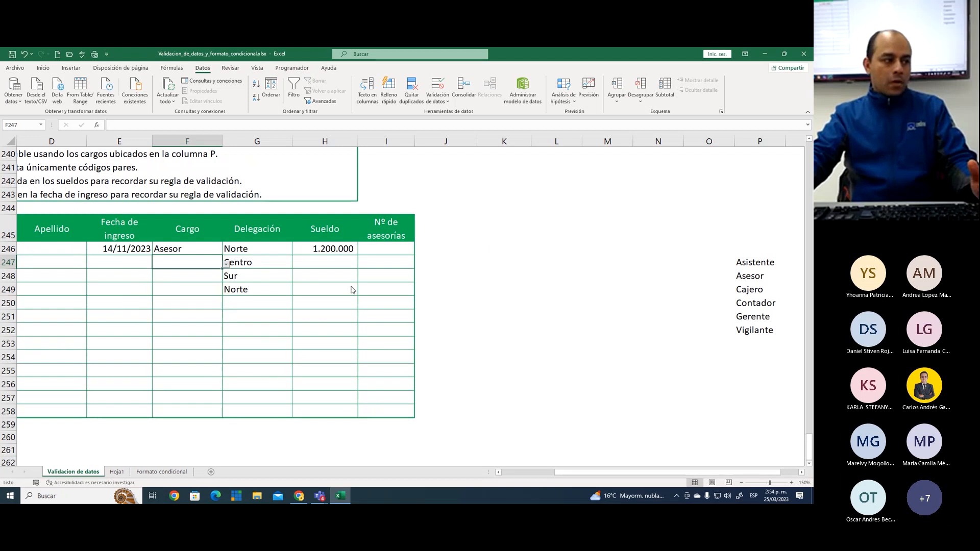
Mark the Cargo drop-down list instruction as completed with a check mark in Resultado cell H240
left_click(523, 472)
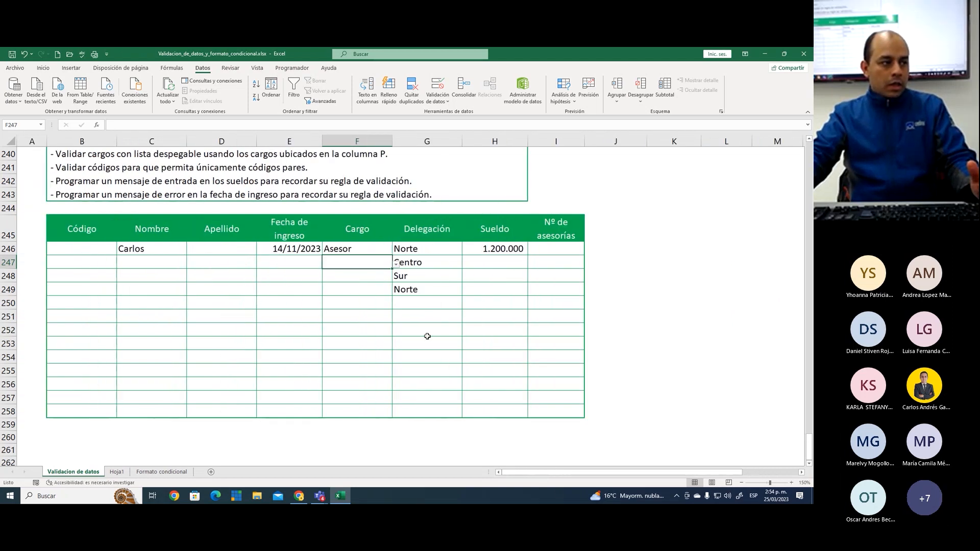
scroll(427, 337, "up", 3)
left_click(497, 282)
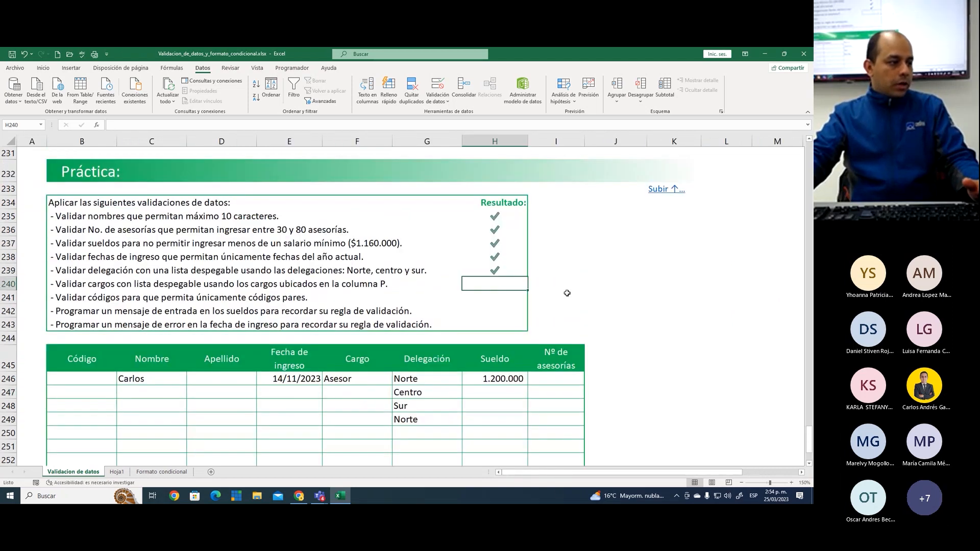
type("P")
key("Return")
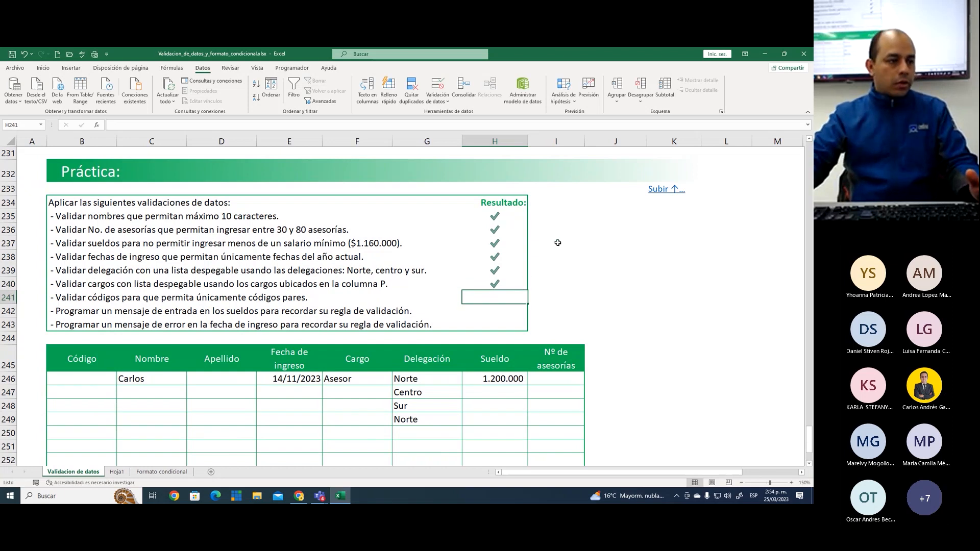
Outline the row 241 instruction on allowing only even codes with a temporary on-screen rectangle
left_click(617, 238)
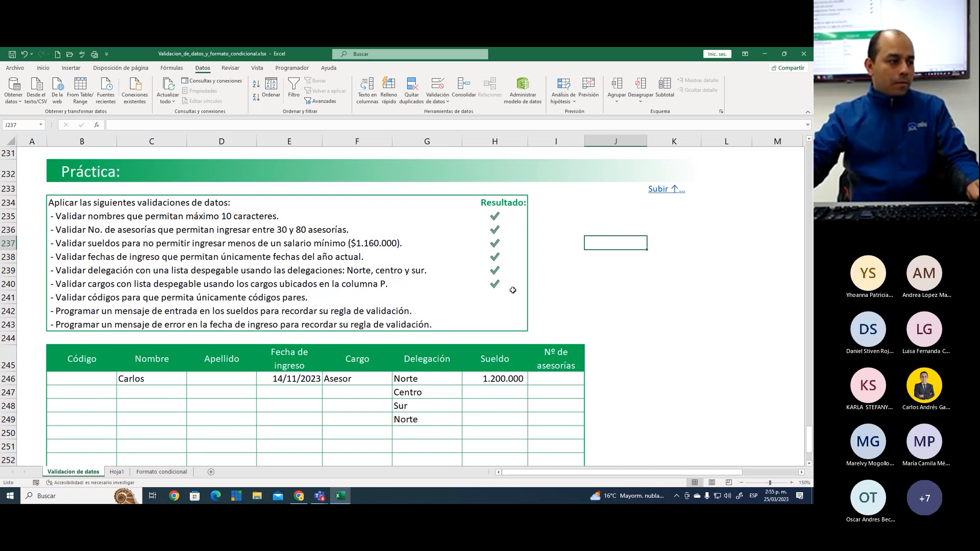
key("ctrl+2")
left_click_drag(48, 289, 320, 305)
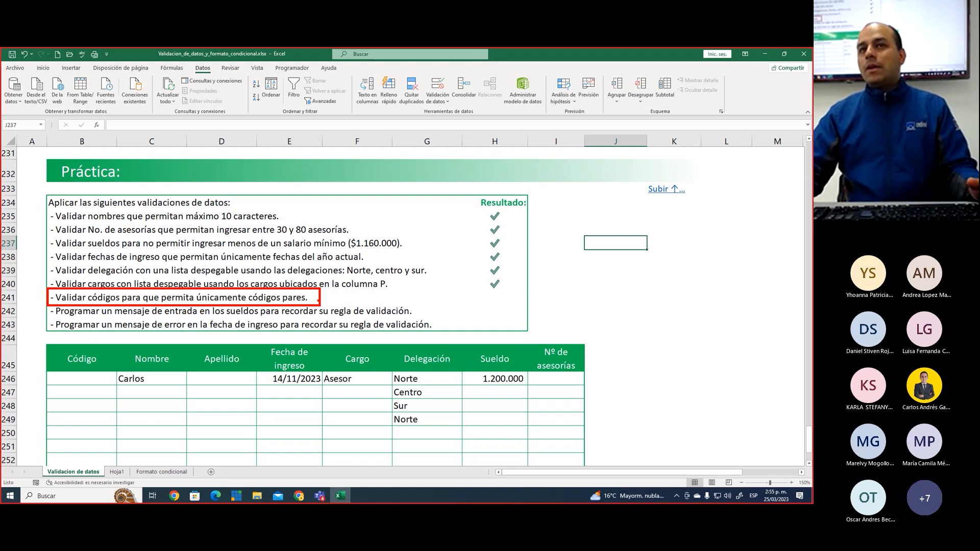
key("Escape")
Enter the sample codes 1, 2, 3, 4 and 5 in the Código cells B246:B250
scroll(153, 265, "down", 3)
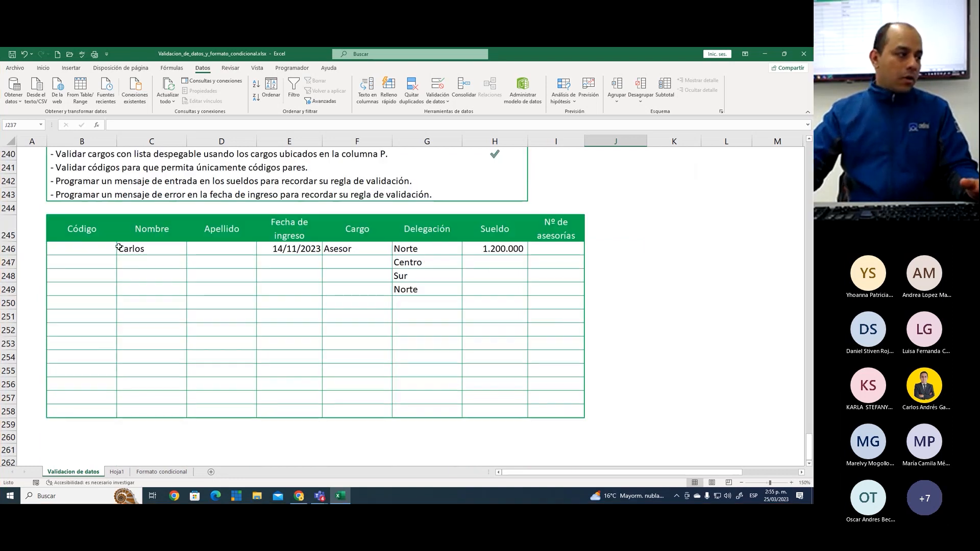
left_click(107, 248)
type("1")
key("Return")
type("2")
key("Return")
type("3")
key("Return")
type("4")
key("Return")
type("5")
key("Return")
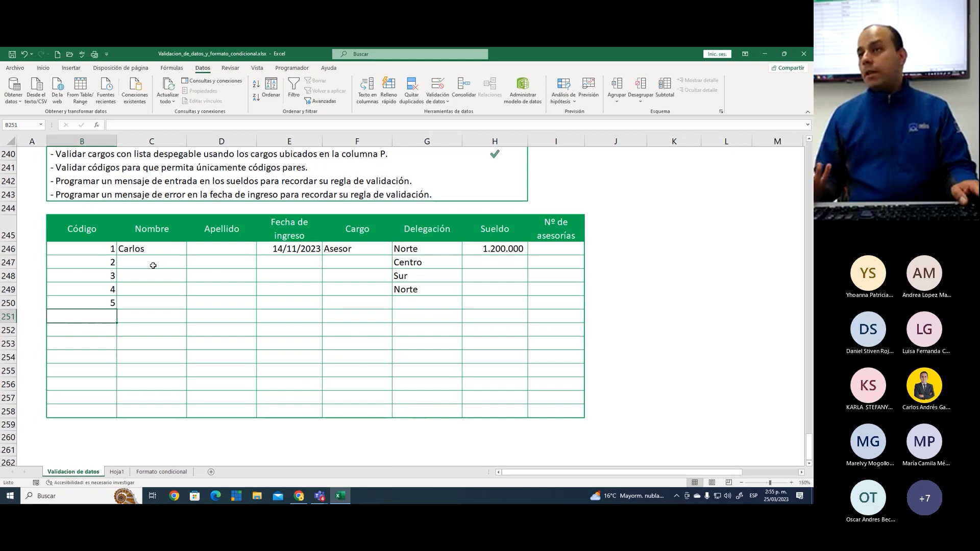
Temporarily cross out the odd codes 1, 3 and 5, and clear all sample codes from the Código column
mouse_move(111, 242)
left_mouse_down()
mouse_move(95, 281)
mouse_move(110, 280)
mouse_move(98, 310)
mouse_move(121, 314)
left_mouse_up()
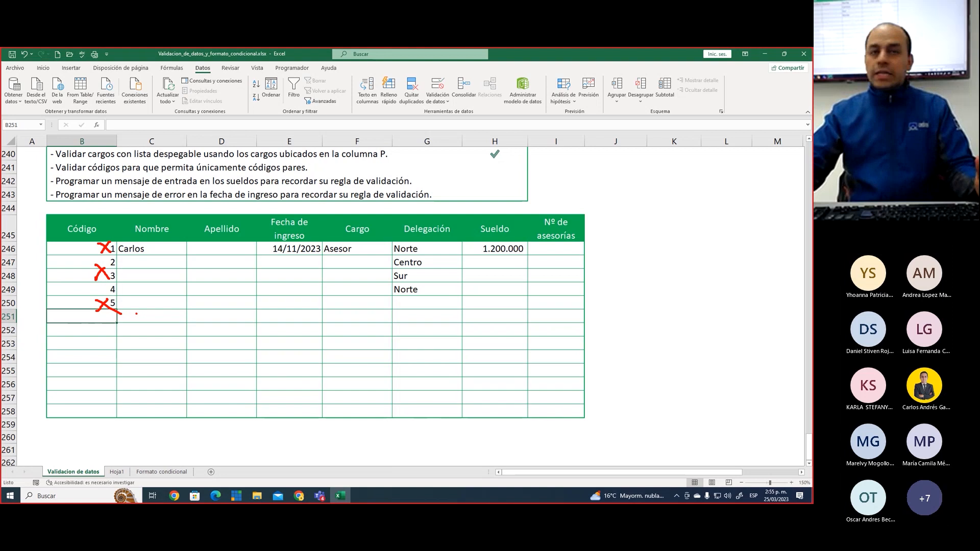
mouse_move(69, 251)
left_mouse_down()
mouse_move(57, 352)
mouse_move(105, 405)
left_mouse_up()
key("Delete")
left_click(87, 248)
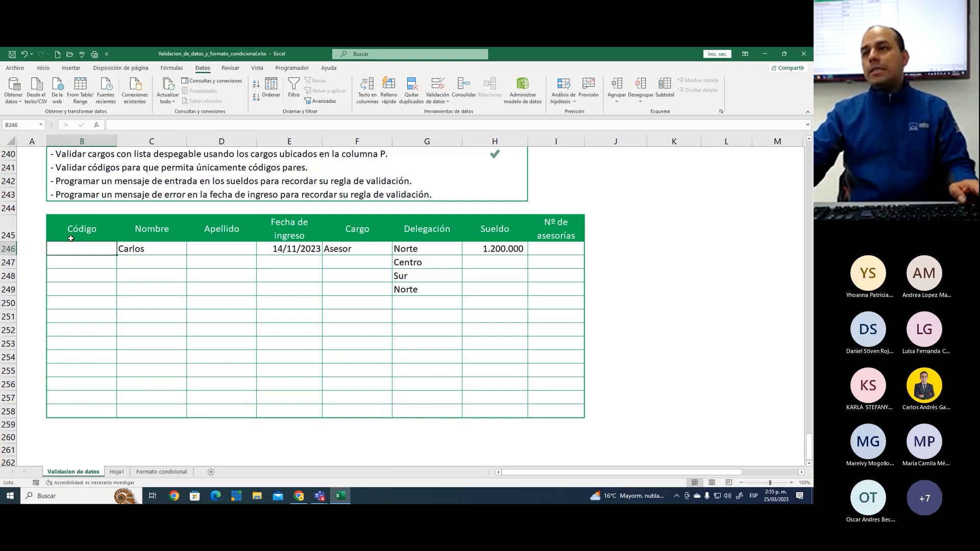
Start a data validation for the Código cells B246:B258 and set its allowed criterion to Personalizada
left_click_drag(101, 250, 97, 410)
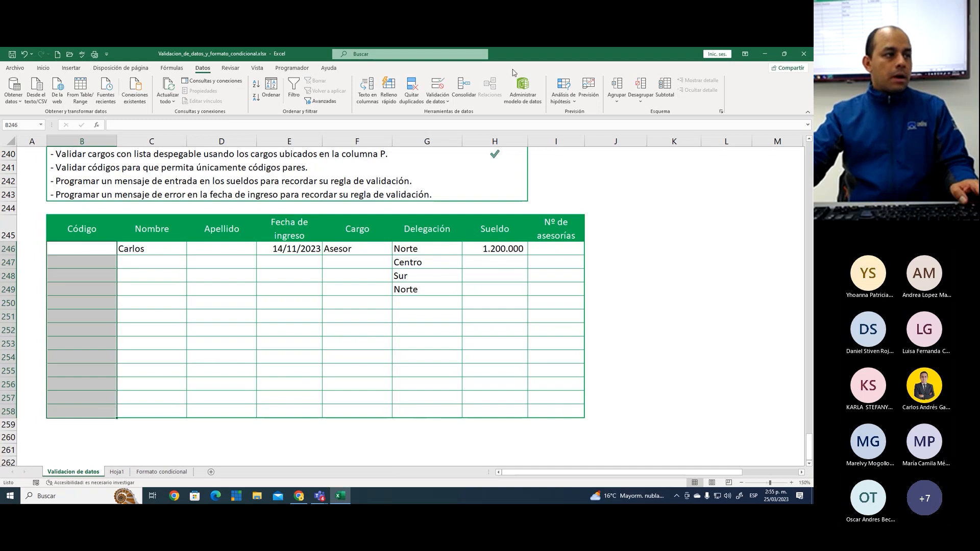
left_click(437, 85)
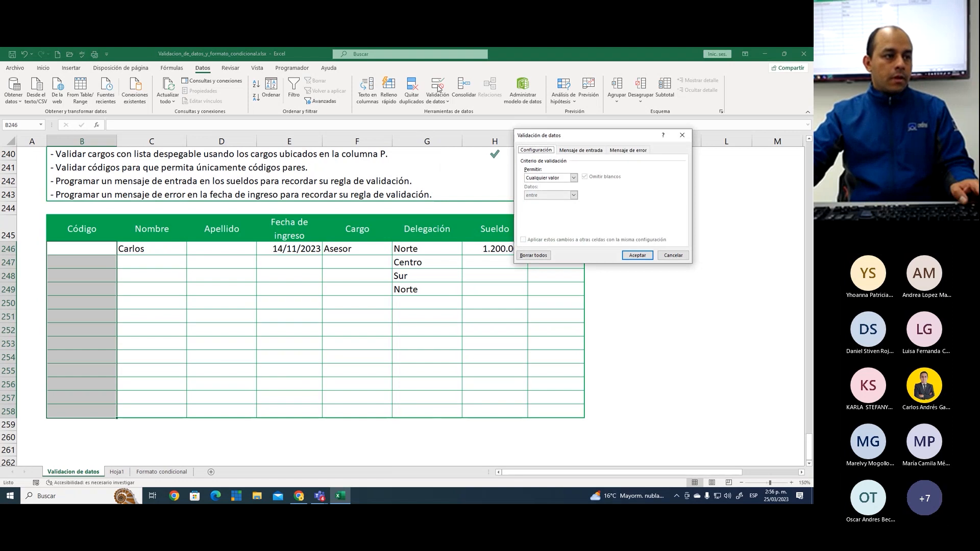
left_click(548, 178)
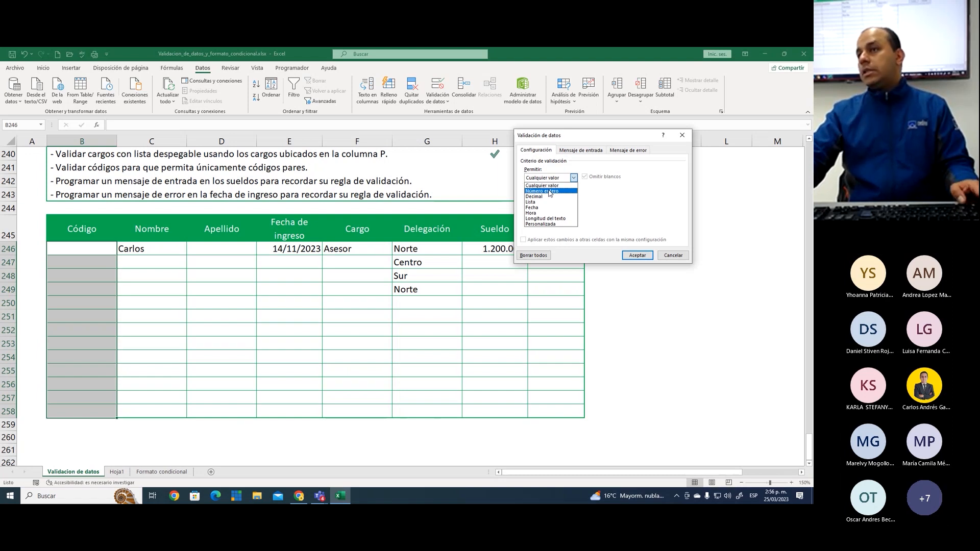
left_click(550, 192)
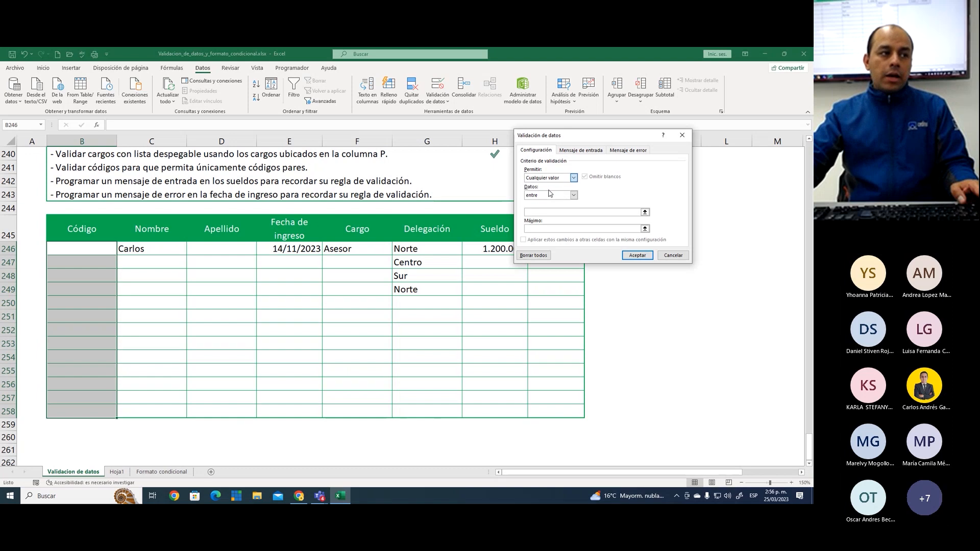
left_click(550, 199)
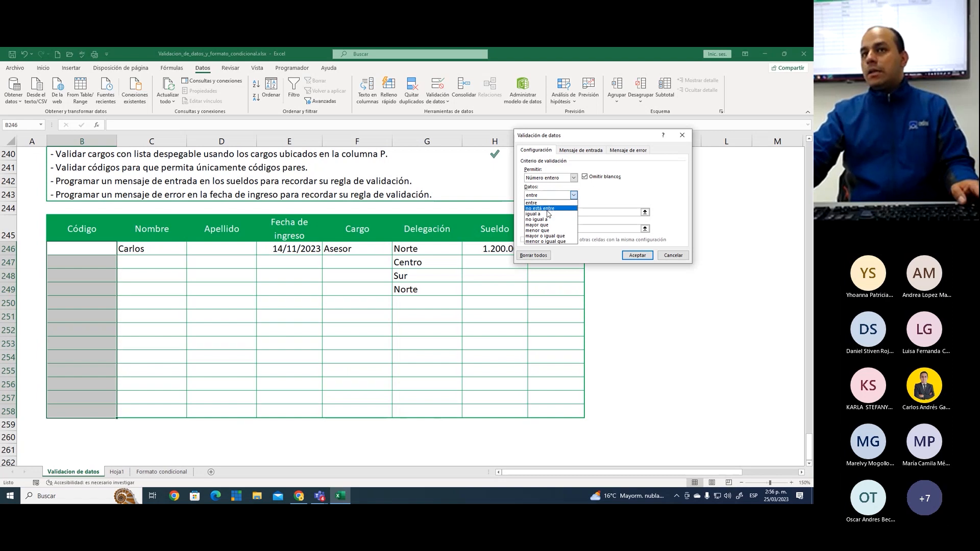
left_click(556, 181)
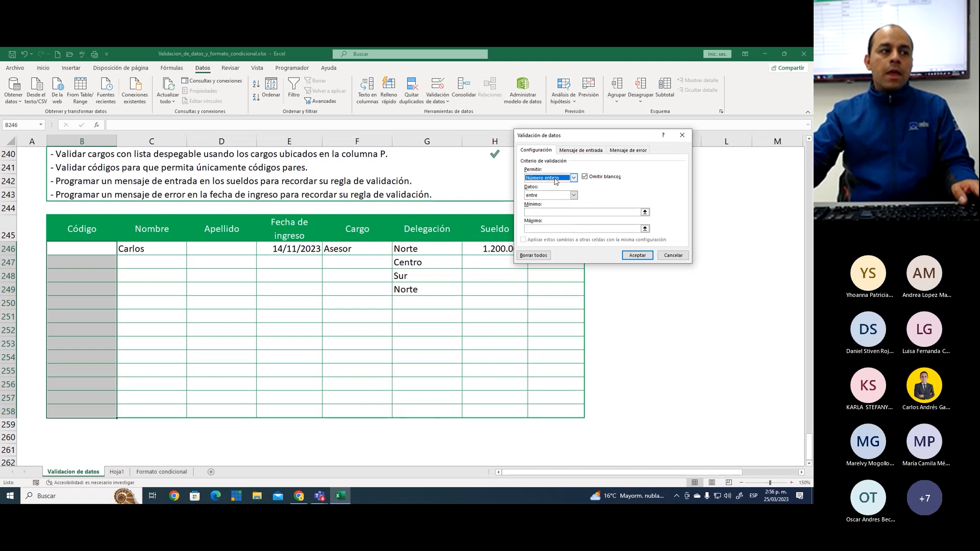
left_click(555, 179)
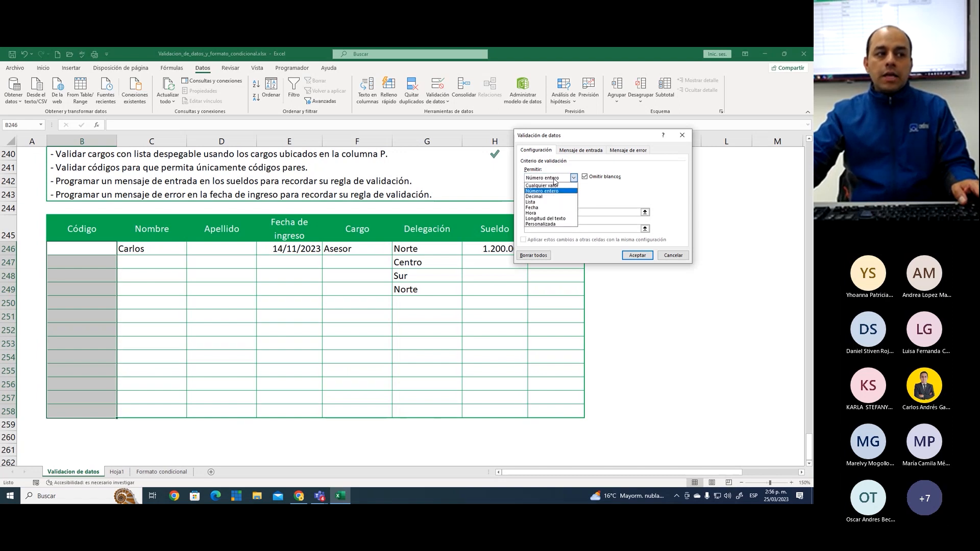
left_click(554, 225)
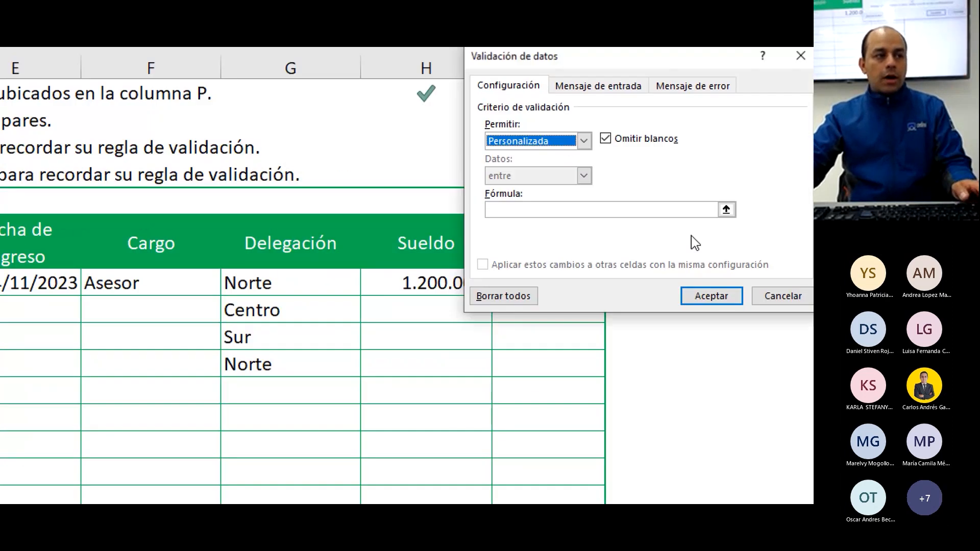
left_click(534, 211)
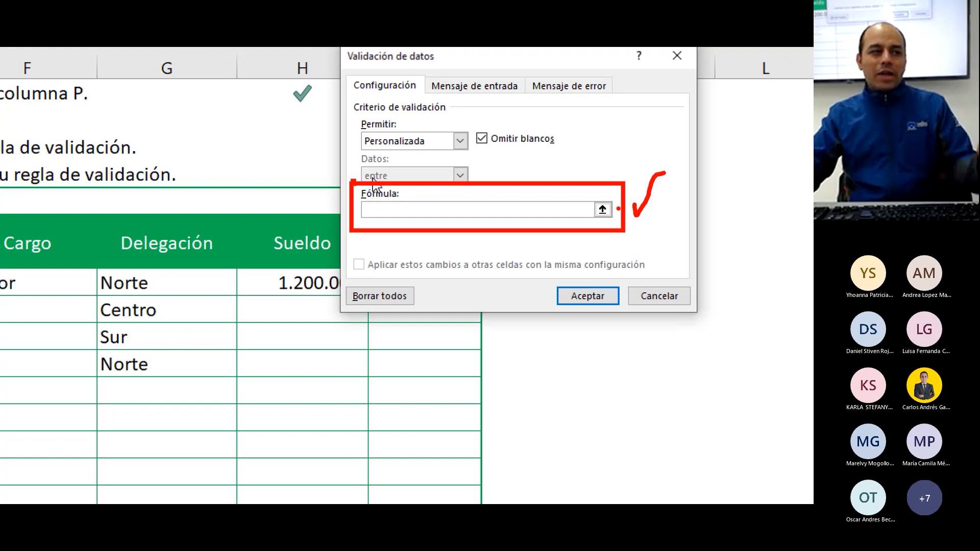
key("Escape")
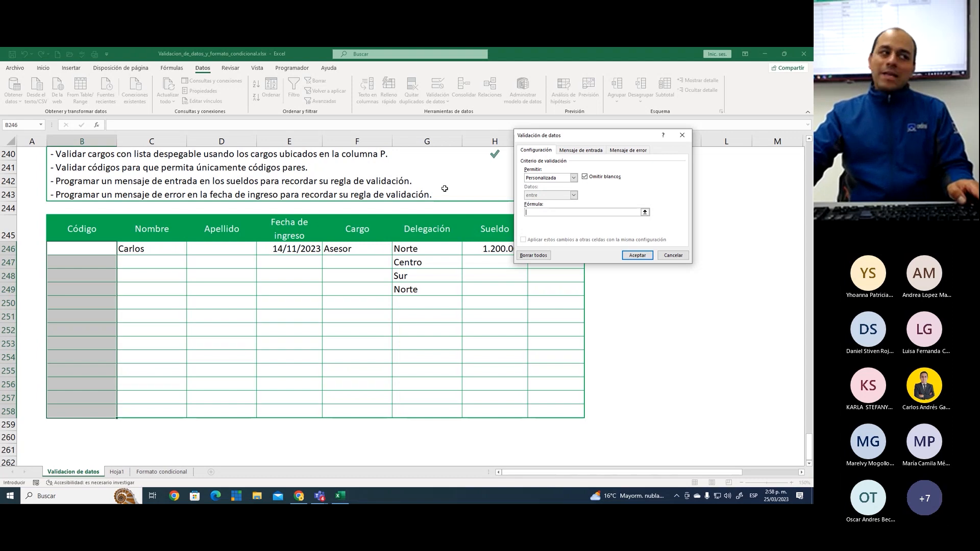
Temporarily outline the words "códigos pares" in row 241 with an on-screen rectangle and check mark, then clear the annotations
key("ctrl+2")
left_click_drag(244, 158, 311, 174)
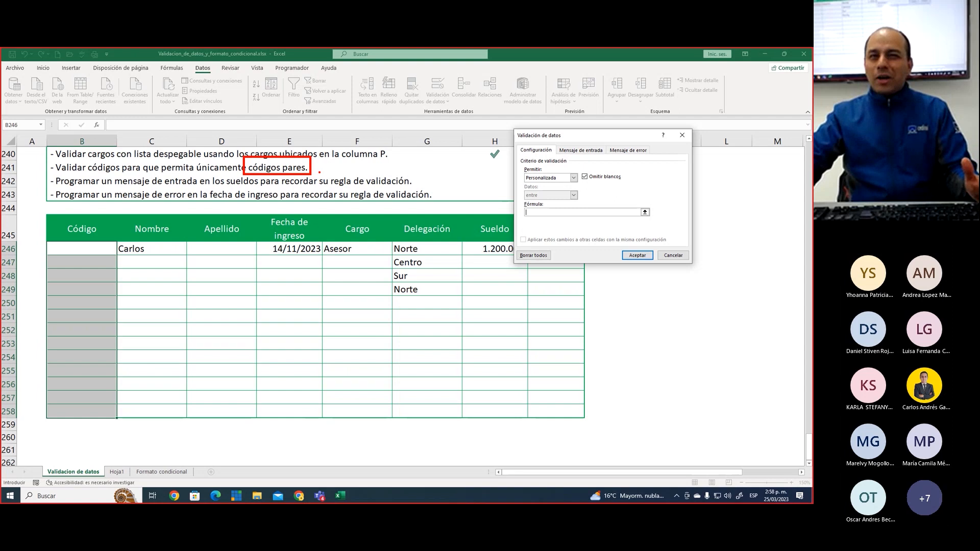
mouse_move(319, 166)
left_mouse_down()
mouse_move(323, 175)
mouse_move(333, 158)
left_mouse_up()
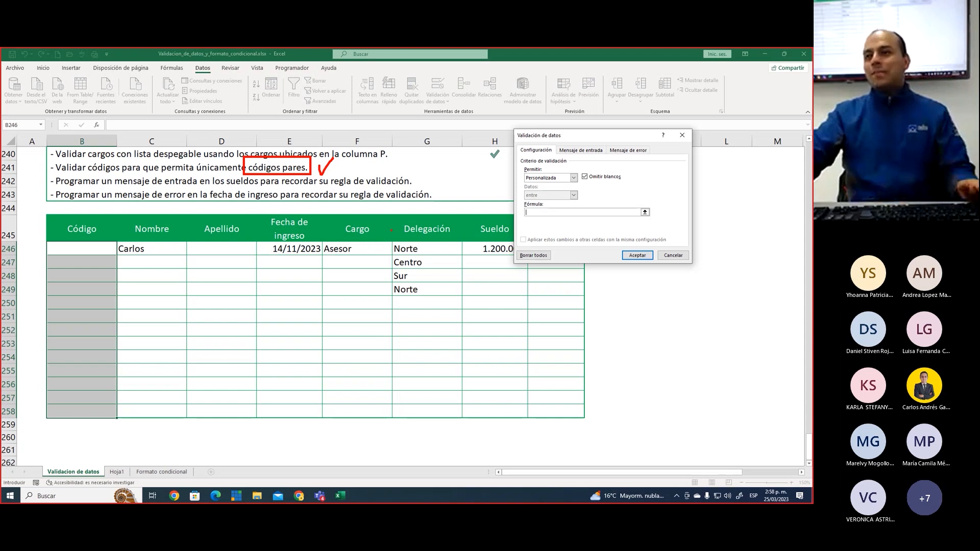
key("Escape")
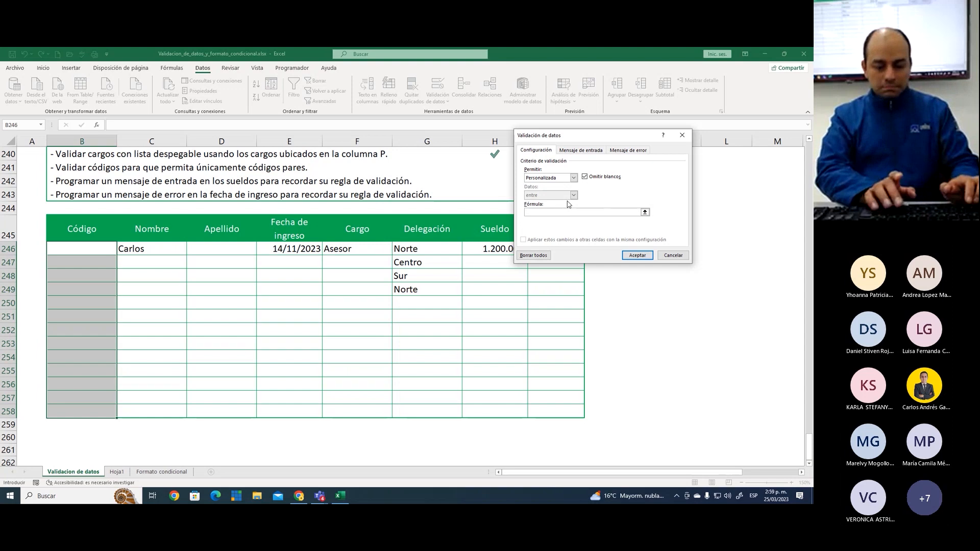
Enter the custom validation formula =ES.PAR(B246) and apply the rule to the selected Código cells
type("=ES.PAR(")
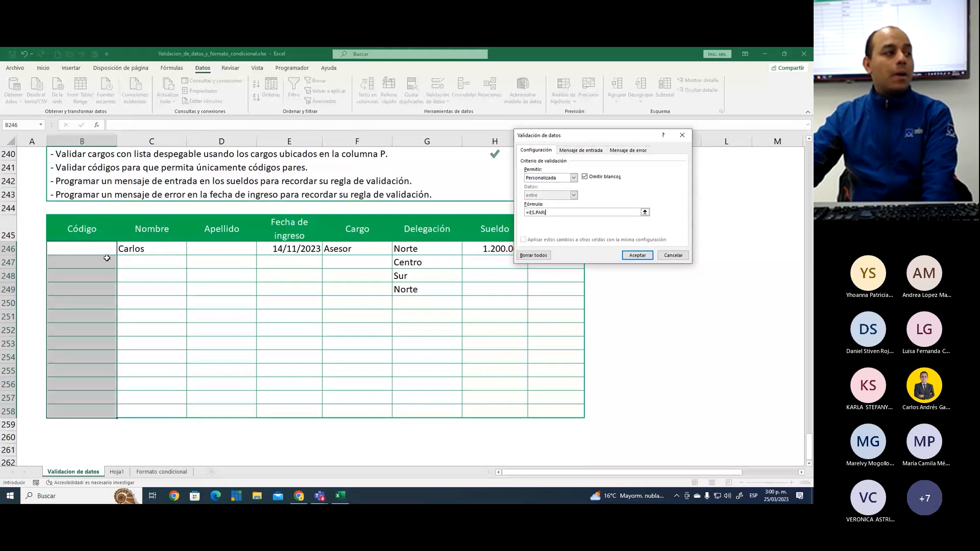
left_click(82, 250)
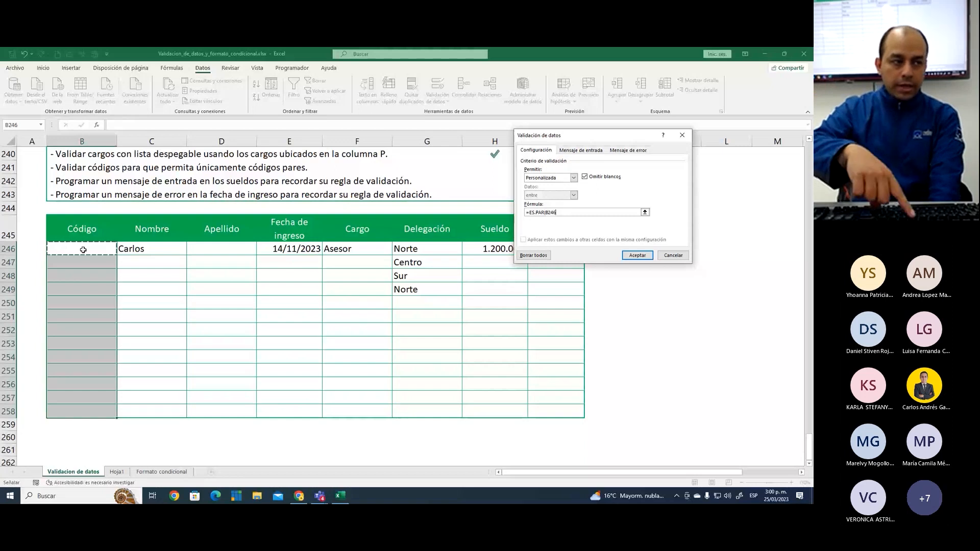
type(")")
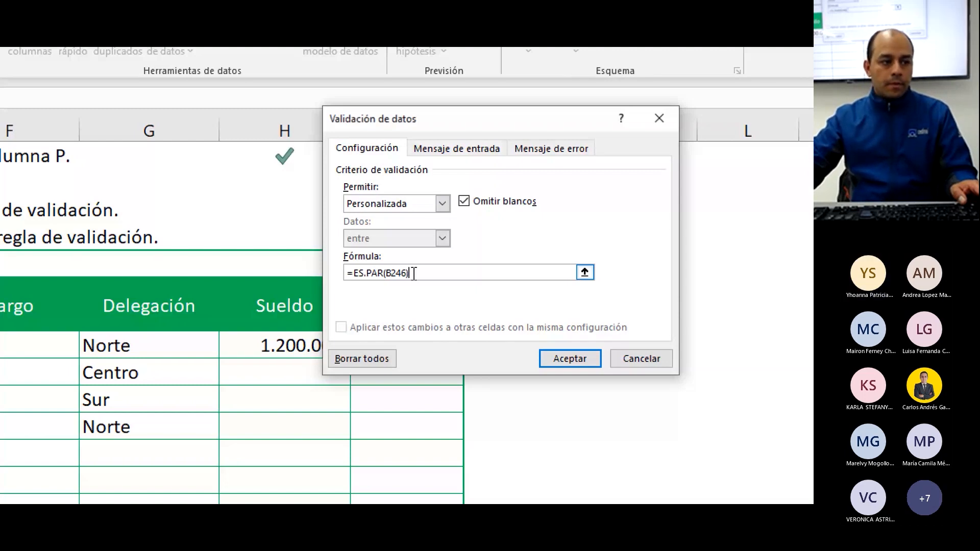
left_click(578, 360)
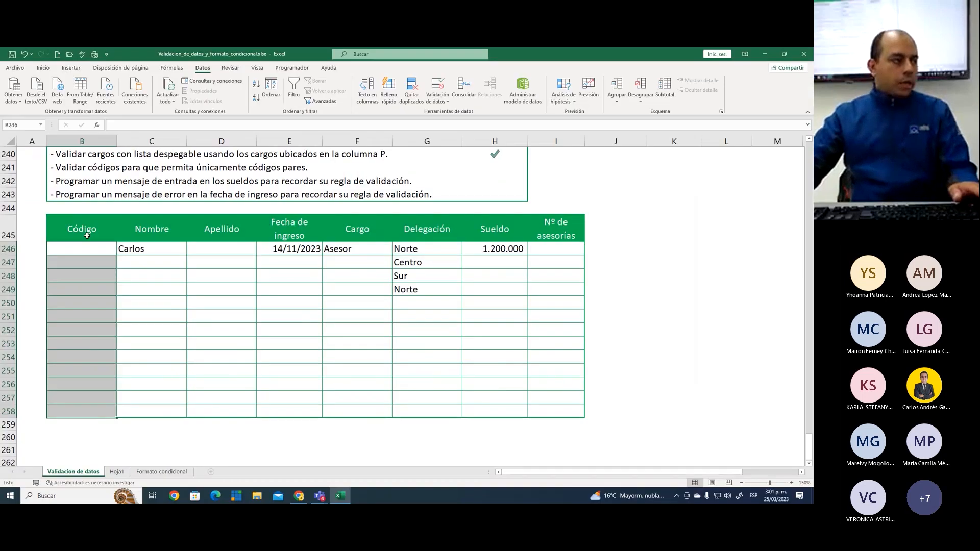
Enter the even codes 2, 4, 6 and 8 in the Código cells B246:B249
left_click(92, 244)
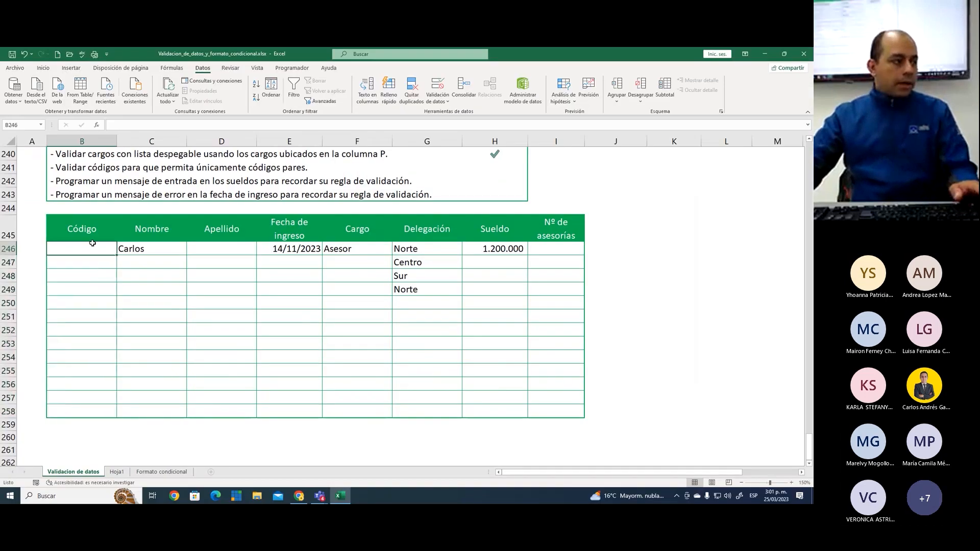
type("2")
key("Return")
type("4")
key("Return")
type("6")
key("Return")
type("8")
key("Return")
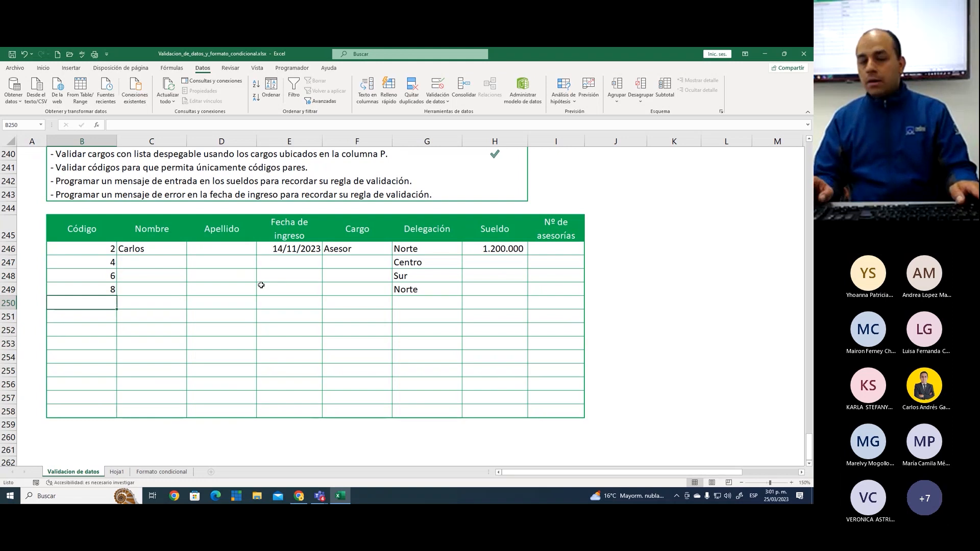
Test the rule by trying the odd codes 1, 3, 7 and 9 in B250, and cancel the entry
type("1")
key("Return")
key("Return")
type("3")
key("Return")
key("Return")
key("Return")
key("Return")
type("7")
key("Return")
key("Return")
type("9")
key("Return")
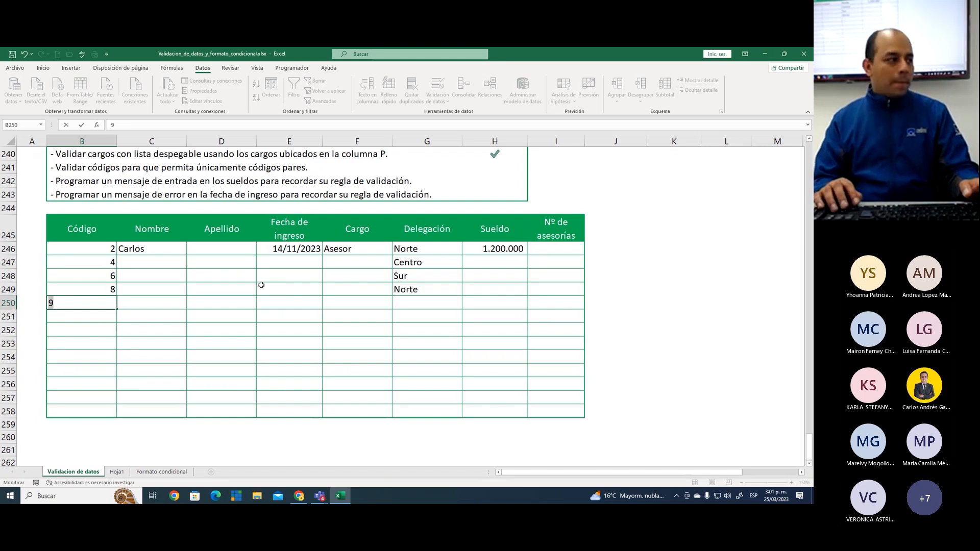
key("Escape")
key("Up")
key("Up")
key("Up")
key("Up")
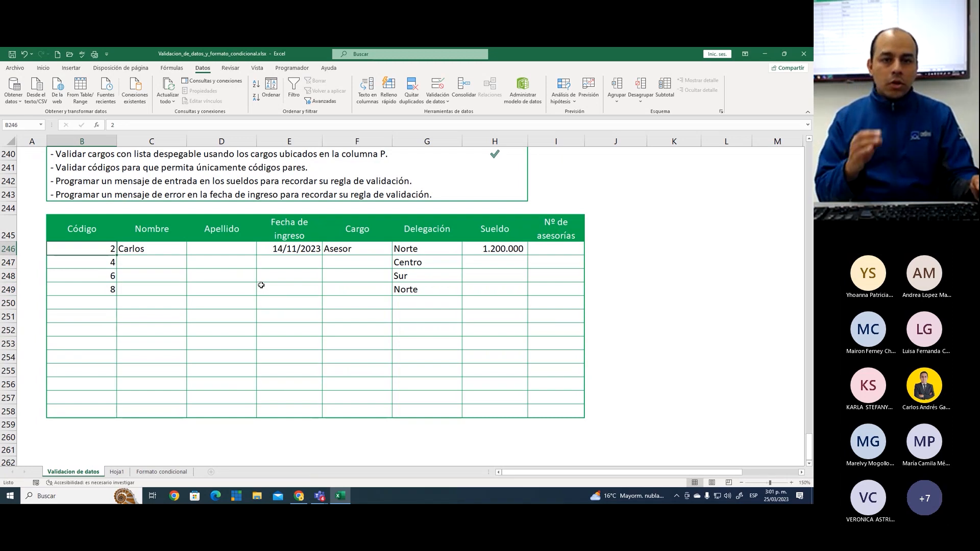
key("Down")
key("Down")
key("Up")
key("Up")
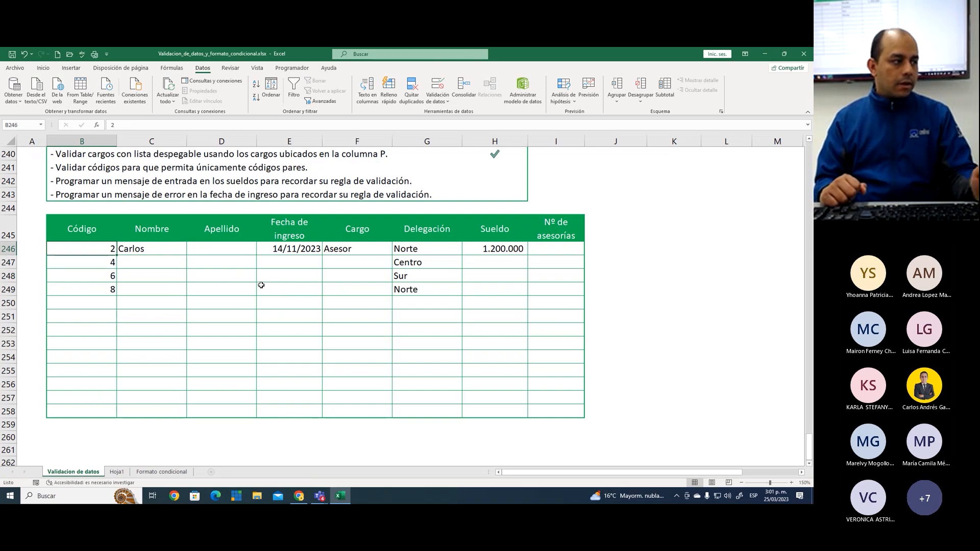
key("Down")
key("Down")
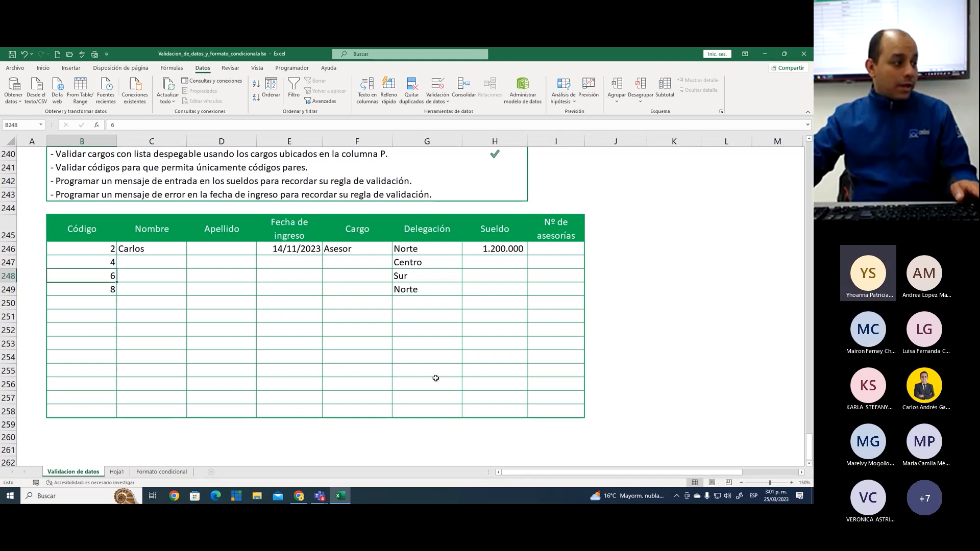
Review the custom validation formula applied to the Código cells B246:B258, briefly ticking it on screen, and close the rule
mouse_move(80, 253)
left_mouse_down()
mouse_move(92, 278)
mouse_move(97, 415)
left_mouse_up()
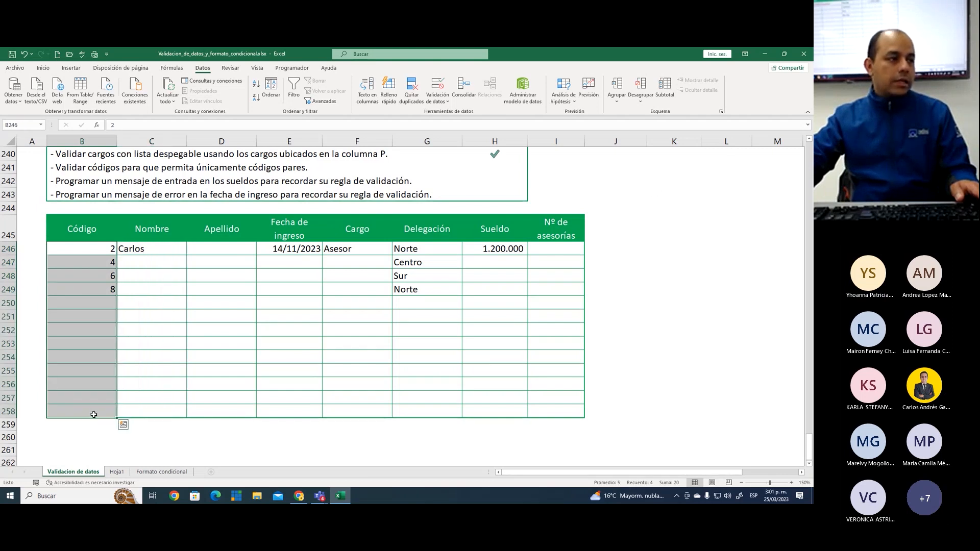
left_click(440, 84)
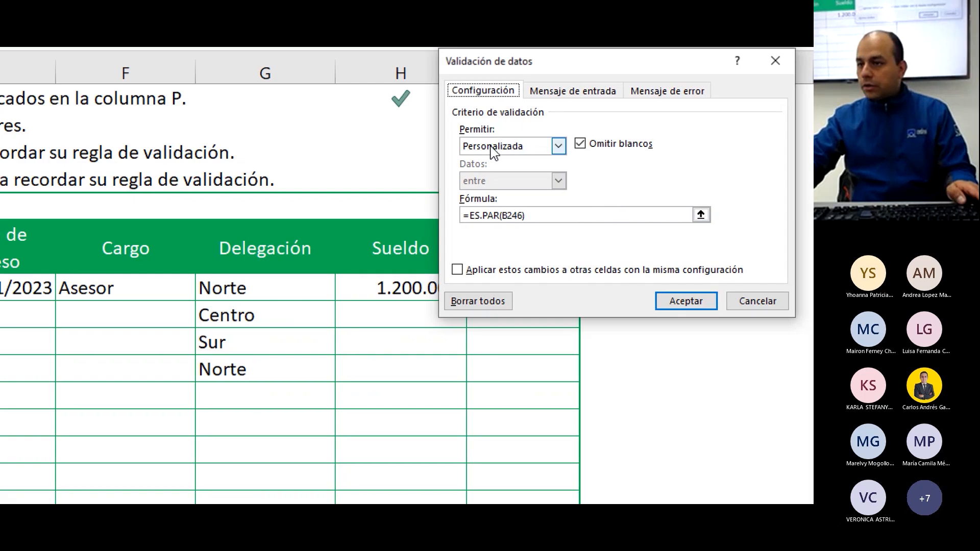
left_click(536, 221)
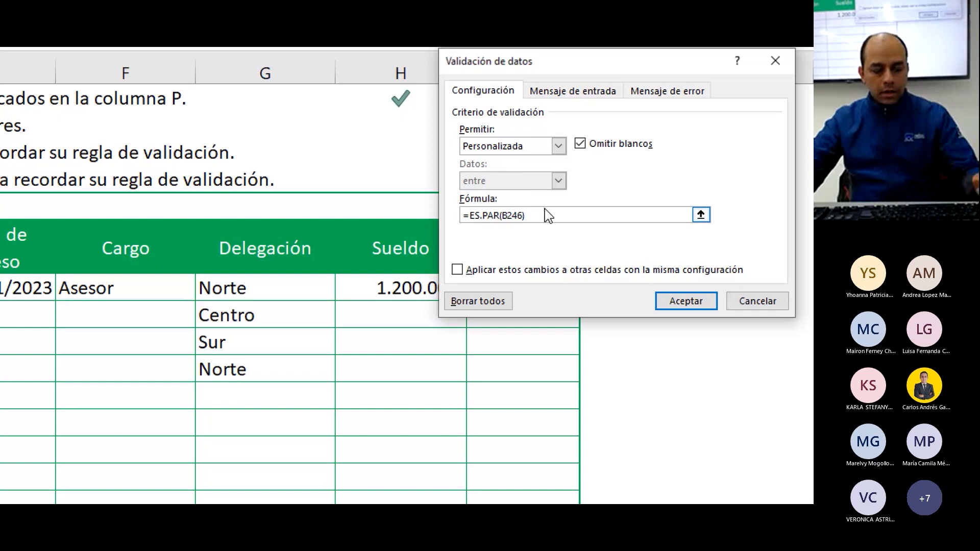
mouse_move(532, 210)
left_mouse_down()
mouse_move(536, 220)
mouse_move(546, 200)
left_mouse_up()
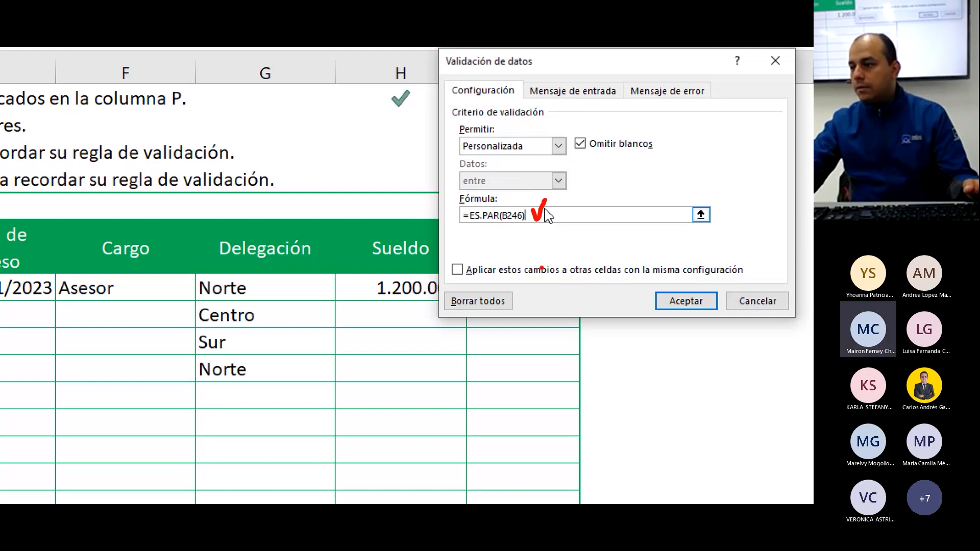
key("Escape")
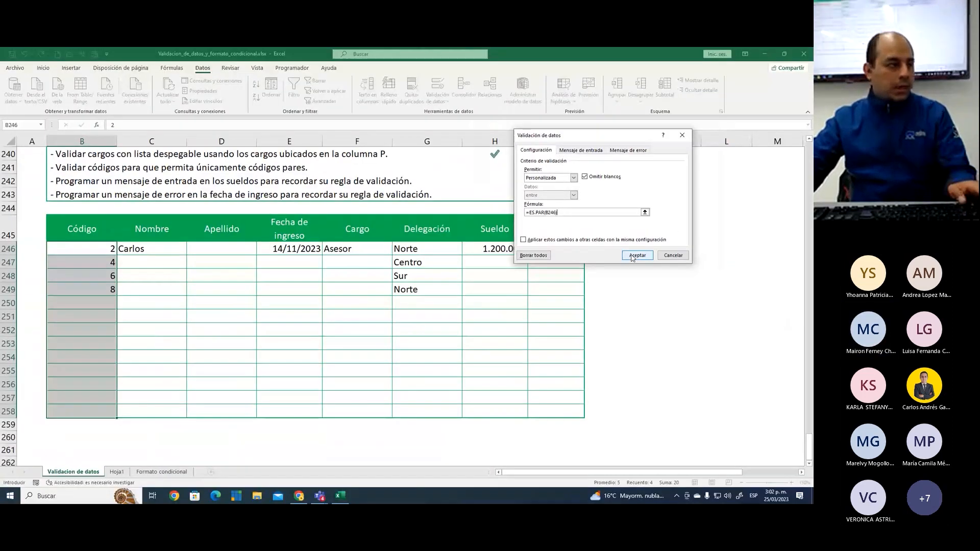
left_click(661, 301)
left_click(63, 312)
left_click(81, 250)
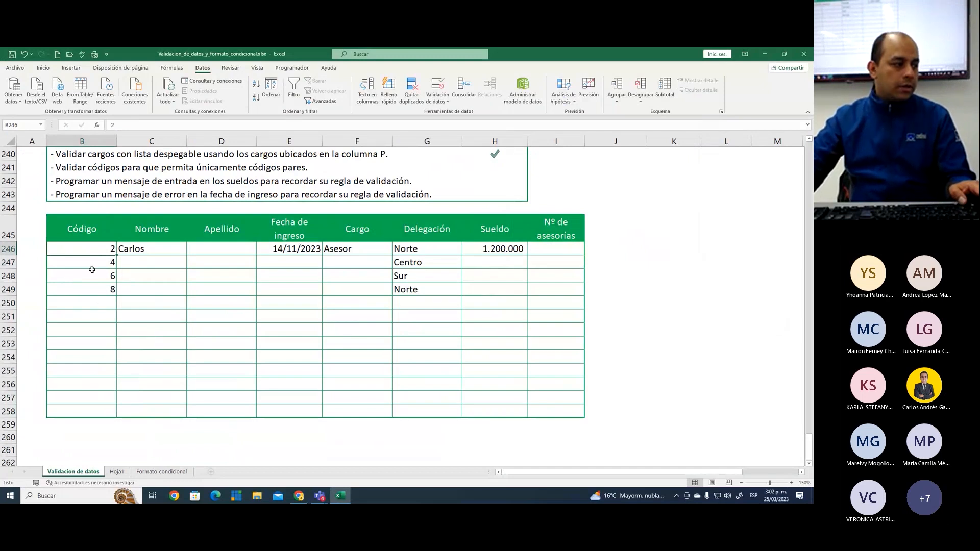
Delete the empty Hoja1 sheet and return to the Validacion de datos sheet
left_click(100, 301)
right_click(125, 474)
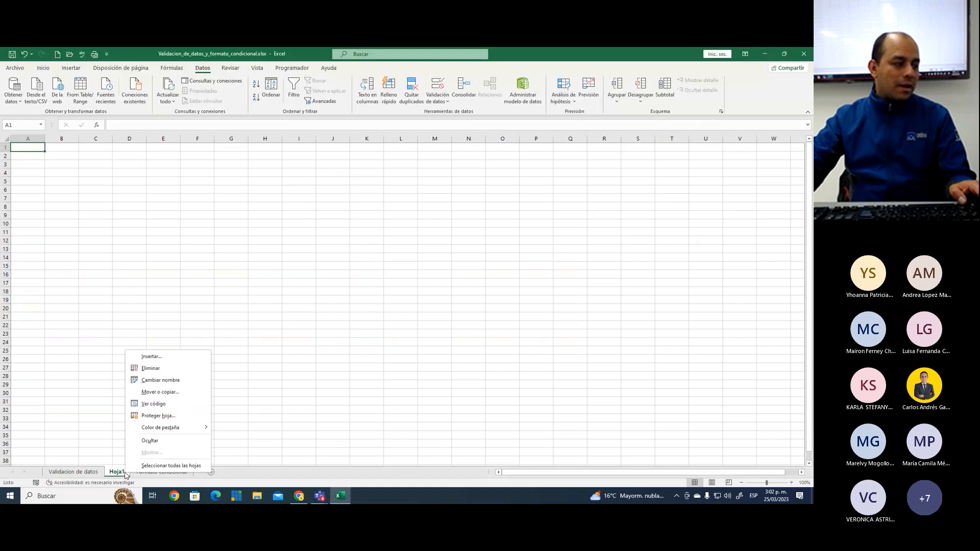
left_click(167, 369)
left_click(86, 473)
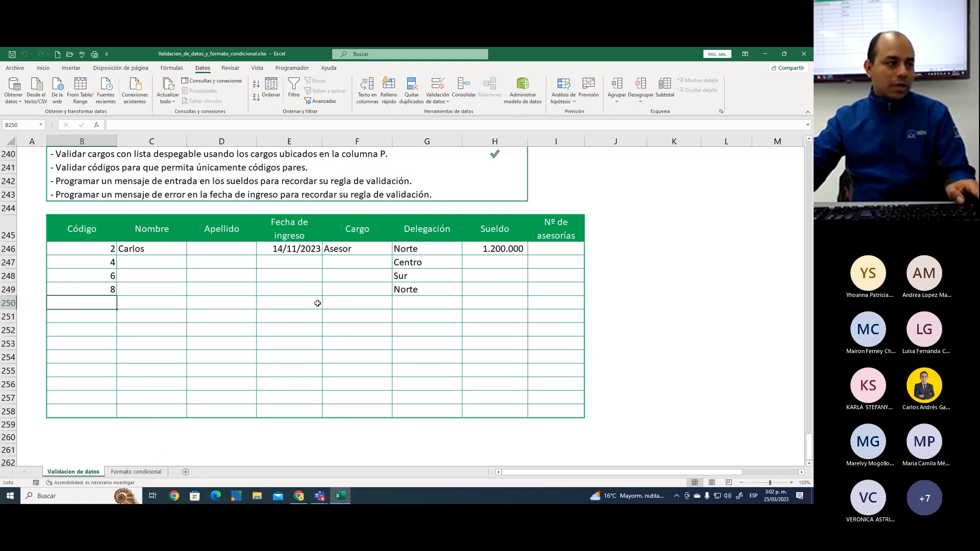
Mark the even-codes instruction as completed with a check mark in Resultado cell H241
left_click(181, 301)
scroll(310, 323, "up", 3)
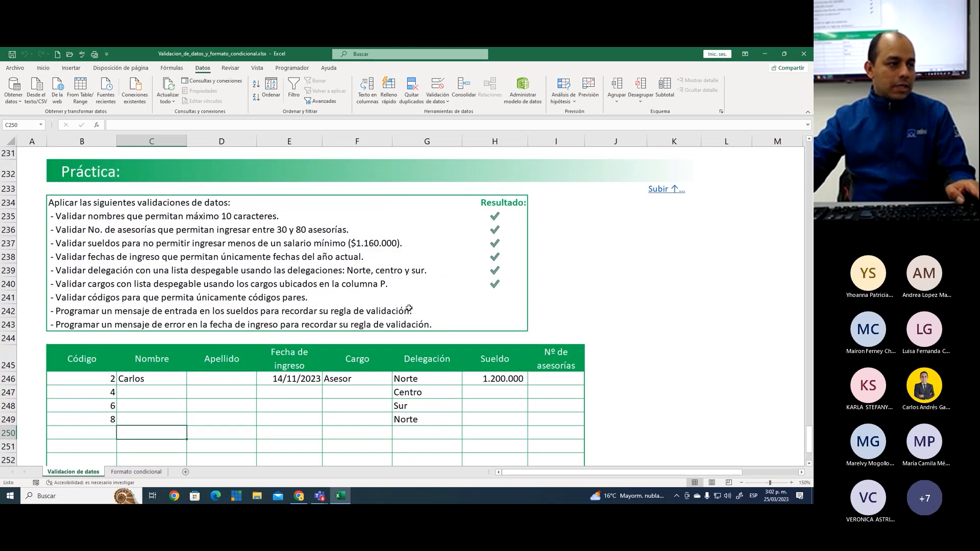
left_click(505, 298)
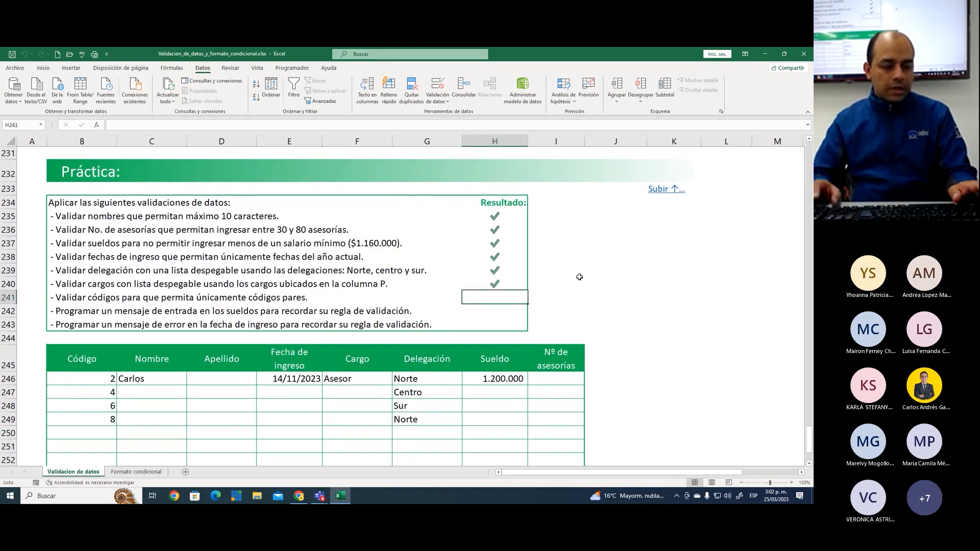
type("P")
key("Return")
key("Up")
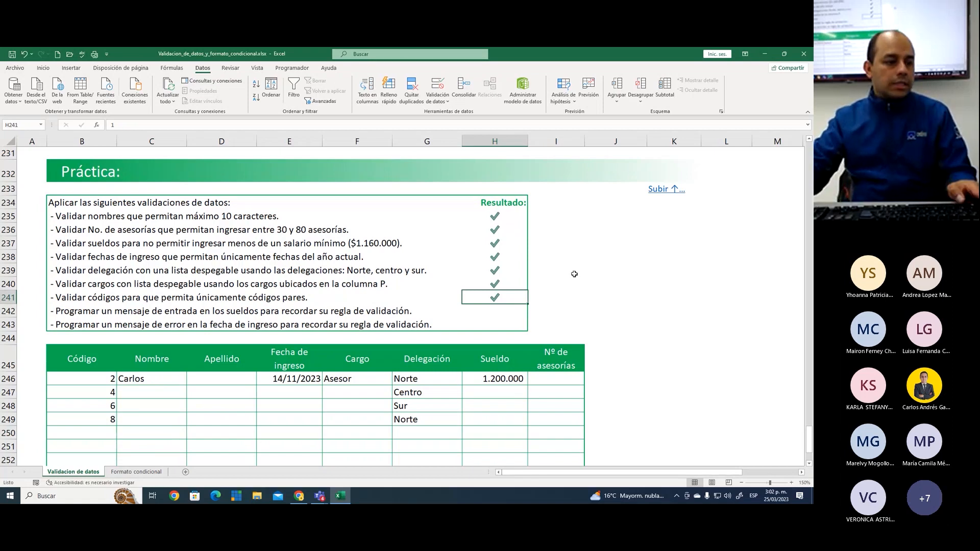
left_click(603, 256)
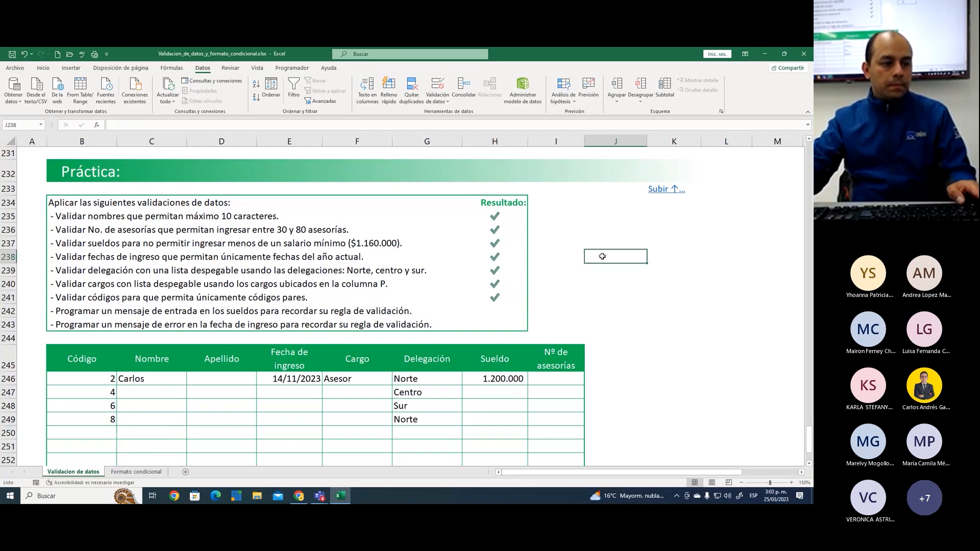
Review the Práctica instructions and outline the two remaining ones, about the entry and error messages, on screen
left_click(613, 239)
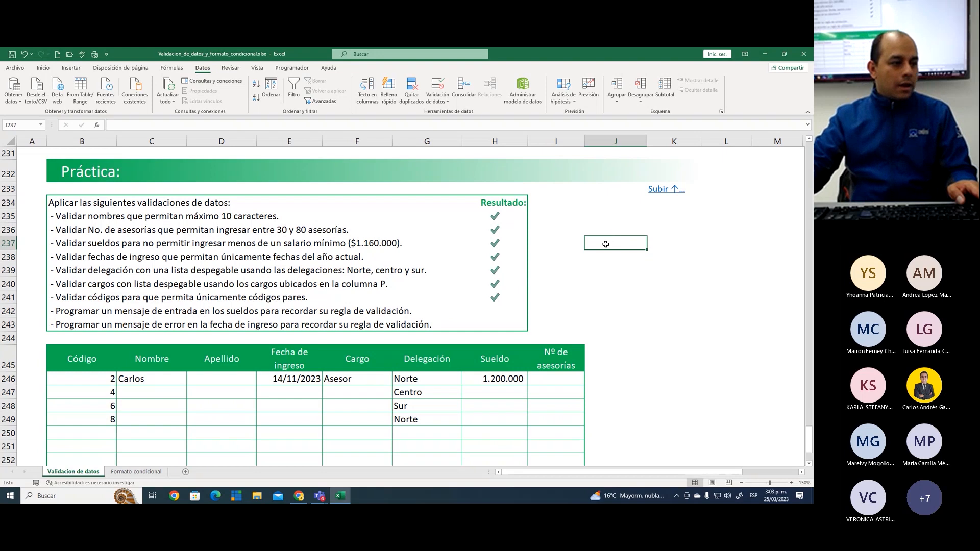
left_click(604, 273)
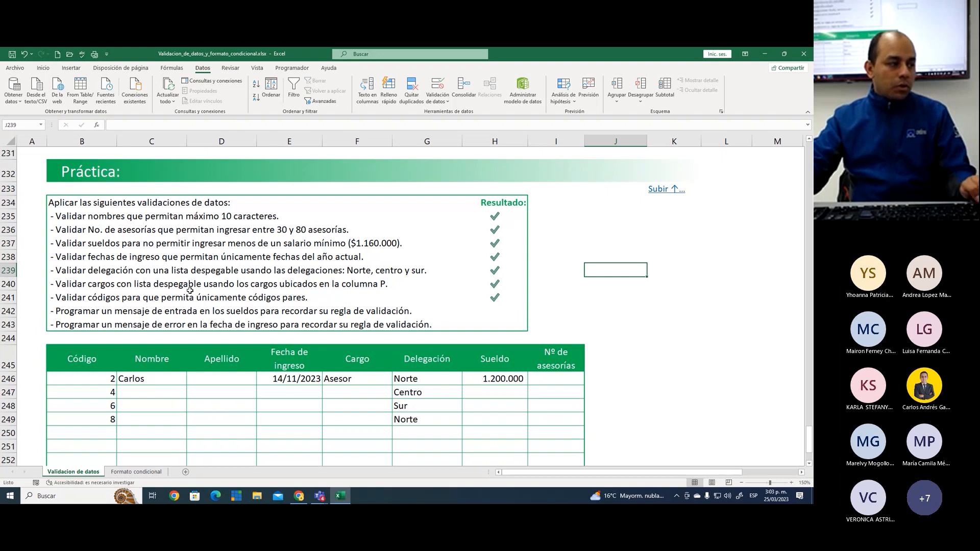
mouse_move(47, 301)
left_mouse_down()
mouse_move(452, 343)
mouse_move(442, 334)
left_mouse_up()
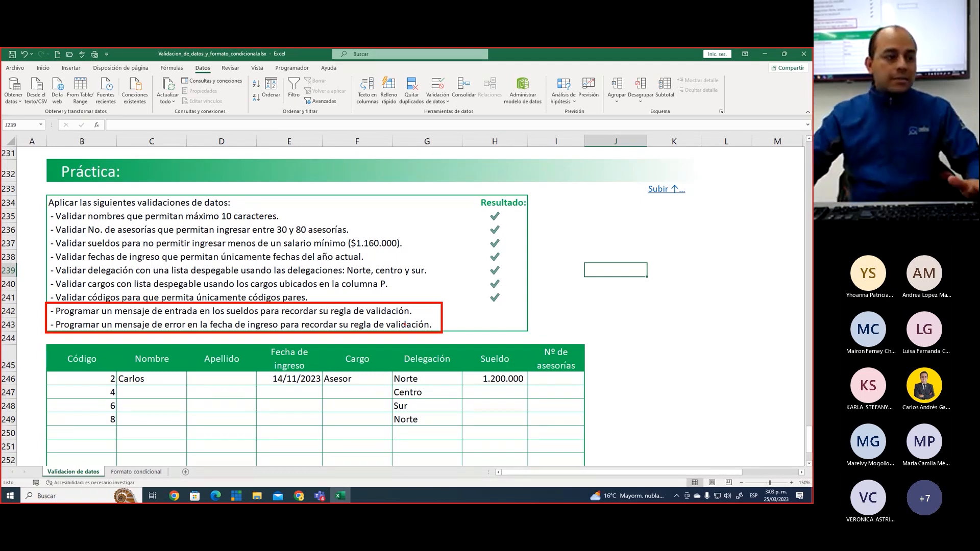
Test the minimum-salary rule by trying 1100000 in Sueldo cell H247, and cancel the entry
scroll(381, 340, "down", 4)
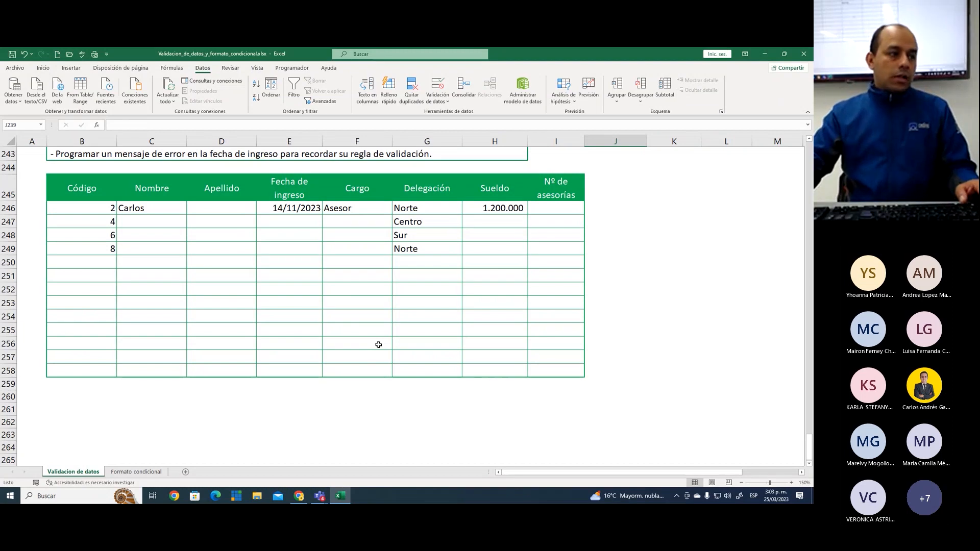
left_click(494, 221)
type("1100000")
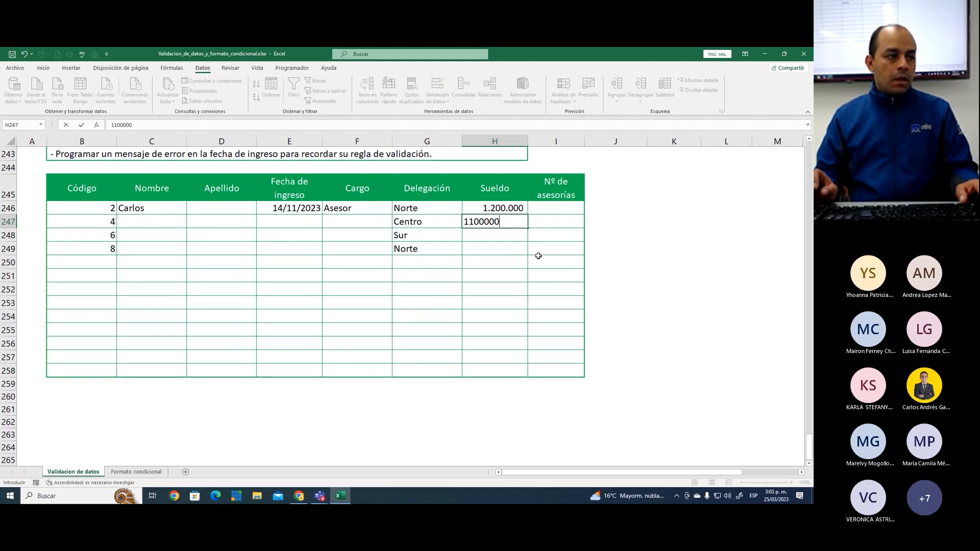
key("Return")
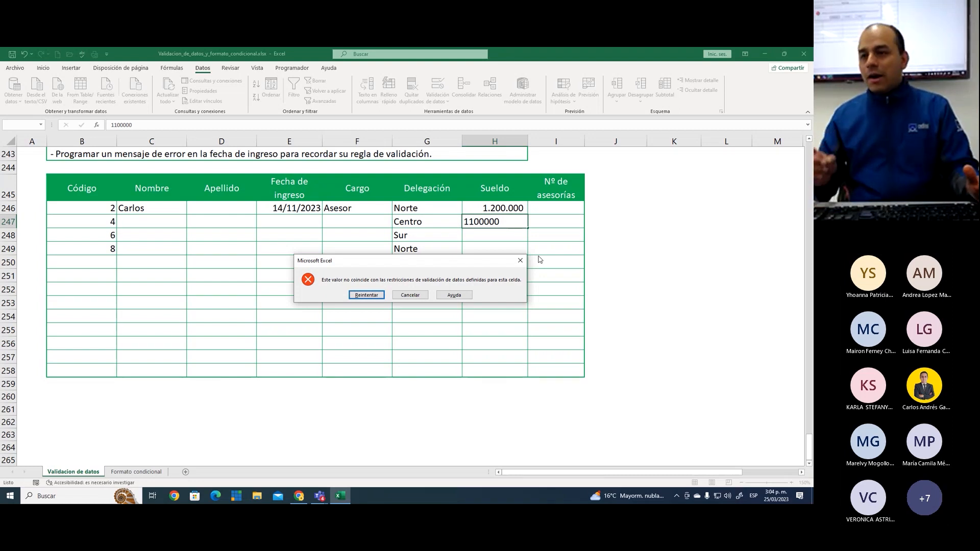
key("Escape")
key("Up")
key("Up")
key("Up")
key("Up")
key("Up")
key("Up")
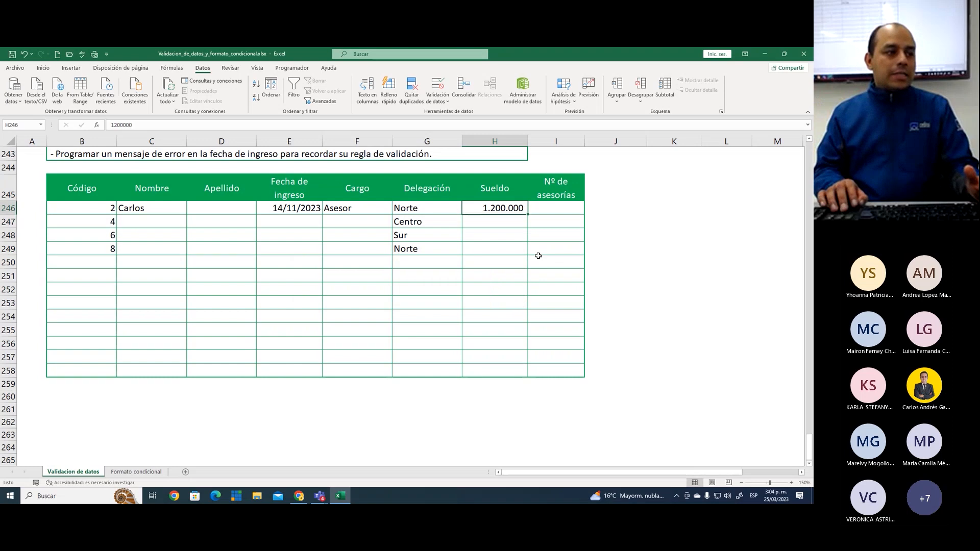
Outline the entry-message instruction in row 242 and the Sueldo cells H246:H258 on screen, and clear the marks
key("Up")
key("Up")
key("Up")
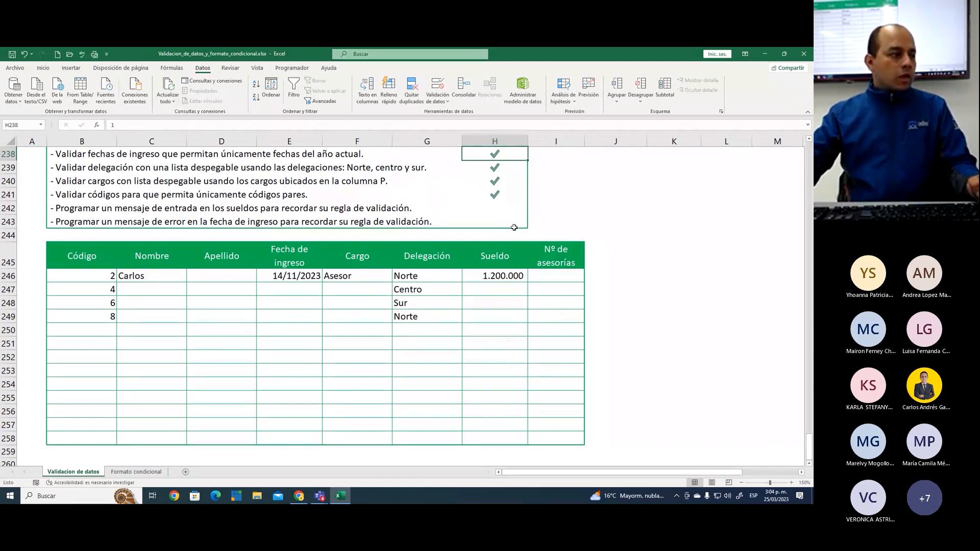
left_click_drag(49, 199, 431, 214)
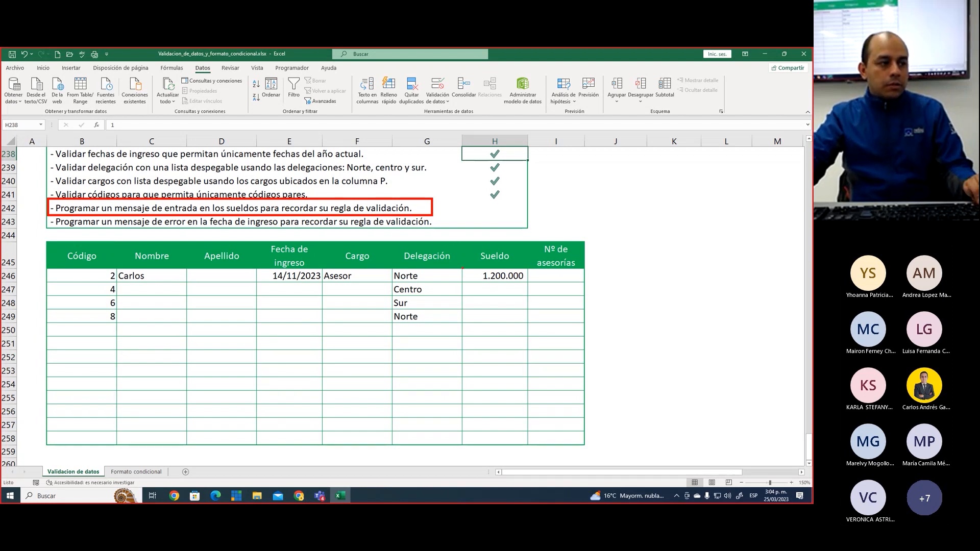
mouse_move(461, 268)
left_mouse_down()
mouse_move(509, 366)
mouse_move(528, 444)
left_mouse_up()
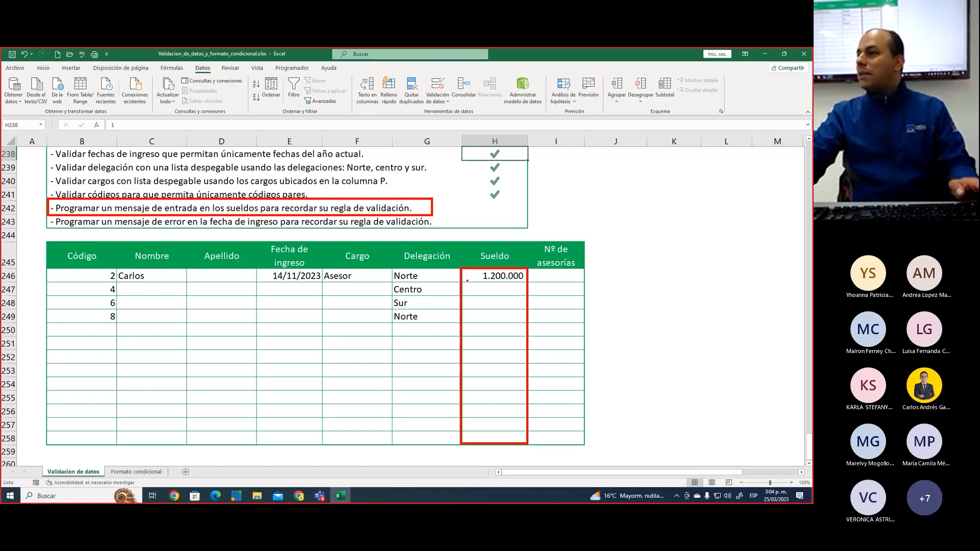
key("Escape")
Start an entry message in the data validation of Sueldo cells H246:H258 and title it "Info"
left_click_drag(480, 278, 485, 438)
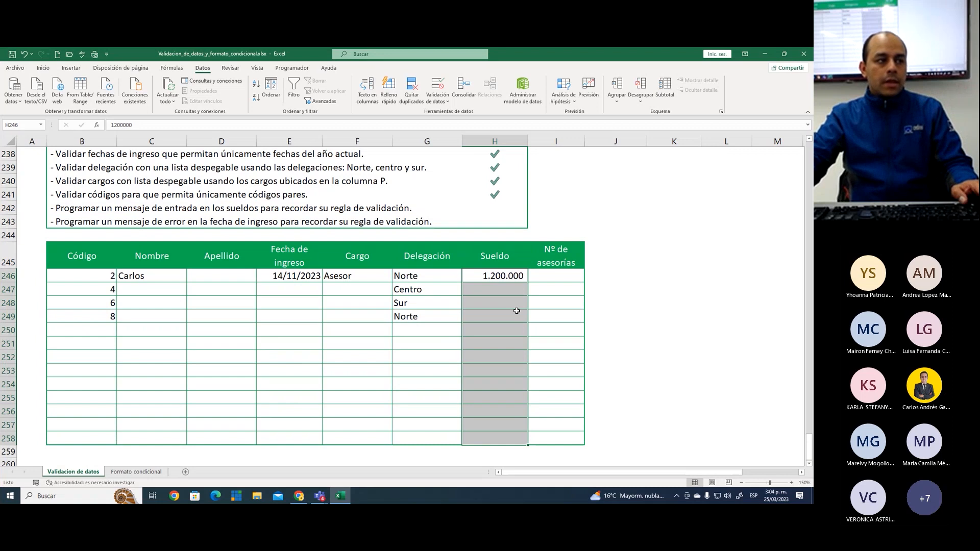
left_click(438, 86)
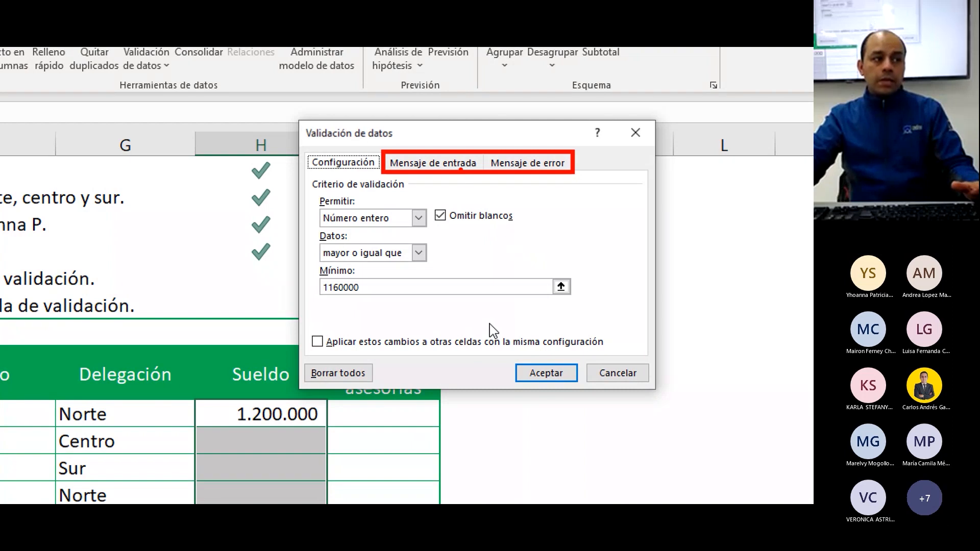
left_click(429, 162)
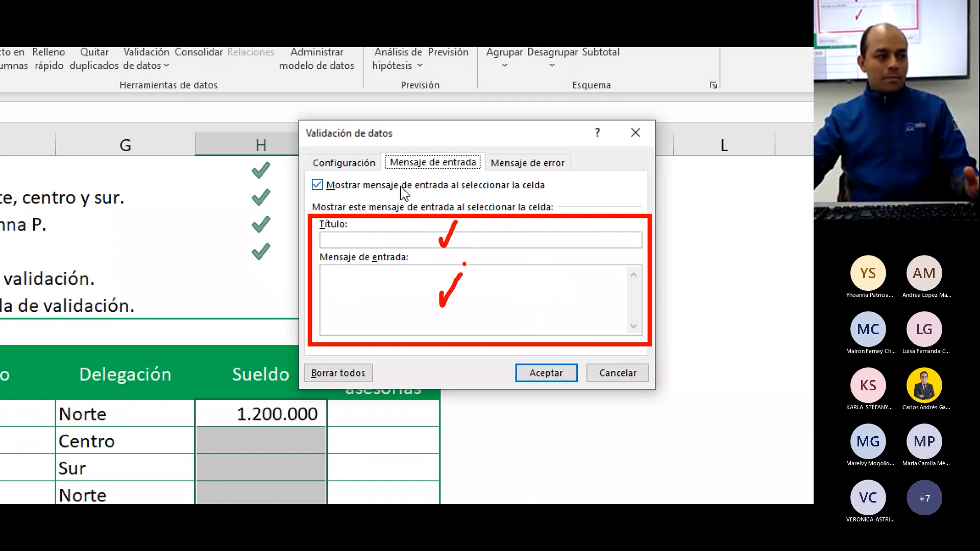
left_click(368, 243)
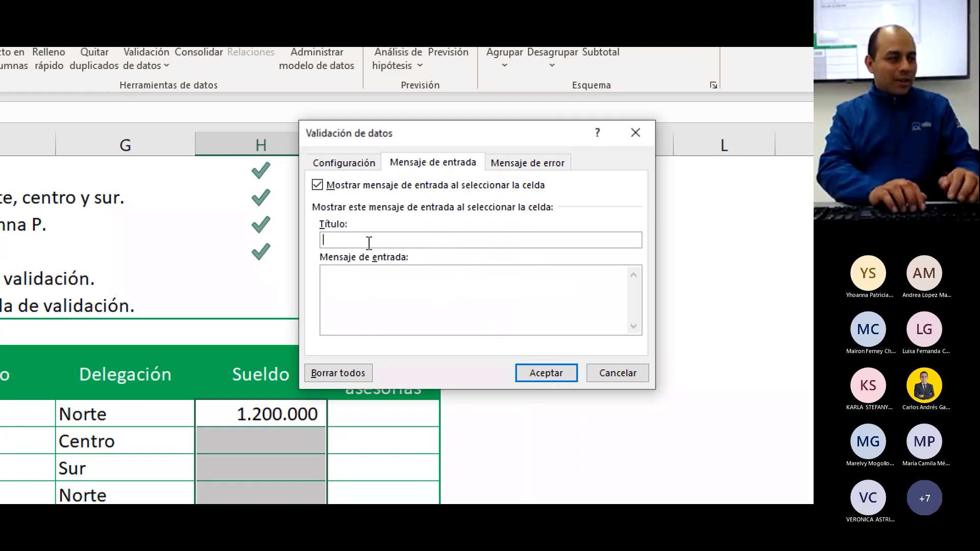
type("INFO")
key("BackSpace")
key("BackSpace")
key("BackSpace")
key("BackSpace")
type("Info")
key("Tab")
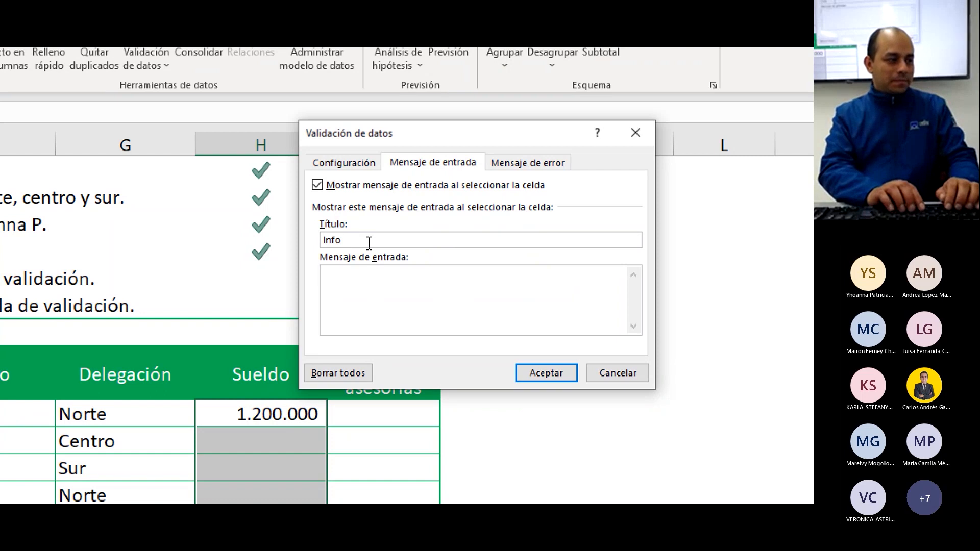
Write the entry message "Solo se permiten sueldos superiores a un salario mínimo ($1.160.000)." and apply it to the Sueldo cells
type("Solo se p")
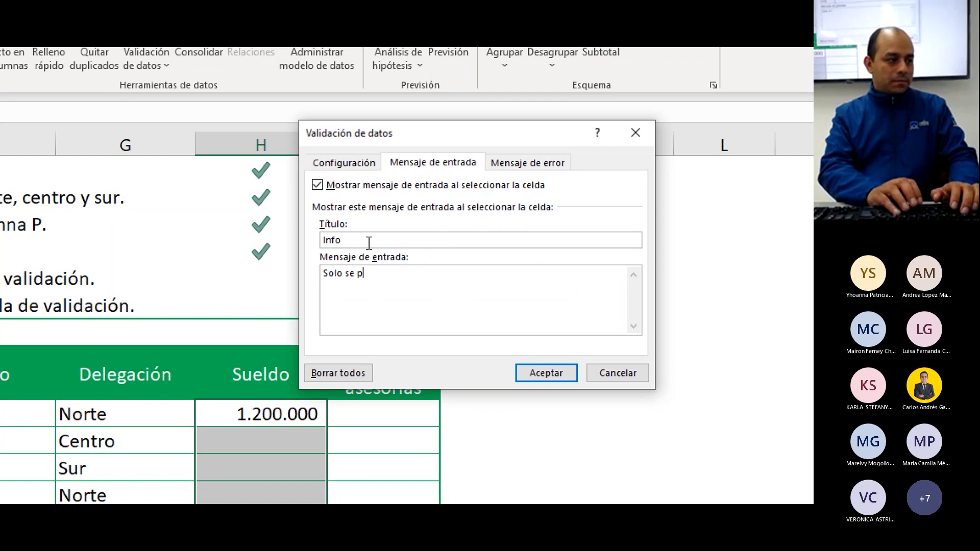
type("ermiten sueldos su")
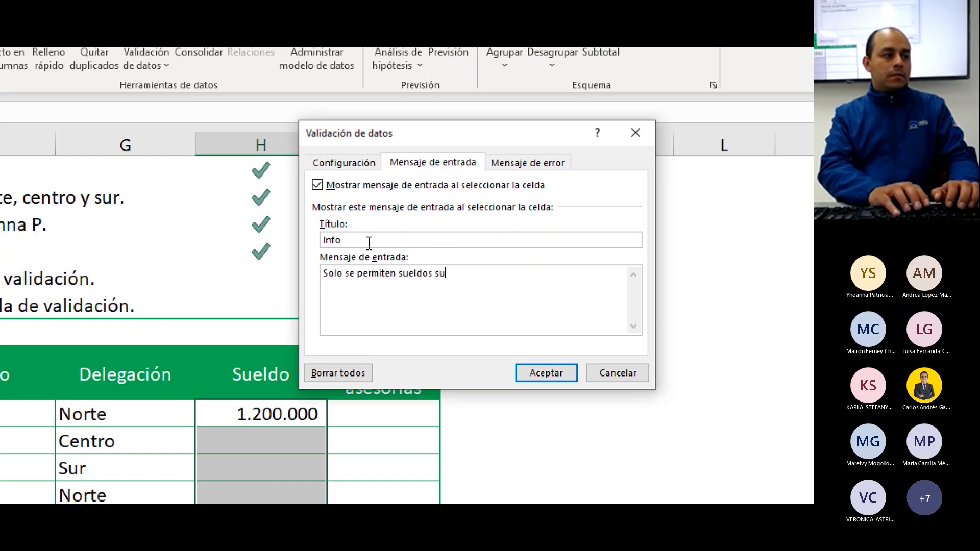
type("periores a un salario ")
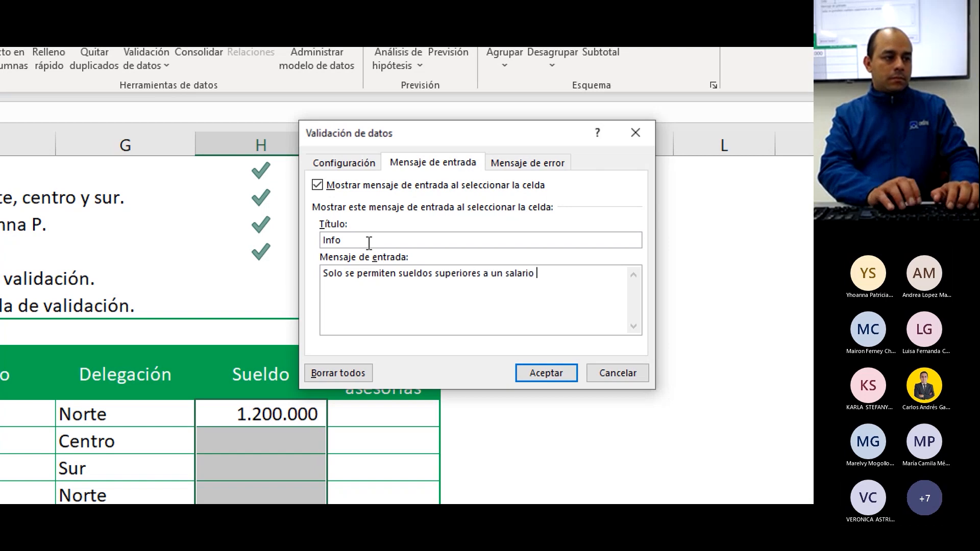
type("minimo")
key("BackSpace")
key("BackSpace")
key("BackSpace")
key("BackSpace")
key("BackSpace")
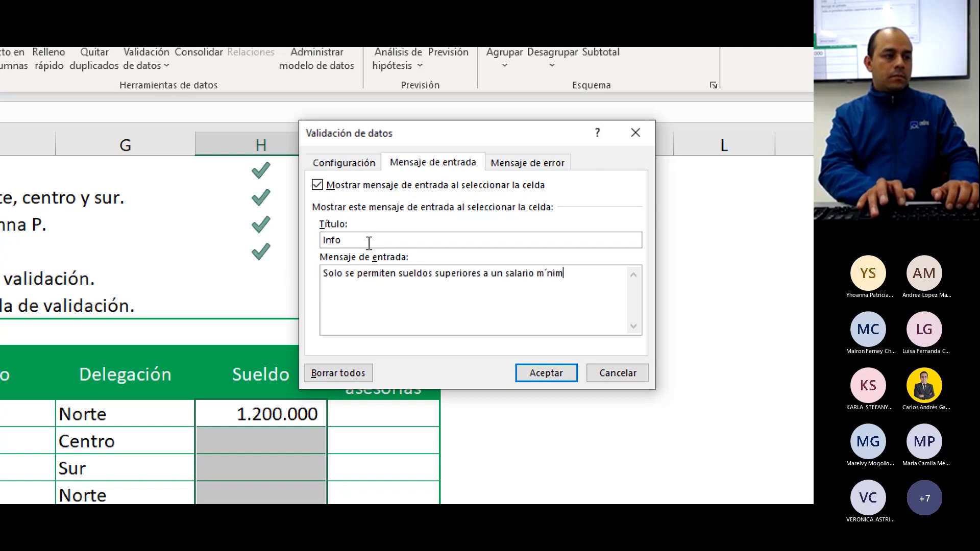
type("ínimo (1")
key("BackSpace")
type("$1.160.000).")
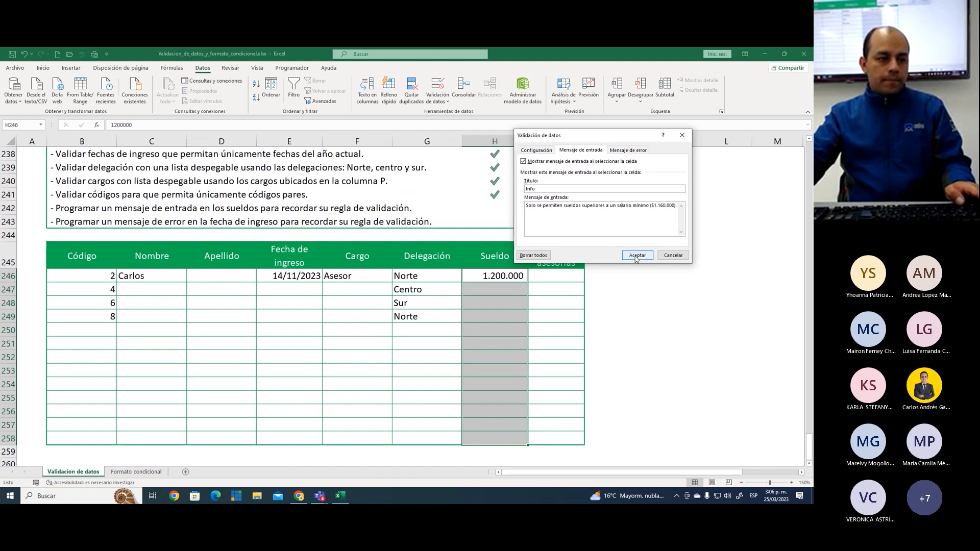
left_click(637, 255)
Check the entry message by selecting various cells across the Sueldo range H246:H258
left_click(494, 278)
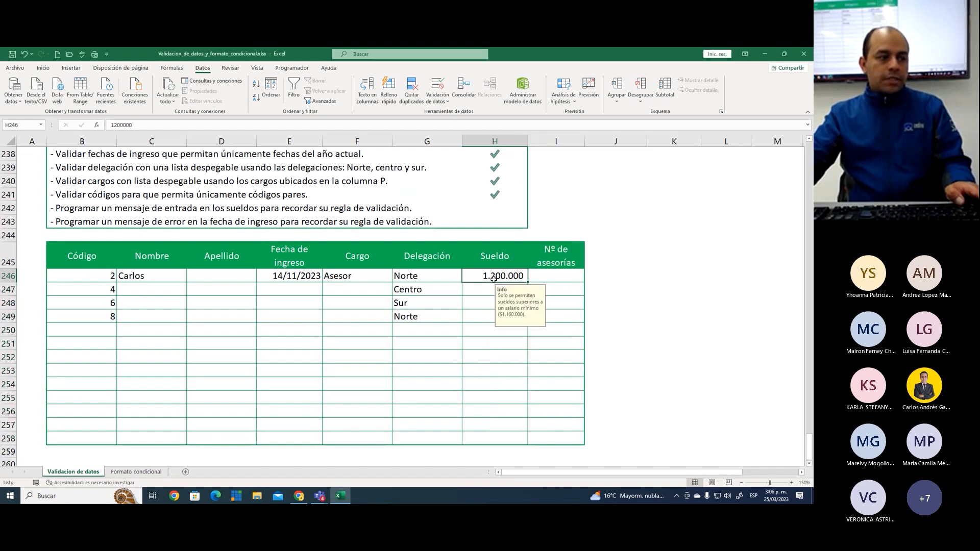
left_click(488, 289)
left_click(487, 303)
left_click(489, 316)
left_click(490, 329)
left_click(499, 279)
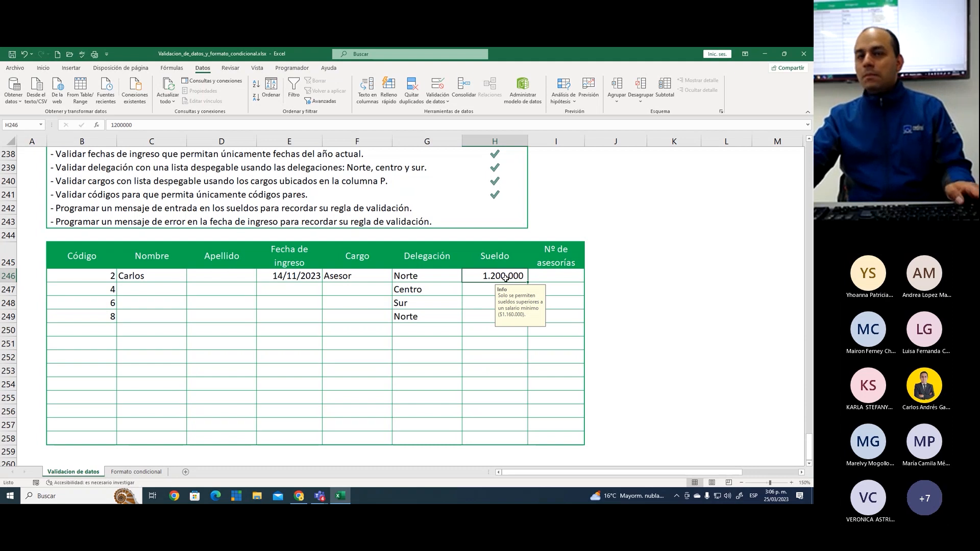
left_click(480, 292)
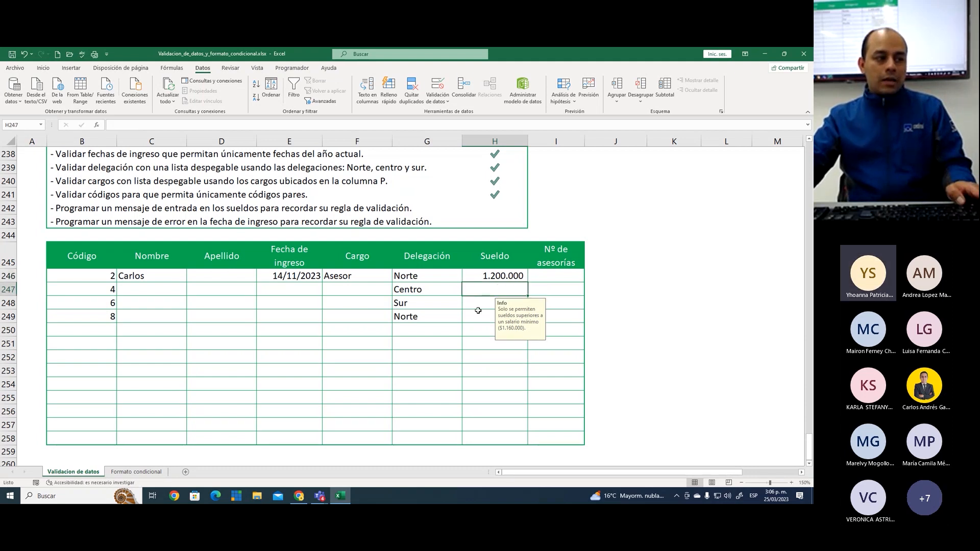
left_click(478, 314)
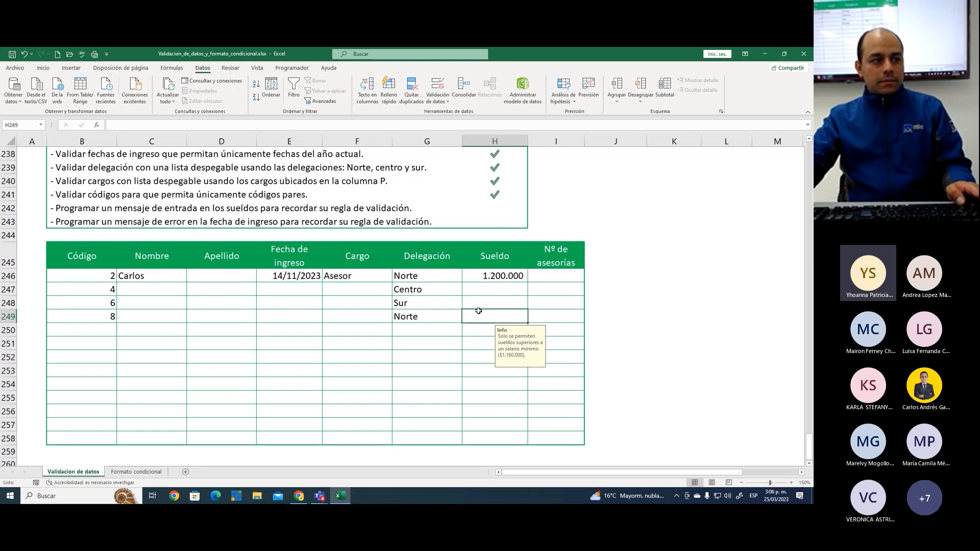
left_click(486, 348)
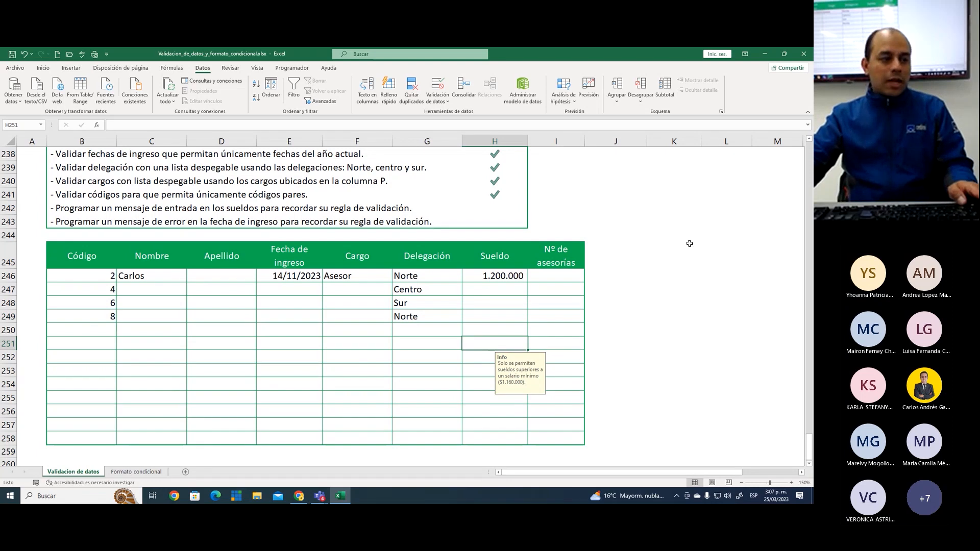
left_click(494, 409)
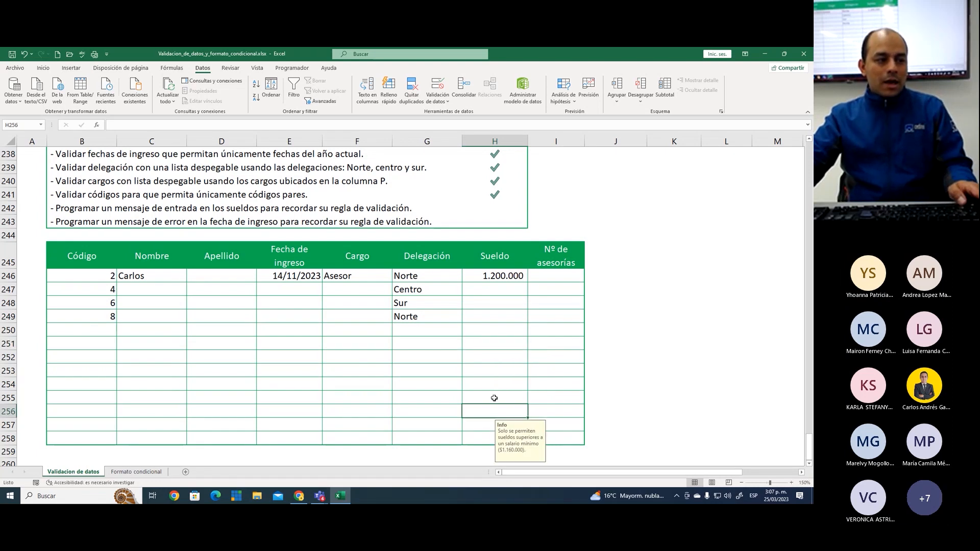
left_click(503, 342)
left_click(506, 312)
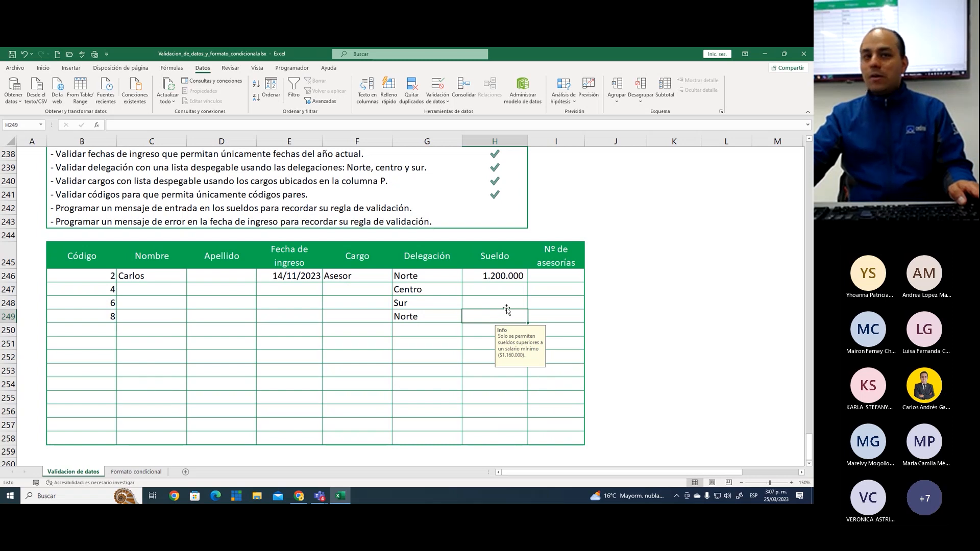
left_click_drag(508, 276, 520, 442)
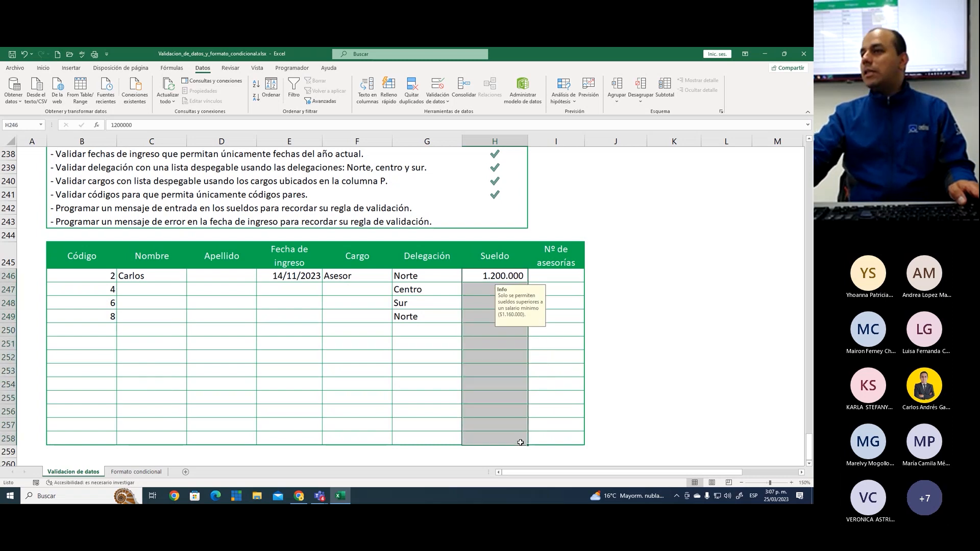
left_click(512, 406)
left_click(506, 330)
left_click(504, 275)
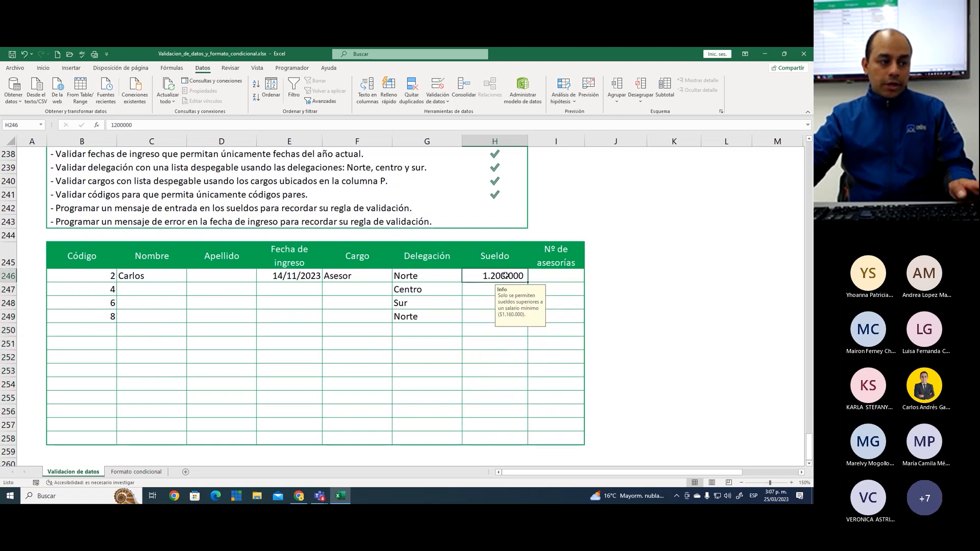
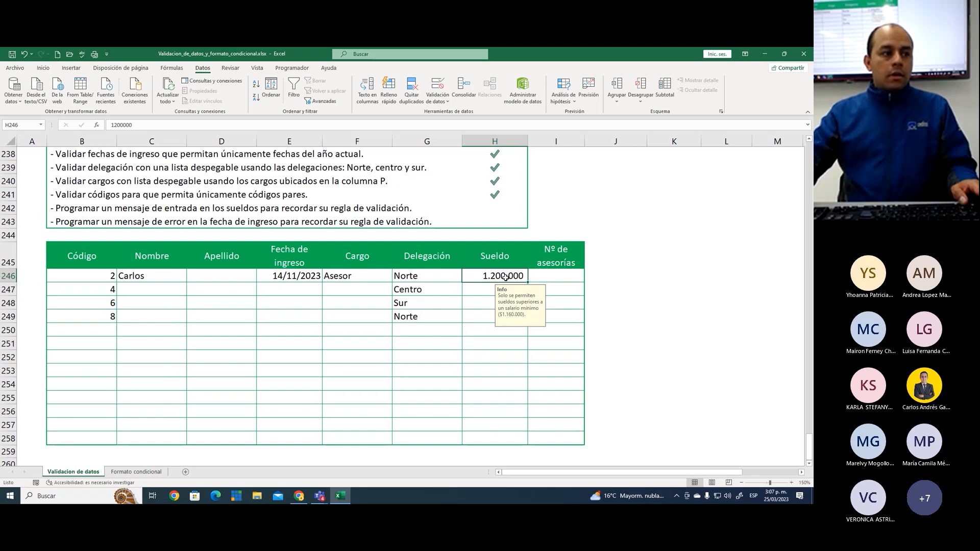
Review the entry-message title and text in the data validation of Sueldo cells H246:H258 and close it without changes
left_click_drag(506, 278, 507, 435)
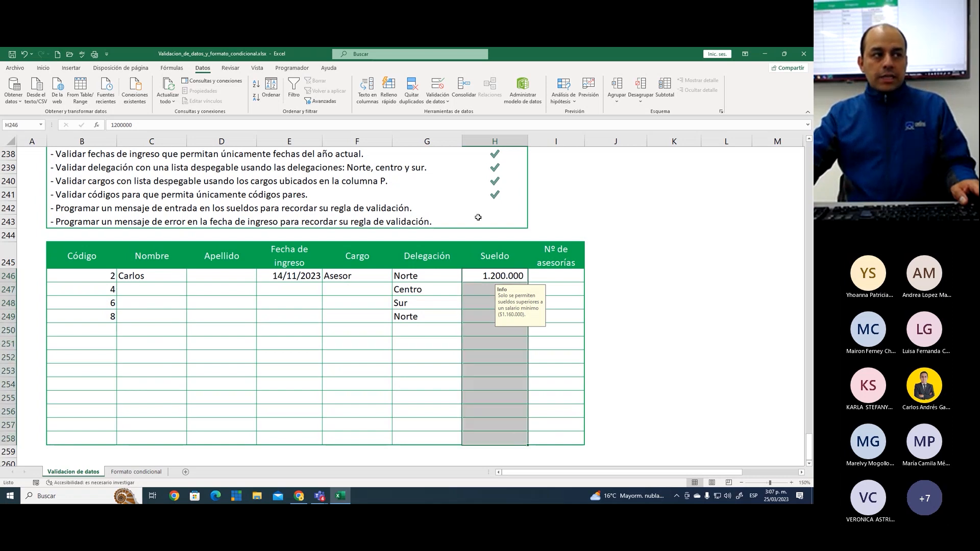
left_click(437, 85)
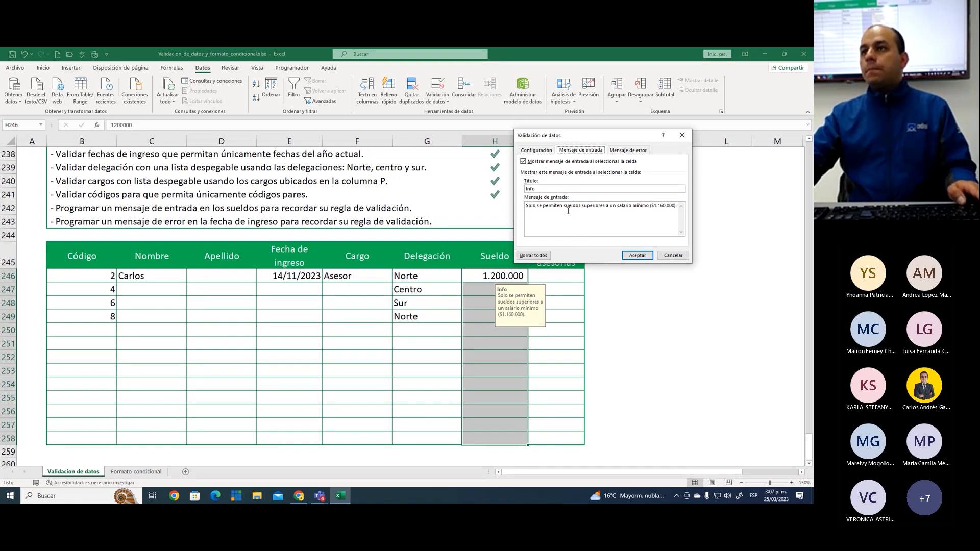
left_click(669, 256)
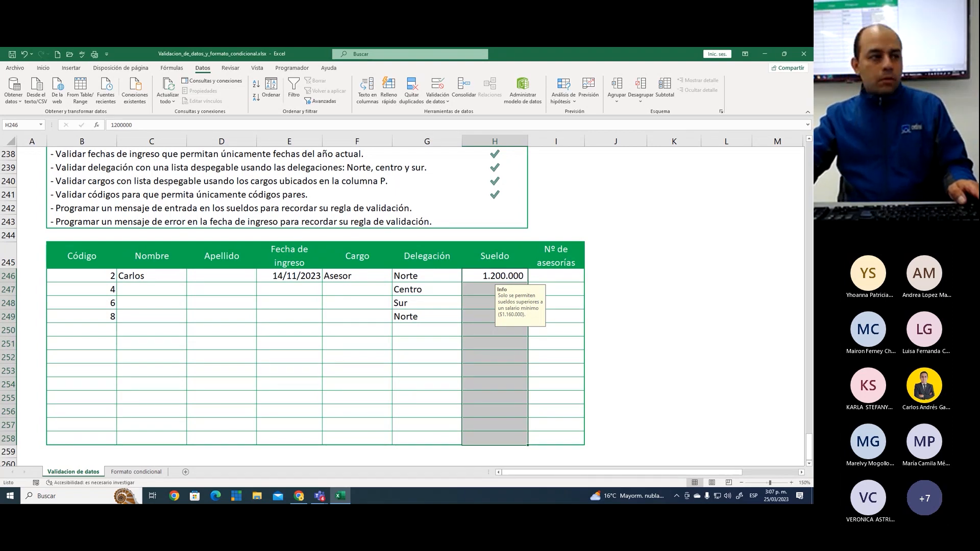
Check the entry message on Sueldo cells H246, H250 and H248
left_click(489, 275)
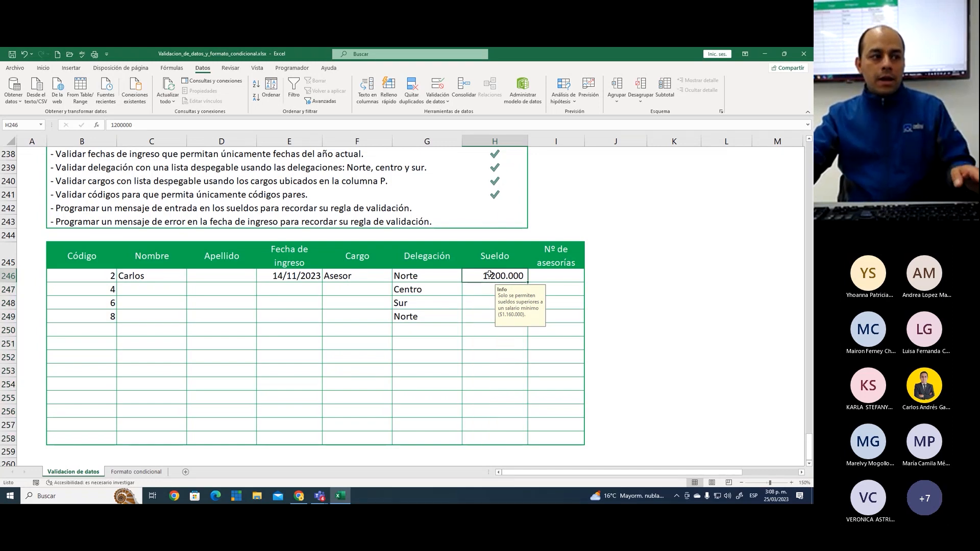
left_click(487, 332)
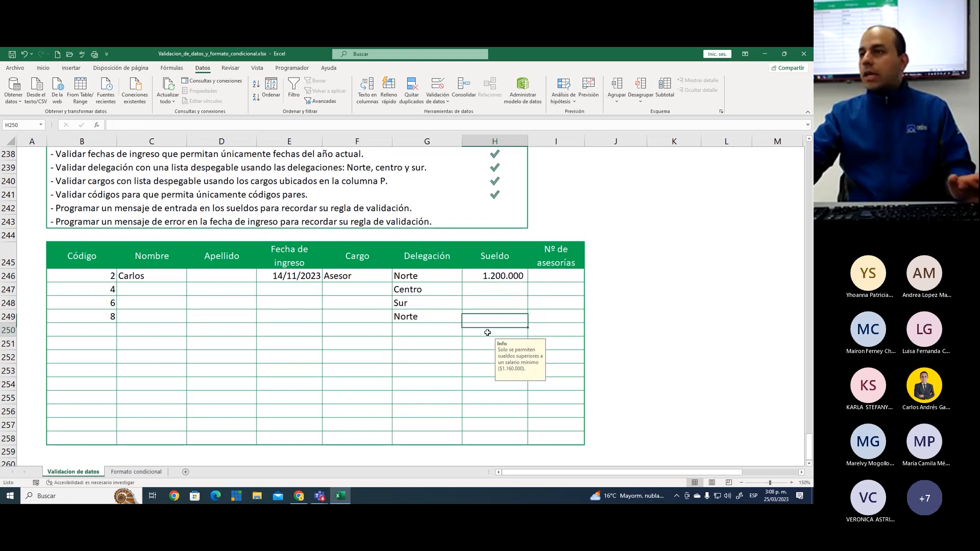
left_click(501, 301)
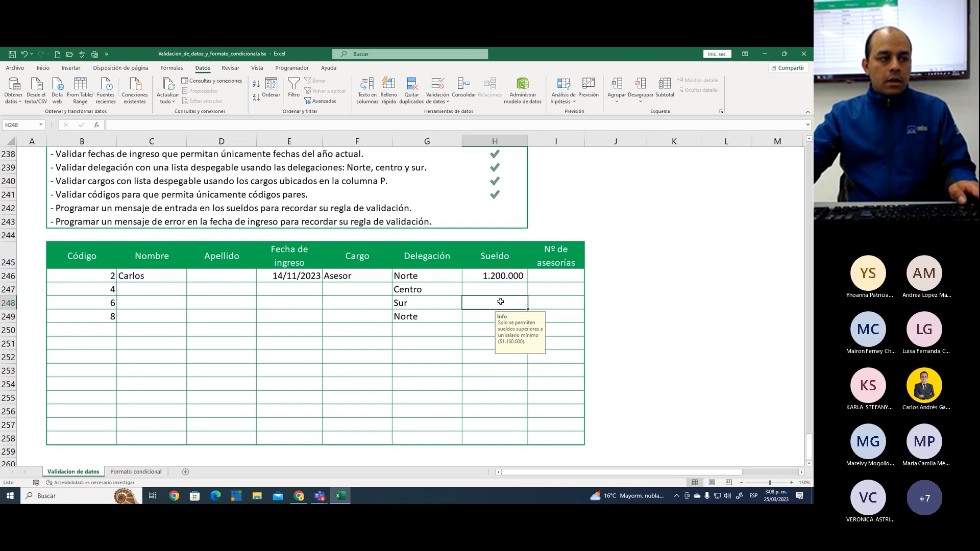
left_click(505, 280)
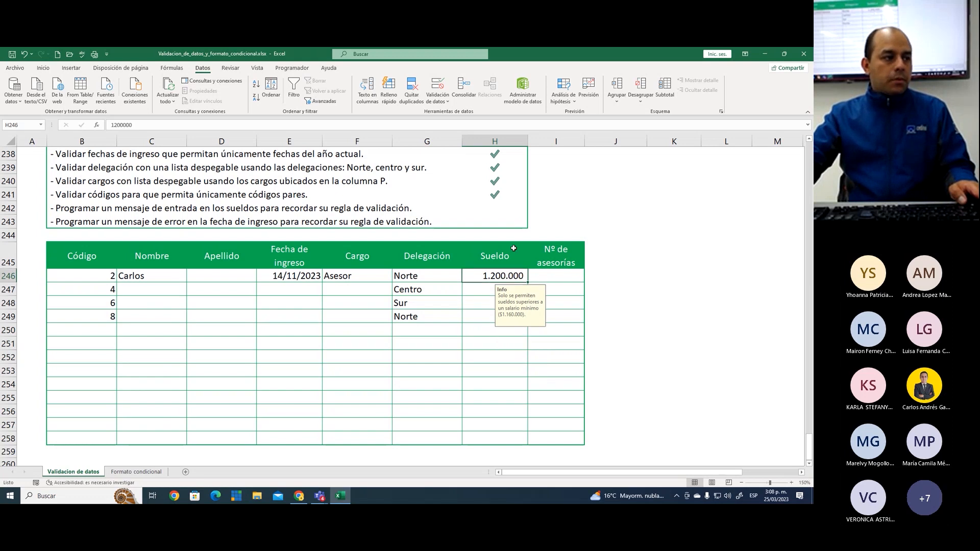
Mark the Sueldo entry-message rule as completed by entering 1 in Resultado cell H242
scroll(513, 248, "up", 2)
left_click(501, 295)
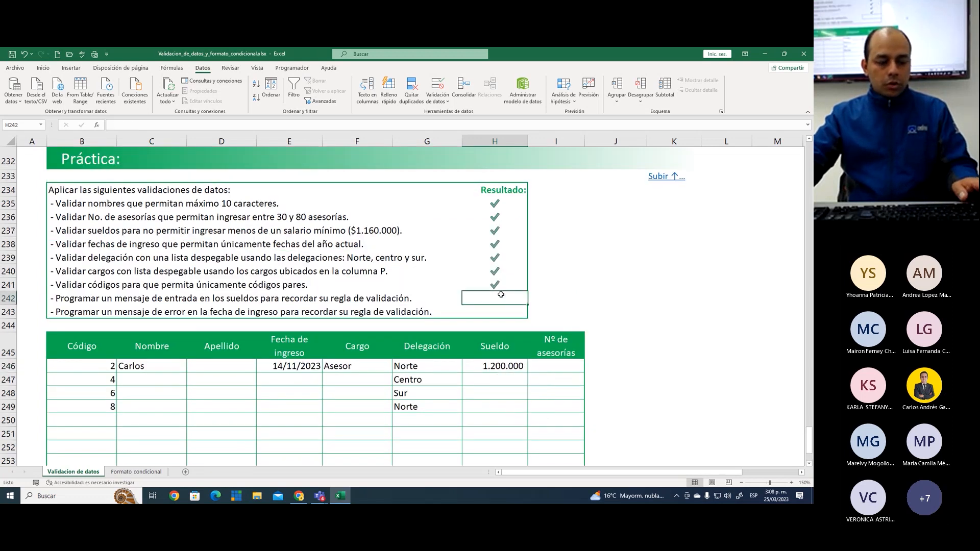
type("1")
key("Return")
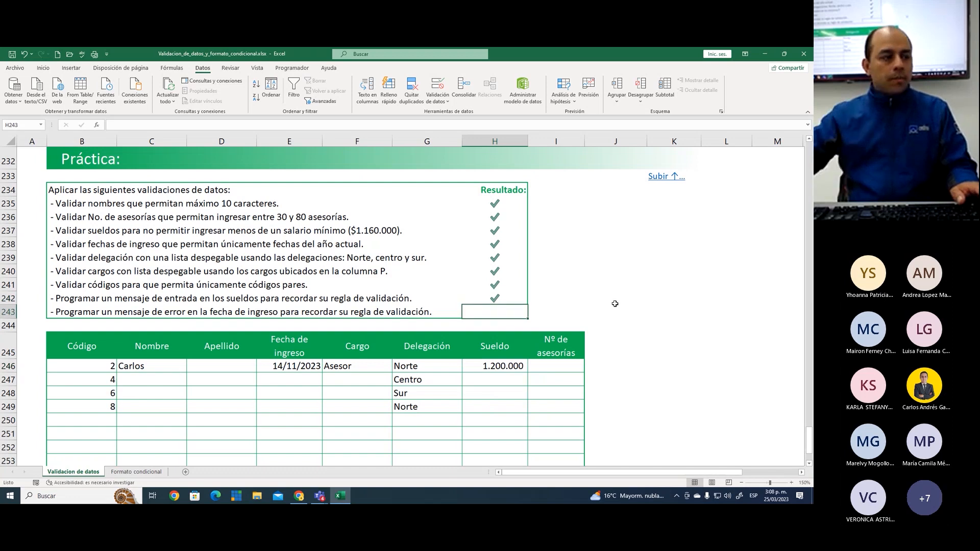
left_click(602, 255)
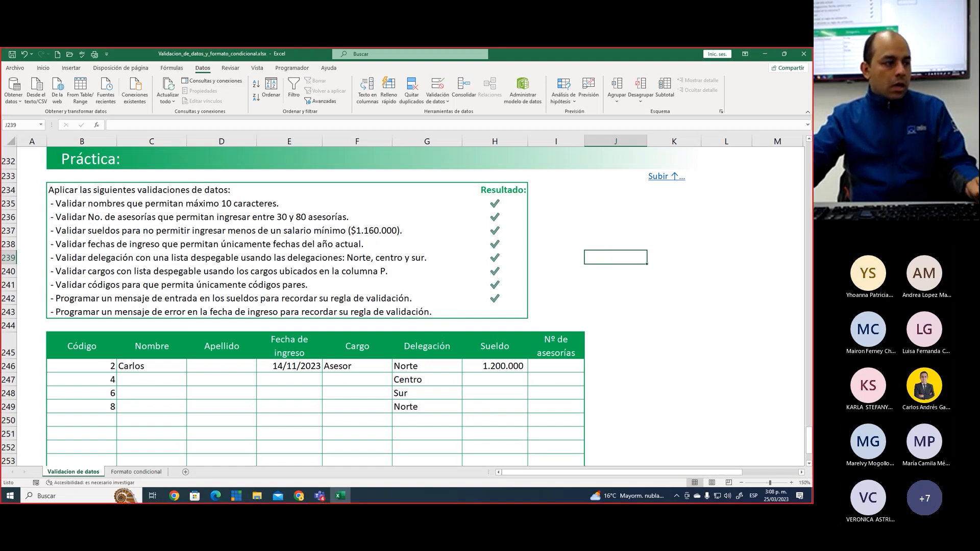
Outline the error-message instruction in row 243 and the Fecha de ingreso cells E246:E258 on screen, and clear the marks
left_click_drag(49, 304, 438, 319)
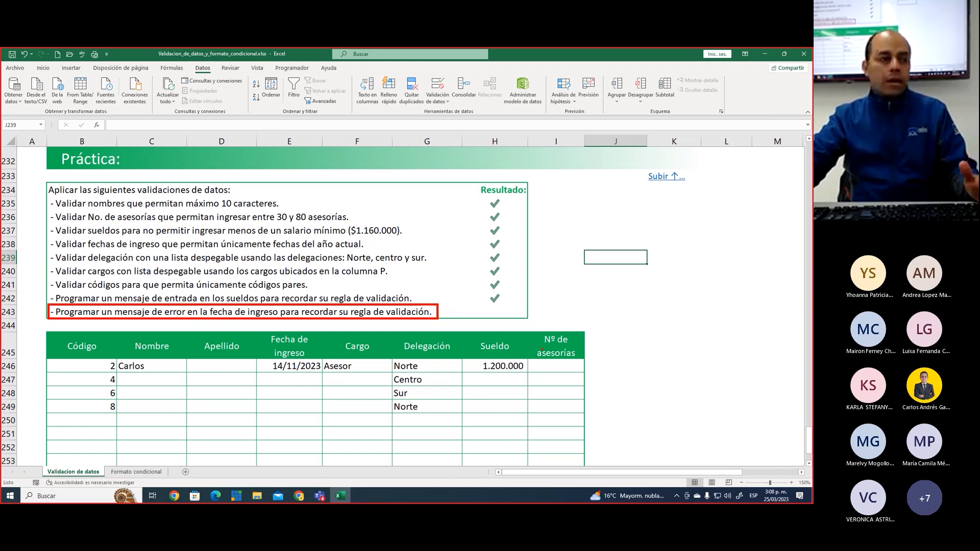
scroll(343, 354, "down", 3)
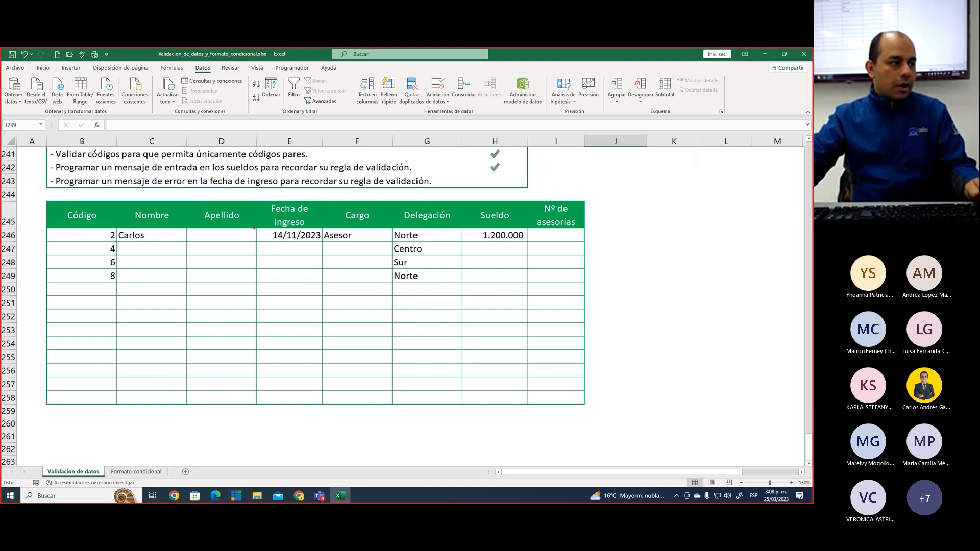
left_click_drag(257, 229, 322, 404)
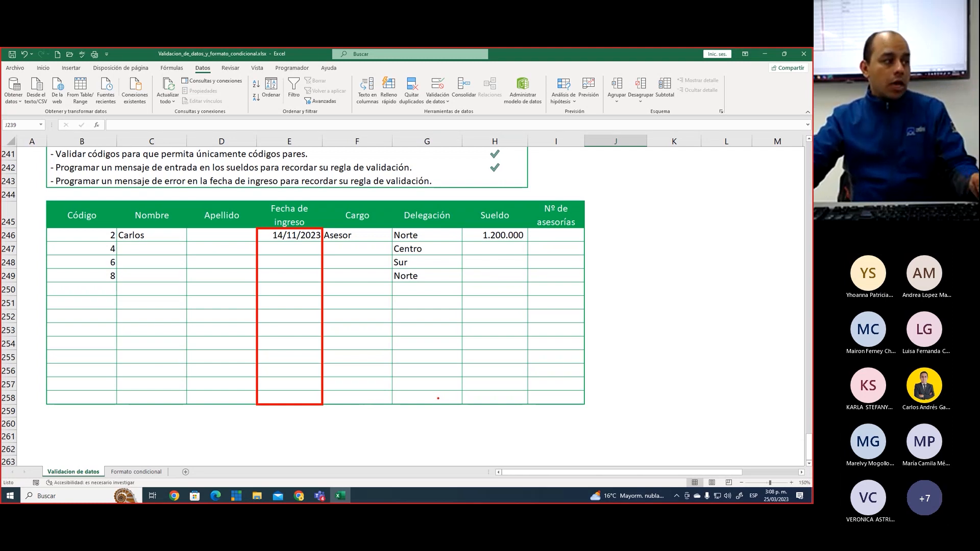
key("Escape")
key("ctrl+2")
left_click_drag(110, 174, 184, 187)
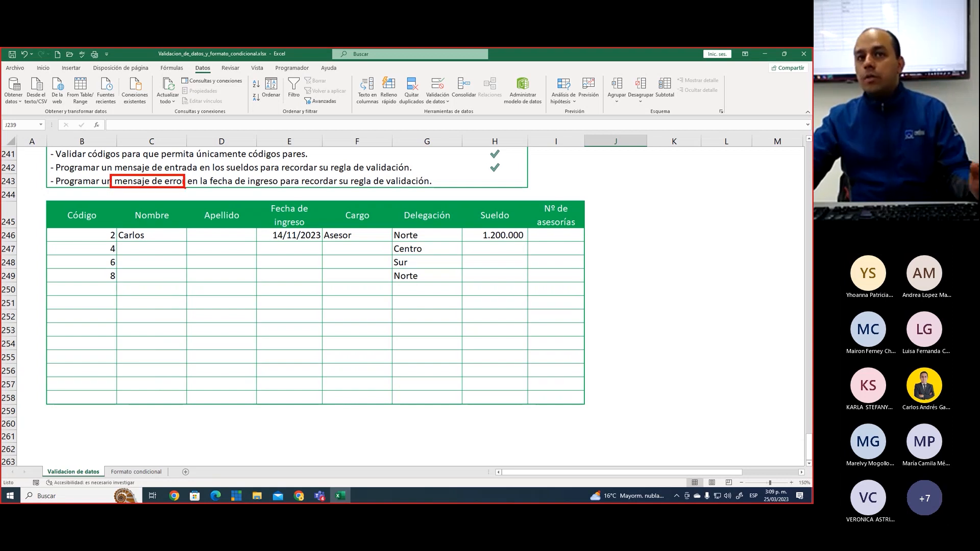
key("Escape")
Bring up the data validation of Fecha de ingreso cells E246:E258 and highlight its date criteria on screen
left_click_drag(299, 238, 300, 395)
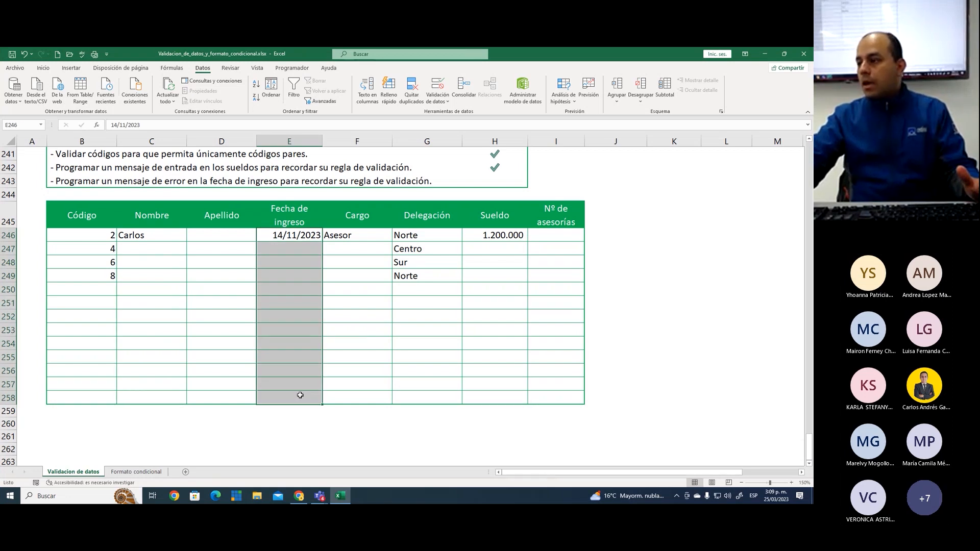
left_click(438, 84)
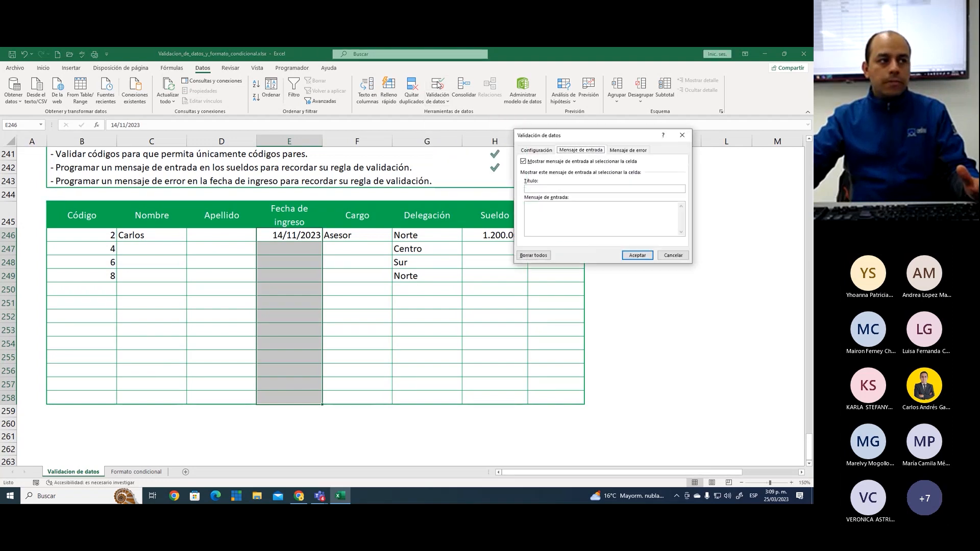
left_click_drag(565, 140, 564, 199)
left_click(524, 206)
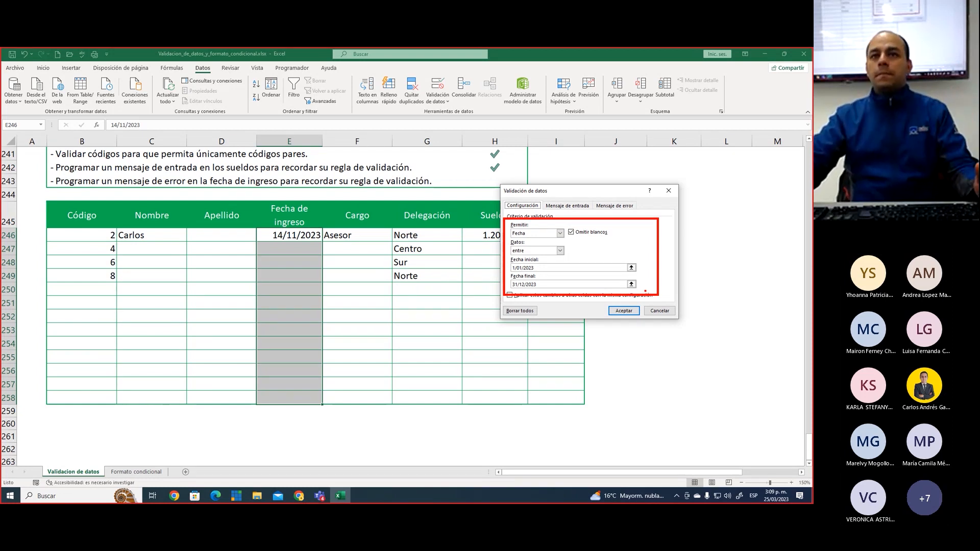
left_click_drag(665, 250, 690, 226)
key("Escape")
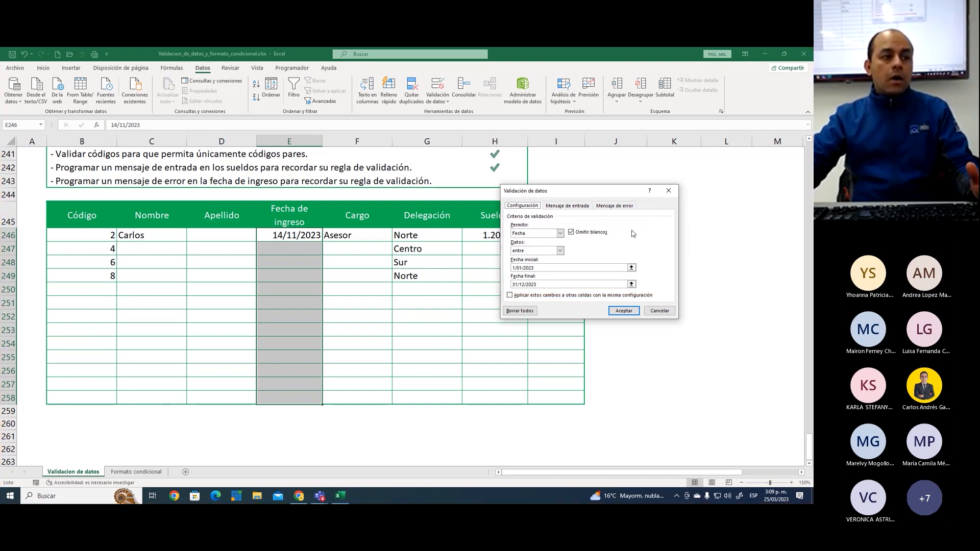
Mark the error-message settings of the Fecha de ingreso validation on screen and title the error message "Error"
left_click(615, 206)
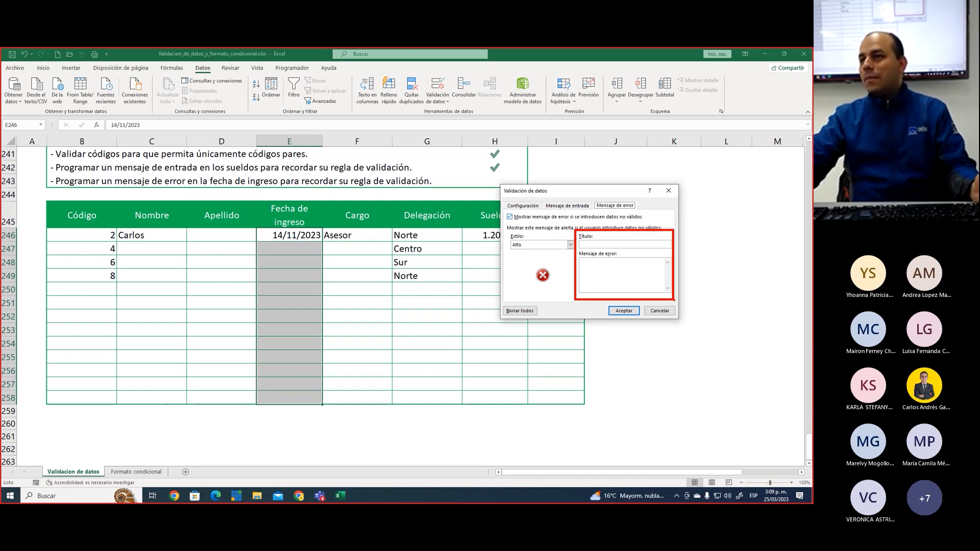
left_click_drag(538, 237, 548, 218)
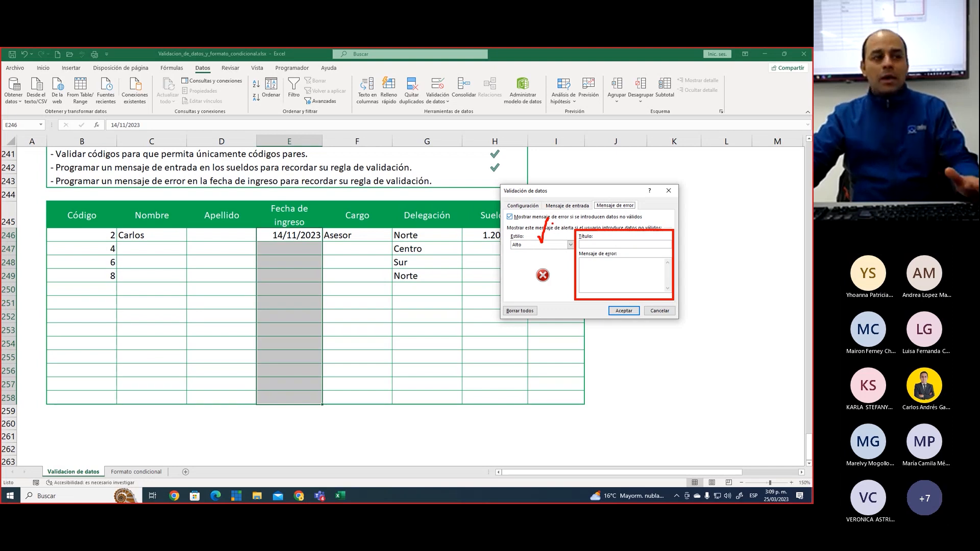
key("Escape")
left_click(601, 245)
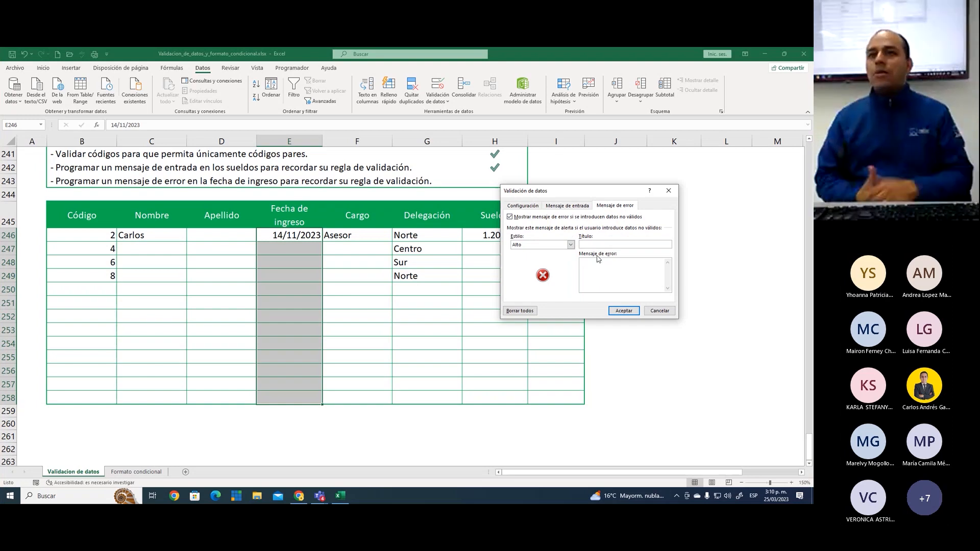
left_click(598, 259)
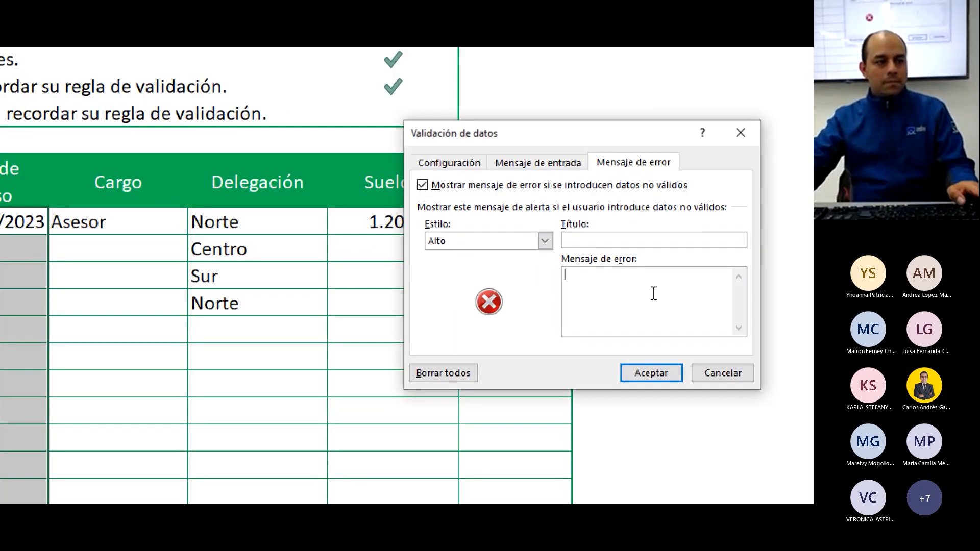
left_click(607, 241)
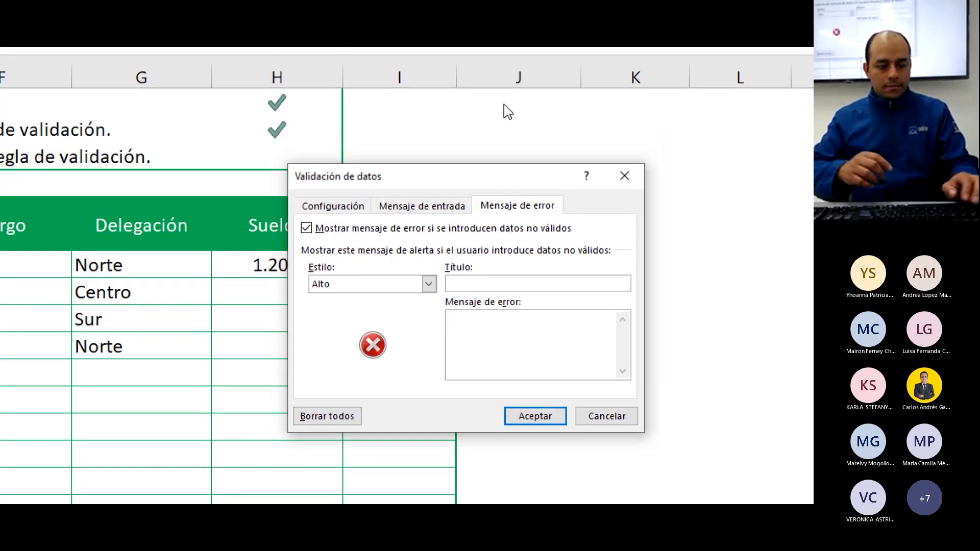
type("Error")
key("Tab")
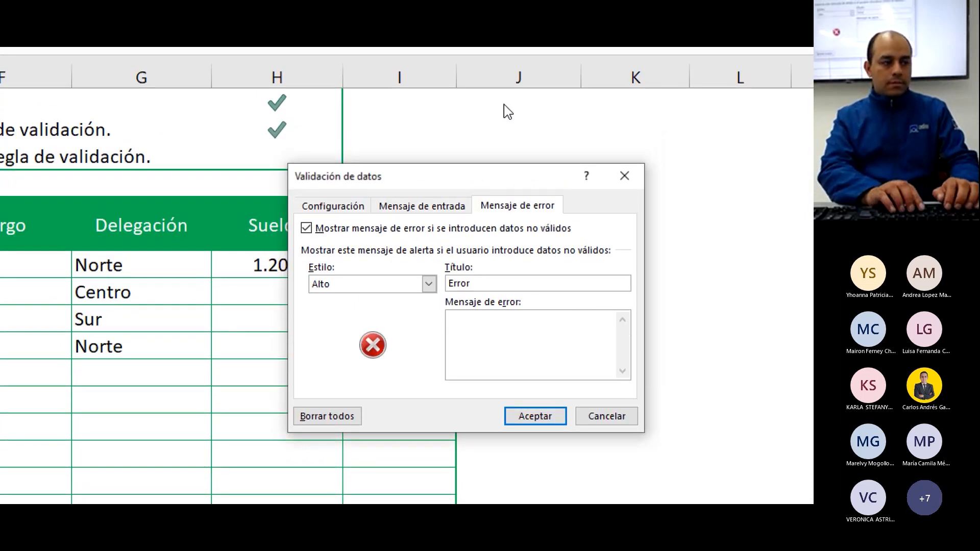
Write the error message "Fecha invalida (solo se permiten fechas del año actual)." for the Fecha de ingreso cells
type("Ha ingre")
key("BackSpace")
key("BackSpace")
key("BackSpace")
key("BackSpace")
key("BackSpace")
key("BackSpace")
key("BackSpace")
key("BackSpace")
type("Fecha invalida (solo se permiten fechas del año actual).")
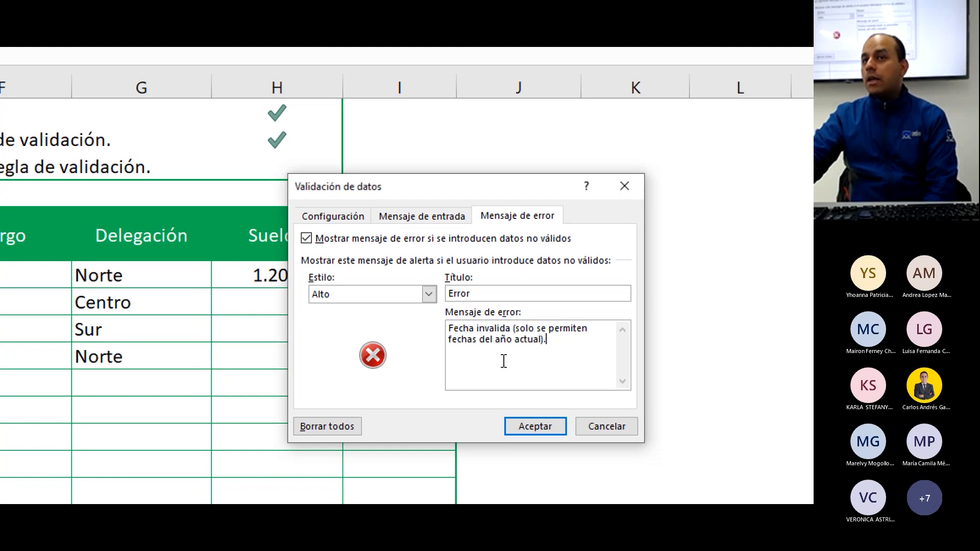
Mark the alert's style, title and message on screen, and clear the marks
key("ctrl+2")
mouse_move(403, 286)
left_mouse_down()
mouse_move(381, 305)
mouse_move(427, 310)
left_mouse_up()
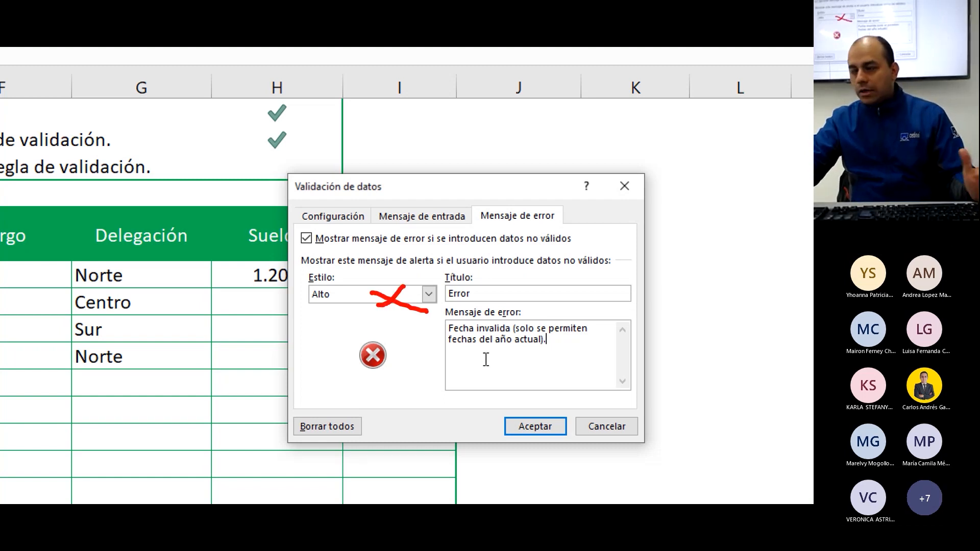
left_click_drag(500, 285, 535, 274)
mouse_move(577, 337)
left_mouse_down()
mouse_move(581, 349)
mouse_move(604, 323)
left_mouse_up()
key("Escape")
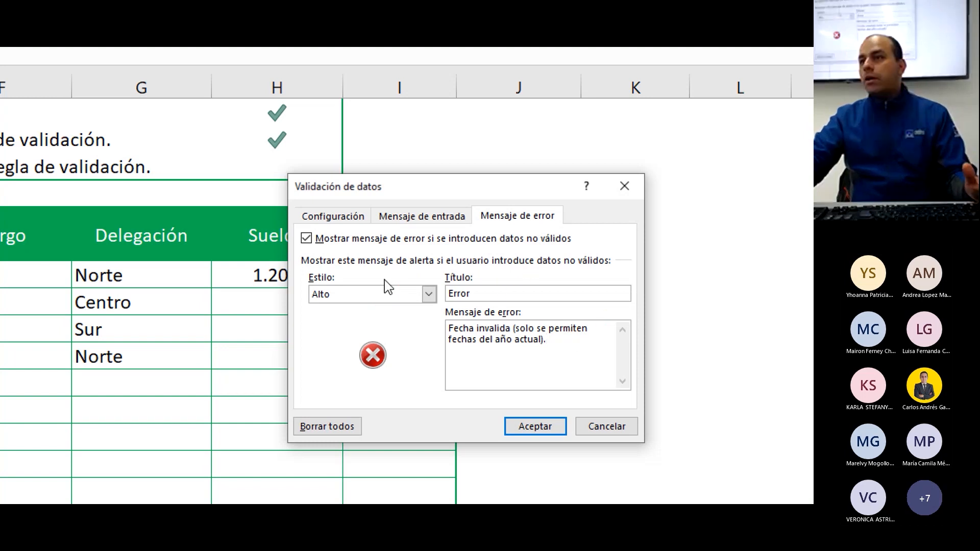
Apply the error message to the Fecha de ingreso cells and compare selecting cell E247 with selecting Sueldo cell H247
left_click(526, 426)
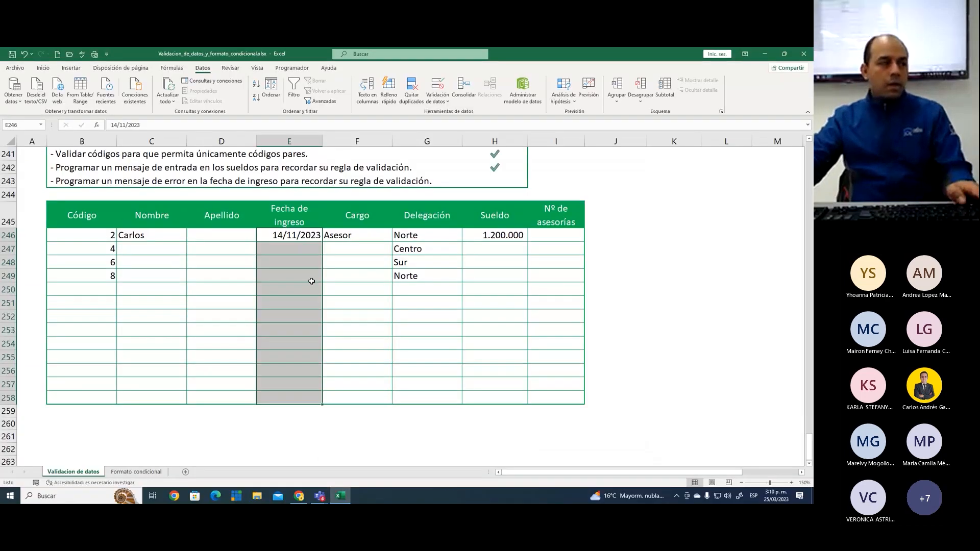
left_click(302, 249)
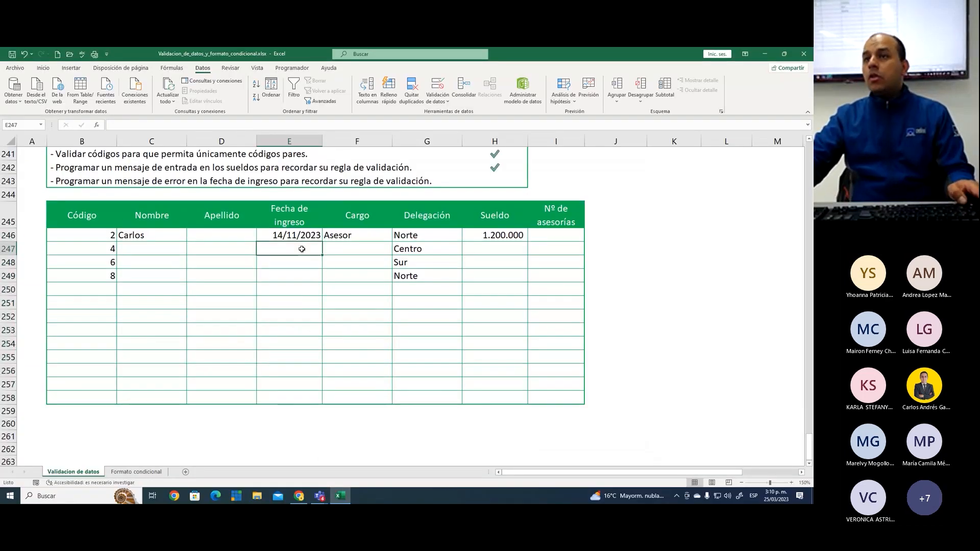
left_click(488, 251)
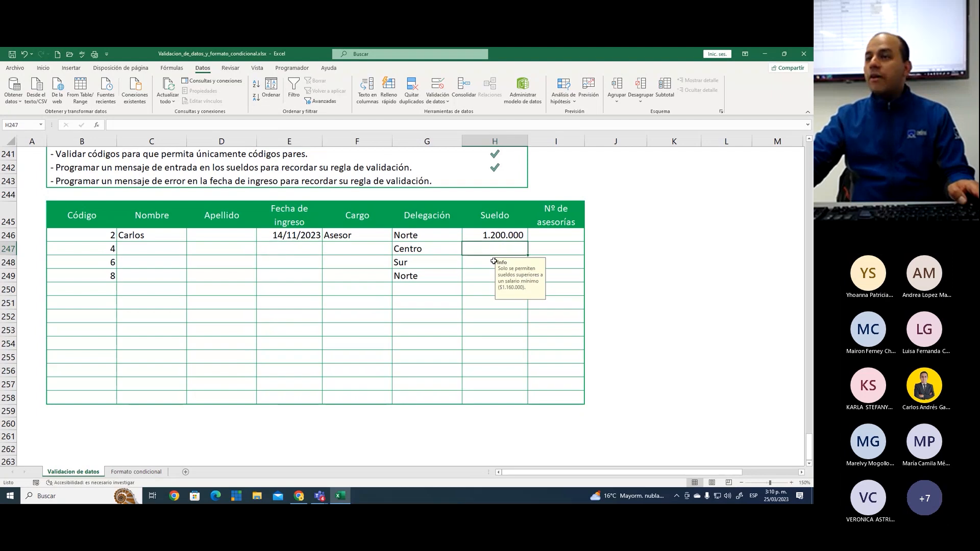
Test the Fecha de ingreso error alert by entering 15/02/2022 in cell E247, and cancel the rejected entry
left_click(302, 248)
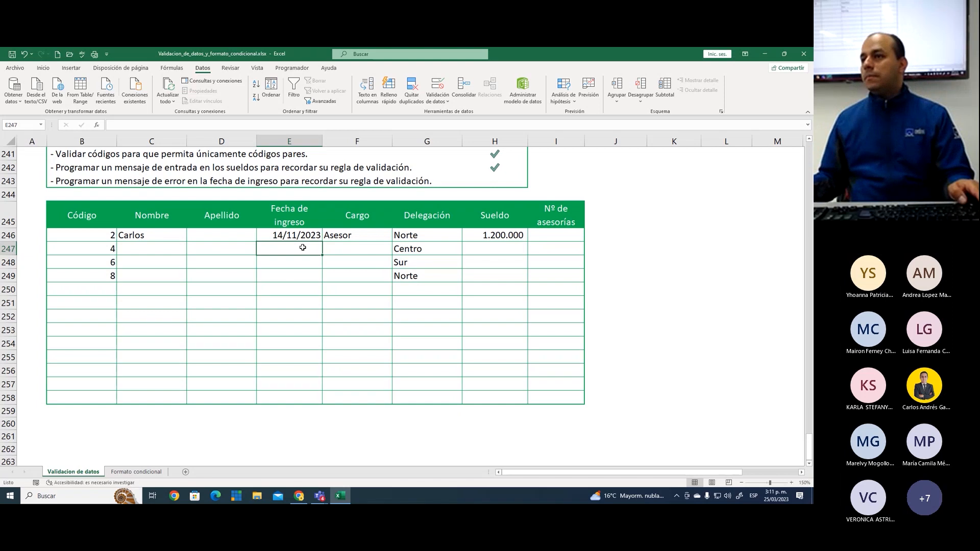
type("15")
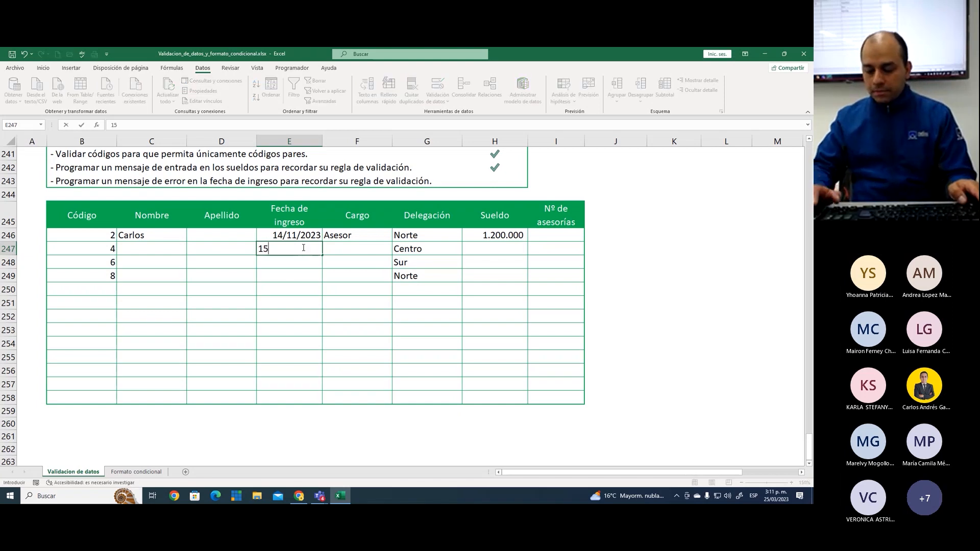
type("/02/20")
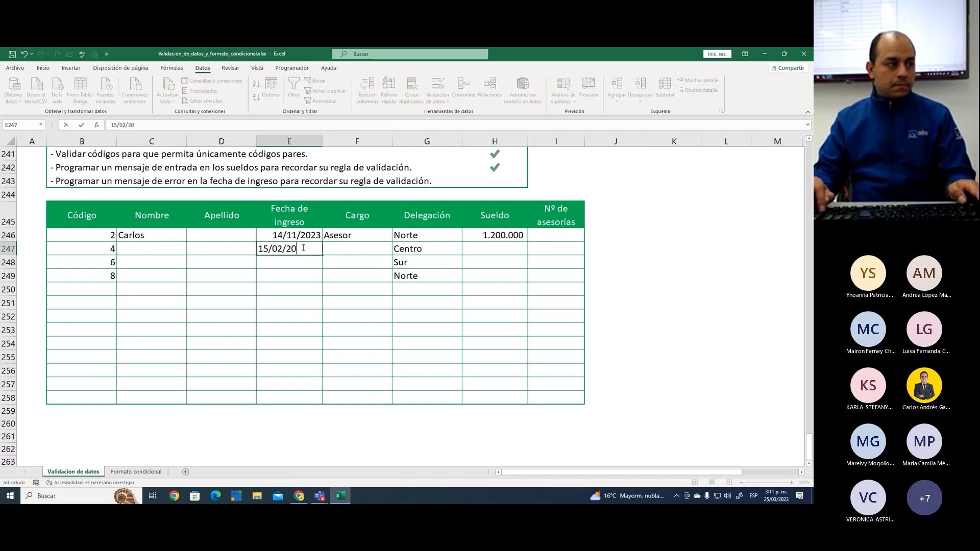
type("22")
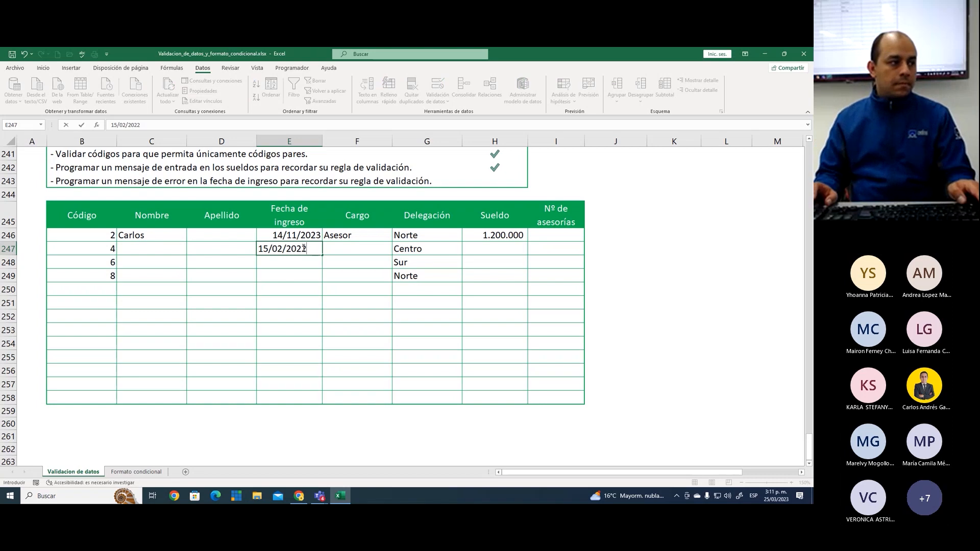
key("Return")
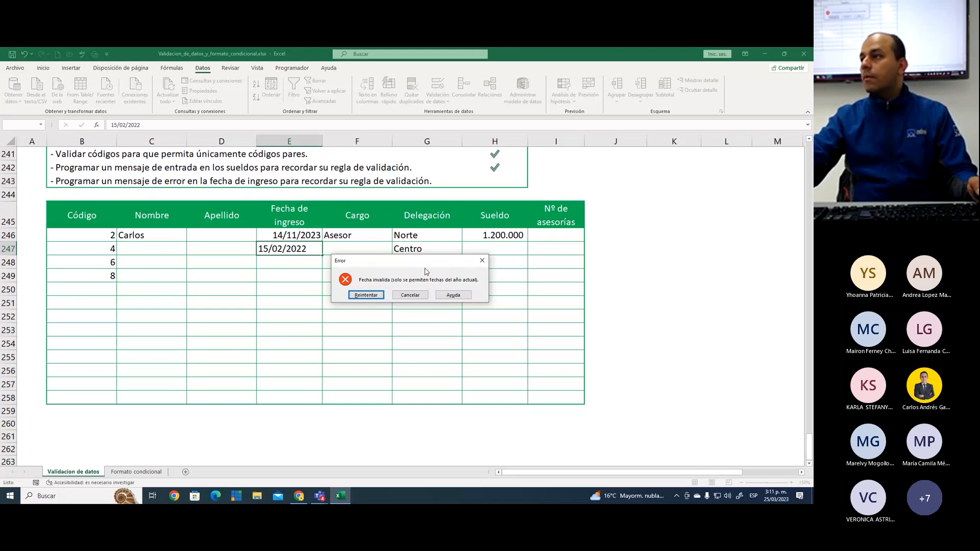
left_click(411, 295)
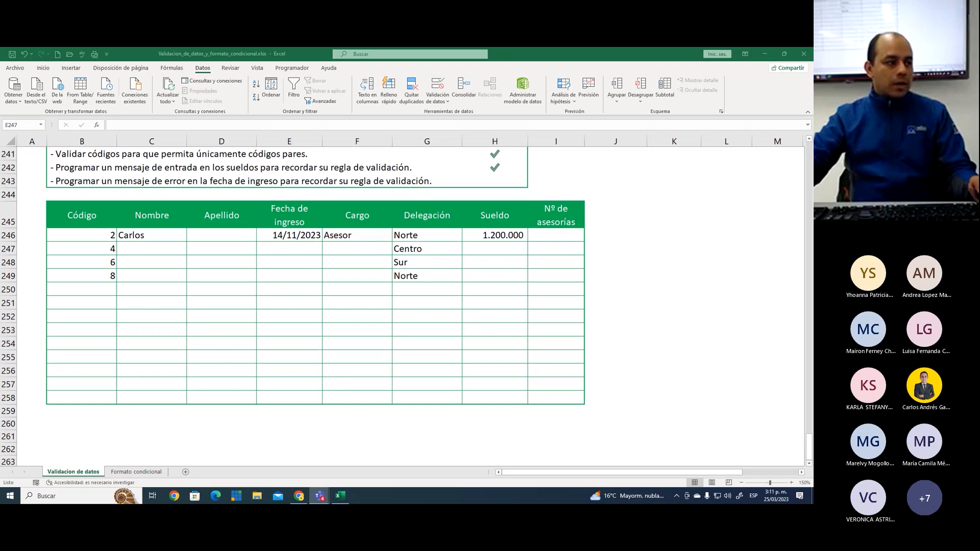
left_click(306, 247)
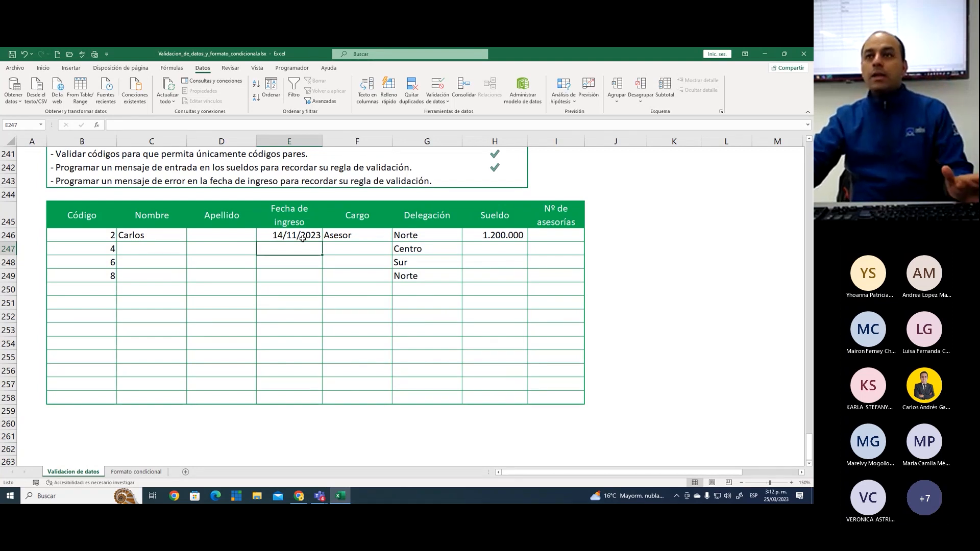
Change the error alert style for Fecha de ingreso cells E246:E258 to Advertencia and apply it
left_click_drag(302, 239, 301, 399)
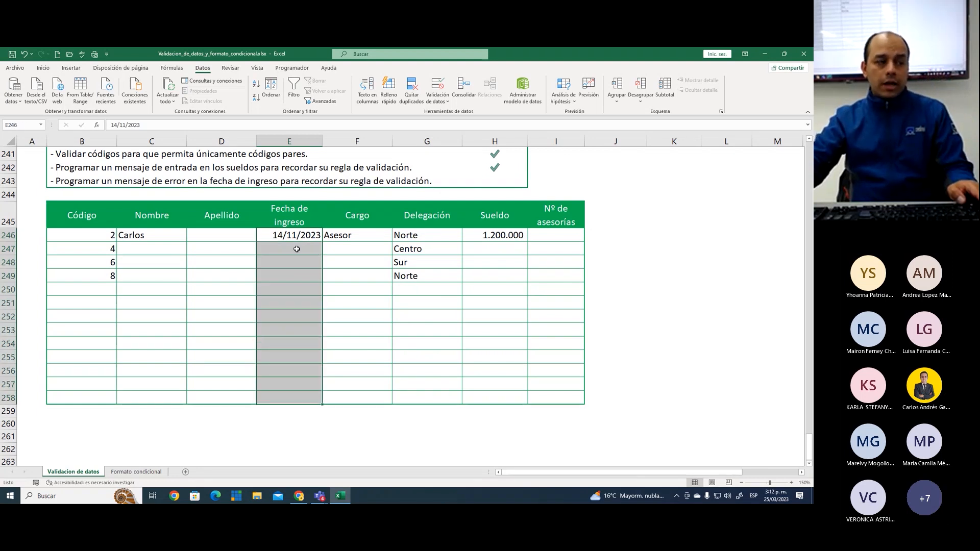
left_click(443, 84)
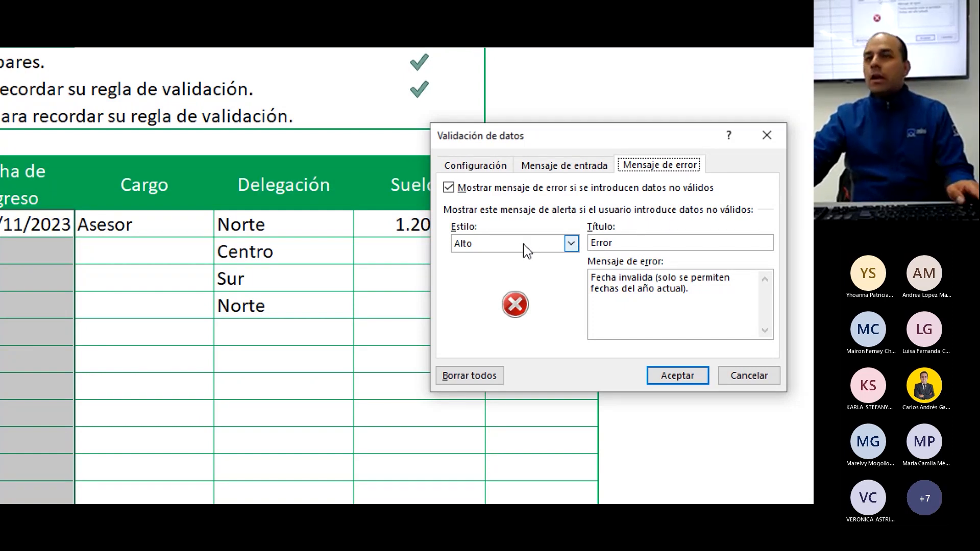
left_click(526, 250)
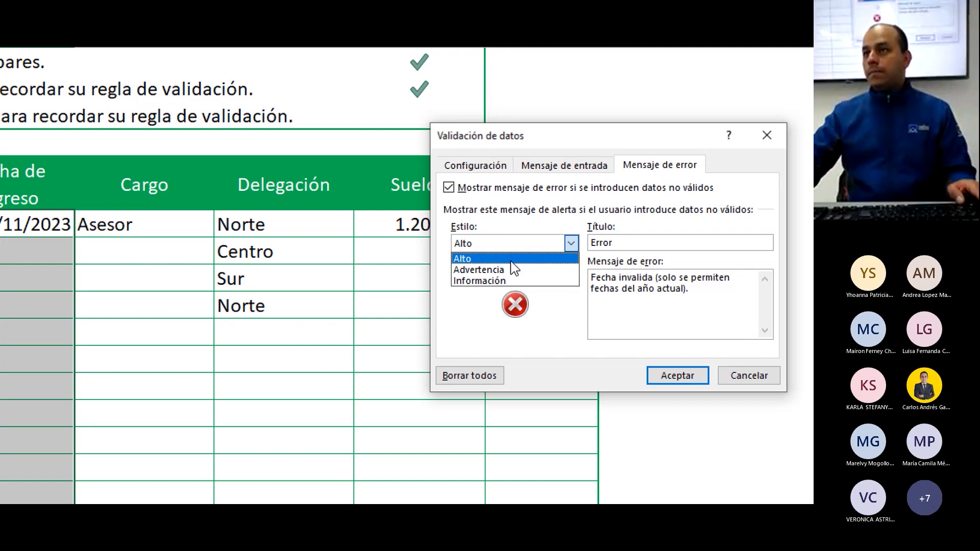
left_click(512, 262)
left_click(503, 247)
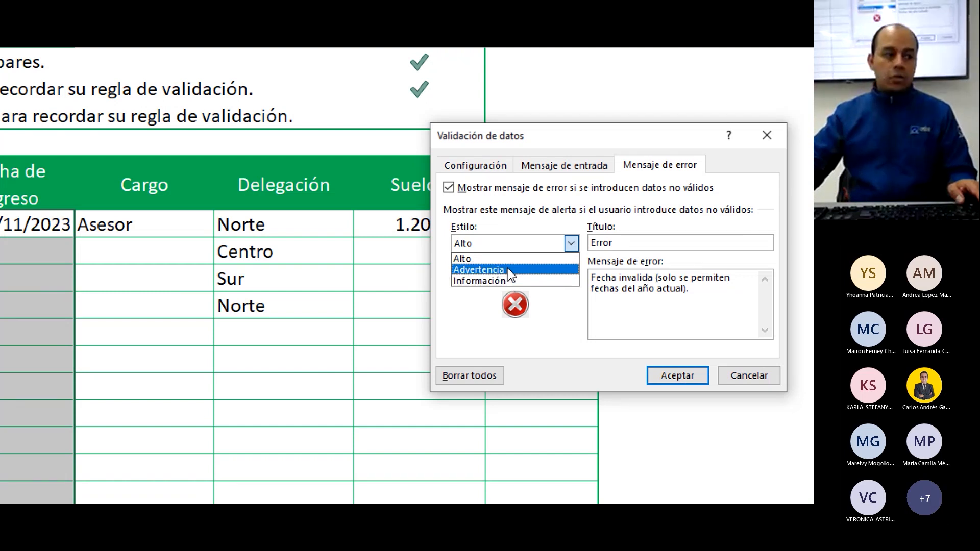
left_click(511, 271)
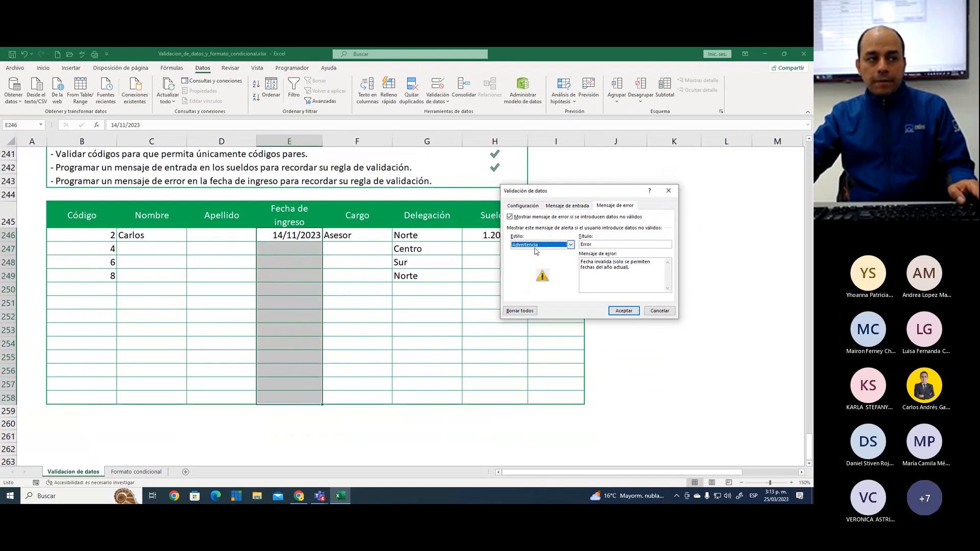
left_click(623, 310)
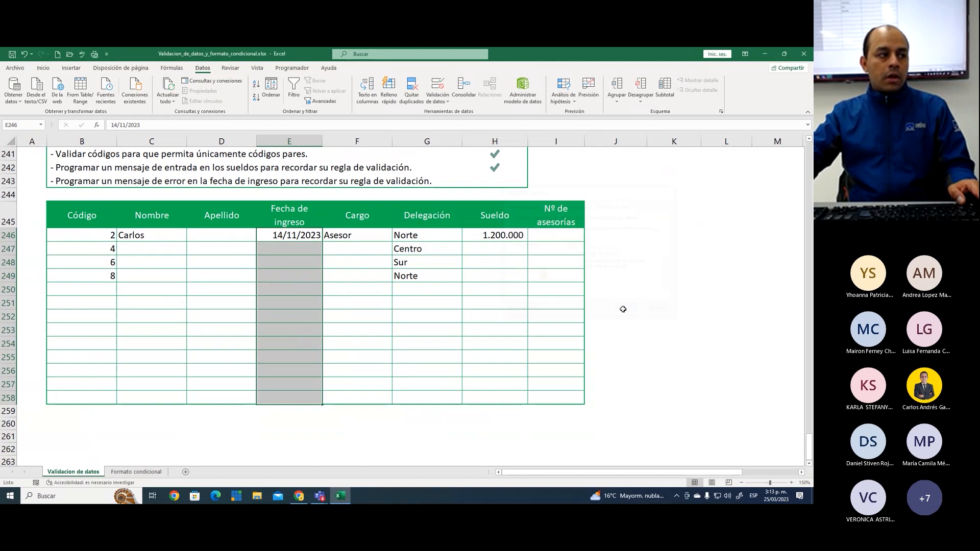
Enter 02/12/2022 in Fecha de ingreso cell E247 and accept the date despite the warning
left_click(309, 248)
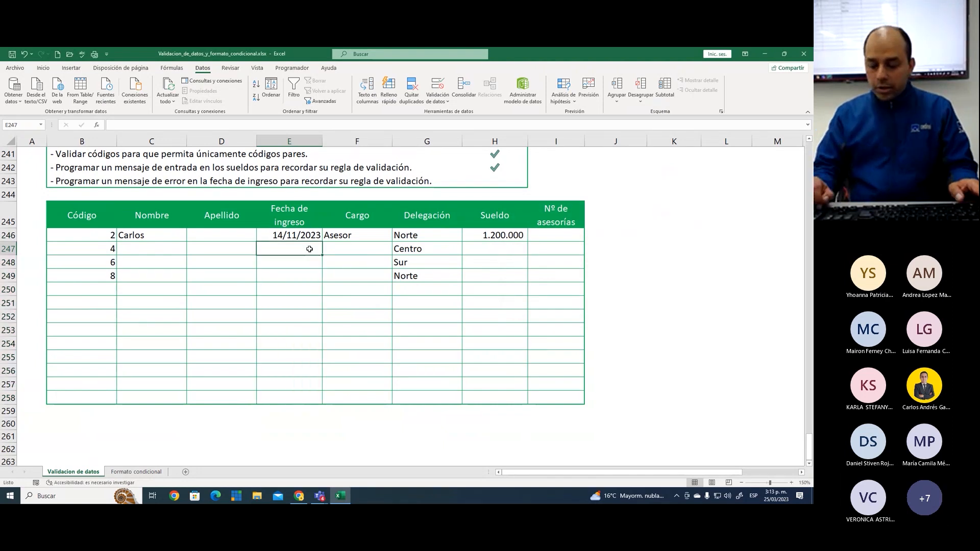
type("02/12/2022")
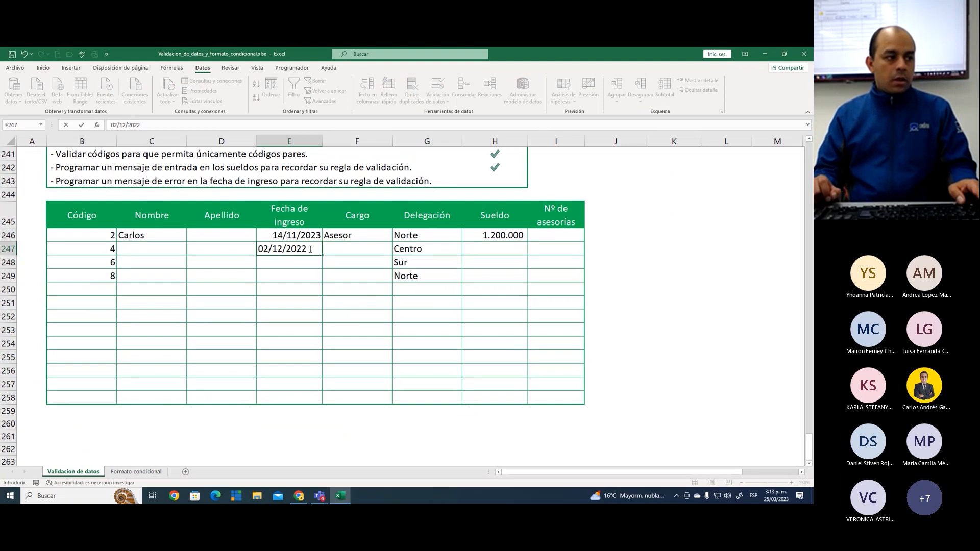
key("Return")
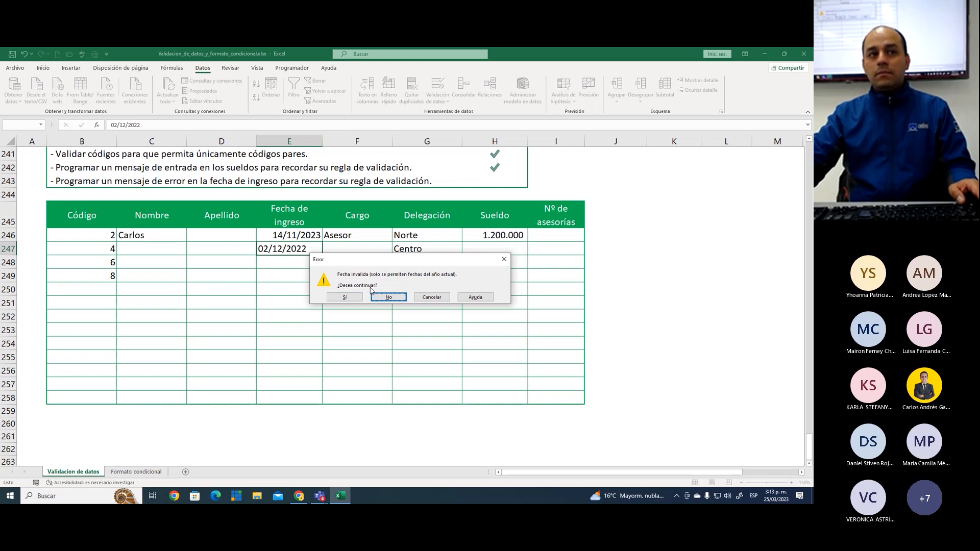
left_click(387, 298)
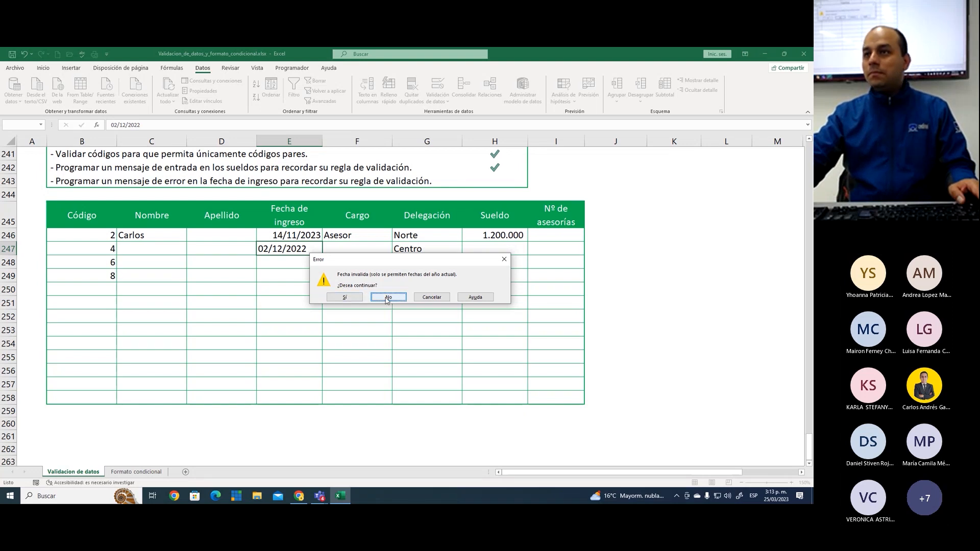
left_click(344, 298)
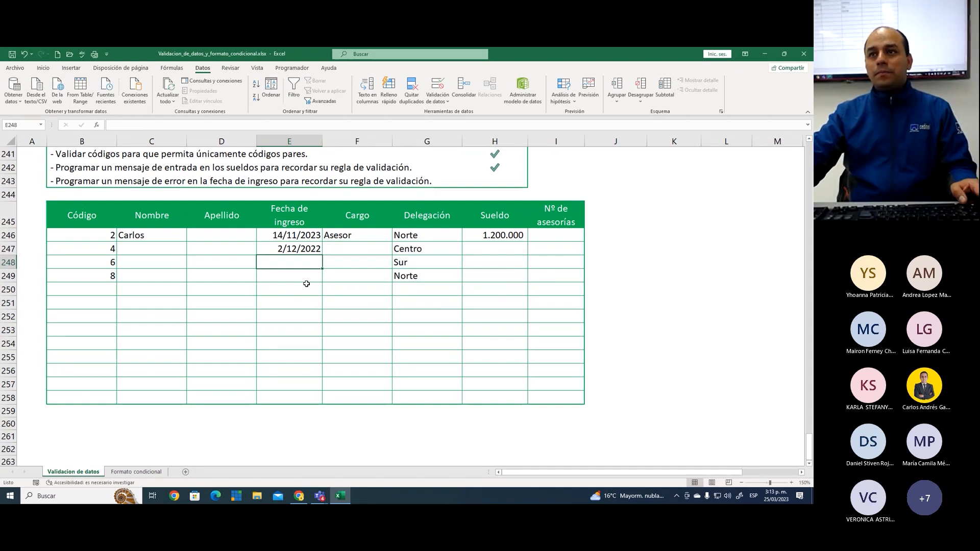
left_click(303, 249)
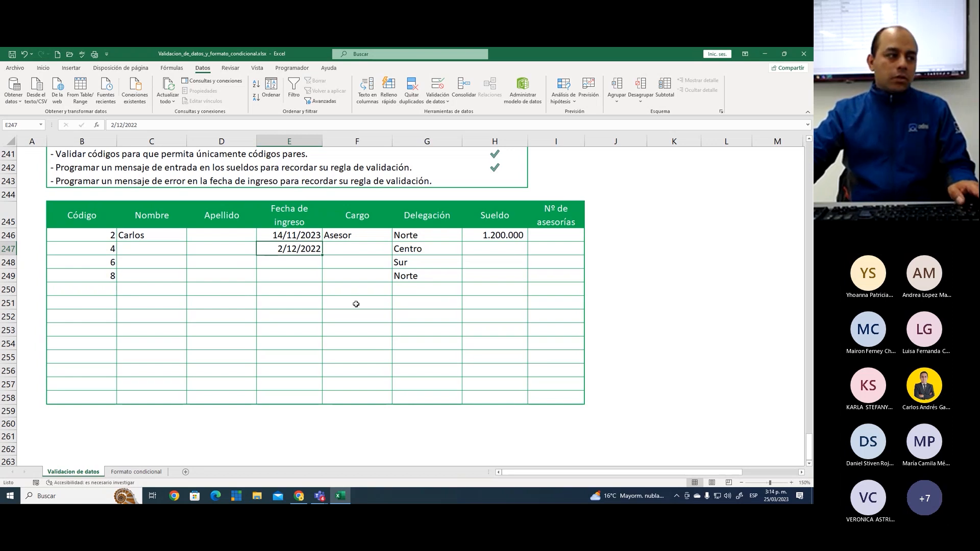
left_click(313, 261)
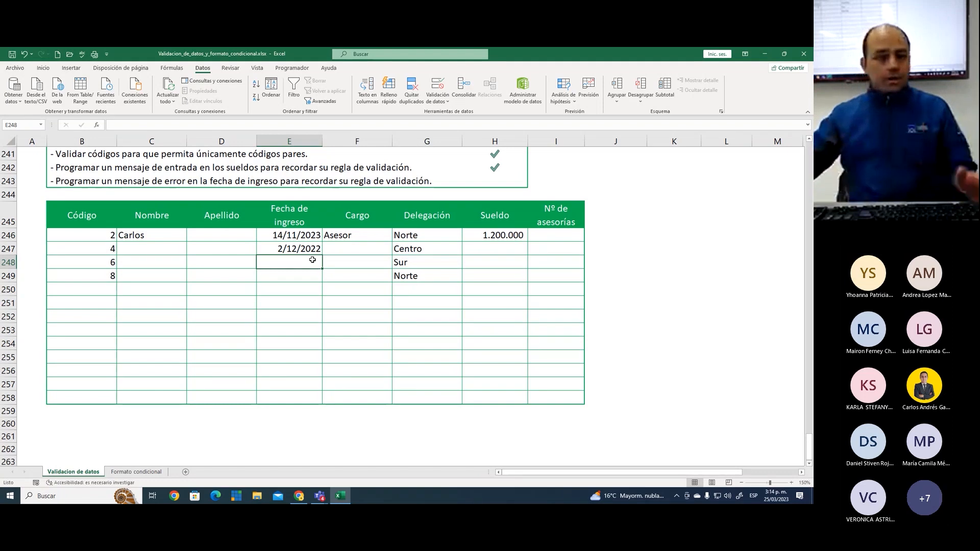
left_click(305, 248)
left_click(306, 264)
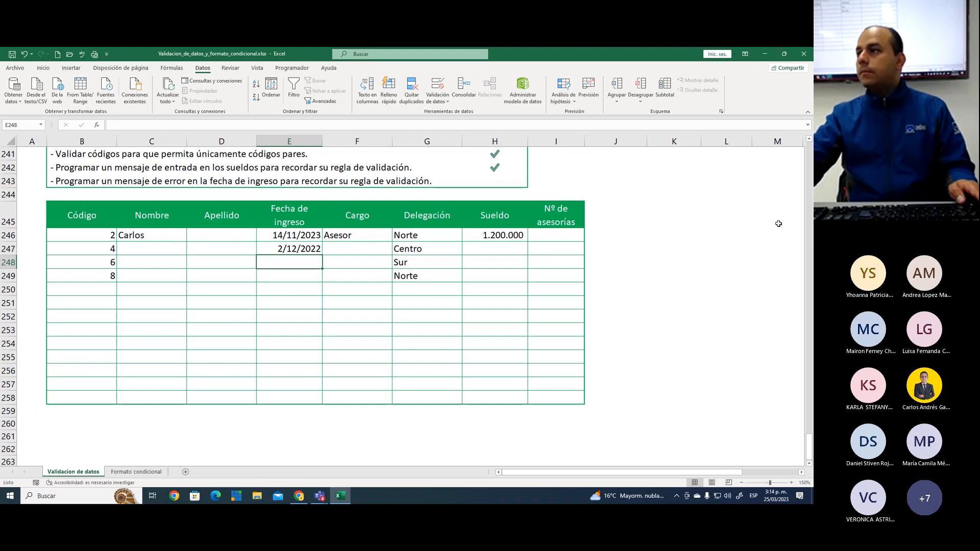
key("alt+Tab")
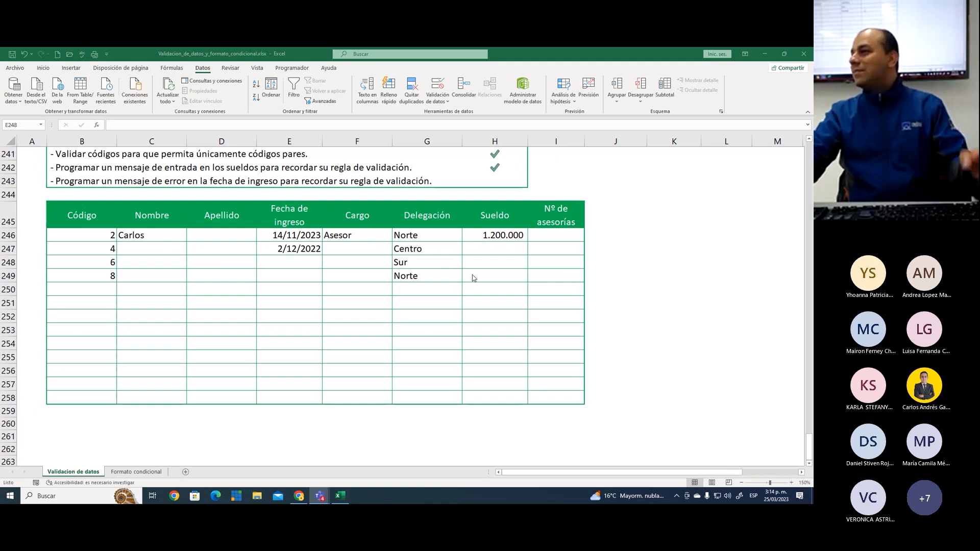
Mark the Fecha de ingreso error-message exercise as completed by entering 1 in its Resultado cell H243
left_click(440, 249)
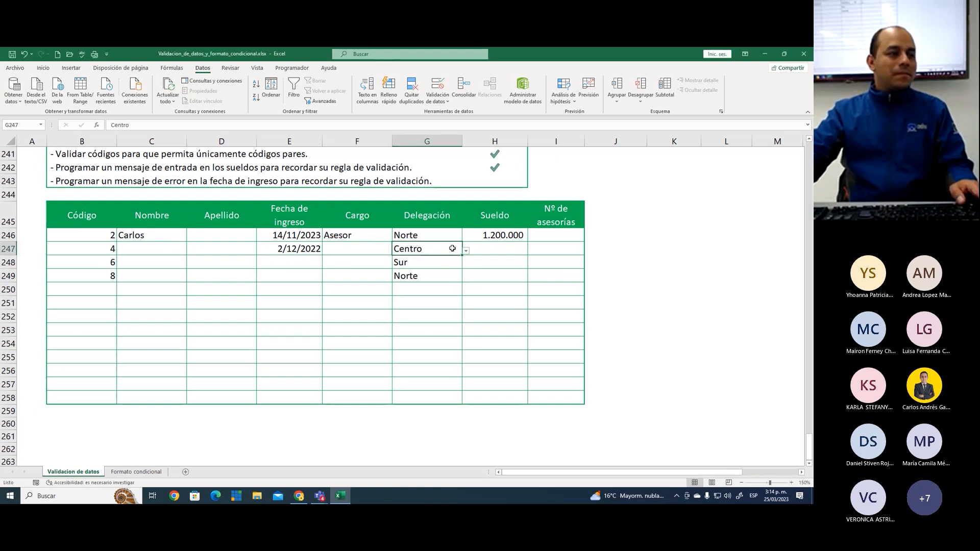
left_click(581, 248)
scroll(506, 301, "up", 3)
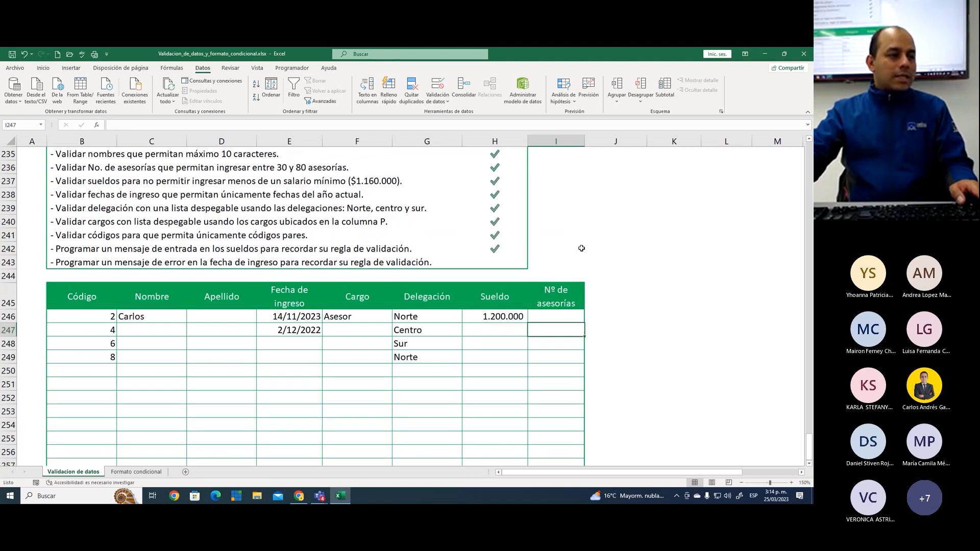
left_click(503, 313)
type("1")
key("Return")
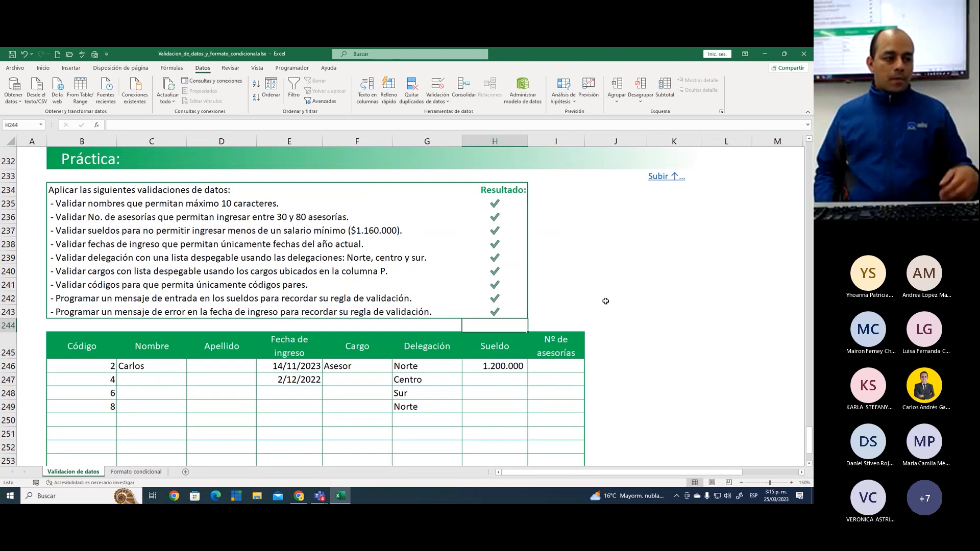
left_click(612, 236)
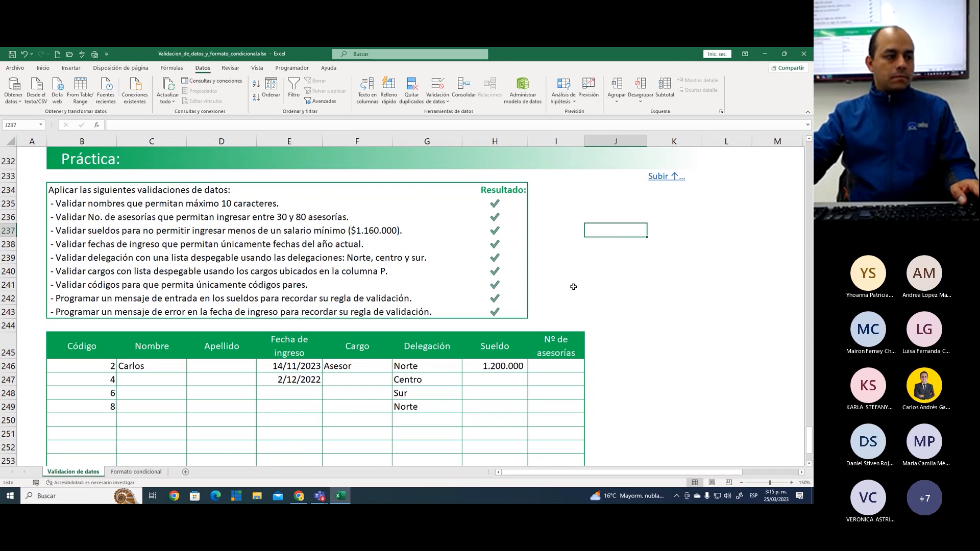
left_click(555, 368)
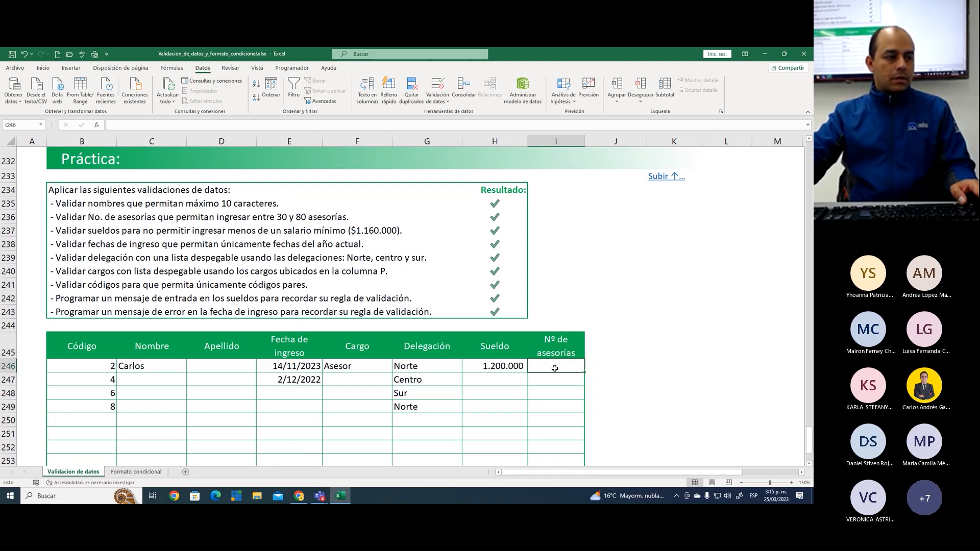
left_click(619, 246)
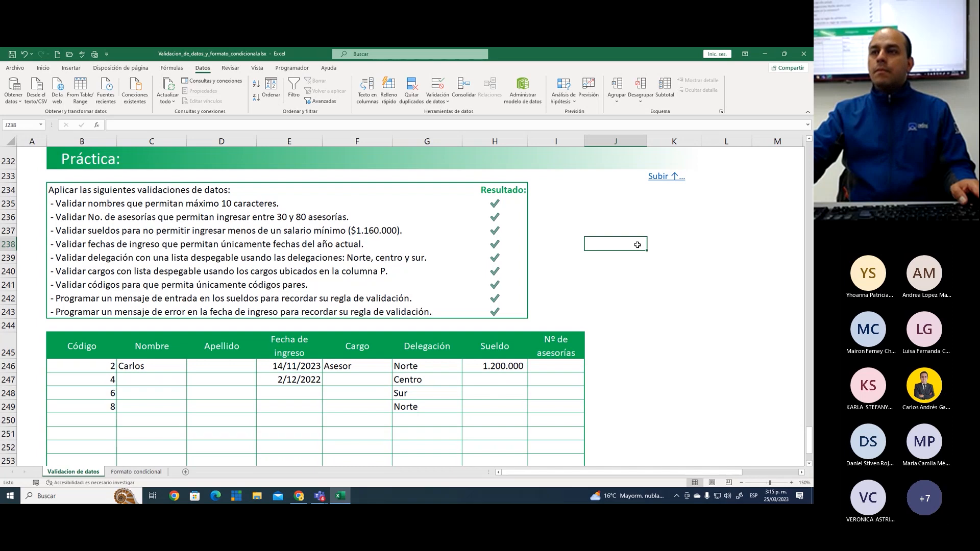
left_click(100, 367)
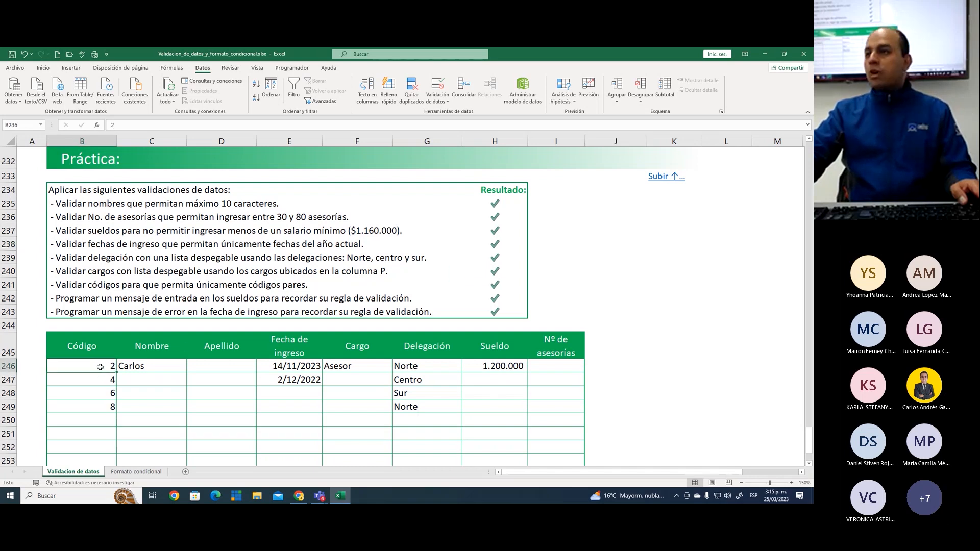
left_click(641, 247)
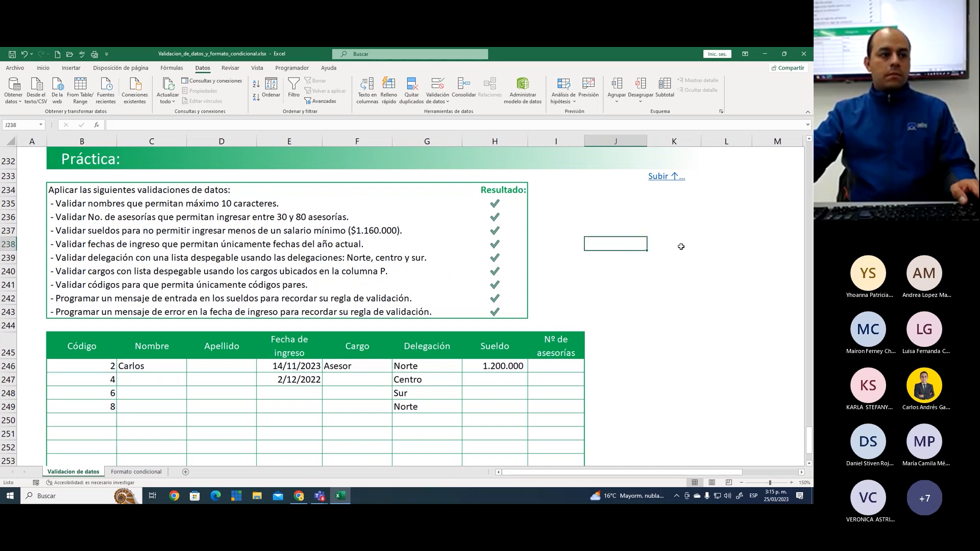
left_click(681, 247)
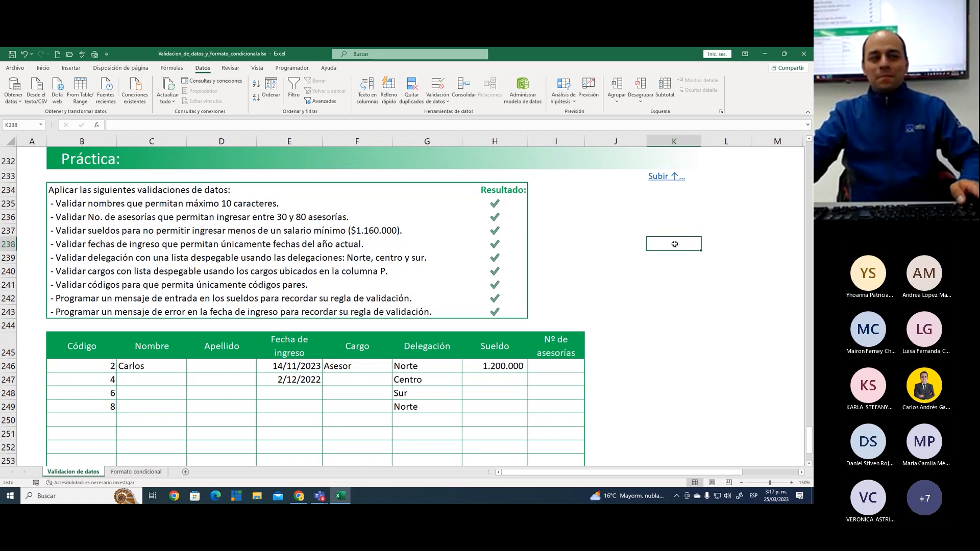
left_click(616, 322)
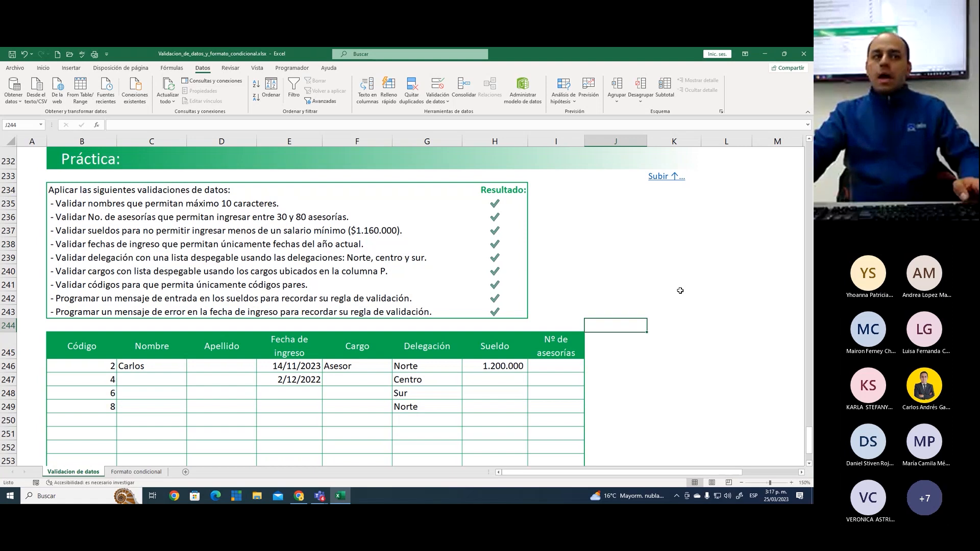
left_click(690, 269)
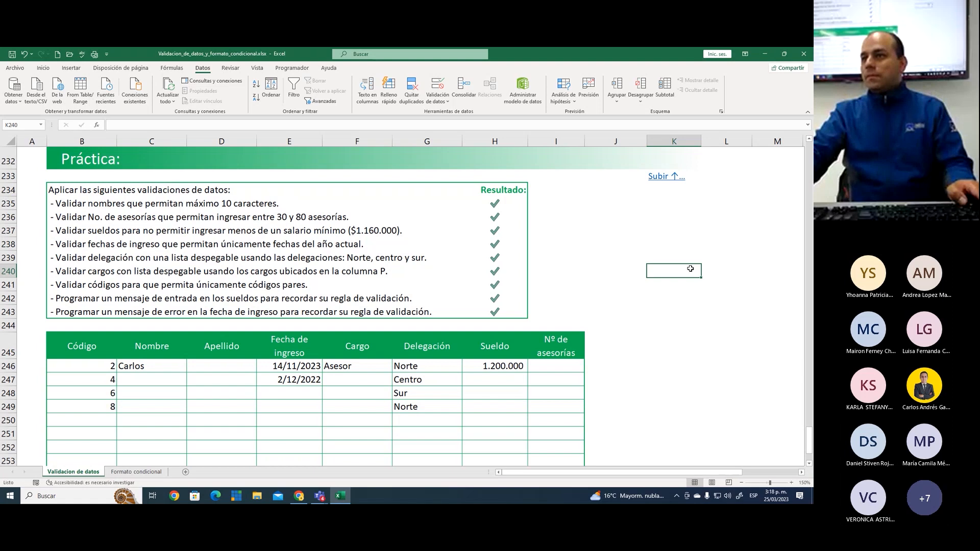
left_click(656, 233)
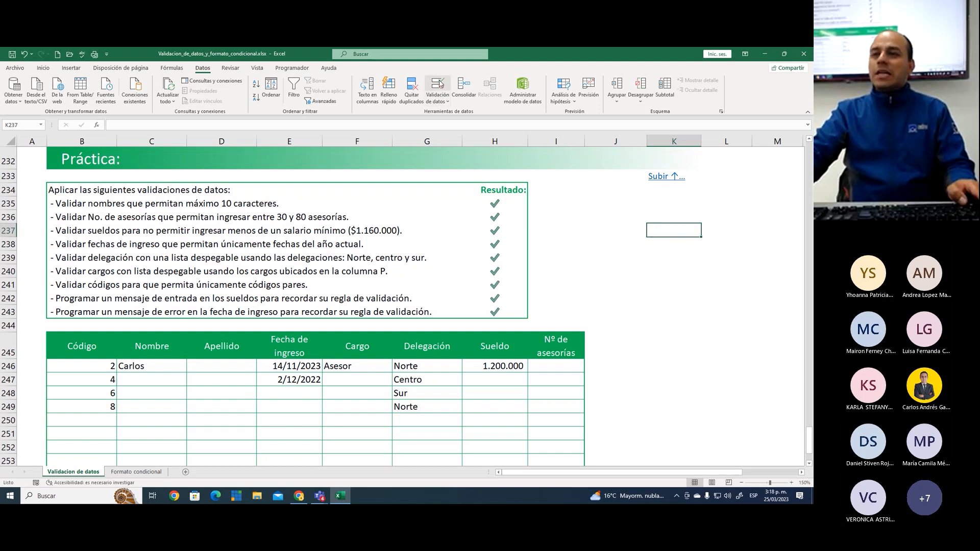
left_click(589, 280)
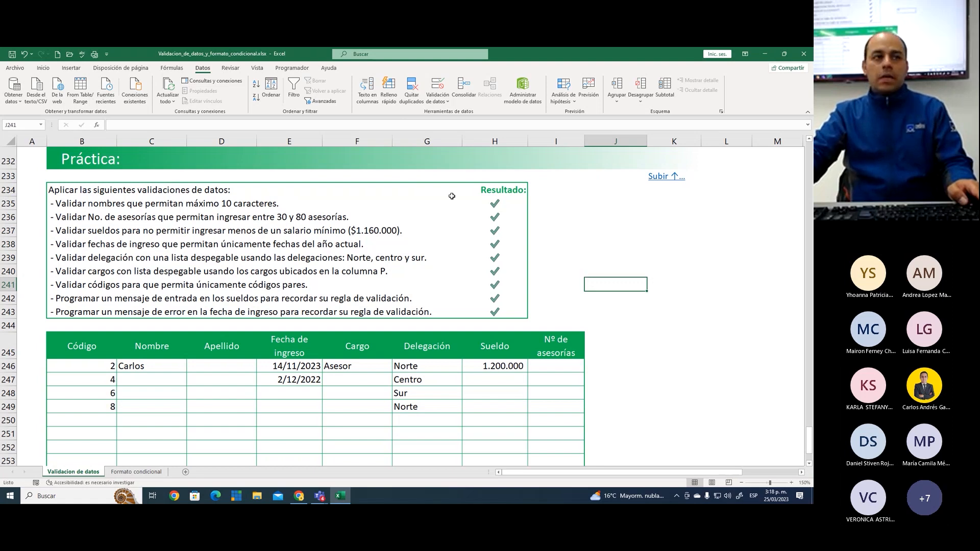
left_click(631, 248)
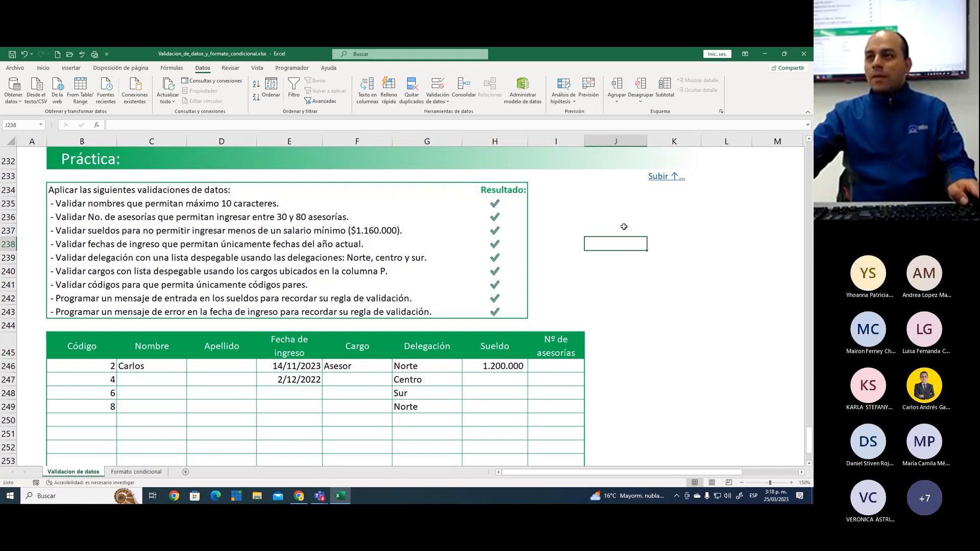
left_click(672, 243)
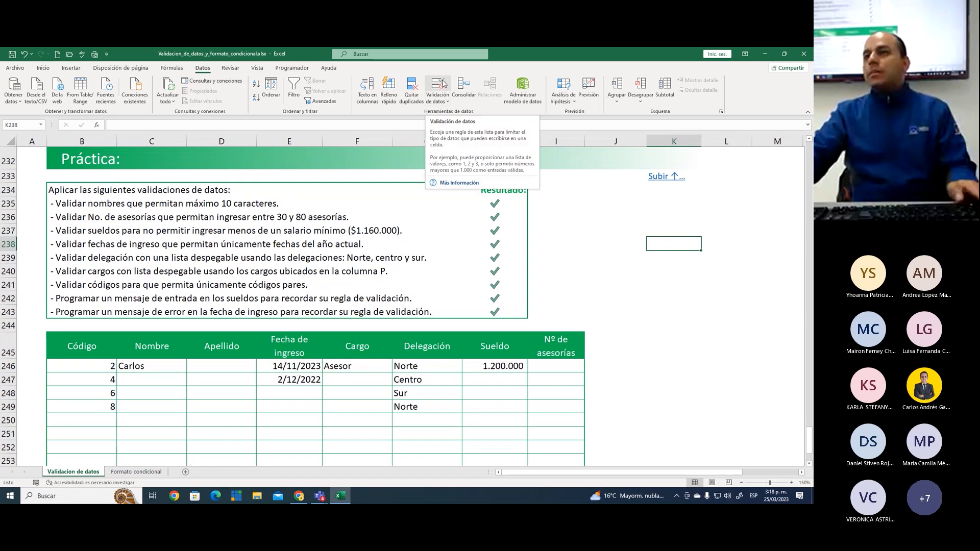
left_click(597, 234)
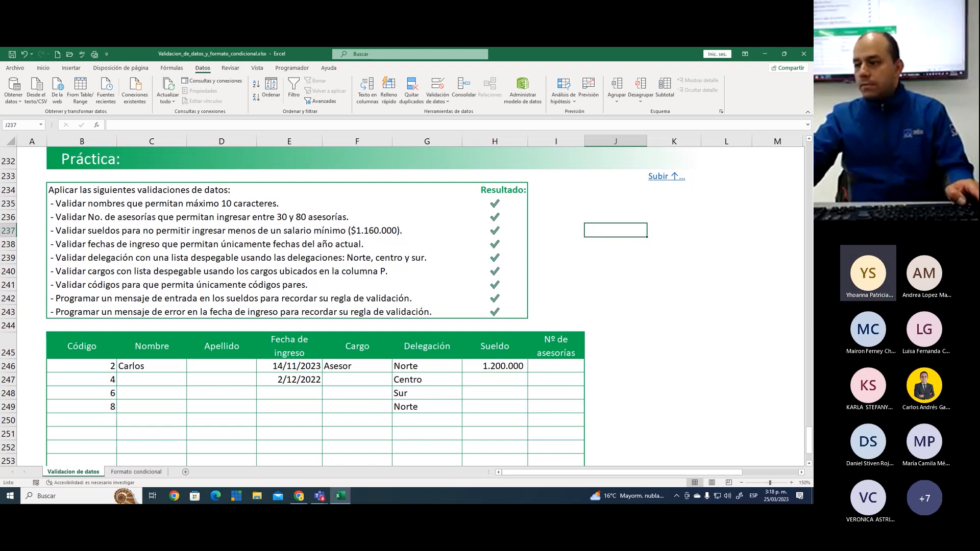
key("alt+Tab")
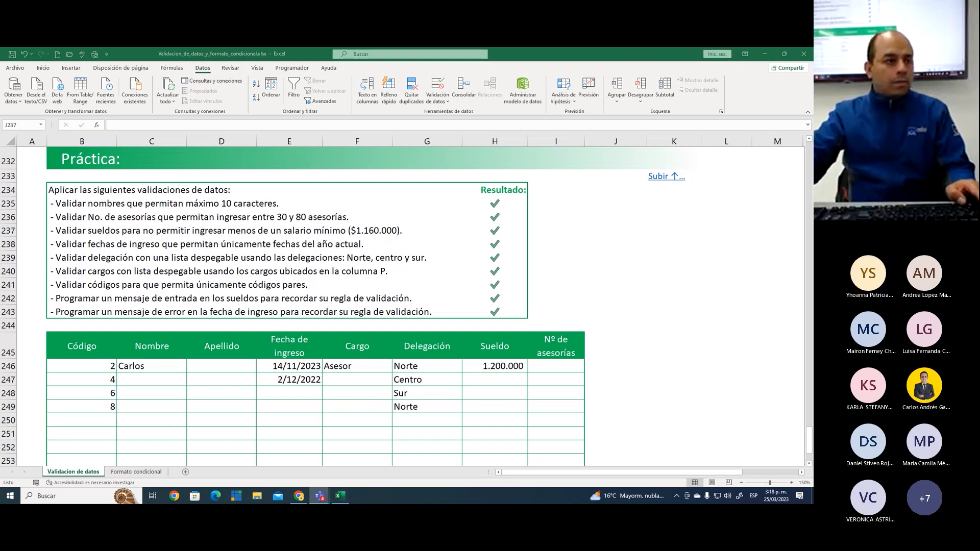
key("alt+Tab")
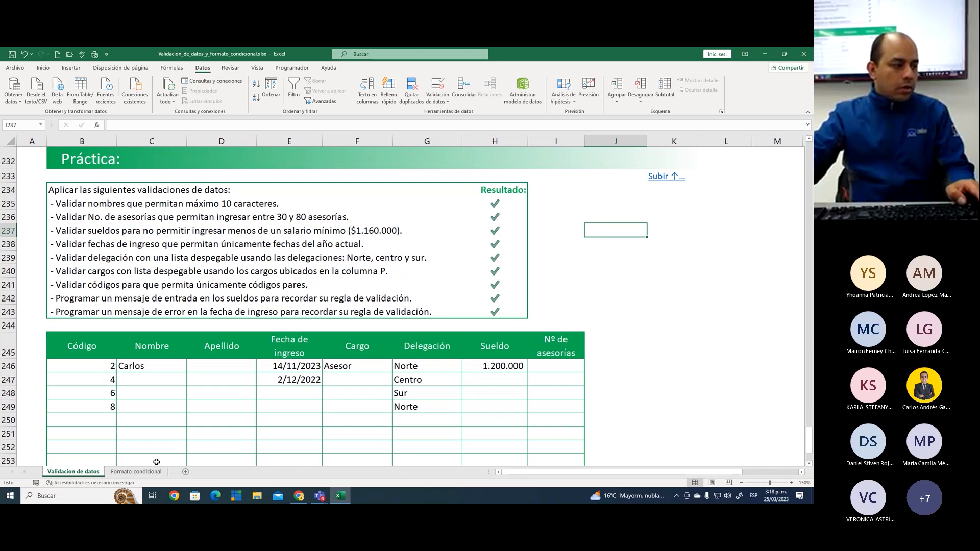
Open the Formato condicional sheet and enlarge it to 150%, showing its introduction from column A
left_click(136, 472)
left_click(520, 275)
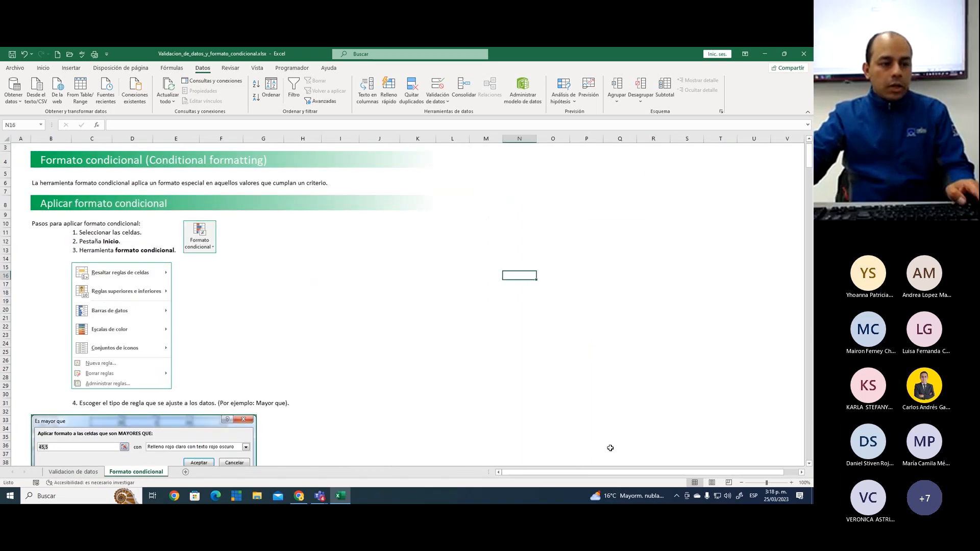
left_click(791, 483)
left_click(791, 482)
scroll(553, 409, "up", 1)
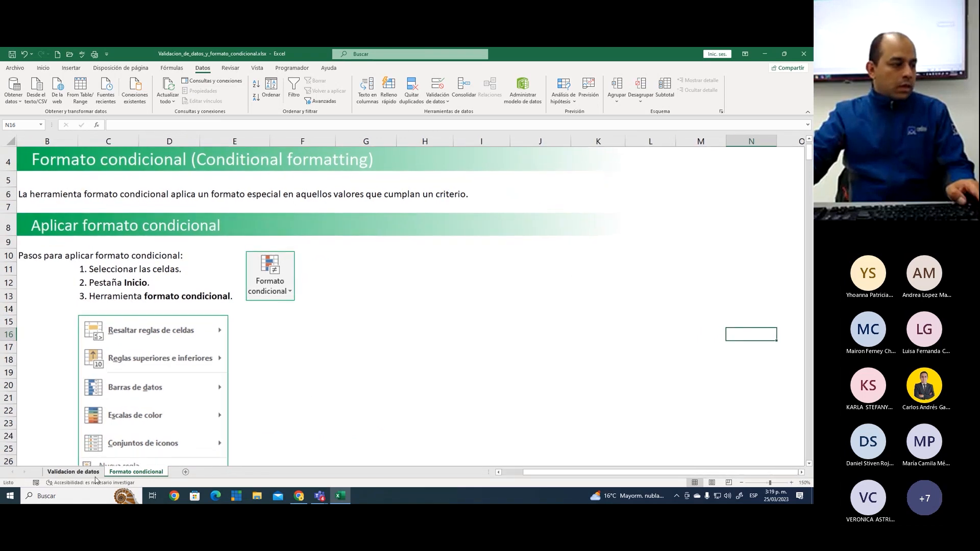
left_click(73, 471)
left_click(136, 472)
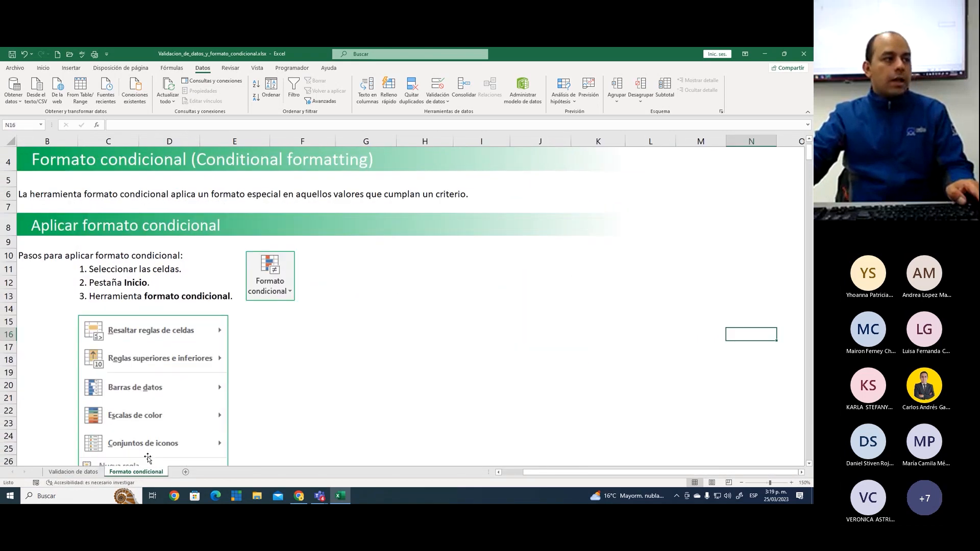
left_click(499, 472)
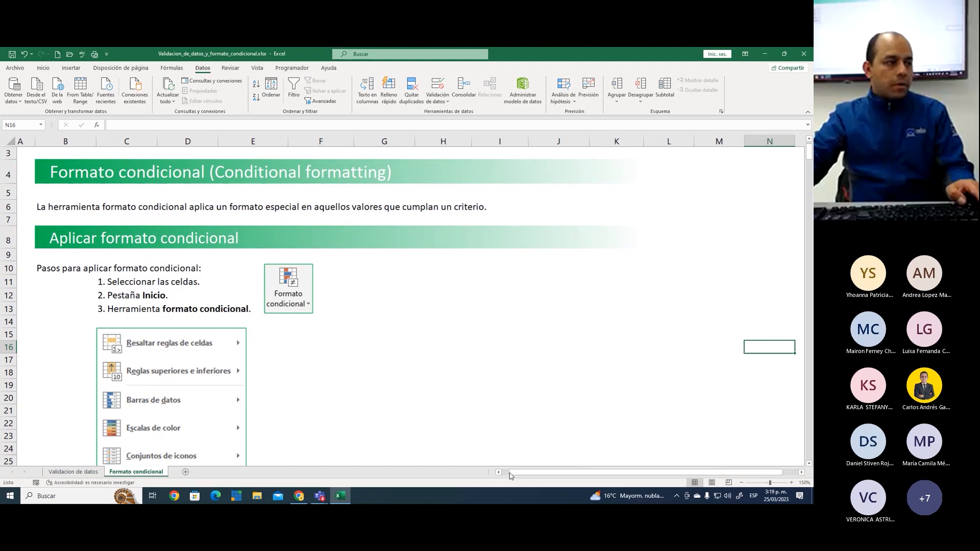
left_click(449, 192)
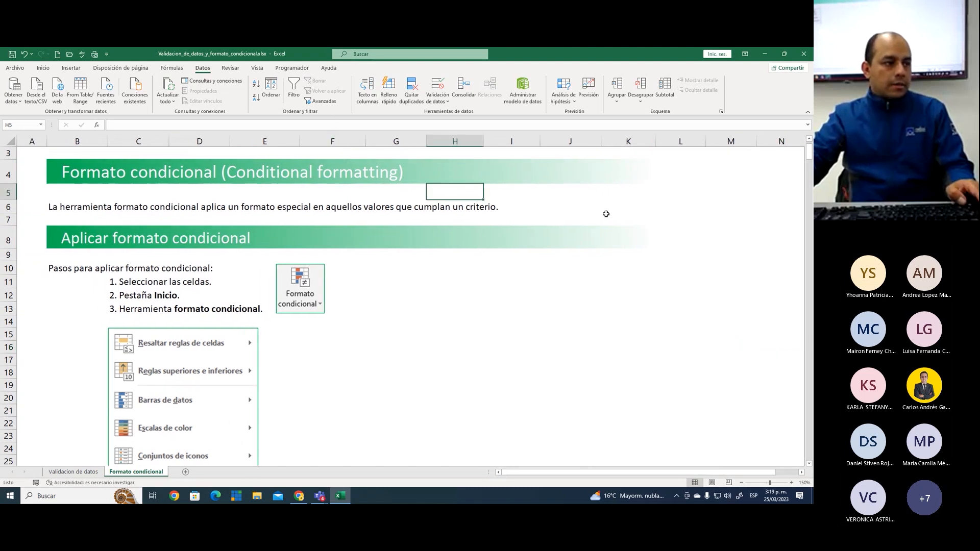
left_click(576, 197)
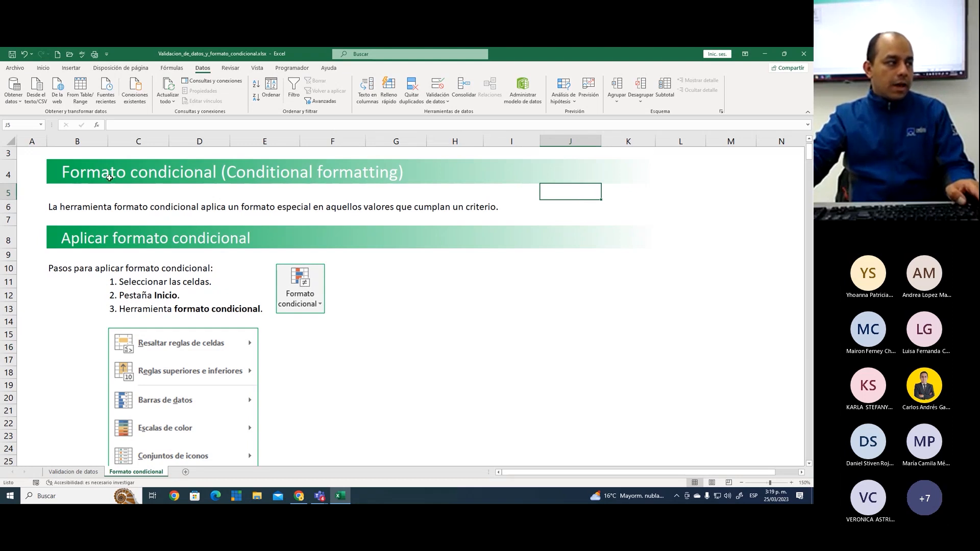
left_click(411, 282)
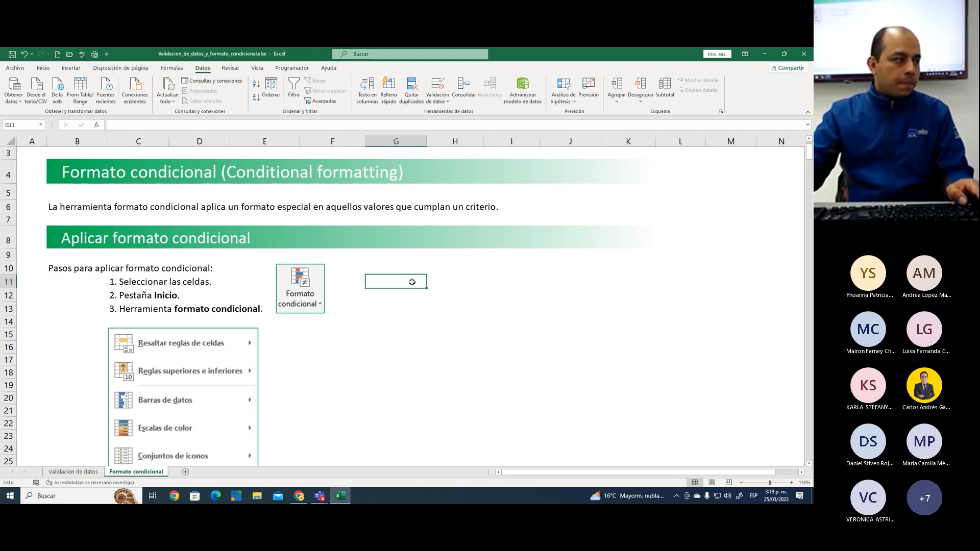
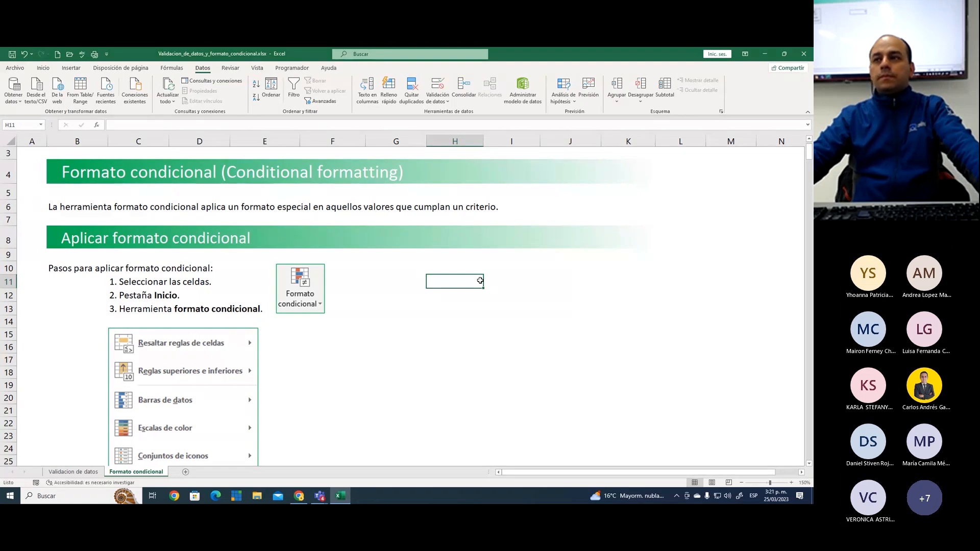
scroll(479, 282, "down", 2)
scroll(481, 283, "up", 2)
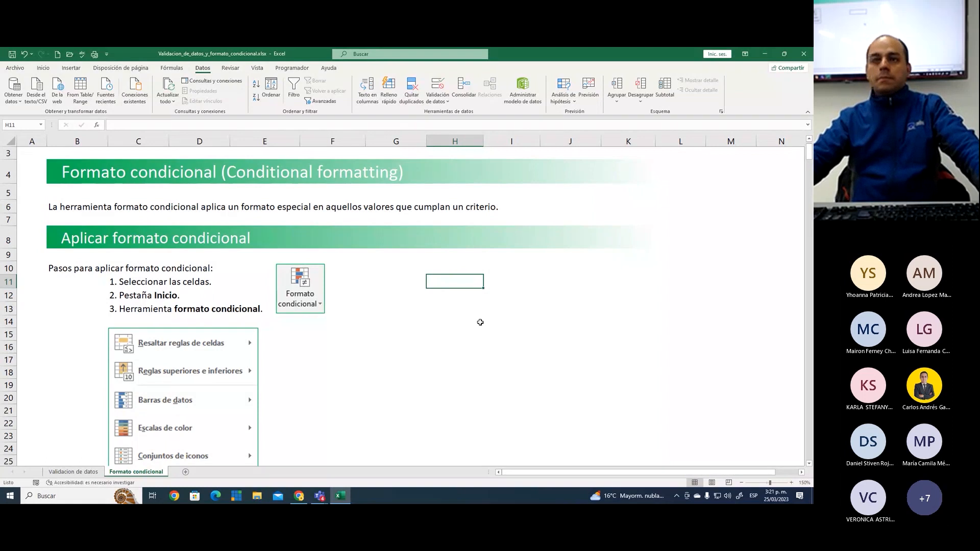
left_click(461, 322)
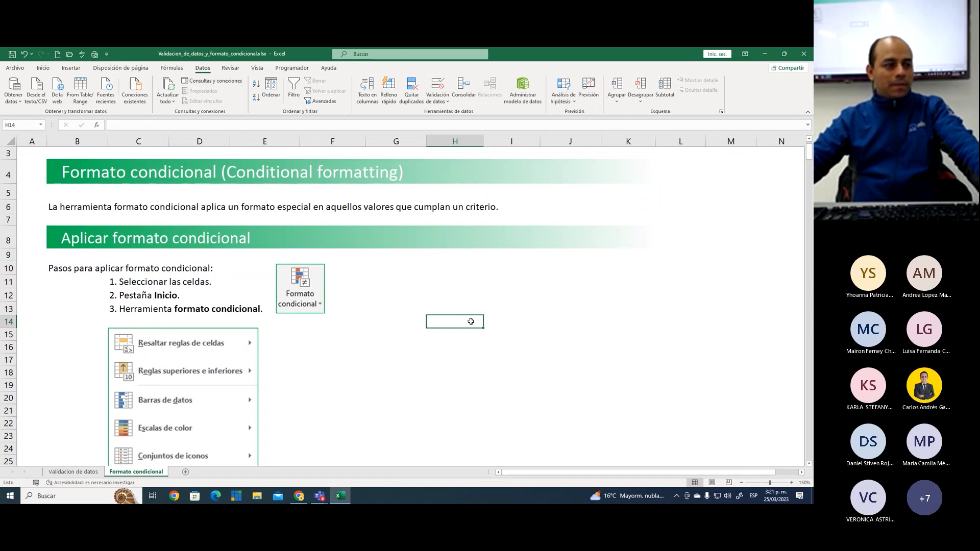
left_click(431, 293)
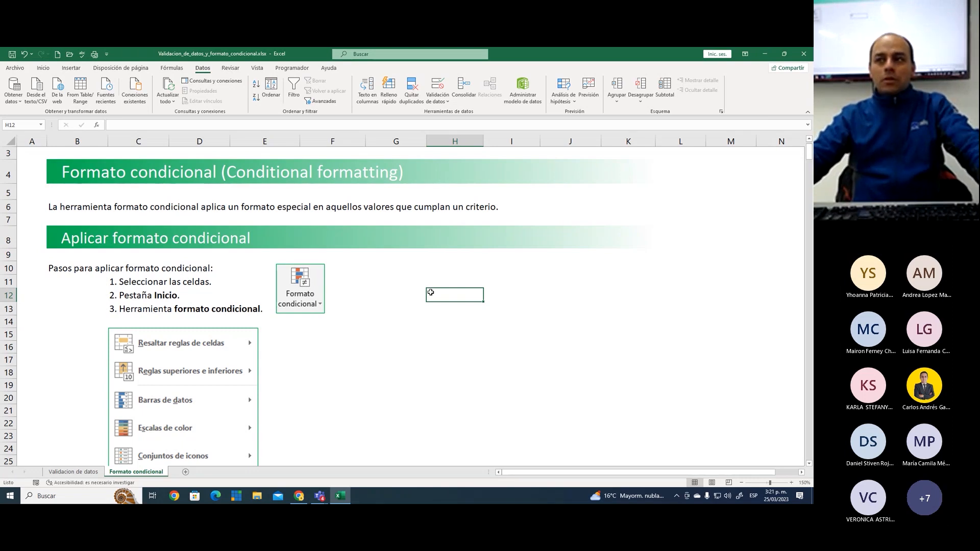
left_click(391, 277)
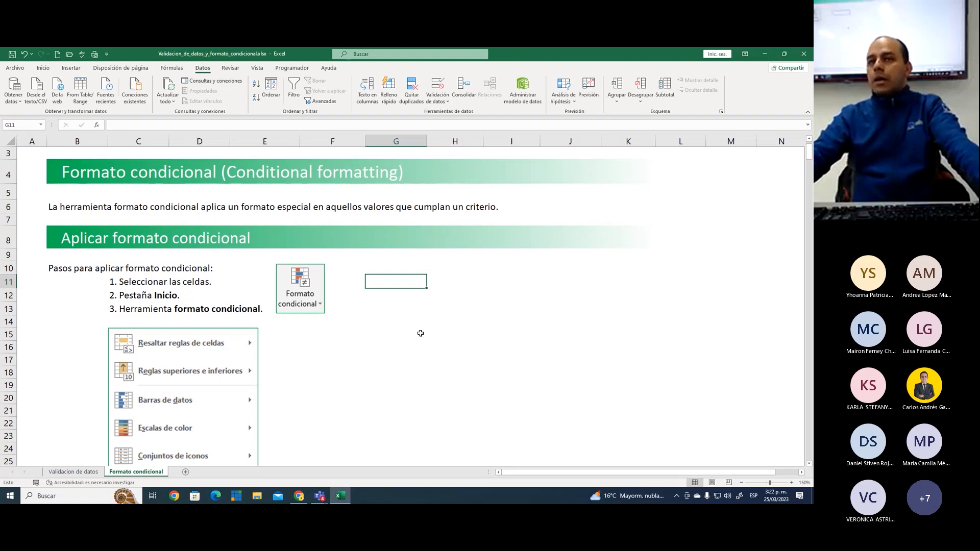
Look through the conditional formatting explanations on the sheet down to the list of tasks under Práctica 1
scroll(422, 333, "down", 3)
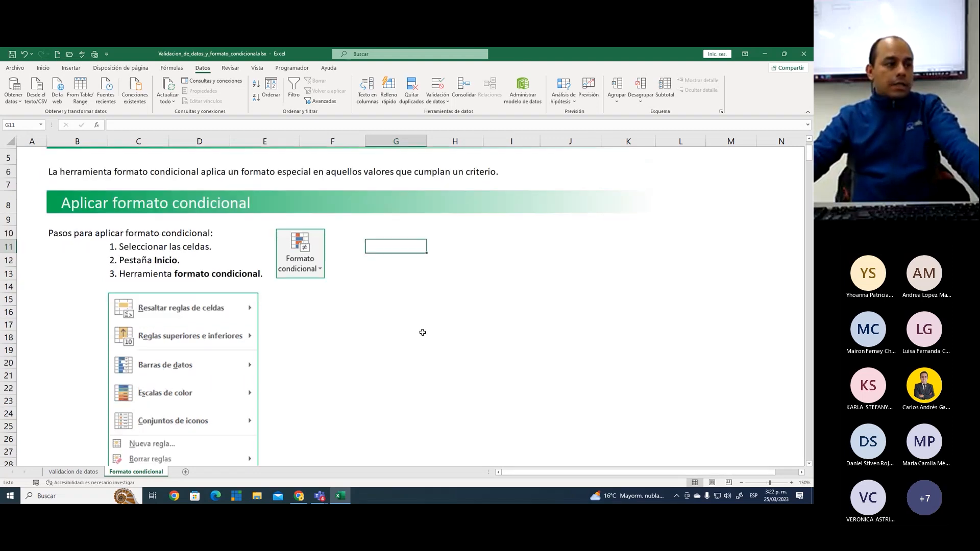
scroll(422, 332, "down", 20)
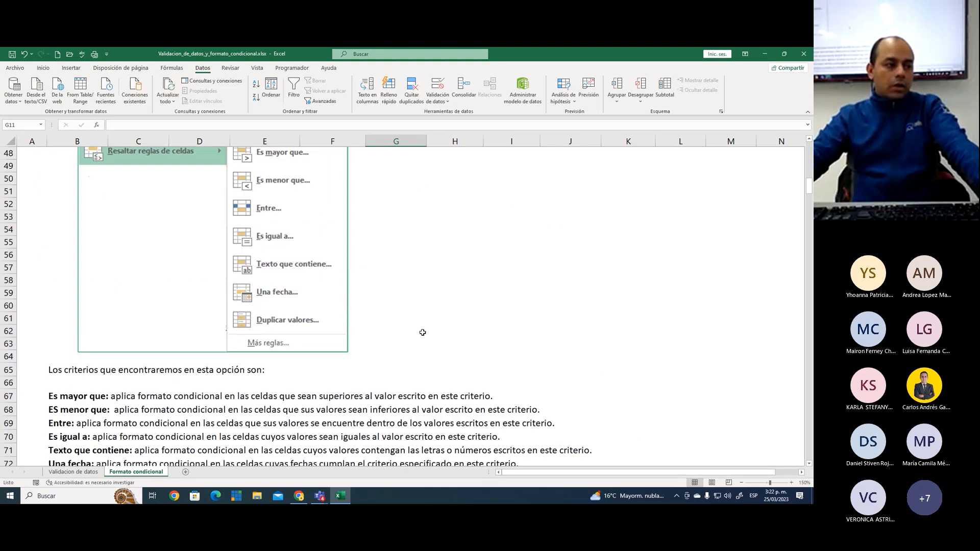
scroll(422, 333, "down", 20)
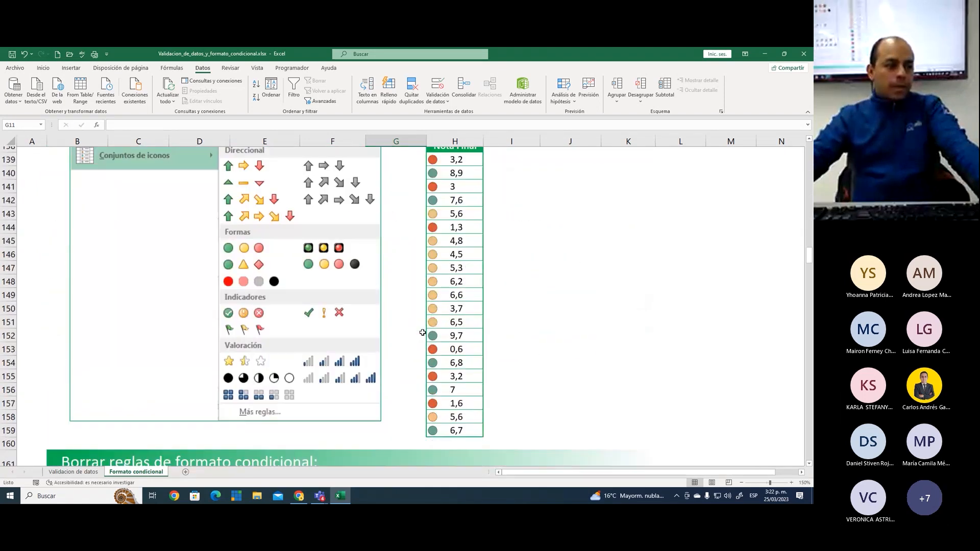
scroll(423, 332, "down", 20)
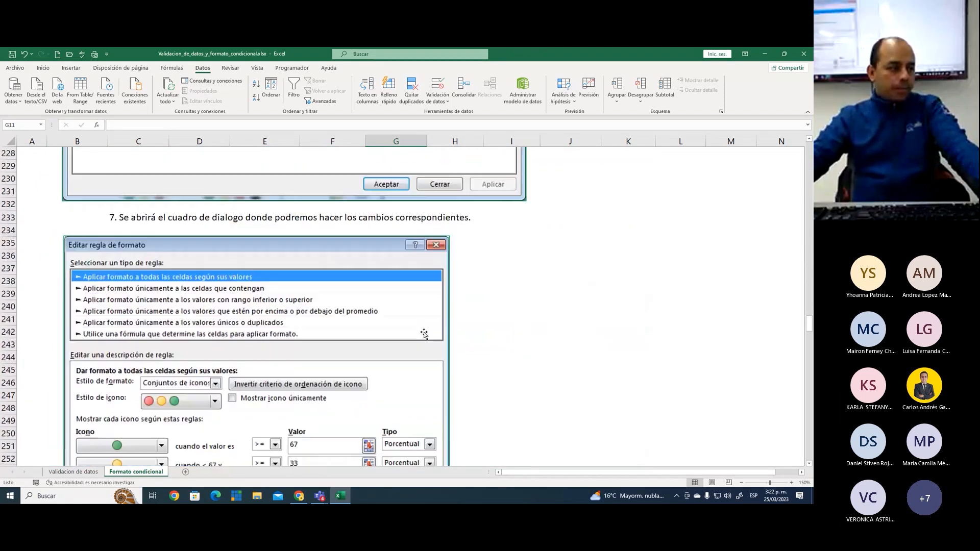
scroll(424, 335, "down", 20)
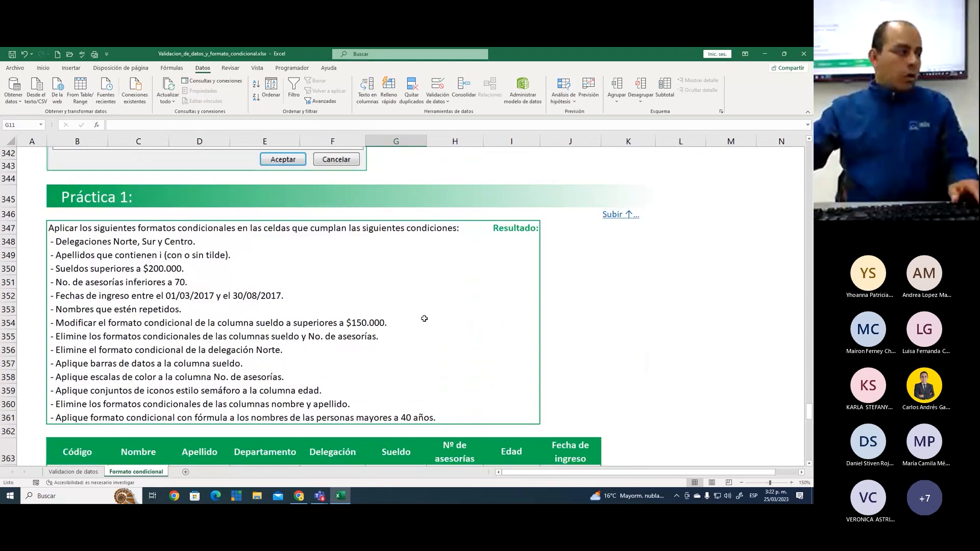
left_click(470, 168)
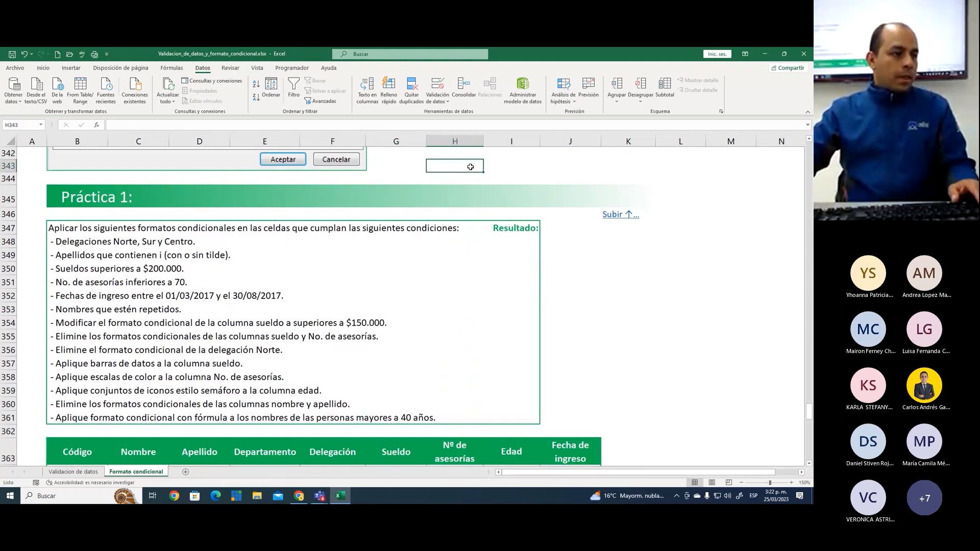
left_click(617, 269)
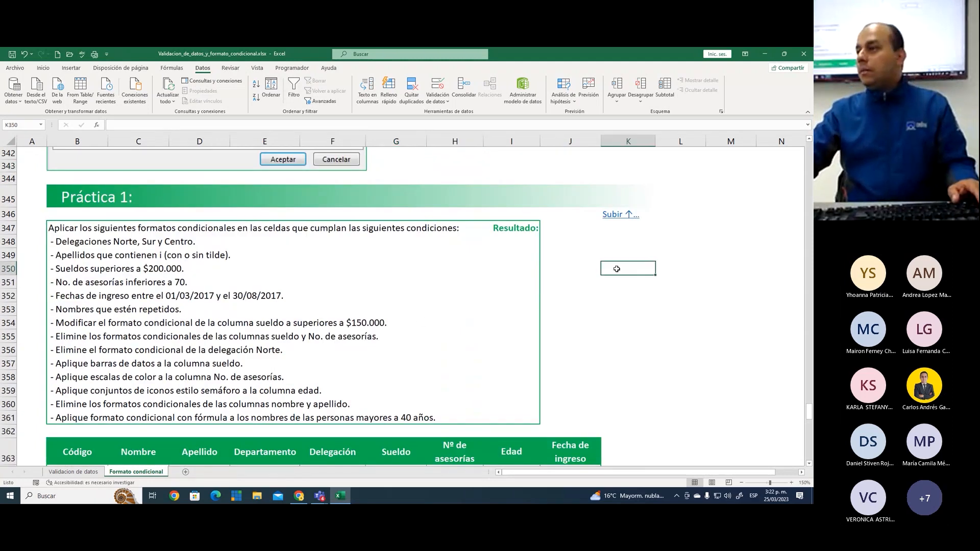
Examine the final formula-rule instructions, the Práctica 1 conditions and the employee table that follows them
scroll(616, 269, "up", 2)
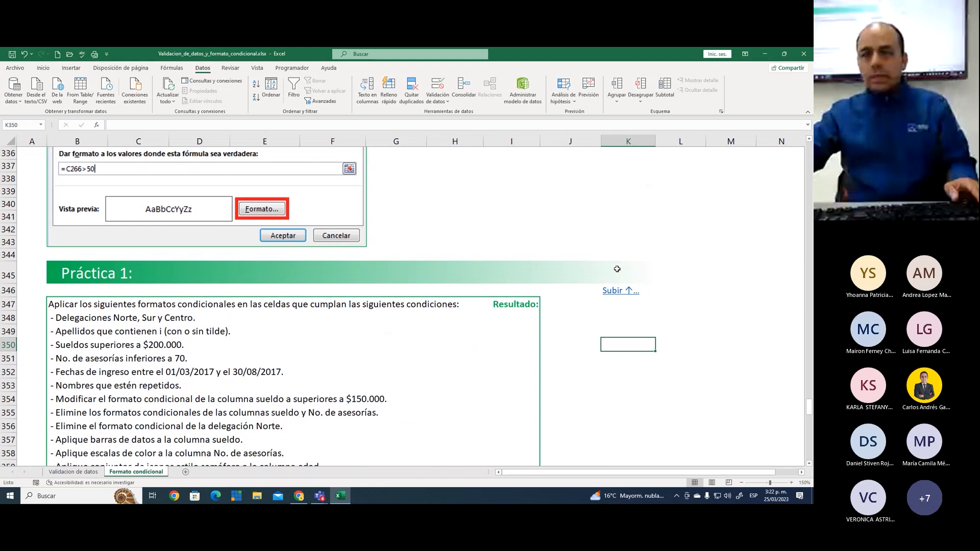
scroll(616, 269, "up", 5)
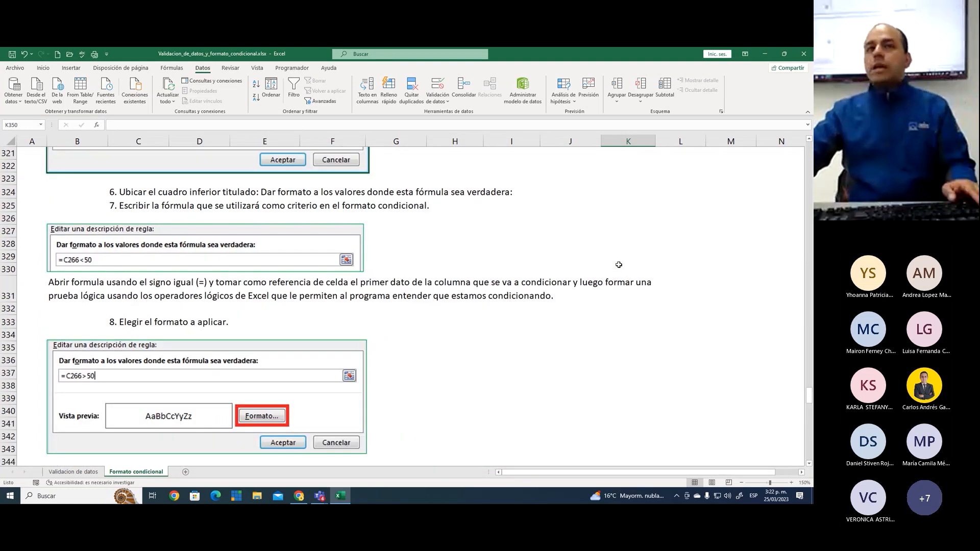
scroll(611, 281, "down", 4)
scroll(611, 280, "down", 3)
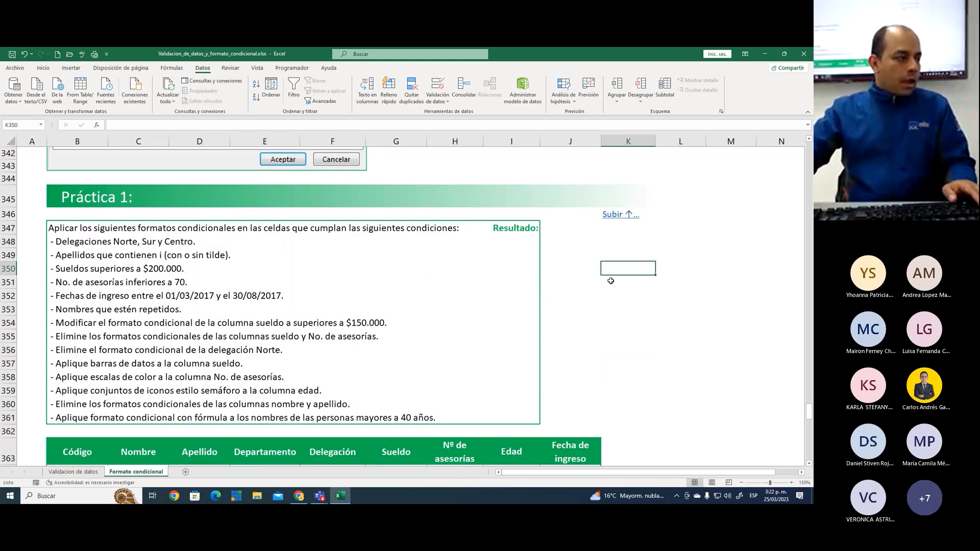
scroll(610, 281, "down", 6)
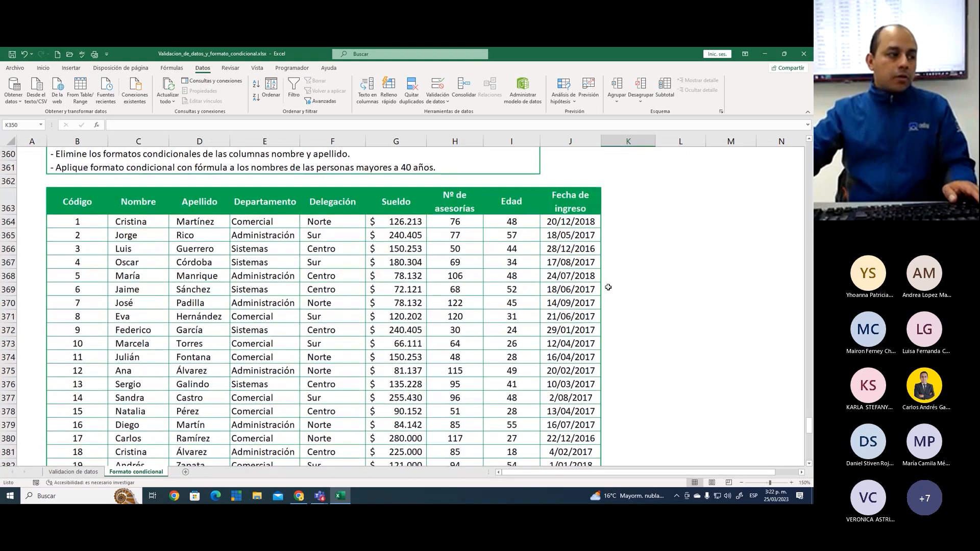
scroll(608, 287, "down", 1)
scroll(609, 288, "up", 6)
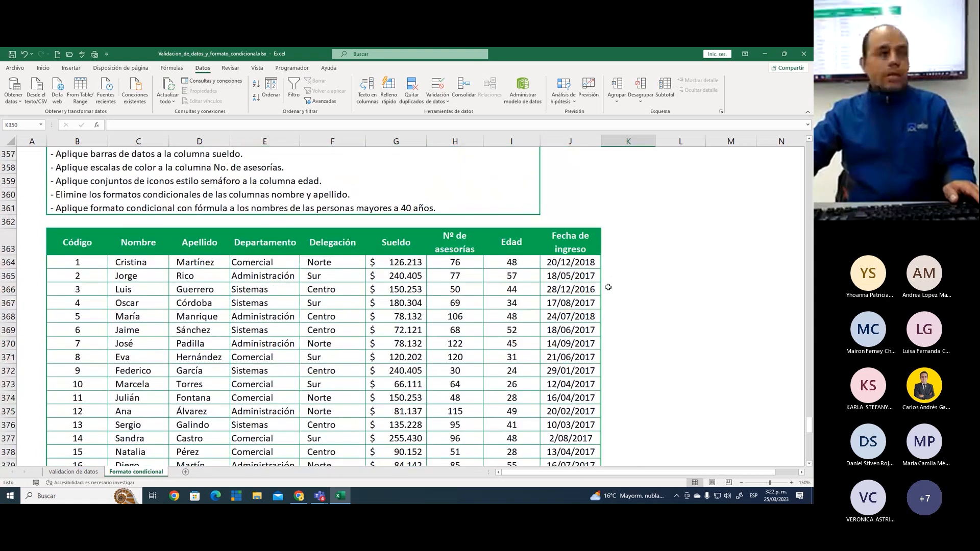
scroll(608, 287, "up", 2)
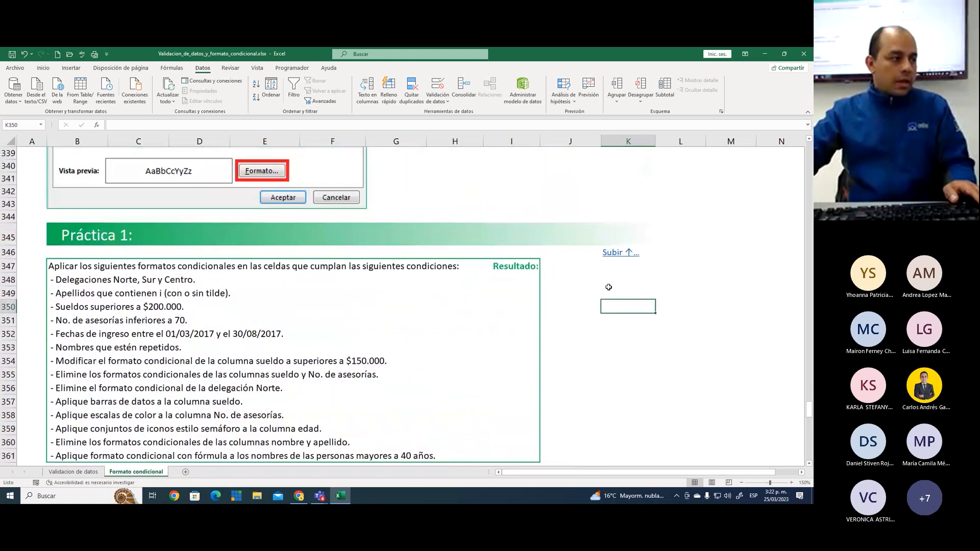
scroll(608, 288, "down", 1)
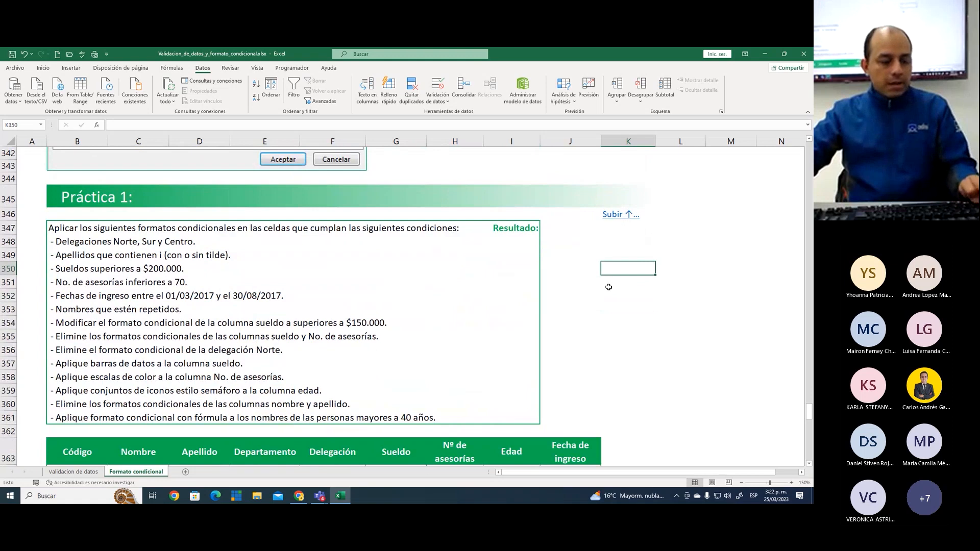
Mark the condition "Delegaciones Norte, Sur y Centro" with a red rectangle and review the Delegación data in the Práctica 1 table
key("ctrl+2")
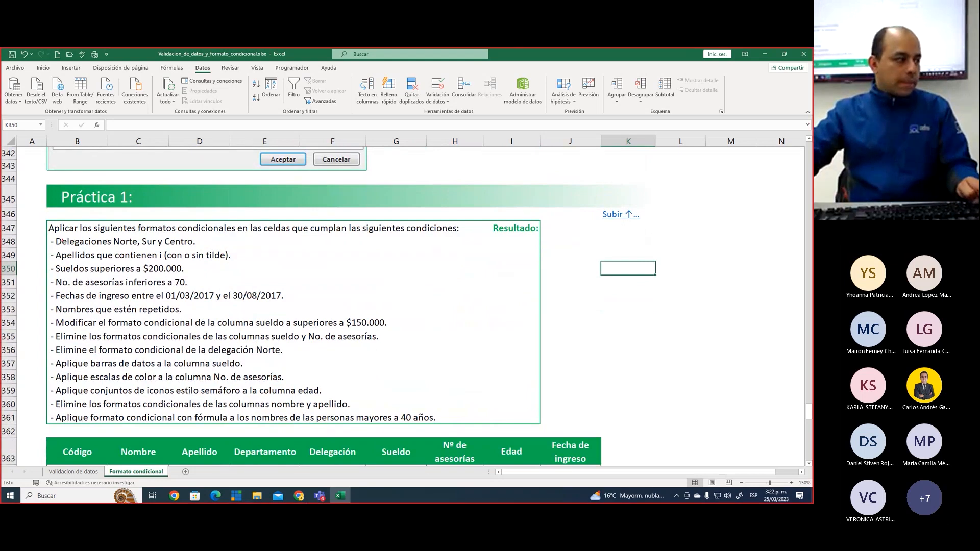
left_click_drag(46, 234, 206, 249)
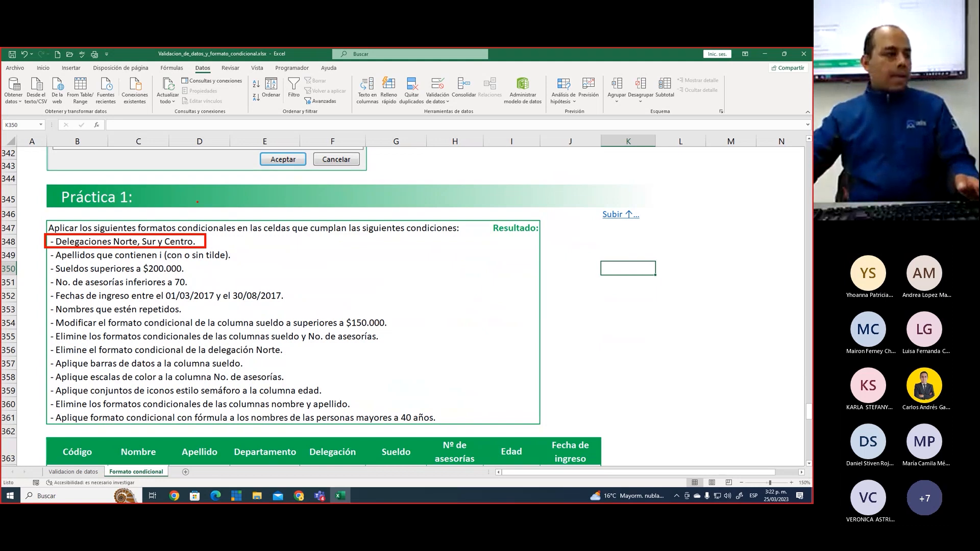
scroll(259, 281, "down", 5)
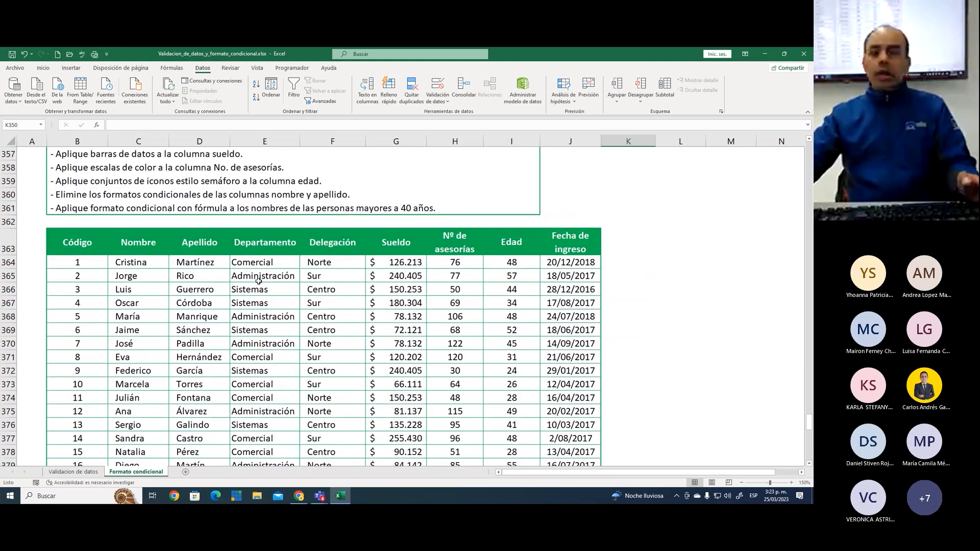
scroll(258, 281, "down", 3)
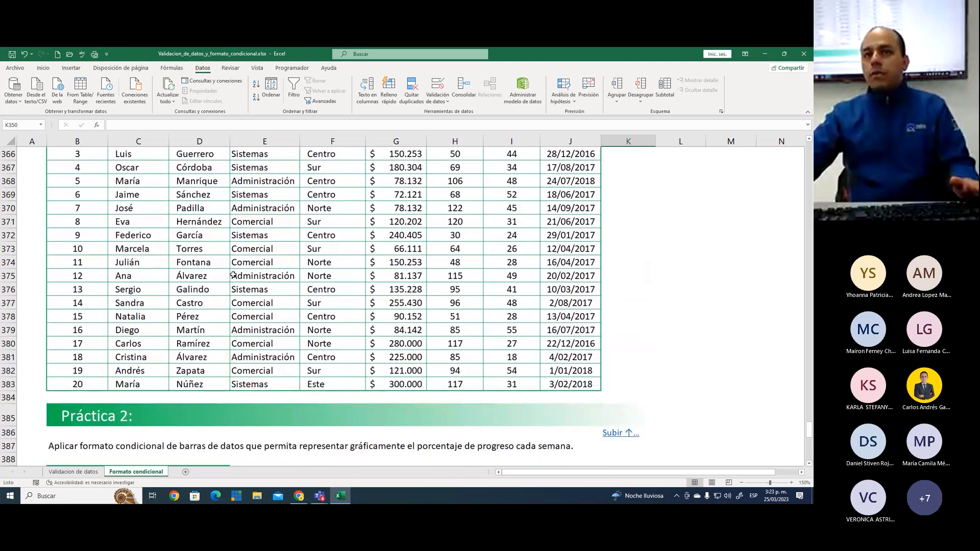
scroll(236, 274, "up", 2)
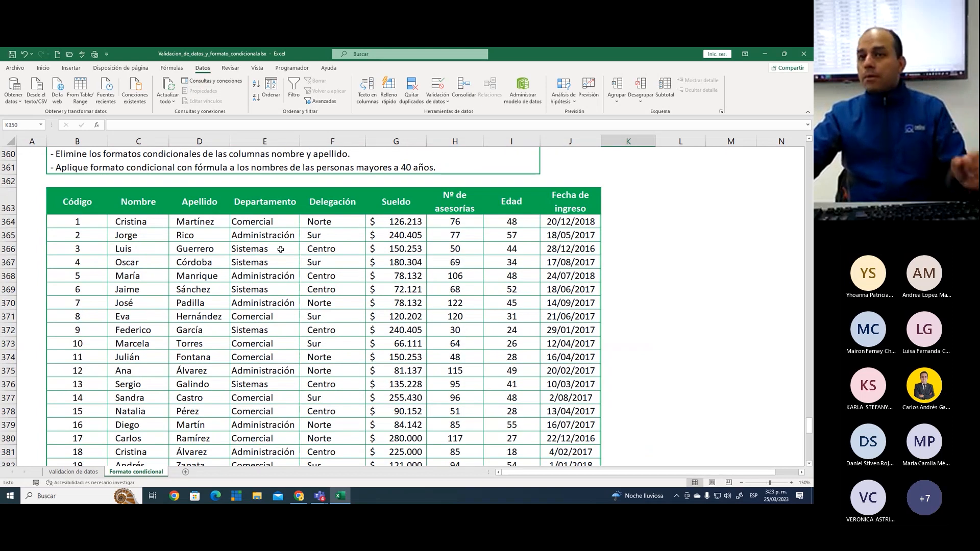
Select the Delegación cells F364:F383 and bring up the Inicio commands for conditional formatting
left_click_drag(341, 223, 341, 462)
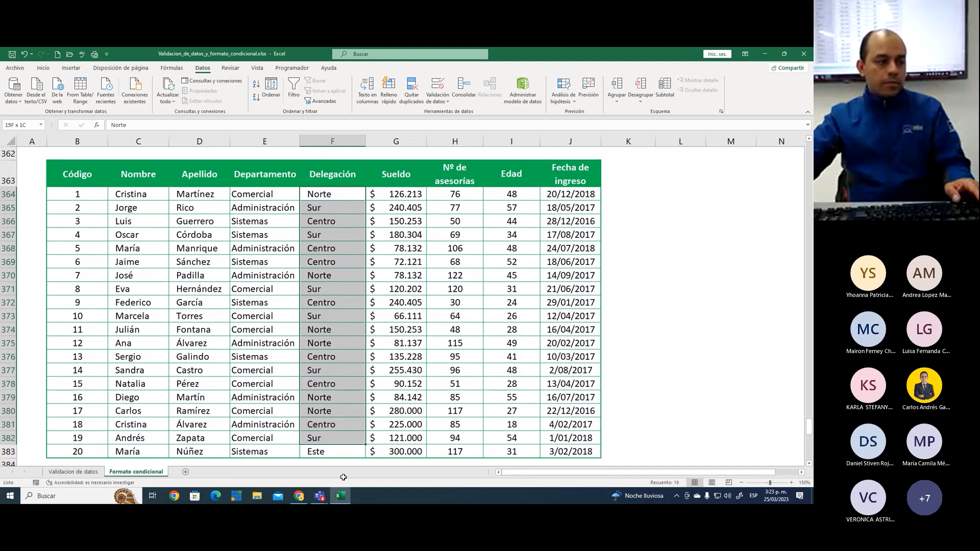
scroll(333, 233, "up", 1)
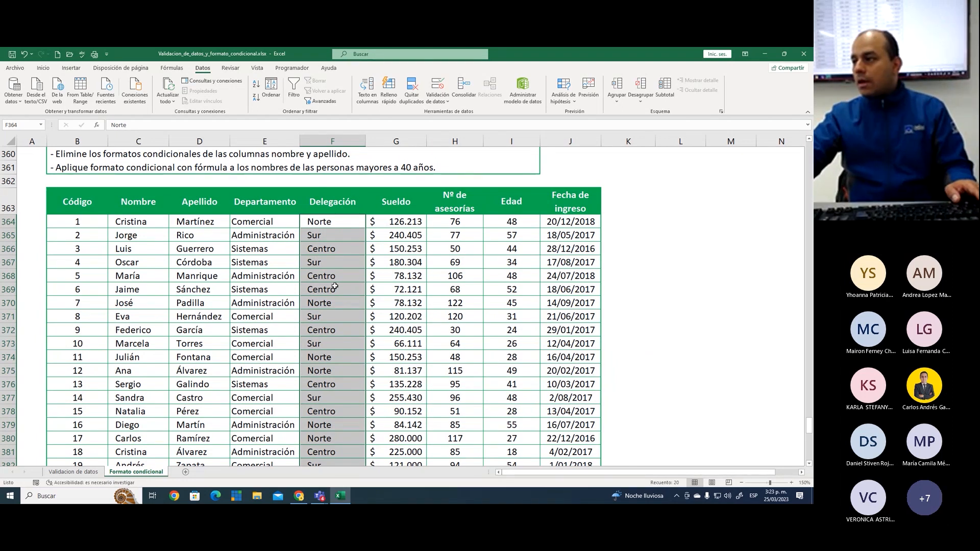
left_click(43, 69)
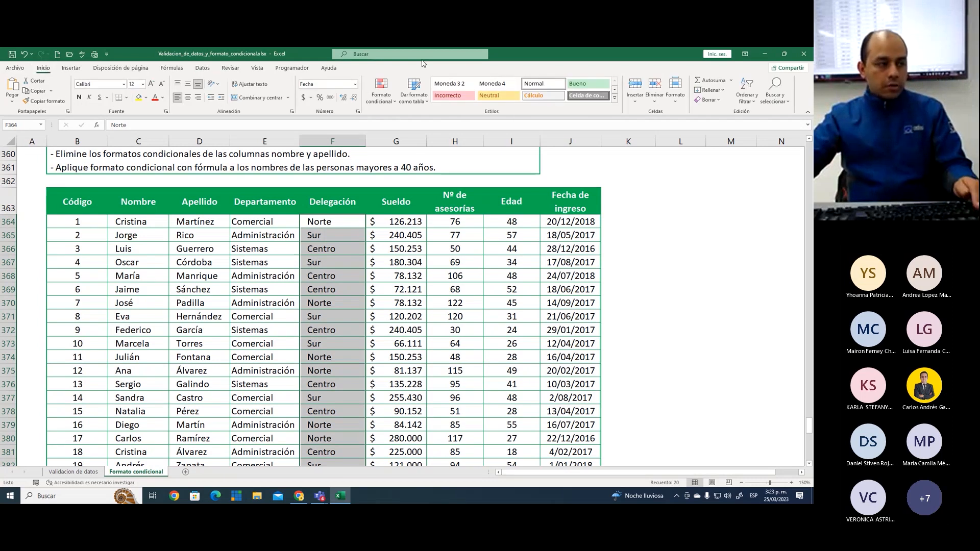
Annotate the procedure in red, numbering the selected cells 1, Inicio 2 and Formato condicional 3
left_click_drag(364, 74, 399, 106)
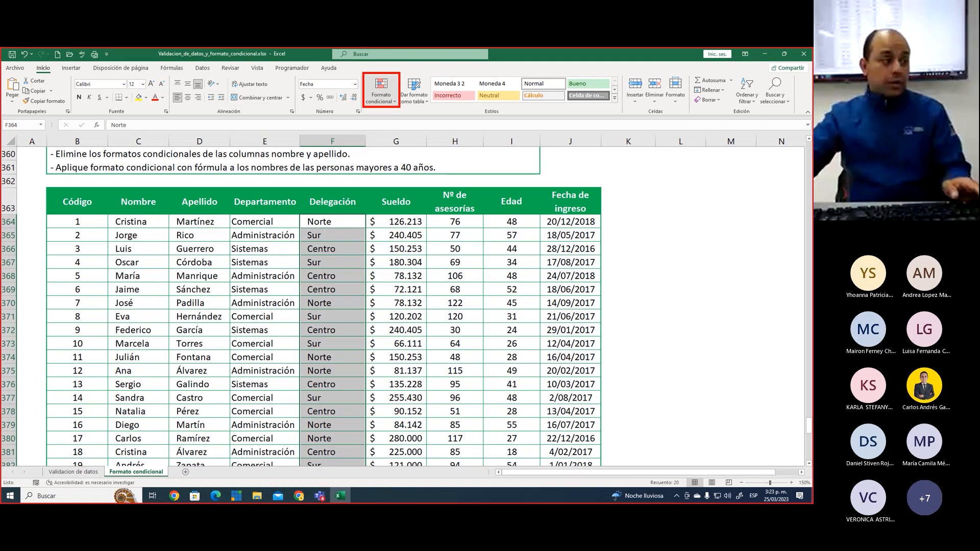
left_click_drag(349, 244, 350, 262)
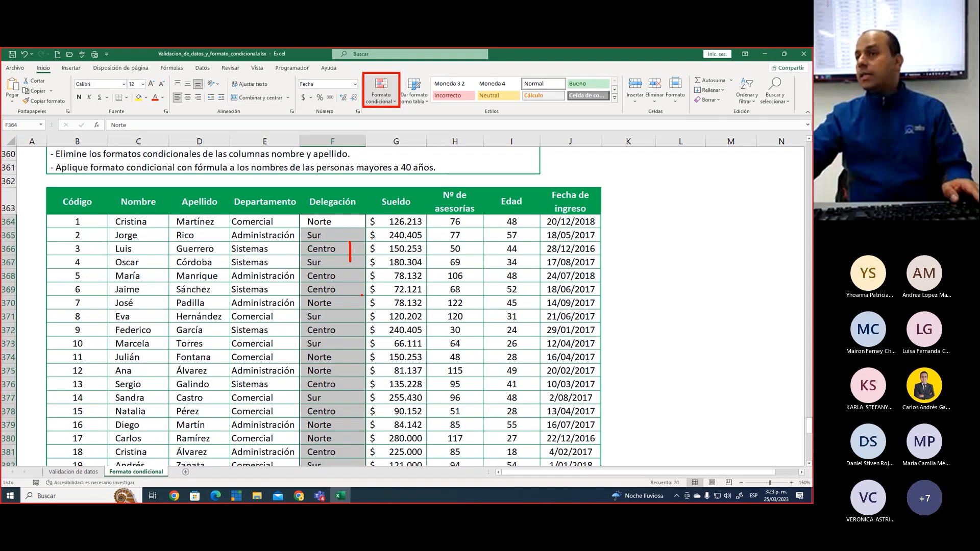
left_click_drag(31, 62, 68, 73)
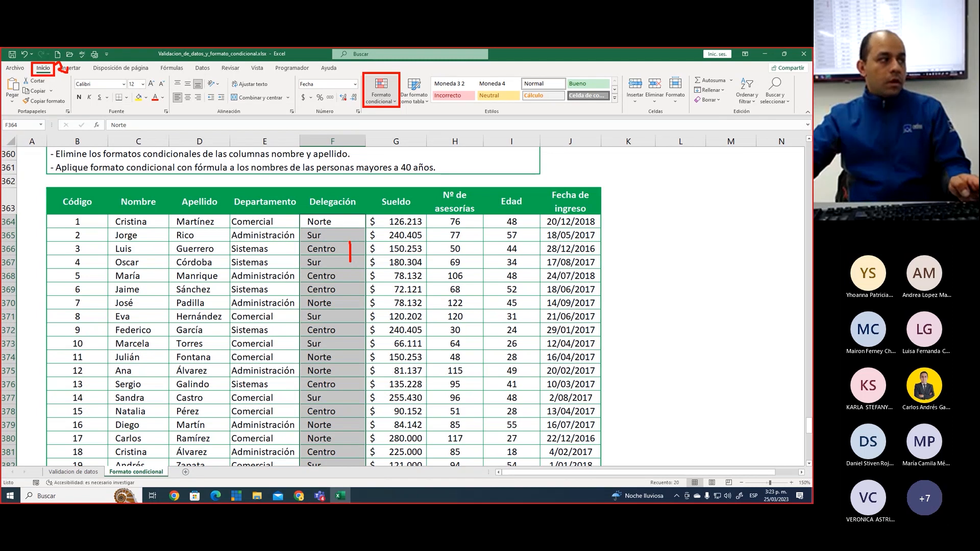
left_click_drag(384, 63, 389, 71)
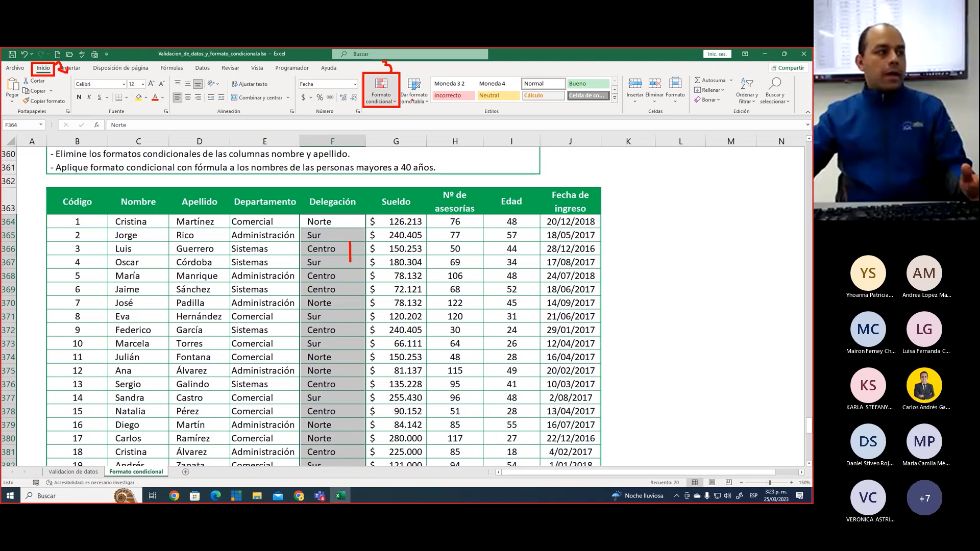
left_click(383, 94)
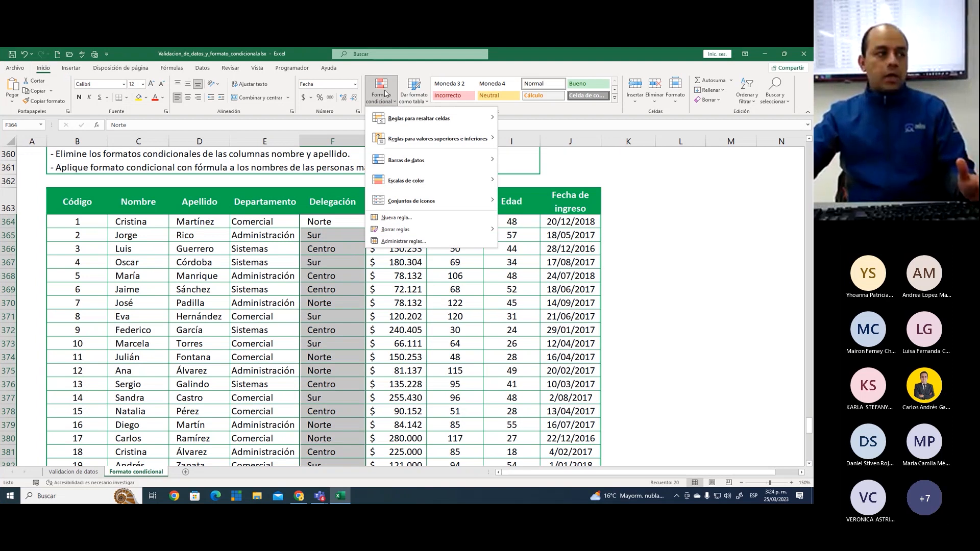
mouse_move(406, 119)
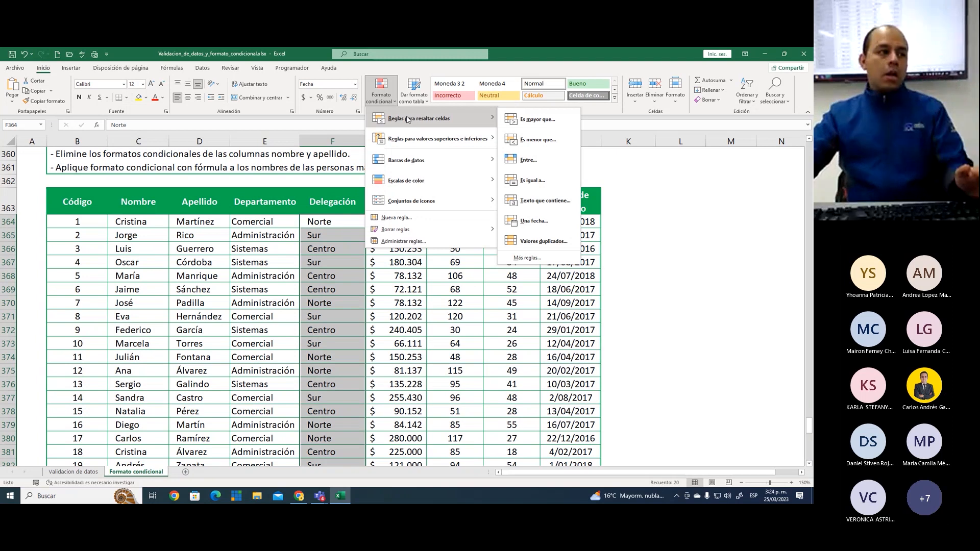
mouse_move(417, 169)
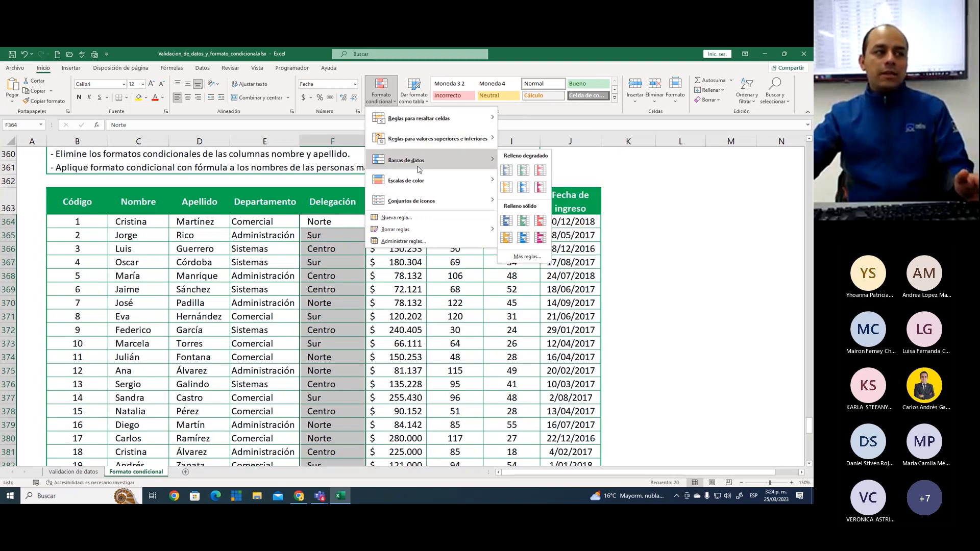
mouse_move(419, 200)
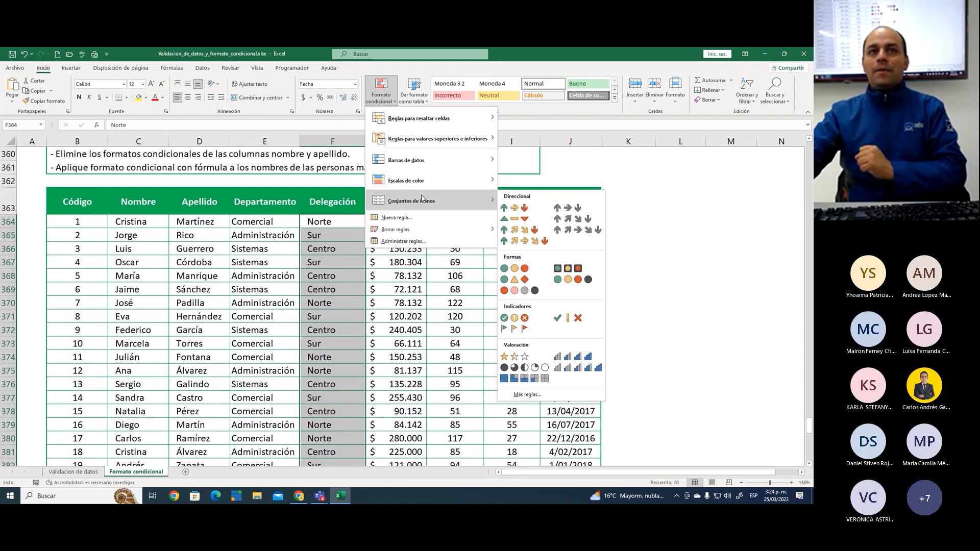
mouse_move(431, 120)
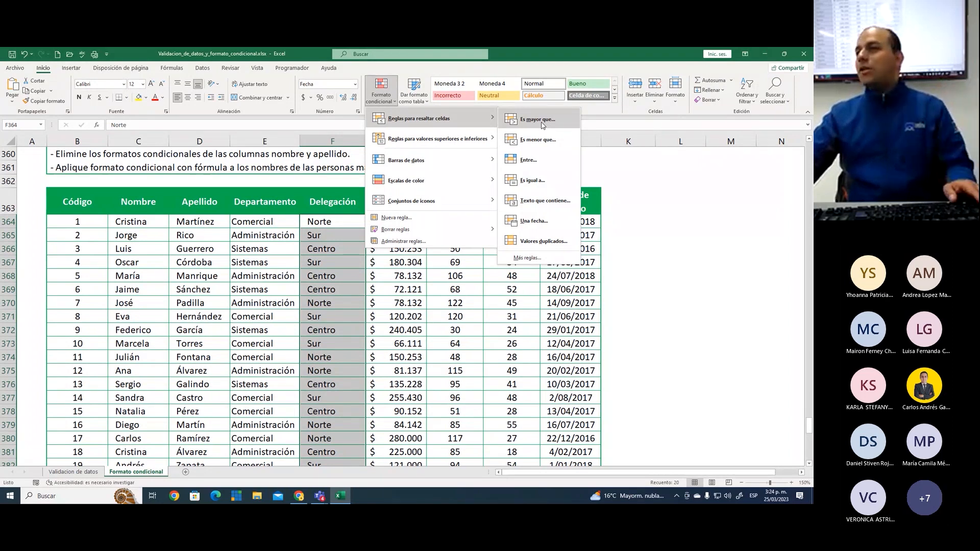
left_click(538, 181)
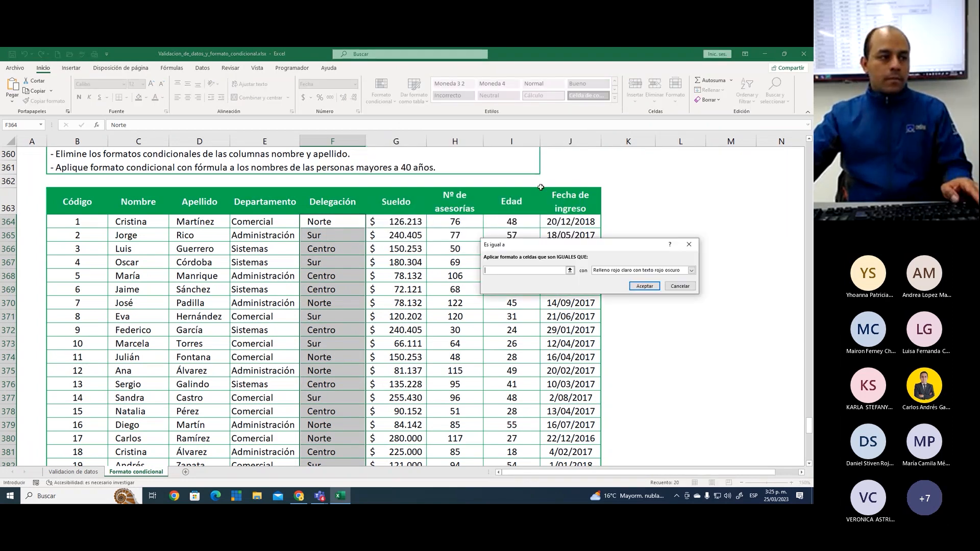
left_click_drag(586, 250, 518, 245)
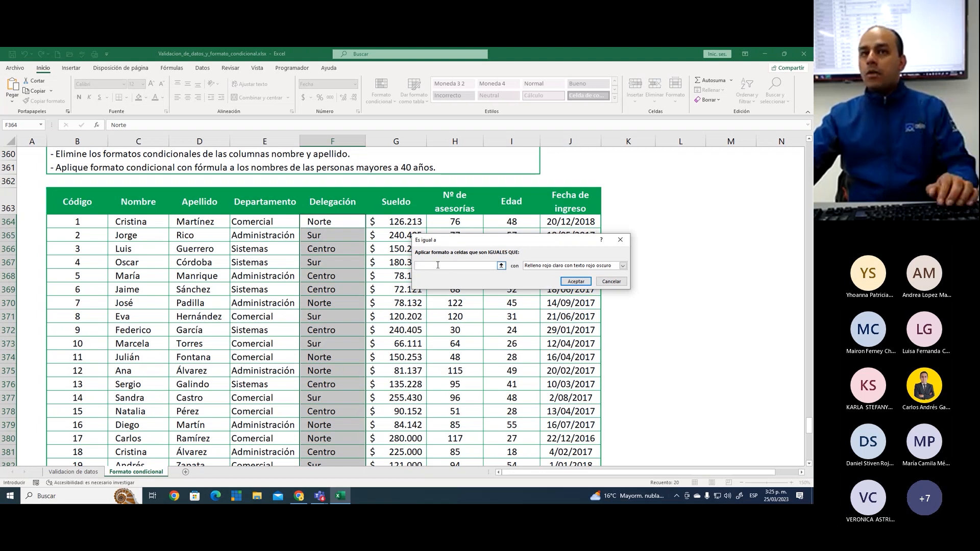
type("norte")
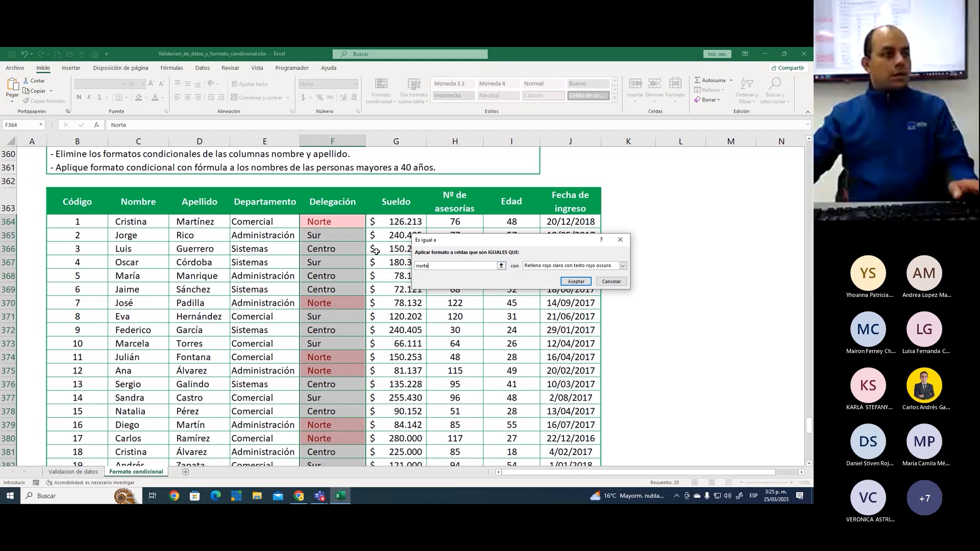
key("Escape")
Start an "Es igual a" highlight rule for the selected Delegación cells, comparing against the value norte
left_click(380, 91)
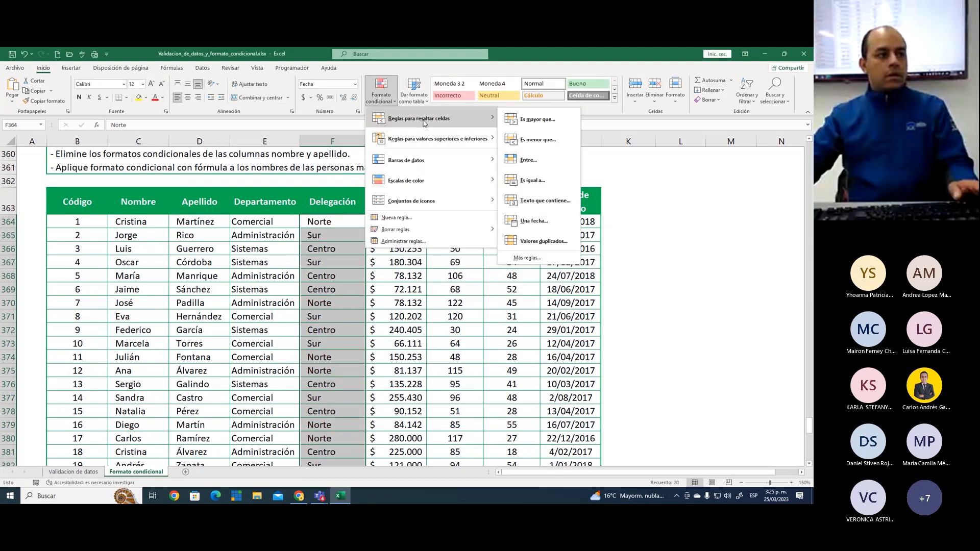
left_click(544, 187)
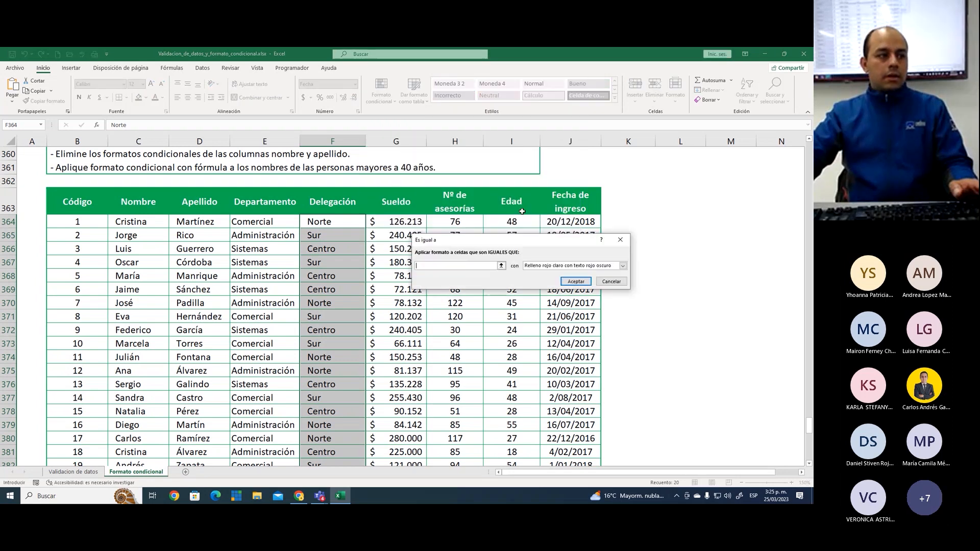
left_click_drag(490, 249, 477, 245)
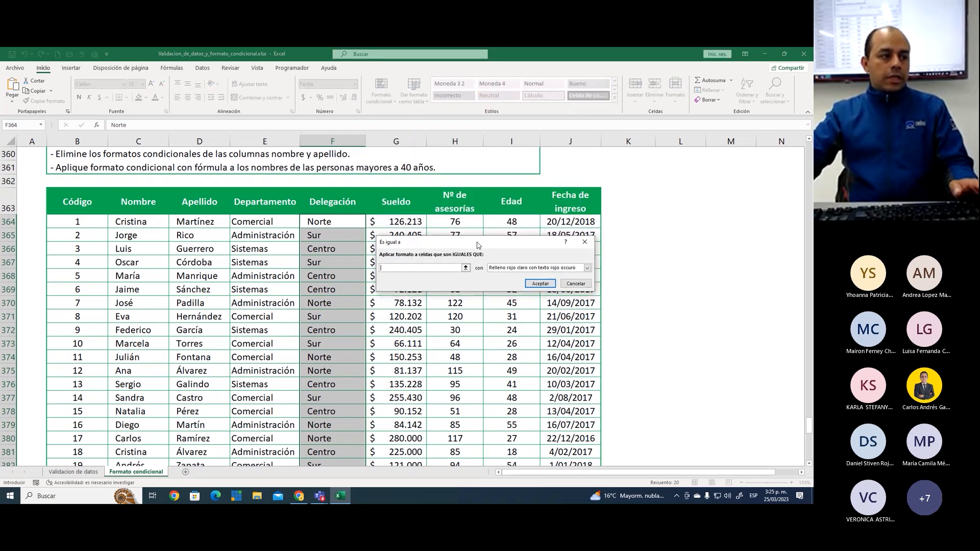
type("norte")
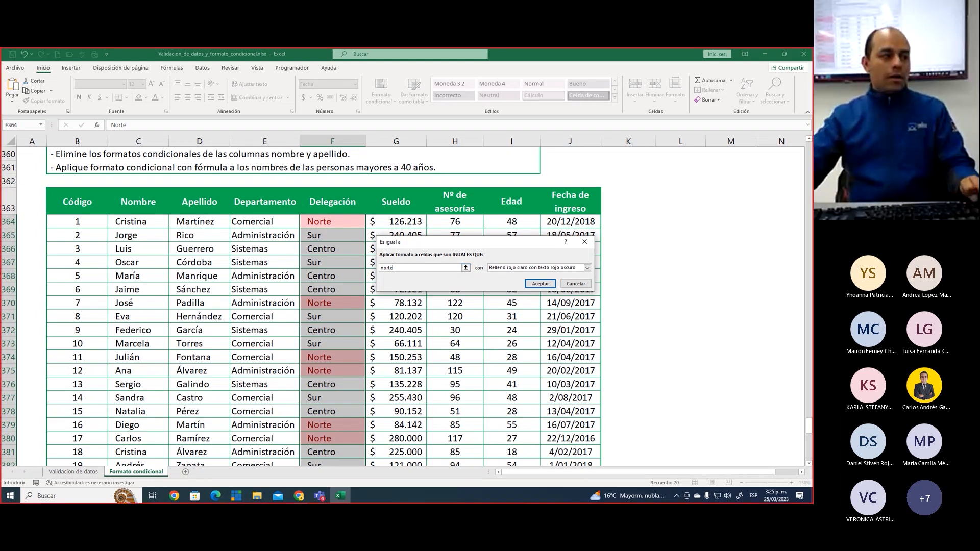
Mark the Norte cells F364, F370 and F374 with red check marks and clear the annotations
left_click_drag(344, 218, 359, 206)
left_click_drag(347, 300, 355, 292)
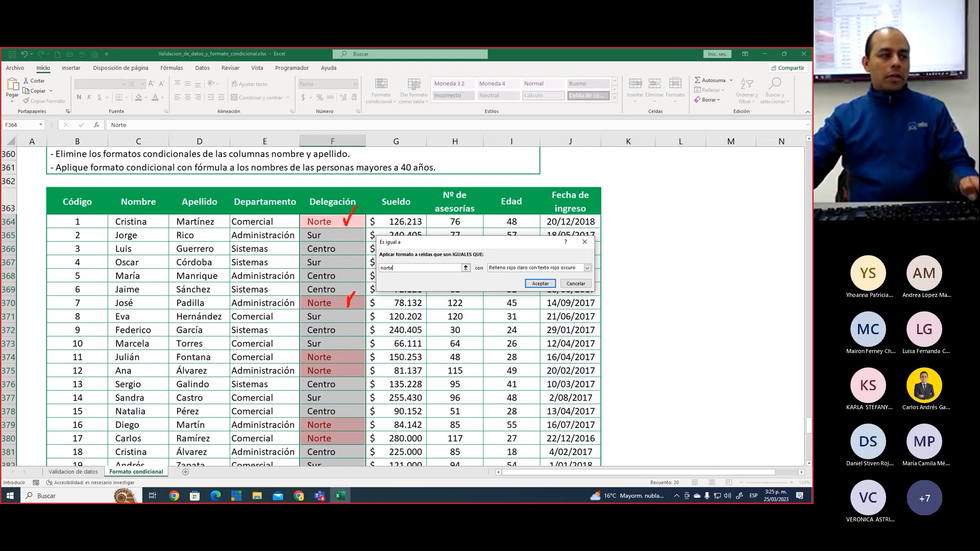
left_click_drag(351, 350, 368, 334)
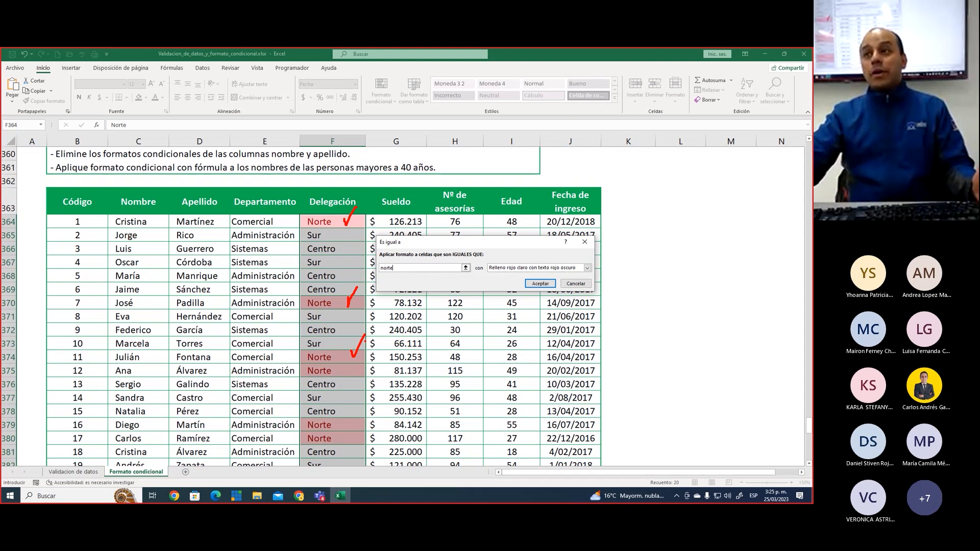
key("Escape")
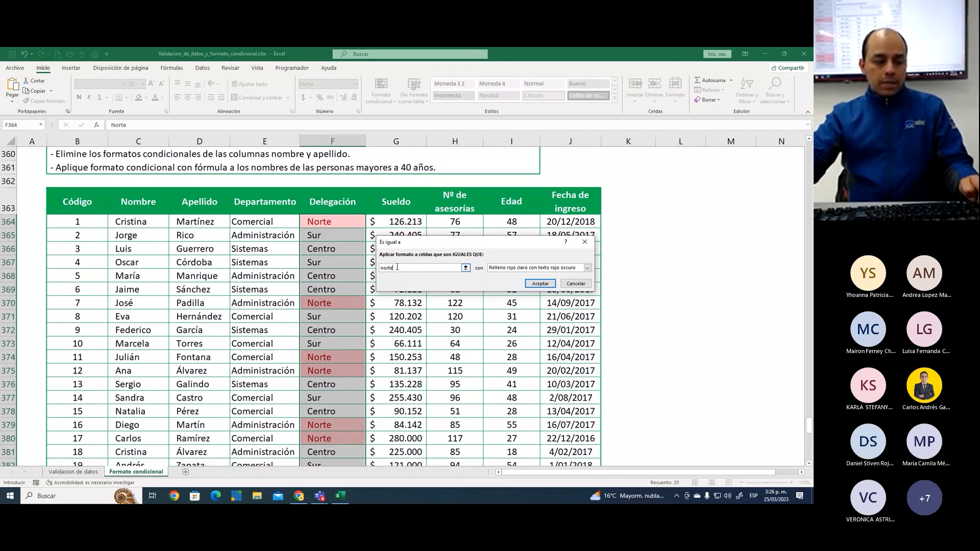
Annotate cell F364, the rule's comparison value and its format choice in red, clearing the marks
key("ctrl+2")
left_click_drag(346, 217, 361, 204)
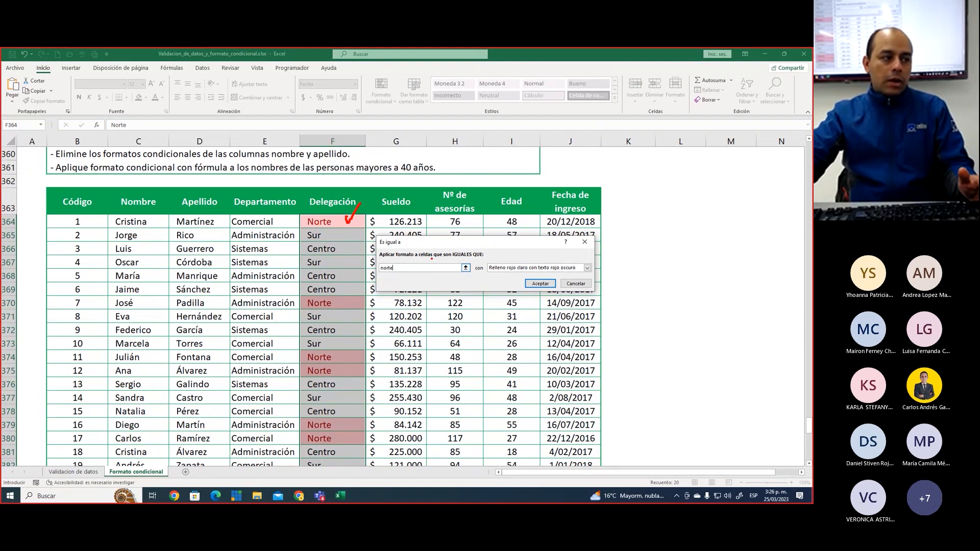
left_click_drag(413, 265, 433, 250)
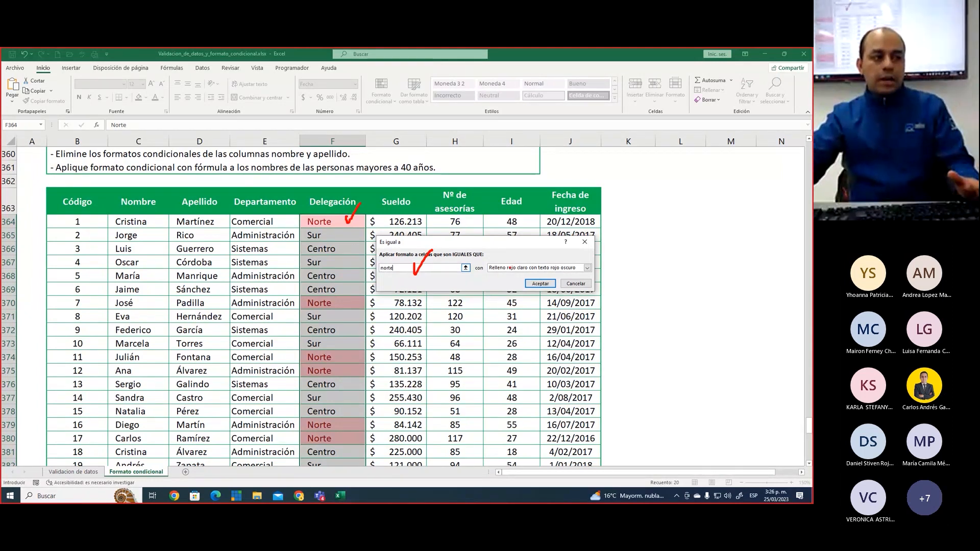
key("Escape")
key("ctrl+2")
left_click_drag(485, 262, 589, 275)
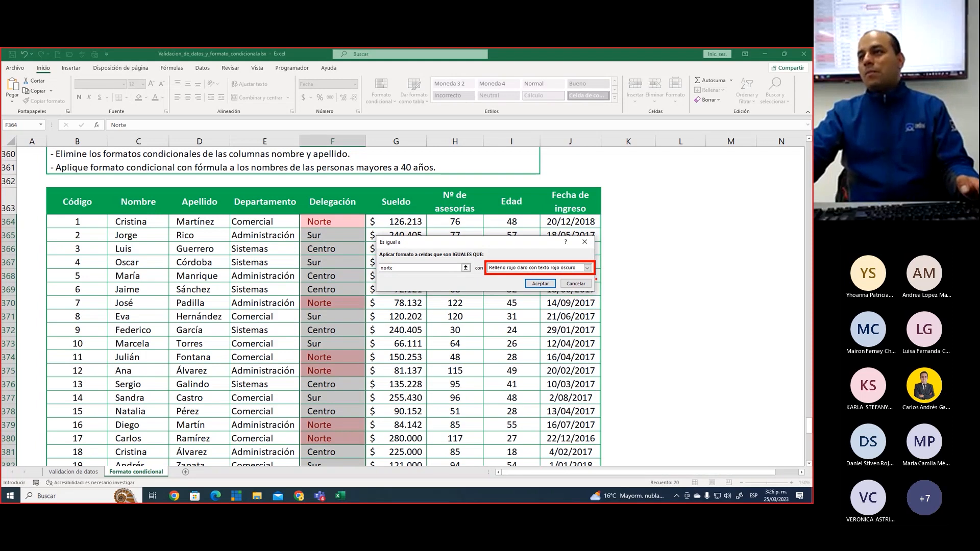
Choose a custom format for the rule, cross out the unavailable font list in red, and set the font style to Negrita
left_click(587, 269)
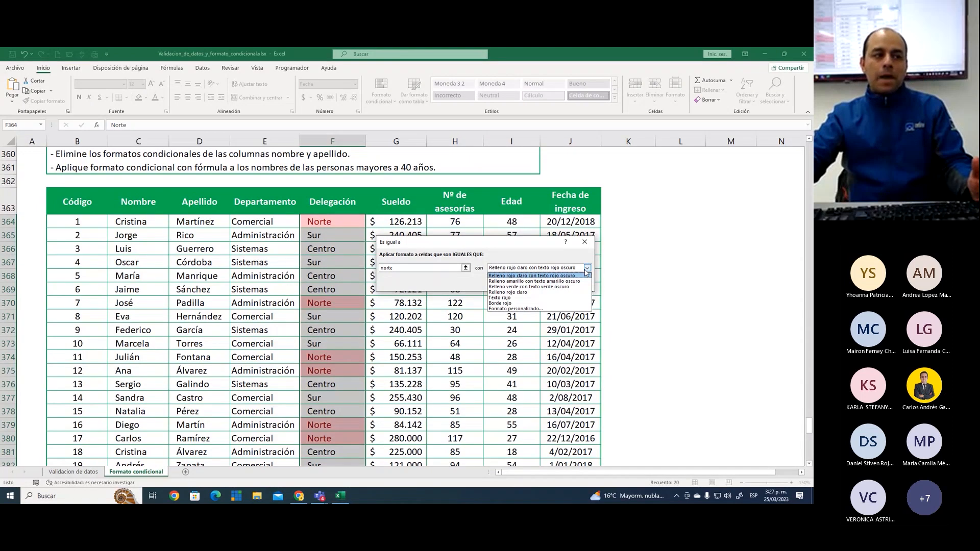
left_click(531, 309)
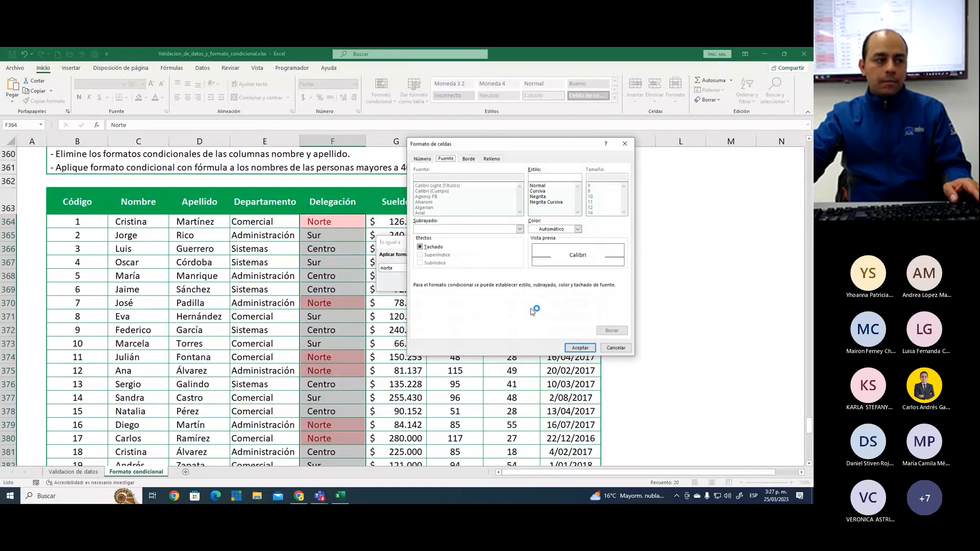
left_click_drag(518, 147, 398, 158)
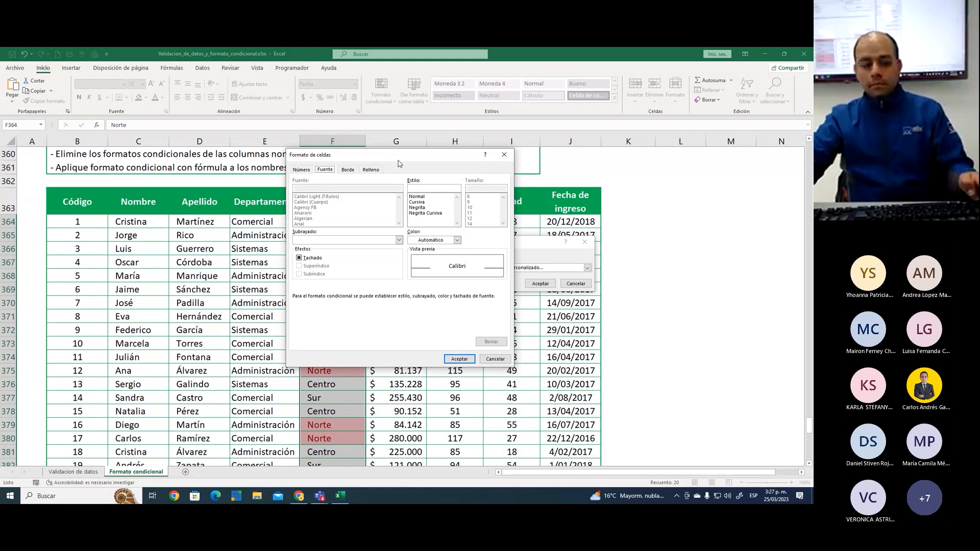
left_click_drag(368, 194, 318, 229)
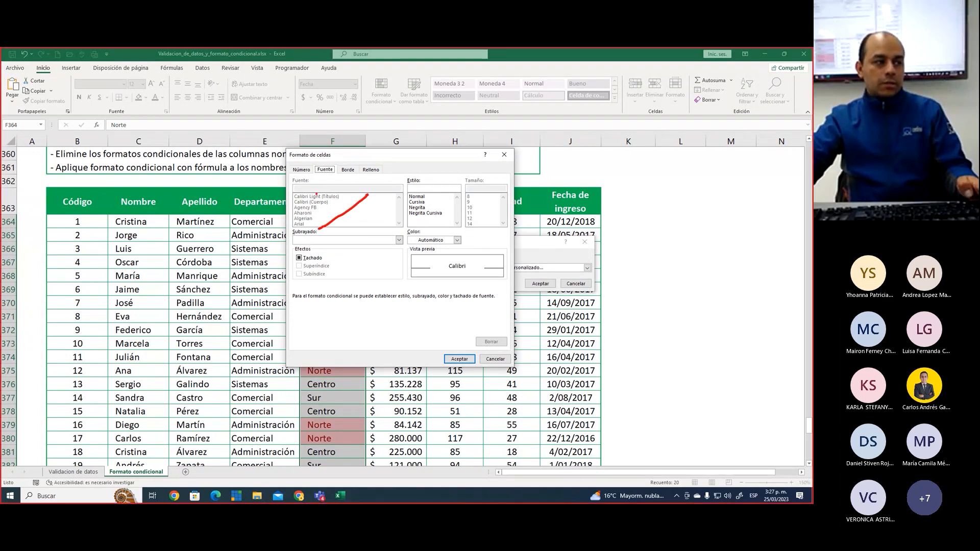
left_click_drag(316, 196, 382, 232)
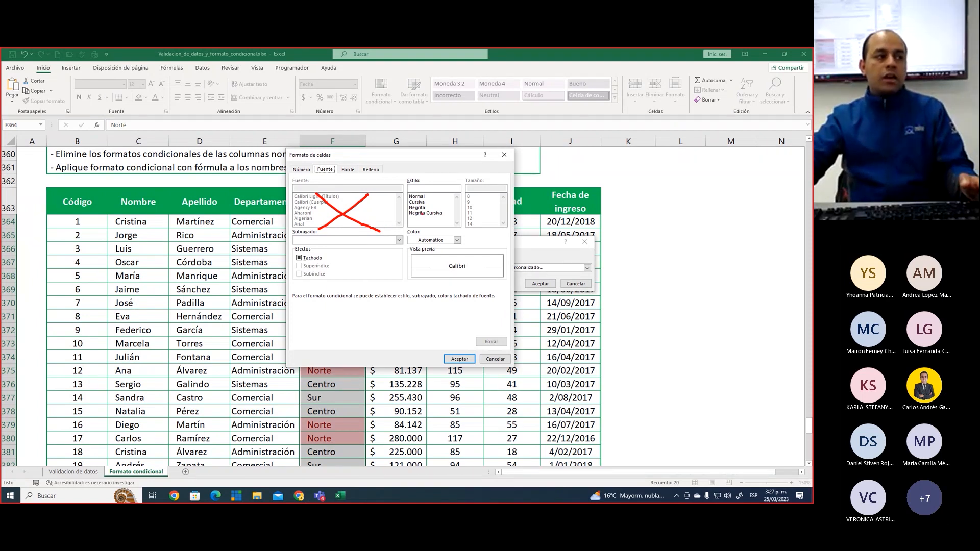
left_click(417, 208)
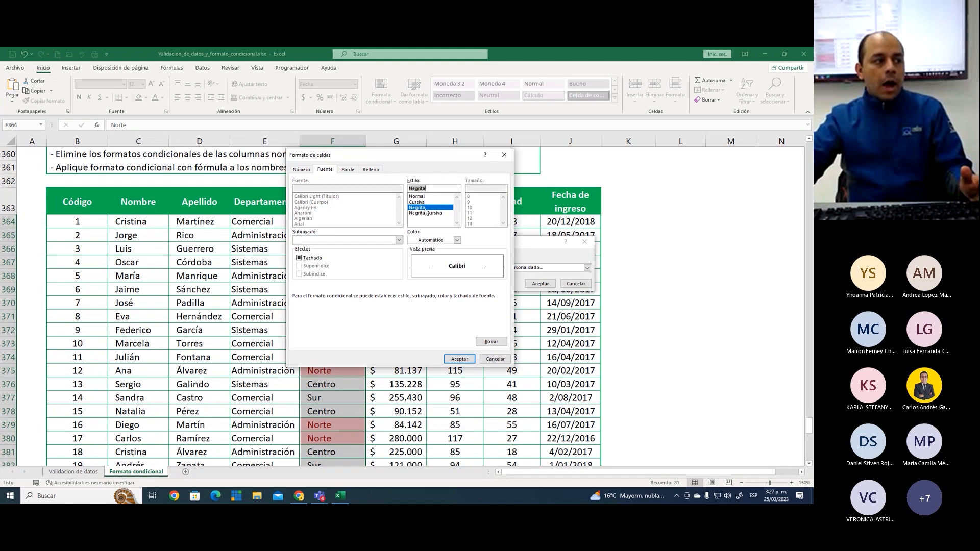
Give the custom format a solid orange fill and apply the "Es igual a" norte rule to the Delegación cells
left_click(372, 170)
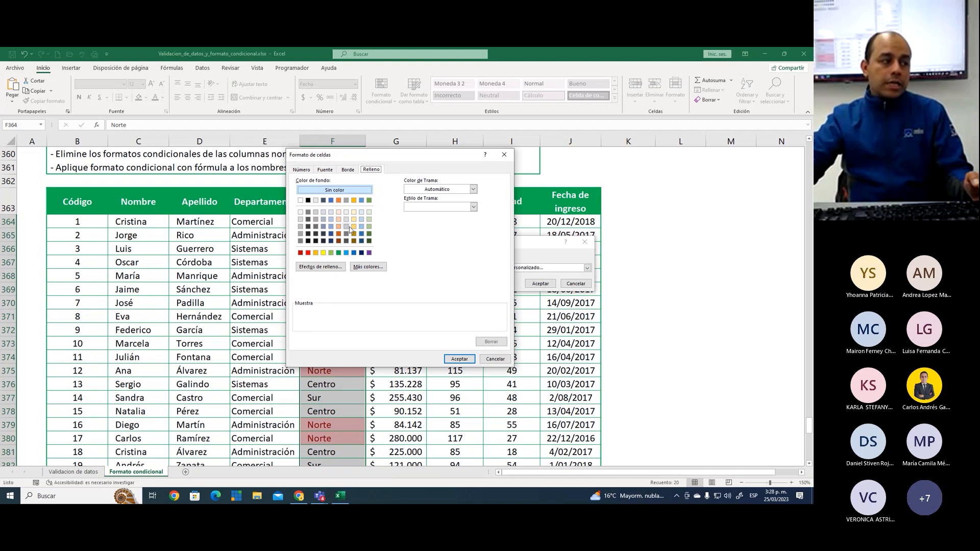
left_click(316, 253)
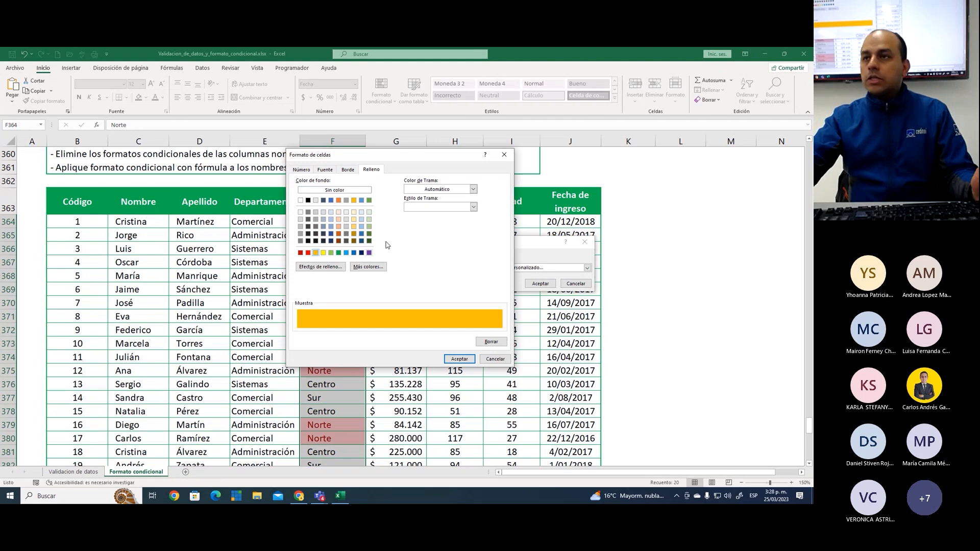
left_click(460, 360)
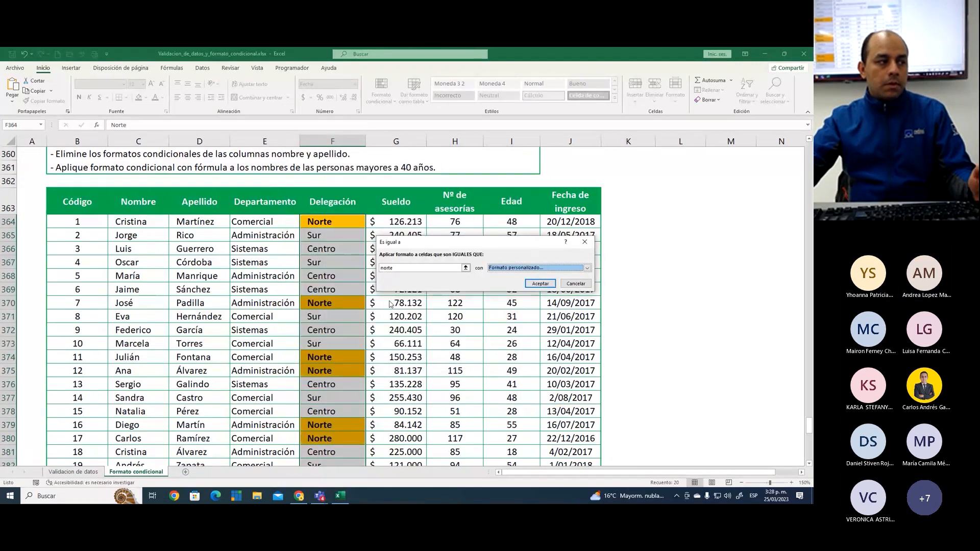
left_click_drag(346, 219, 358, 197)
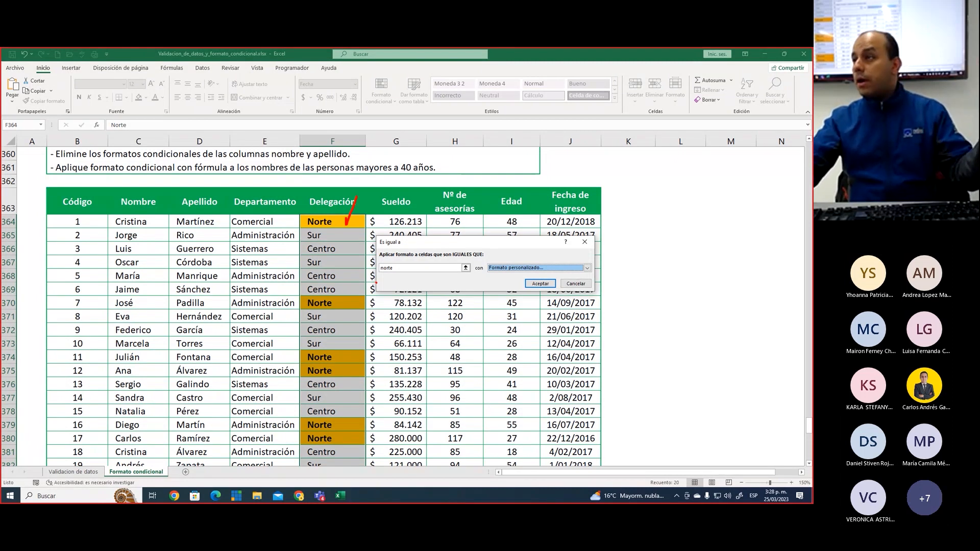
key("Escape")
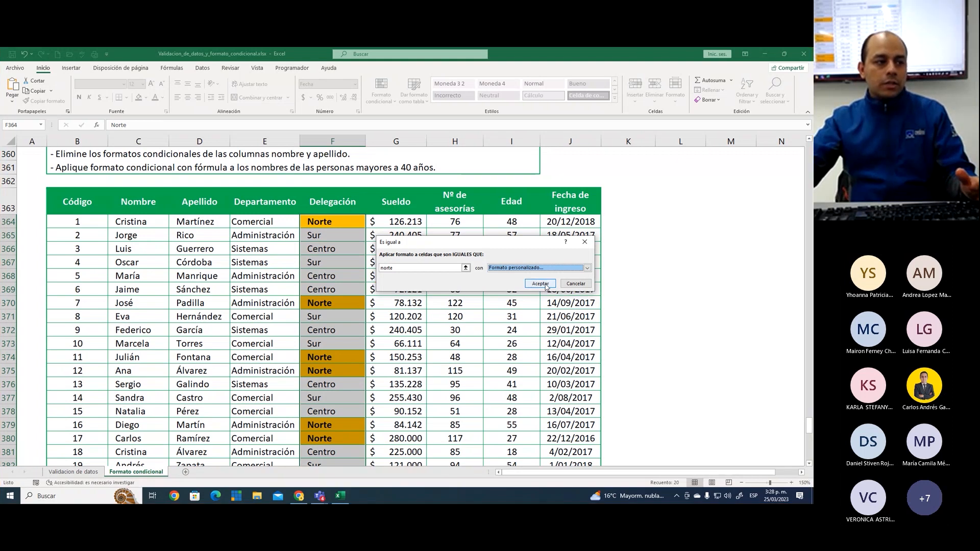
left_click(541, 284)
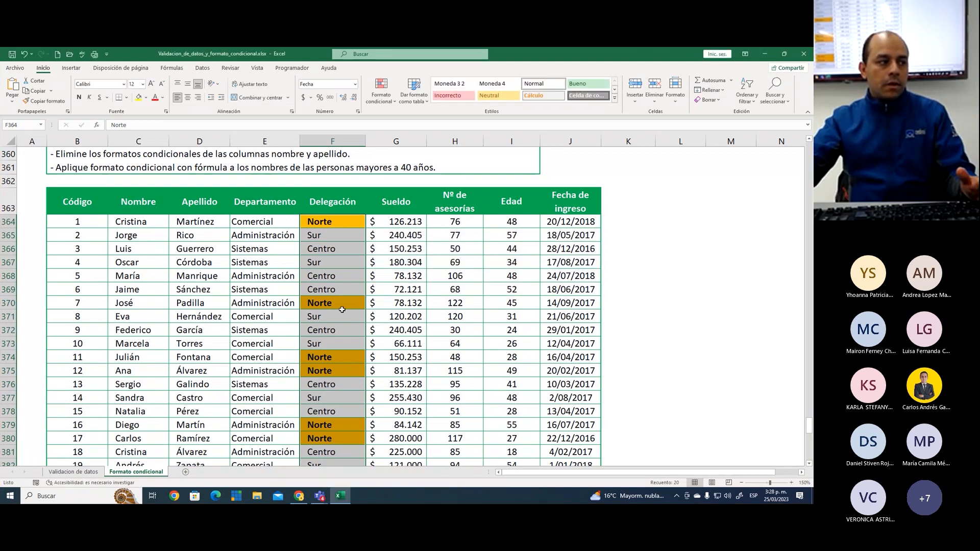
left_click(340, 252)
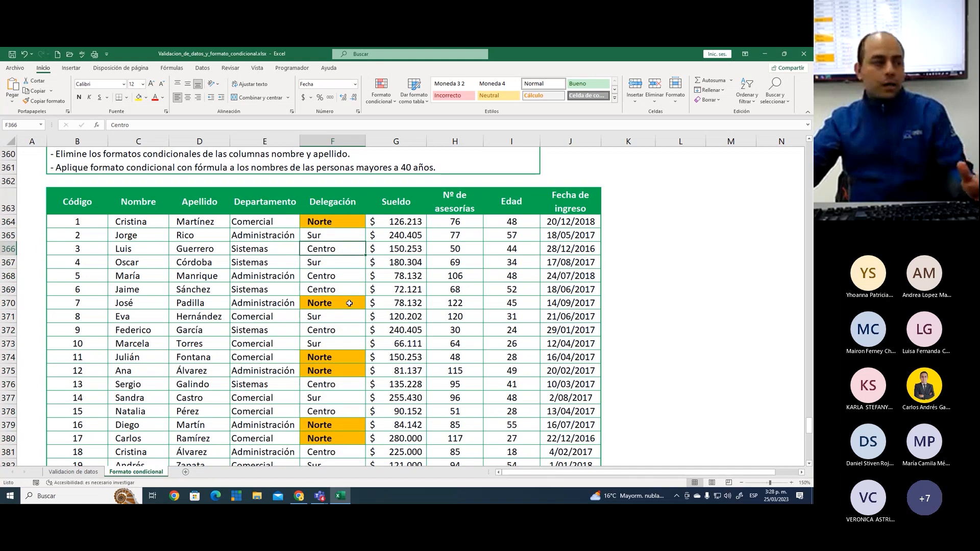
Change the Delegación value in cell F383 to Norte to test the conditional formatting rule
scroll(352, 303, "down", 1)
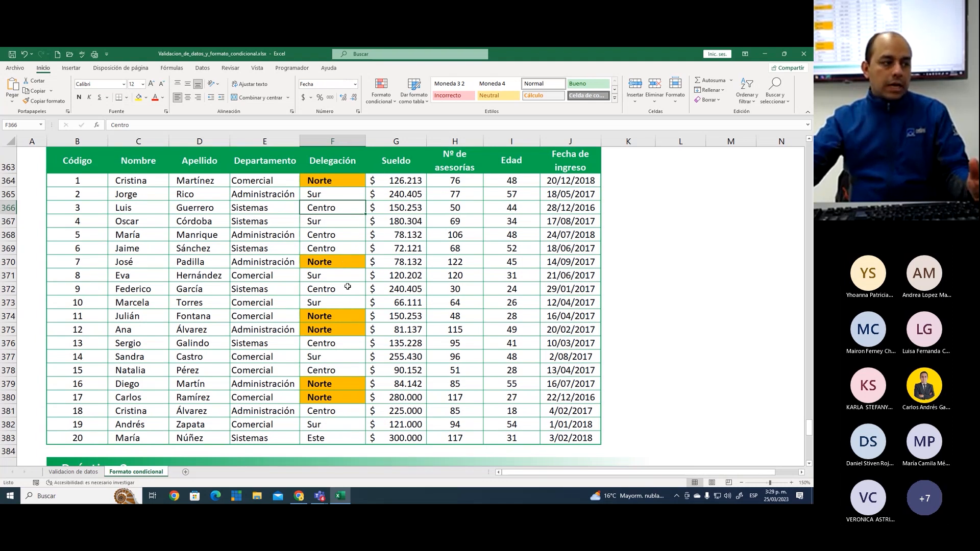
left_click(332, 438)
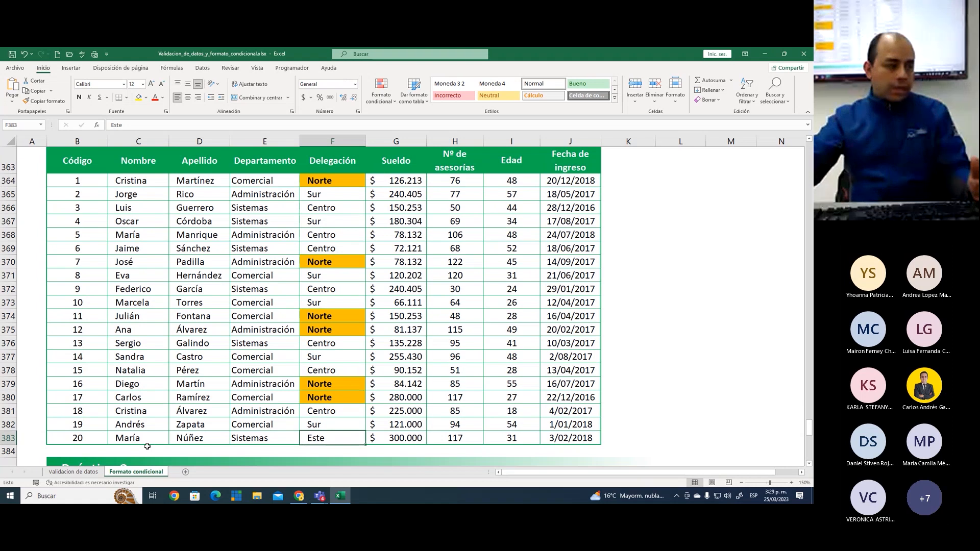
scroll(310, 439, "down", 1)
scroll(331, 384, "up", 1)
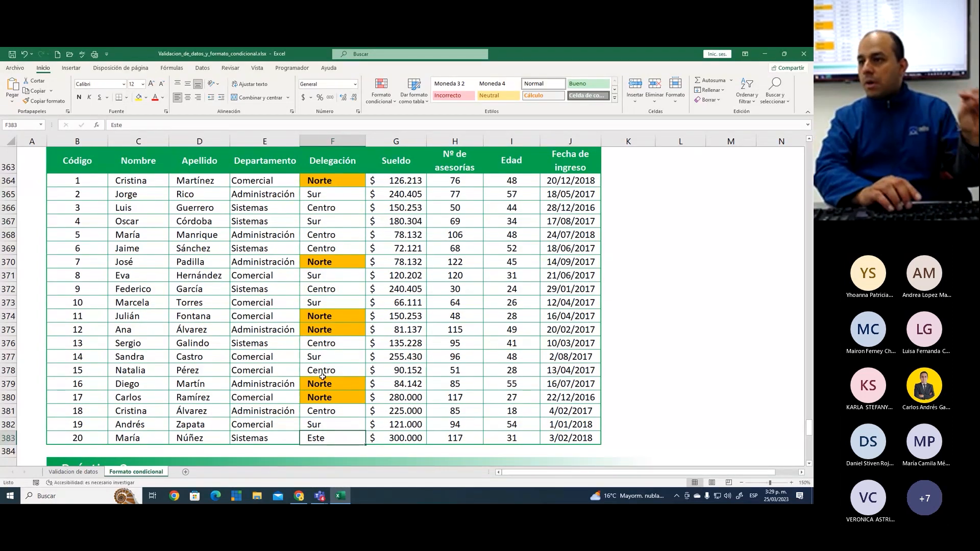
type("Nor")
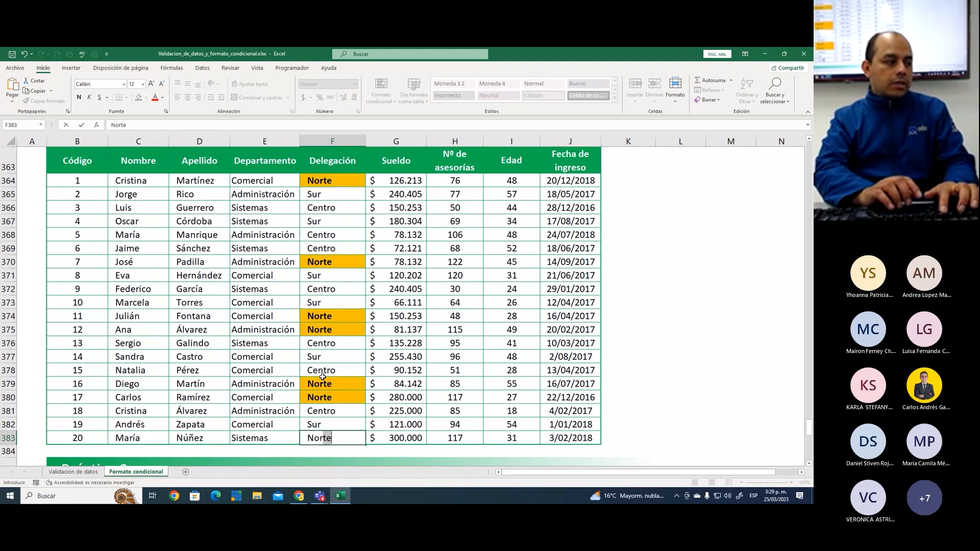
type("te")
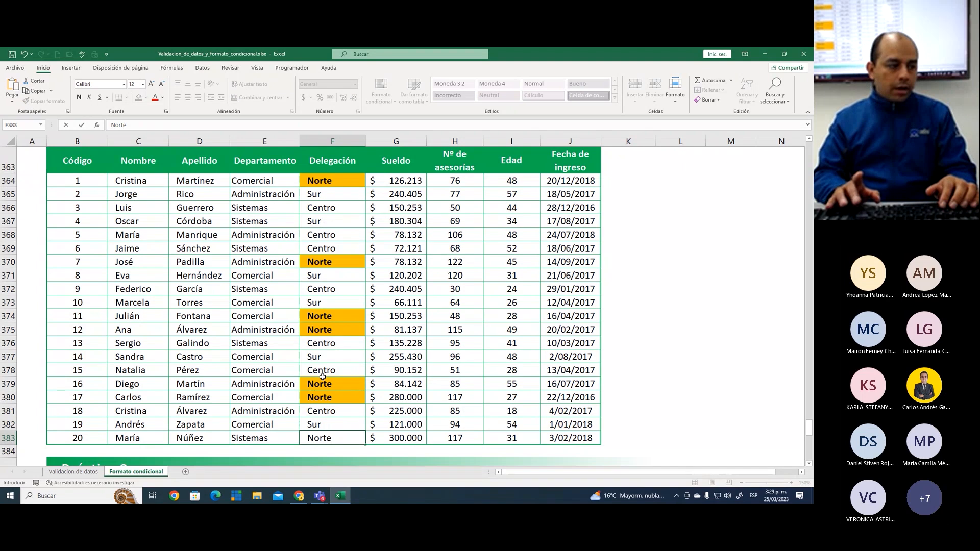
key("Return")
key("Up")
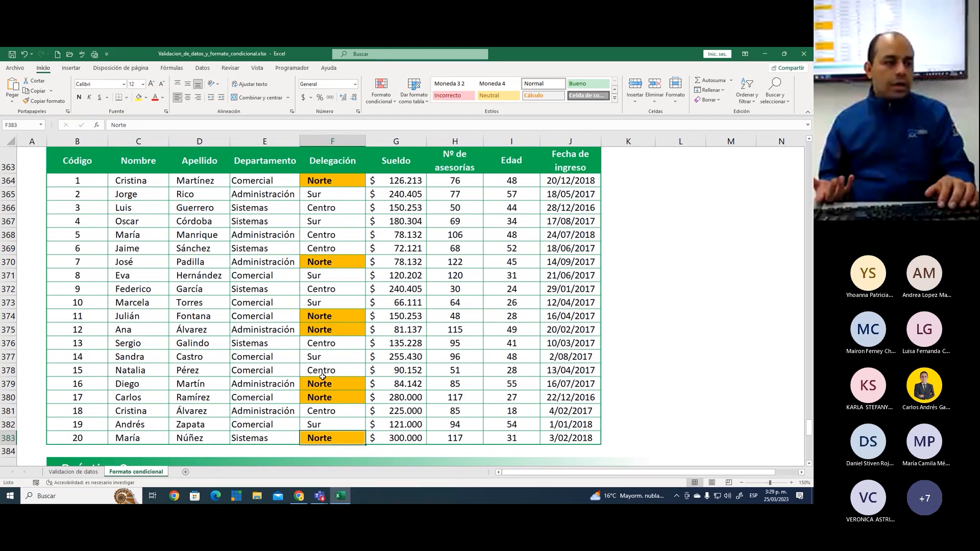
Review the Norte highlighting in the Delegación column from F383 up to F364, along with the practice instructions above the table
key("Up")
key("Up")
key("Up")
key("Up")
key("Up")
key("Up")
key("Up")
key("Up")
key("Up")
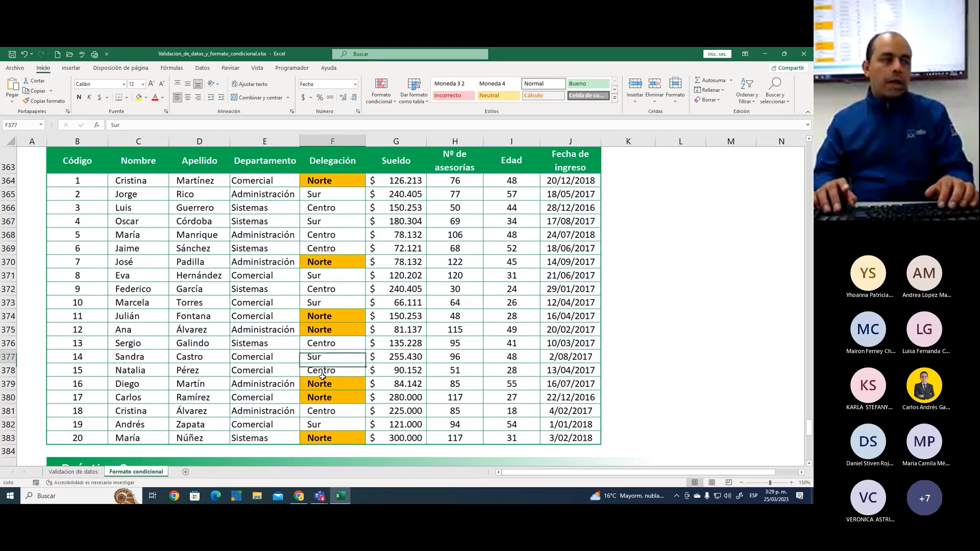
key("Up")
key("Up")
key("Up")
key("Up")
key("Up")
key("Up")
key("Up")
key("Up")
key("Up")
key("Up")
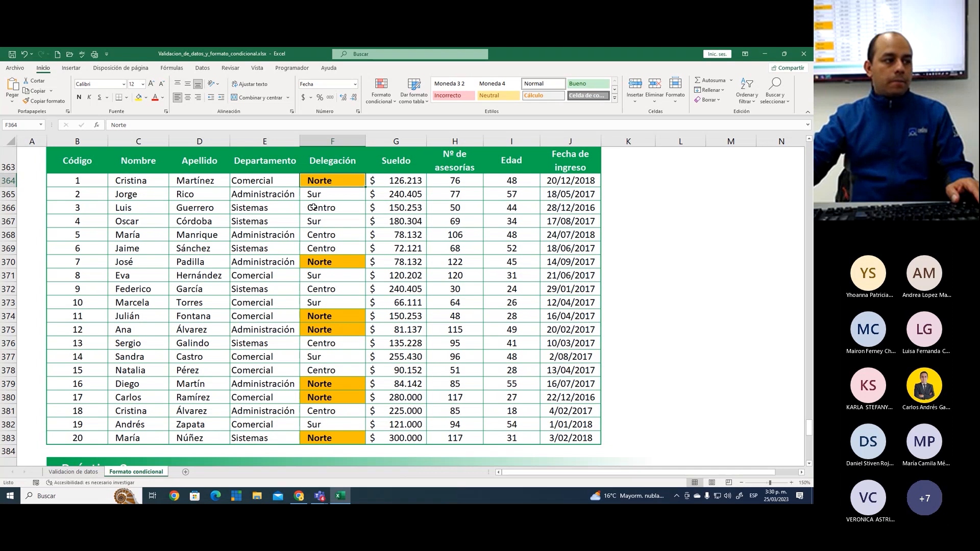
scroll(313, 207, "up", 4)
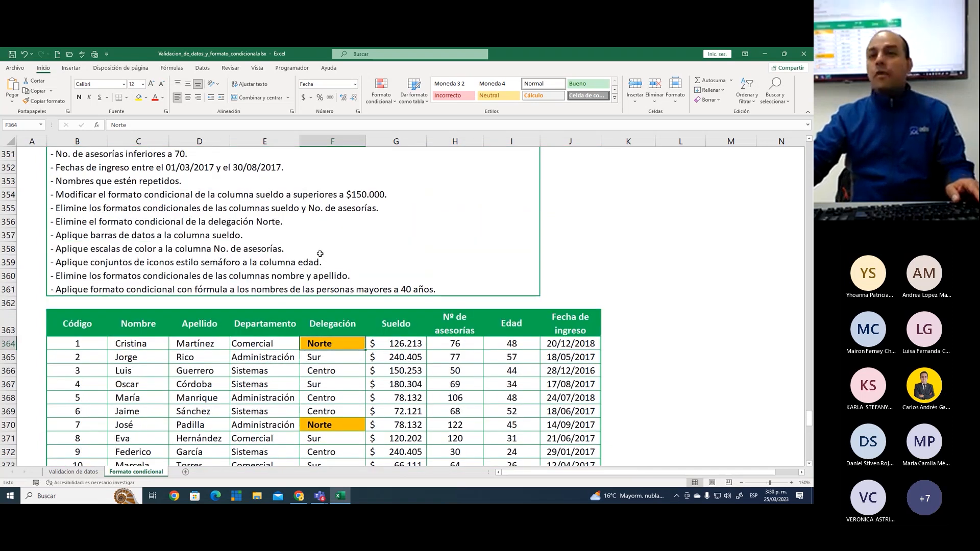
scroll(325, 311, "down", 2)
scroll(322, 343, "up", 1)
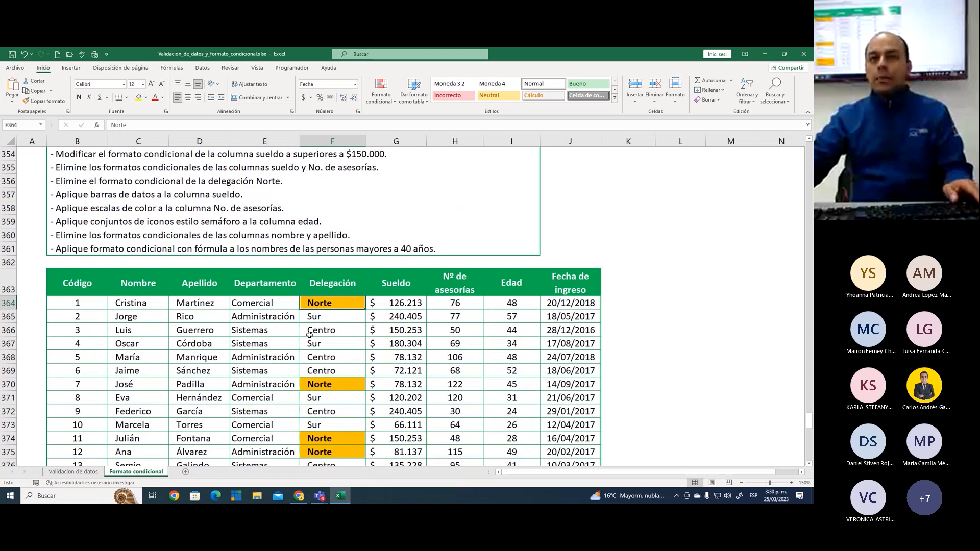
scroll(309, 347, "down", 1)
scroll(308, 349, "down", 1)
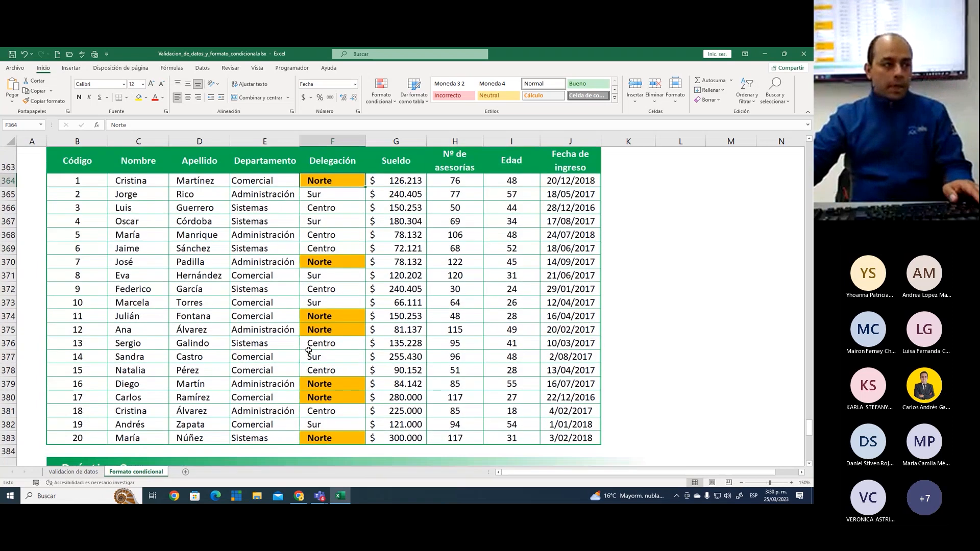
key("Down")
Mark Norte, Sur and Centro in the first Práctica 1 condition with red check marks
scroll(338, 290, "up", 7)
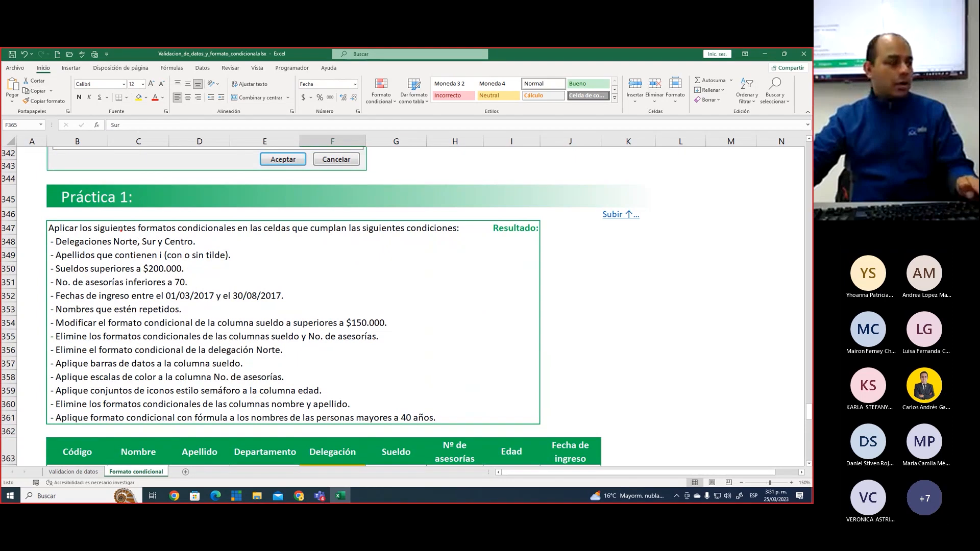
left_click_drag(123, 233, 140, 221)
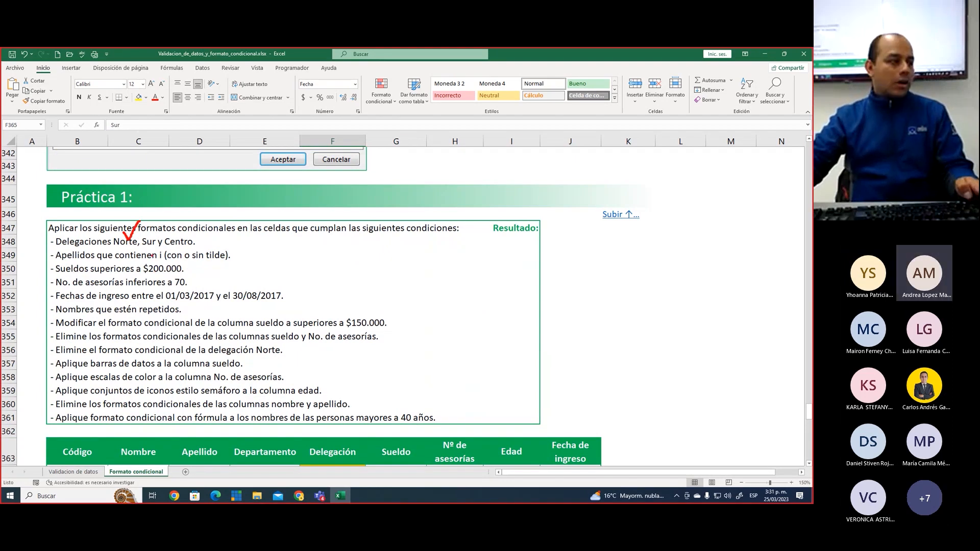
mouse_move(148, 230)
left_mouse_down()
mouse_move(171, 218)
mouse_move(183, 240)
mouse_move(195, 223)
left_mouse_up()
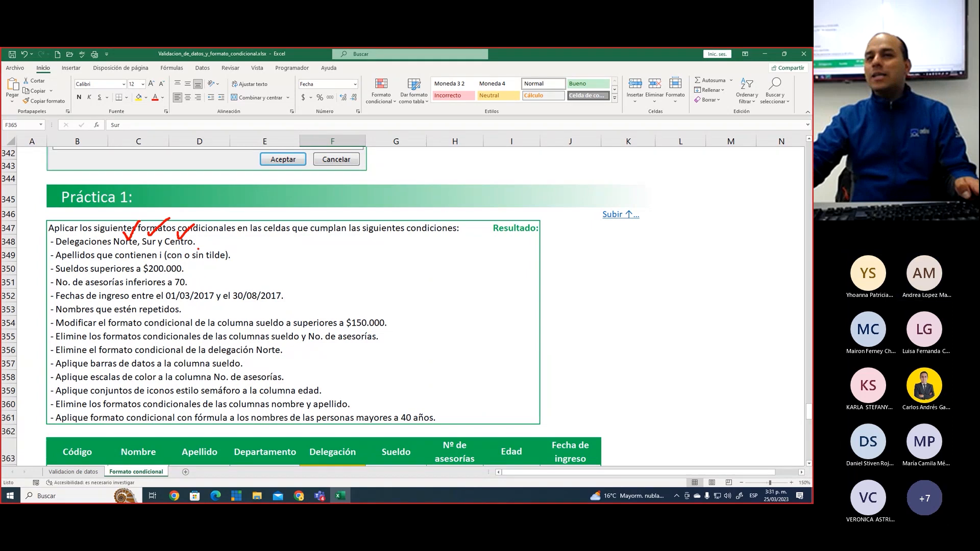
Create an "Es igual a" highlighting rule for the Delegación cells F364:F383 with sur as the comparison value
scroll(231, 362, "down", 6)
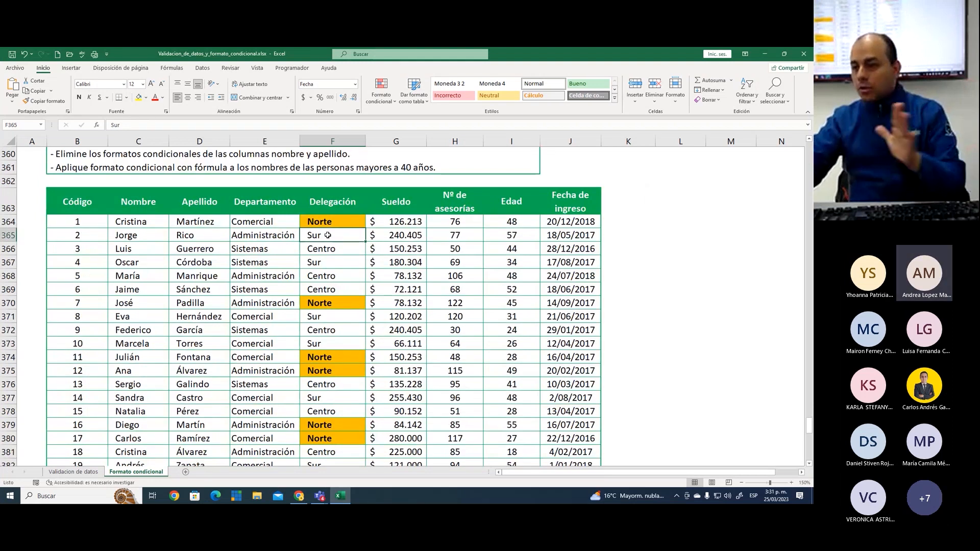
left_click_drag(329, 222, 343, 438)
left_click(381, 90)
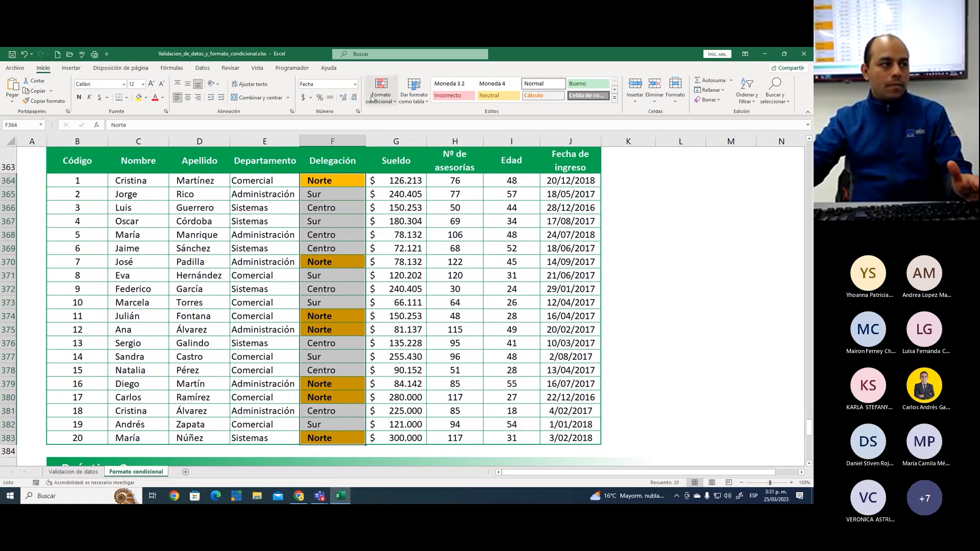
mouse_move(438, 120)
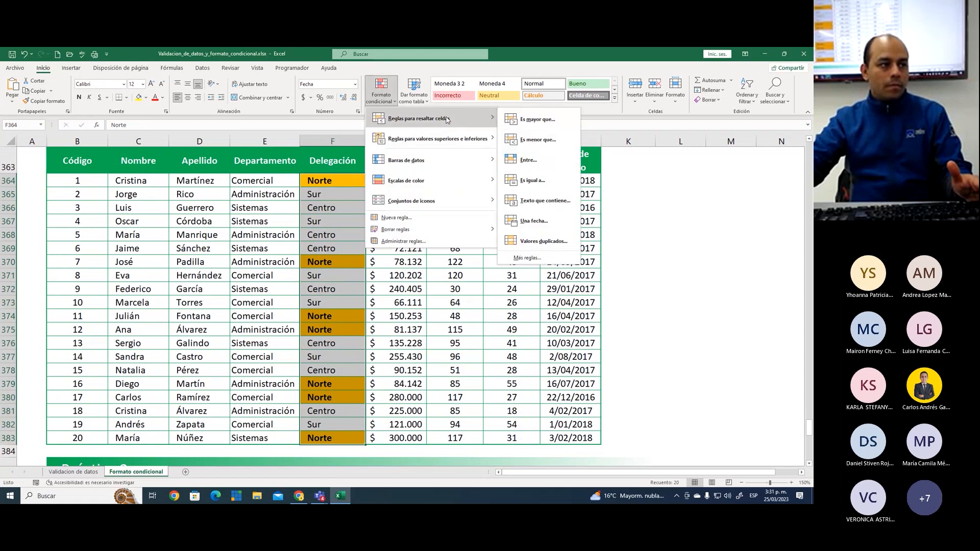
left_click(530, 183)
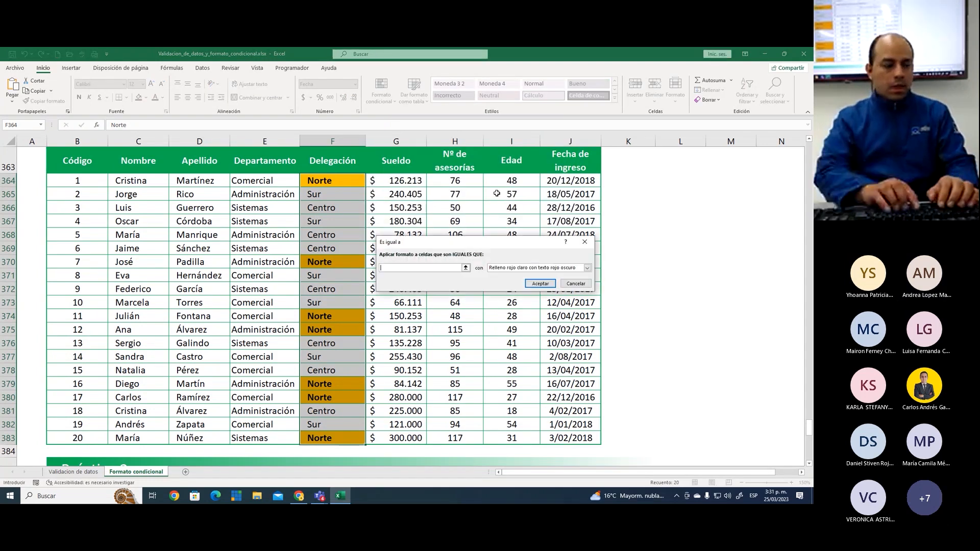
type("sur")
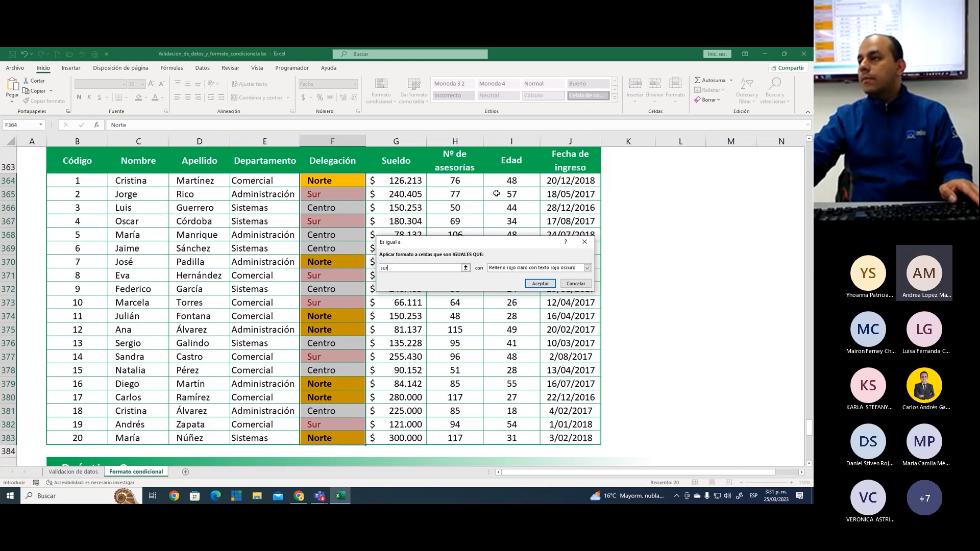
Give the sur rule a custom format with a solid blue fill and apply it
left_click(527, 267)
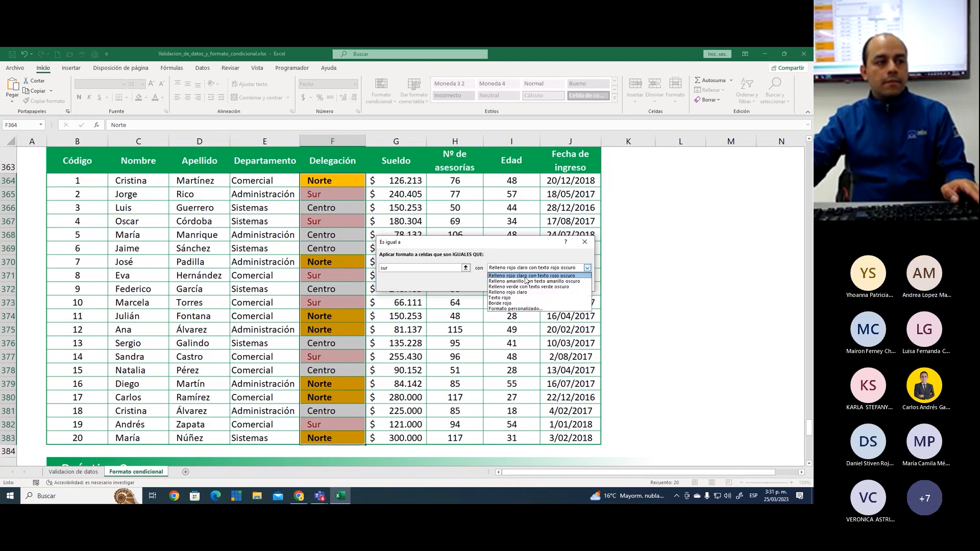
left_click(520, 309)
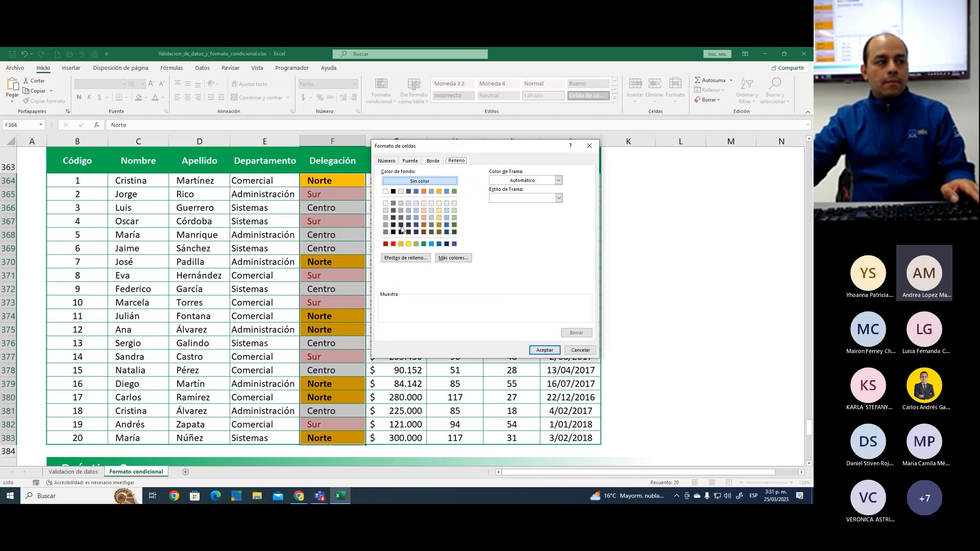
left_click(432, 243)
left_click(542, 350)
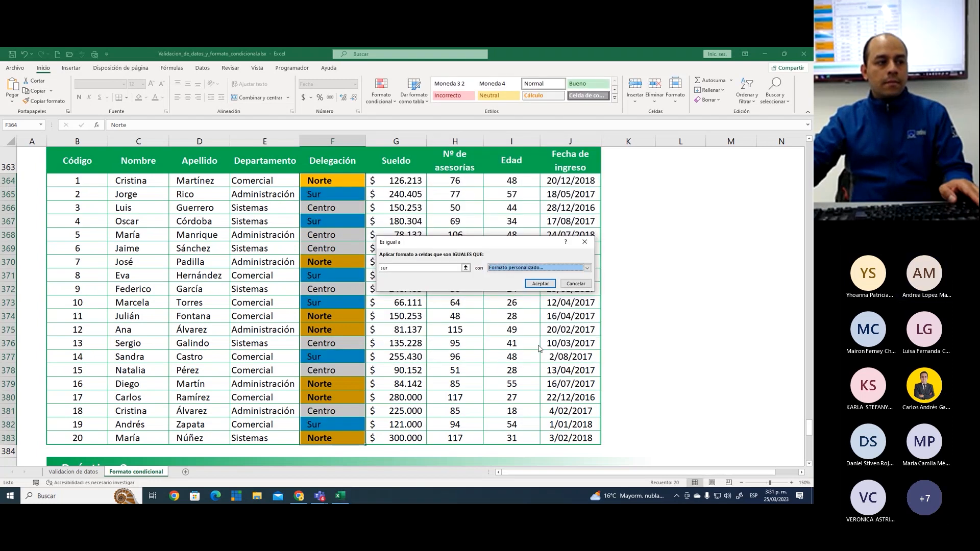
left_click(540, 284)
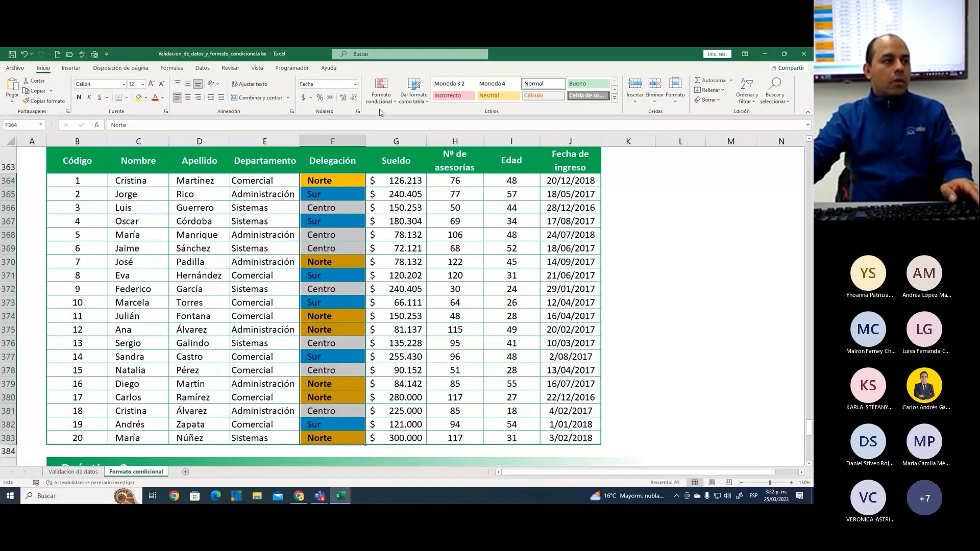
Apply an "Es igual a" rule for centro to the same Delegación cells, using a custom format with a solid light green fill
left_click(380, 91)
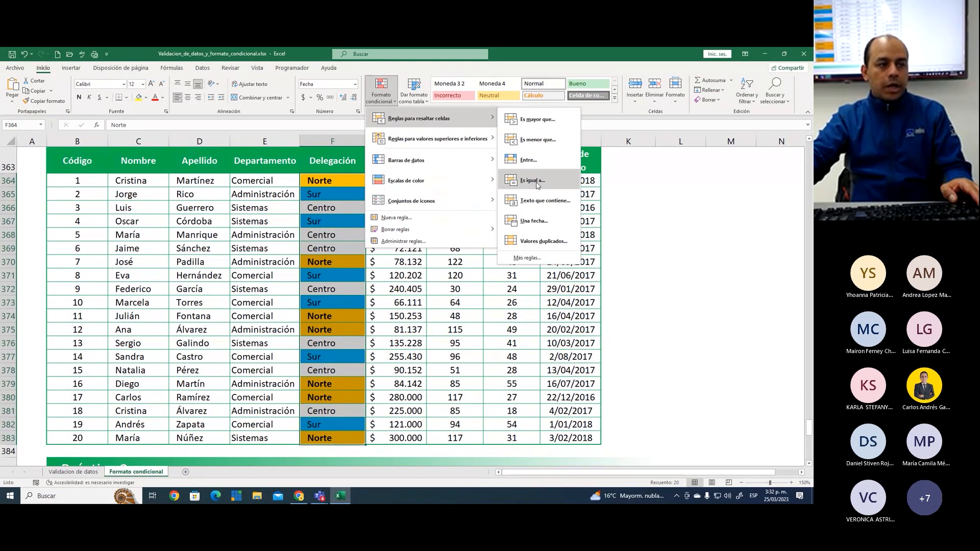
left_click(536, 180)
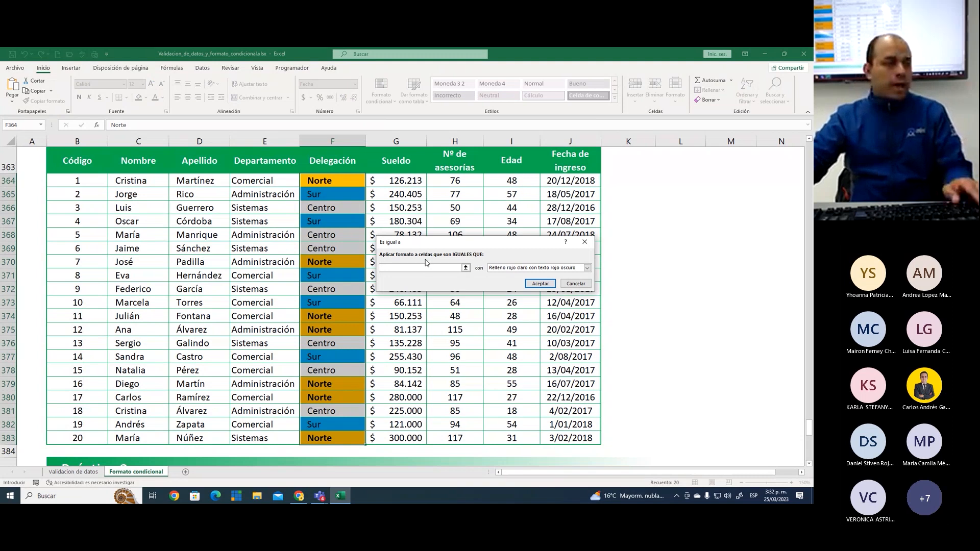
type("centro")
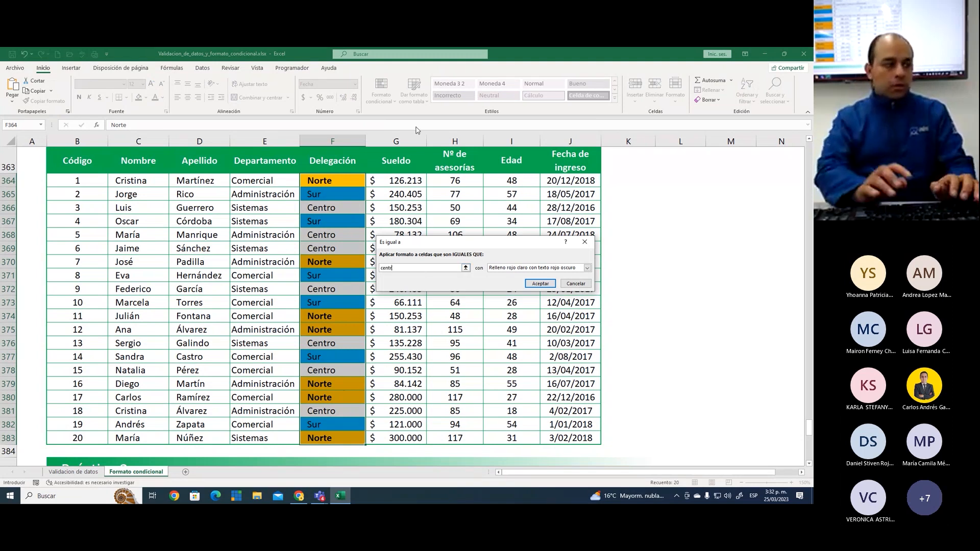
left_click(529, 269)
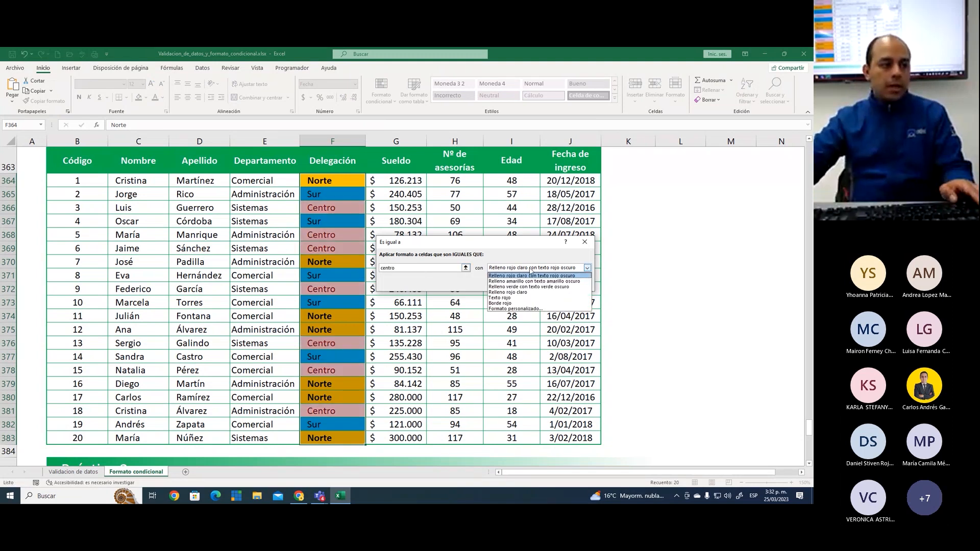
left_click(515, 308)
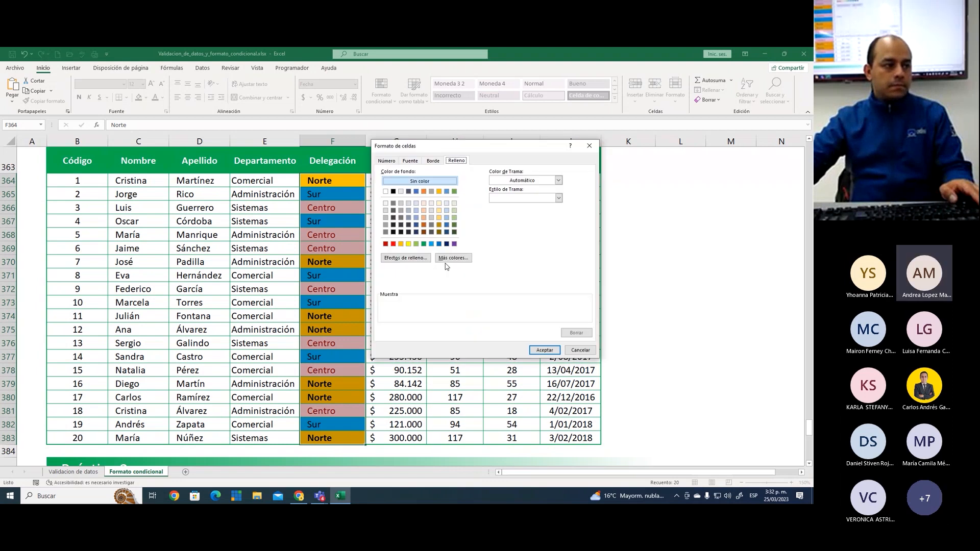
left_click(416, 244)
left_click(544, 351)
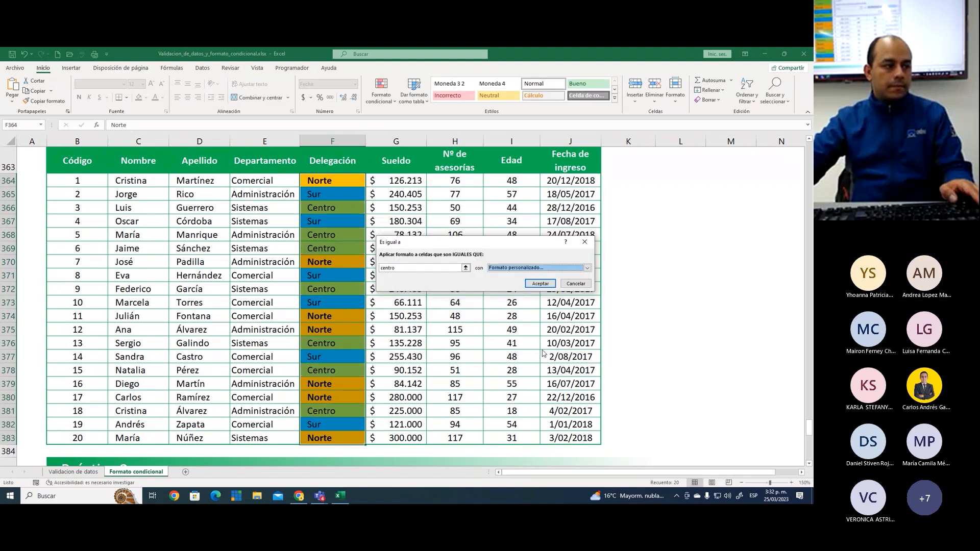
left_click(540, 283)
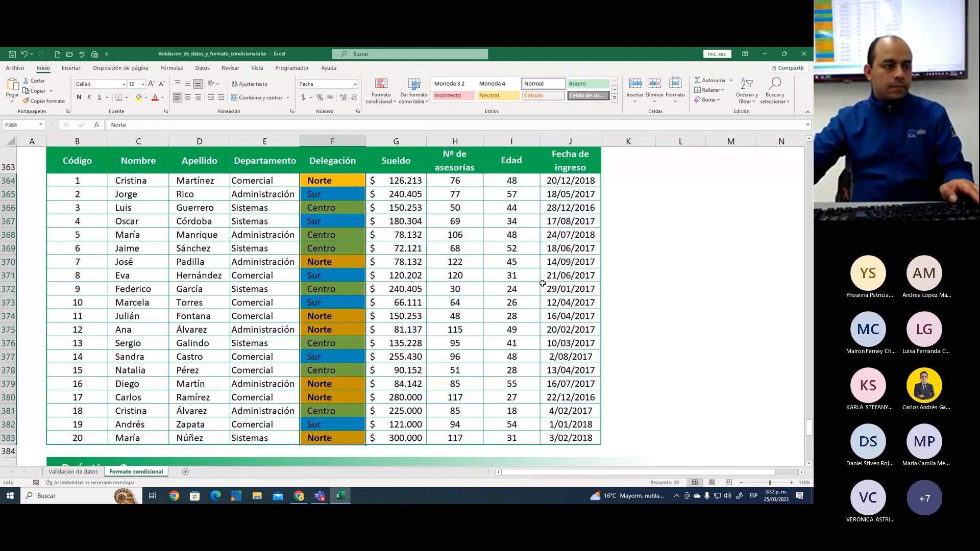
left_click(342, 183)
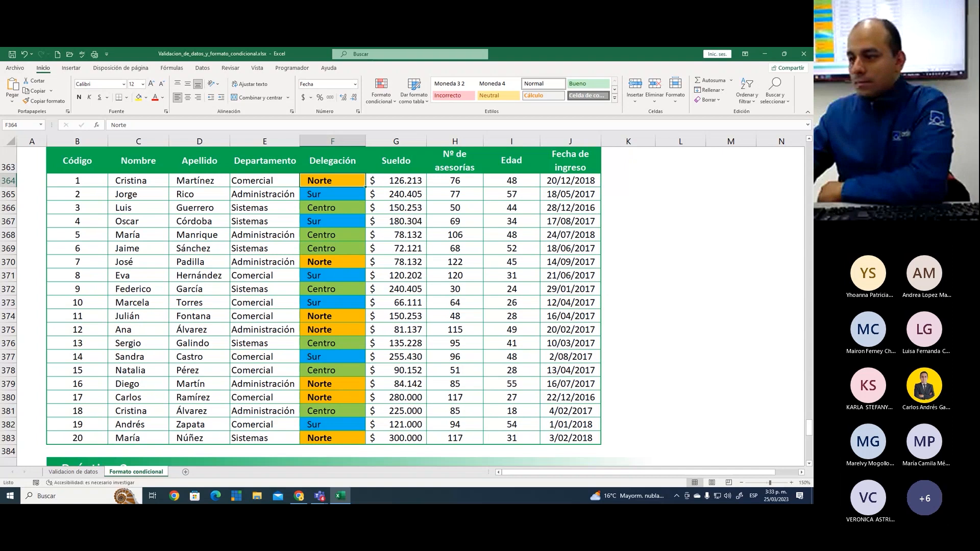
Review the predefined format choices offered by an "Es igual a" highlighting rule for the Delegación cells F364:F383
left_click(303, 264)
left_click(343, 232)
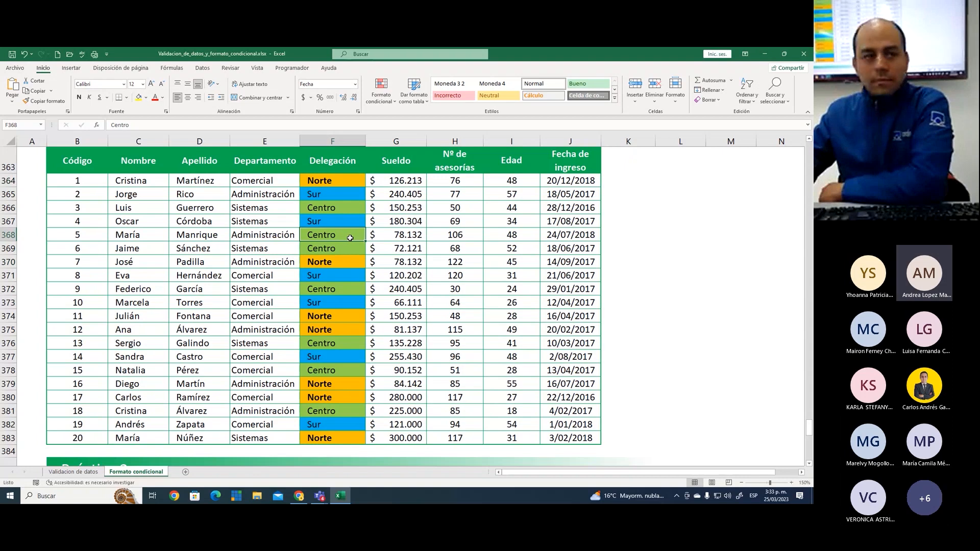
left_click_drag(347, 182, 361, 442)
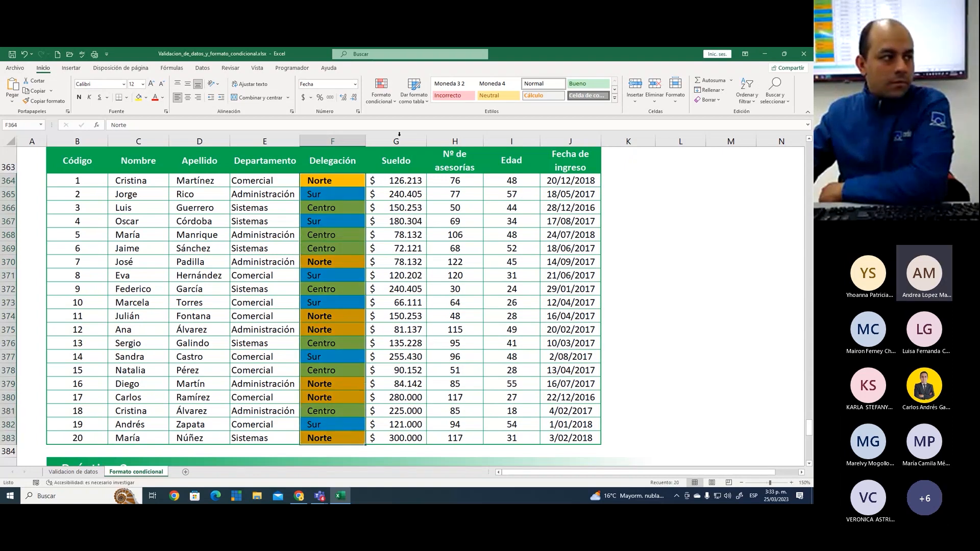
left_click(381, 90)
mouse_move(424, 118)
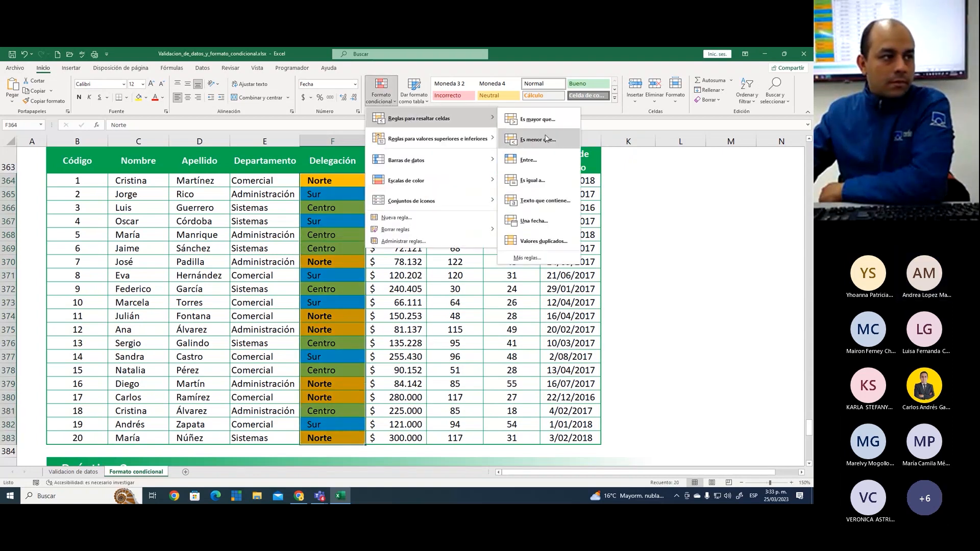
left_click(546, 179)
left_click(537, 267)
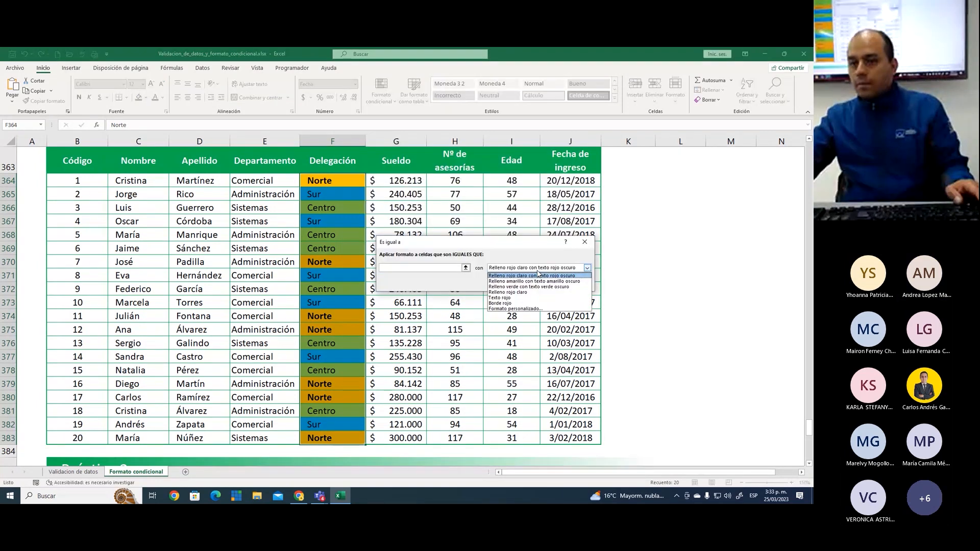
left_click(419, 269)
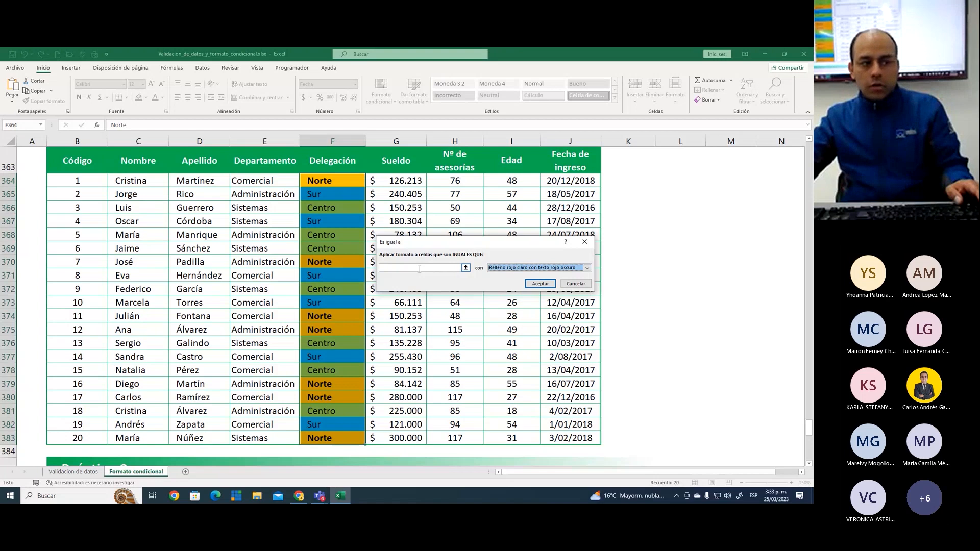
Inspect the custom format's fill options for the "Es igual a" rule and close the rule without applying it
left_click(525, 269)
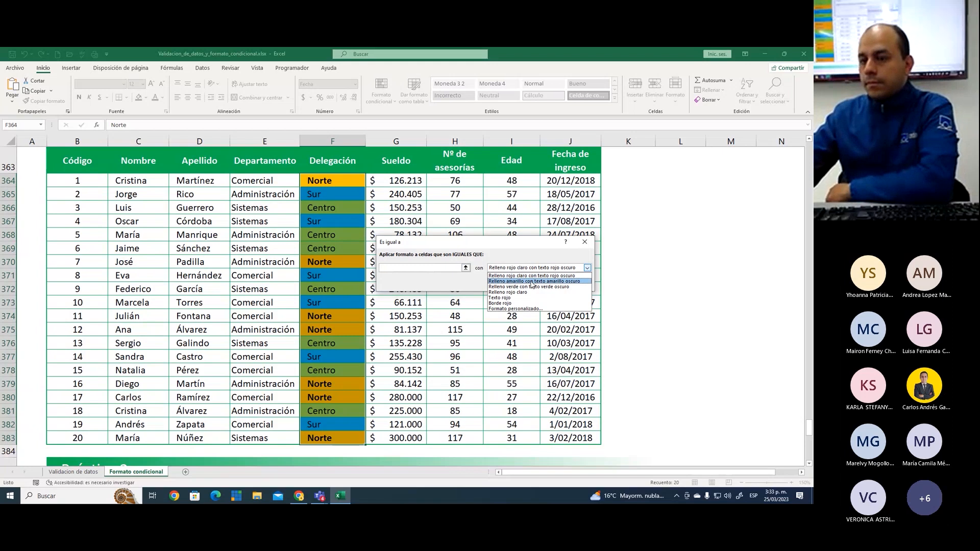
left_click(527, 308)
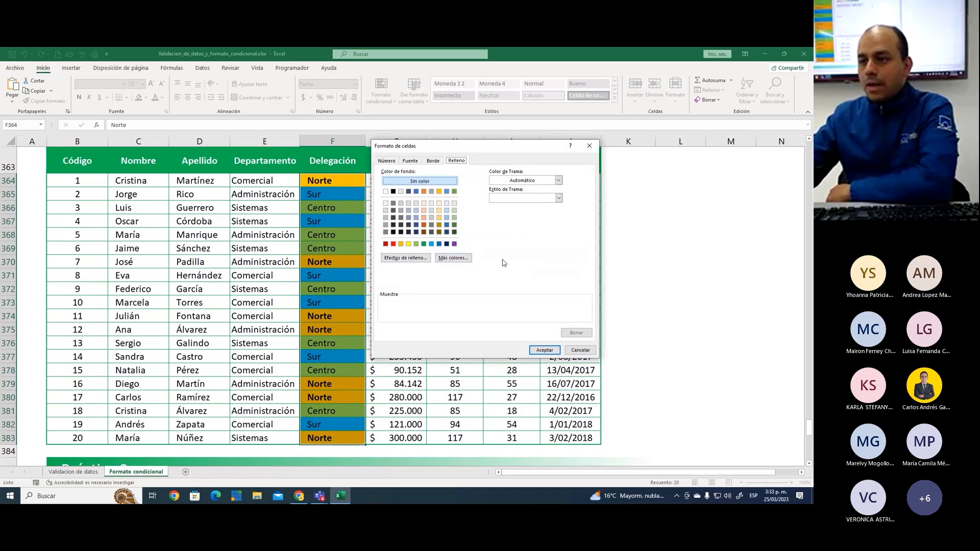
left_click(581, 350)
left_click(538, 268)
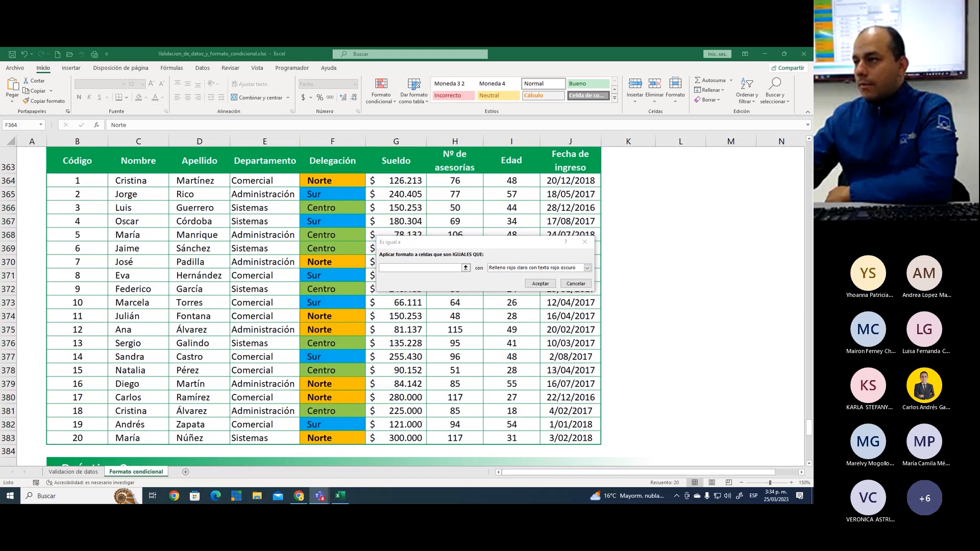
left_click(585, 241)
Examine the fills applied to the Norte, Sur and Centro entries along the Delegación column
left_click(334, 207)
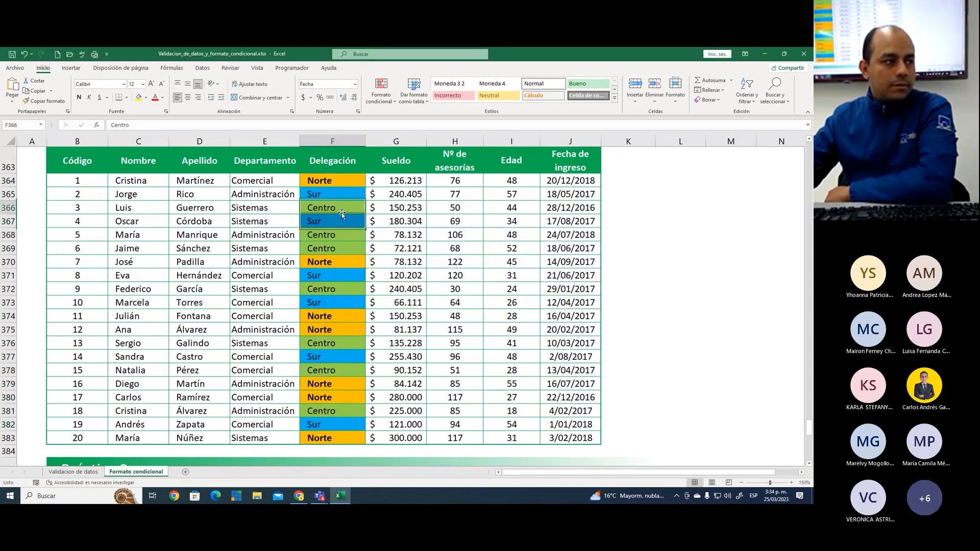
scroll(359, 251, "up", 2)
scroll(358, 251, "down", 2)
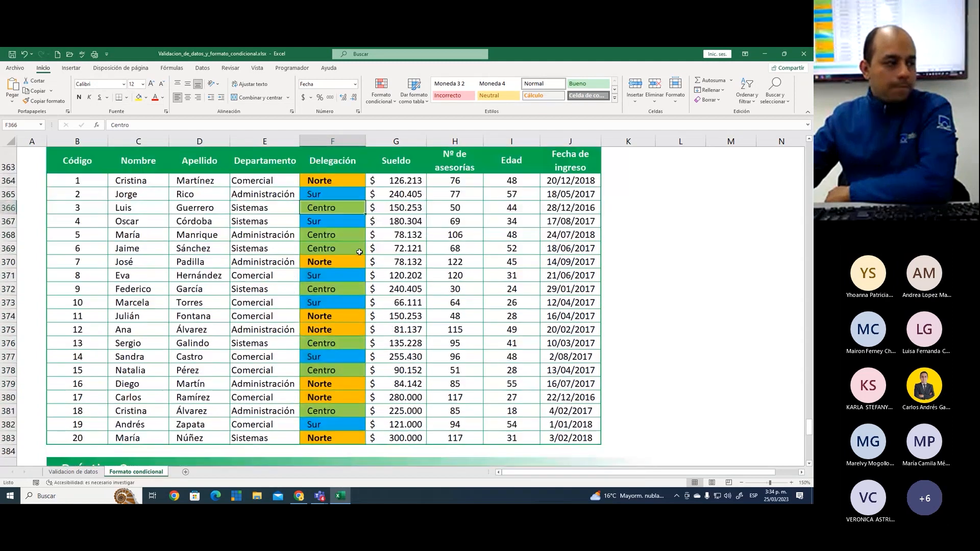
scroll(359, 252, "up", 1)
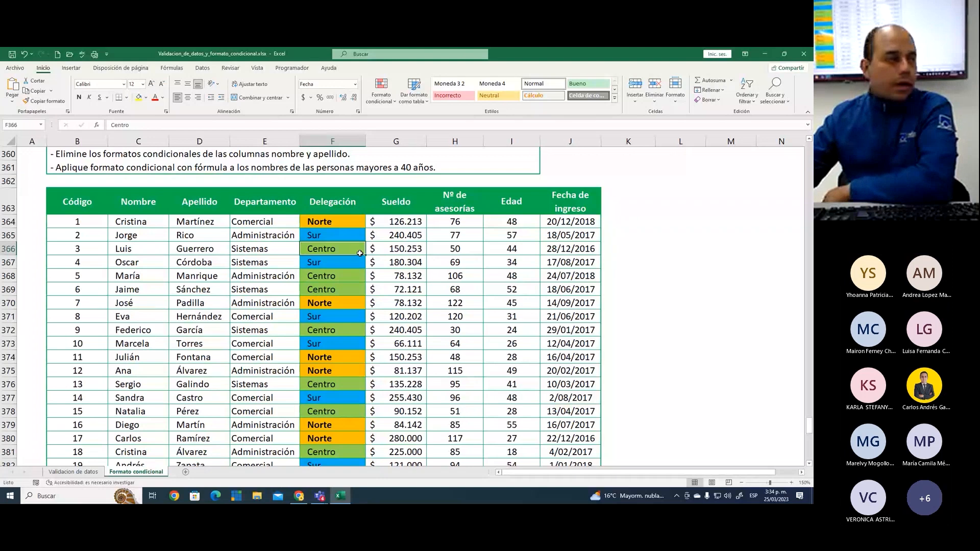
left_click(341, 237)
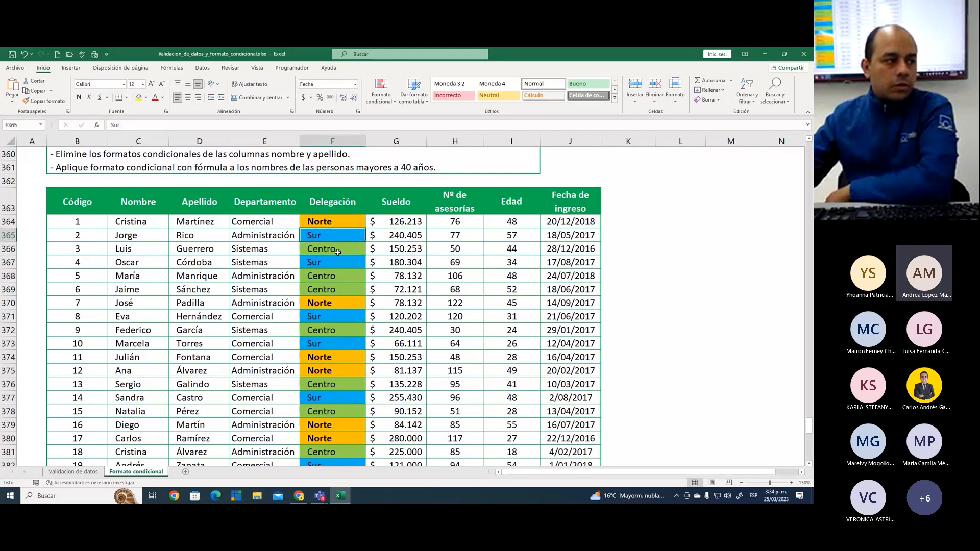
key("Down")
key("Down")
key("Down")
key("Down")
key("Down")
left_click(342, 367)
scroll(343, 366, "down", 2)
scroll(343, 366, "up", 3)
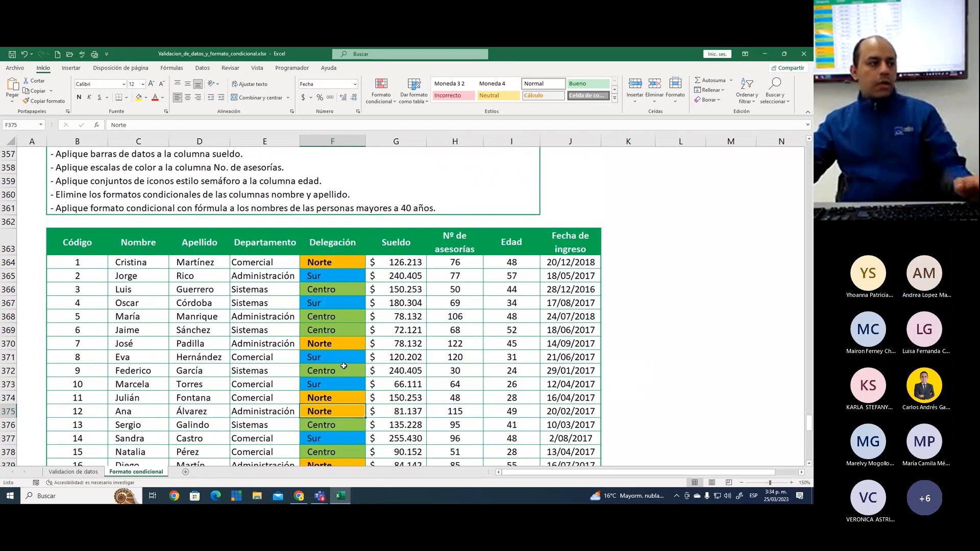
Enter 1 in the Resultado cell I348 to mark the first Práctica 1 condition as done
scroll(344, 366, "up", 4)
left_click(520, 198)
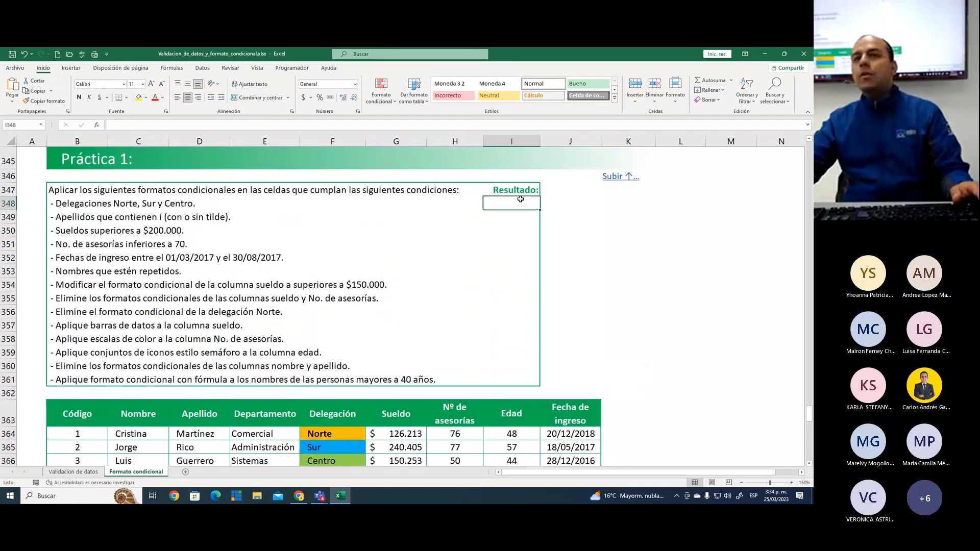
type("1")
key("ctrl+Return")
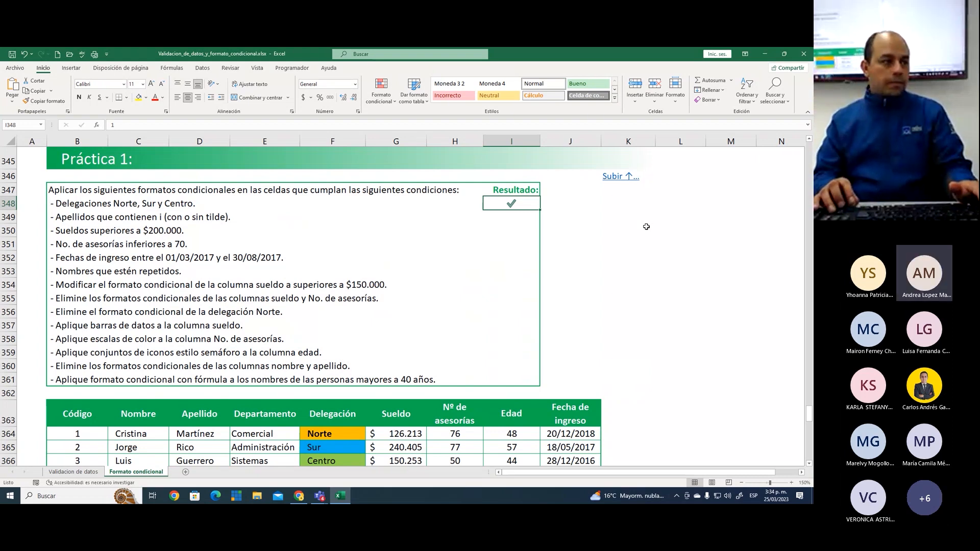
key("Down")
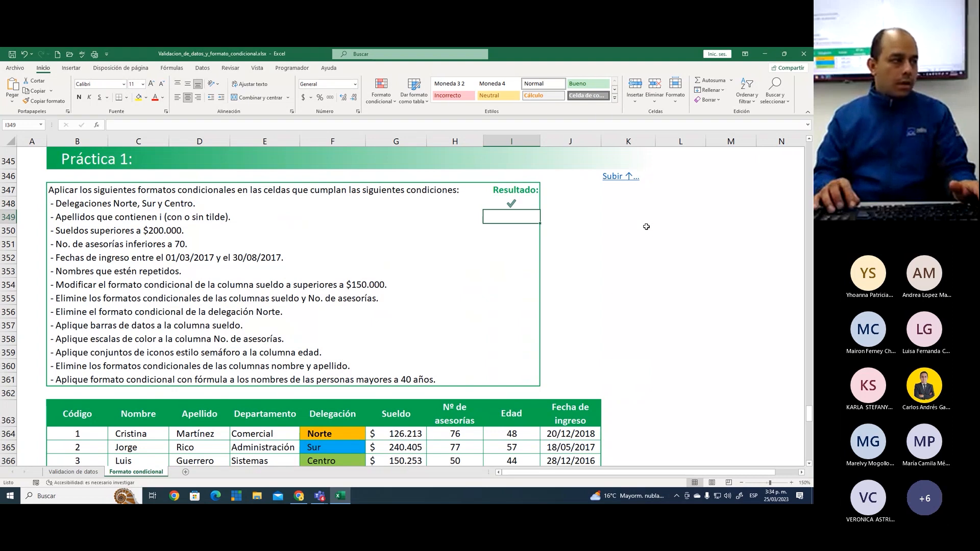
key("Up")
key("Up")
key("Left")
key("Left")
key("Left")
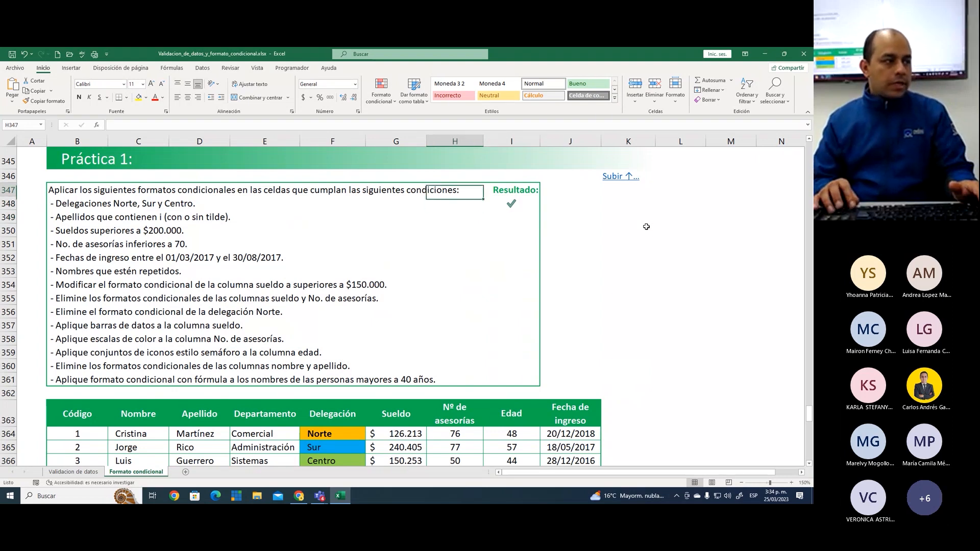
key("Down")
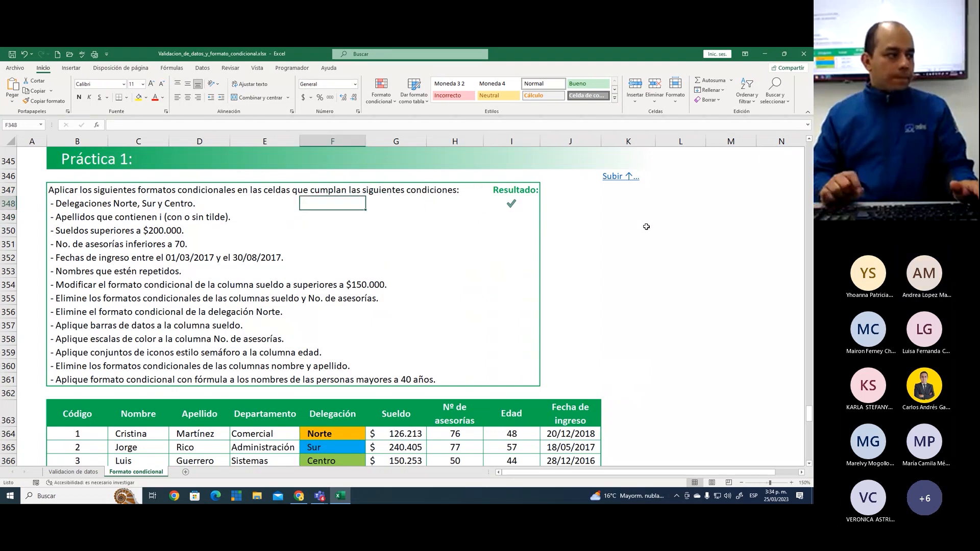
left_click(343, 217)
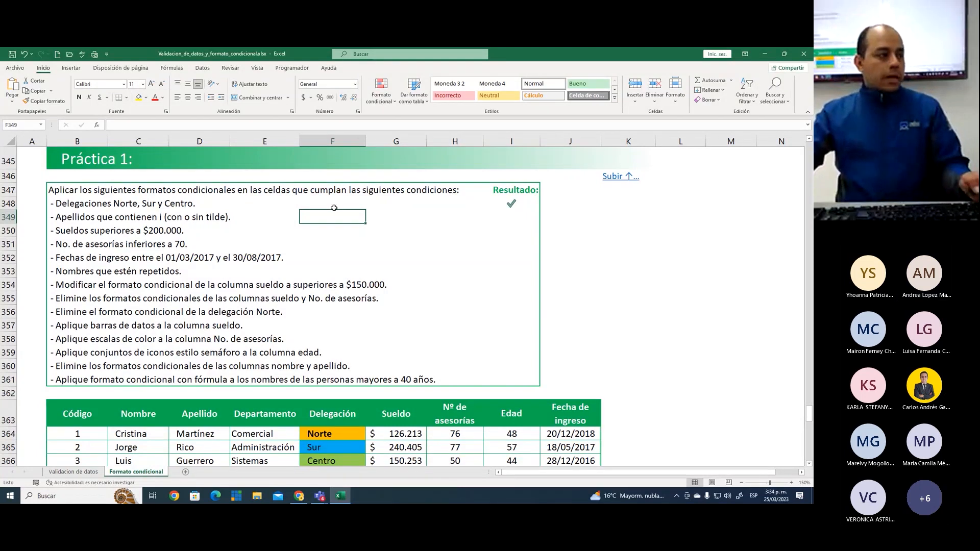
Outline the condition "Apellidos que contienen i (con o sin tilde)" with a red rectangle, and clear the annotation
key("ctrl+2")
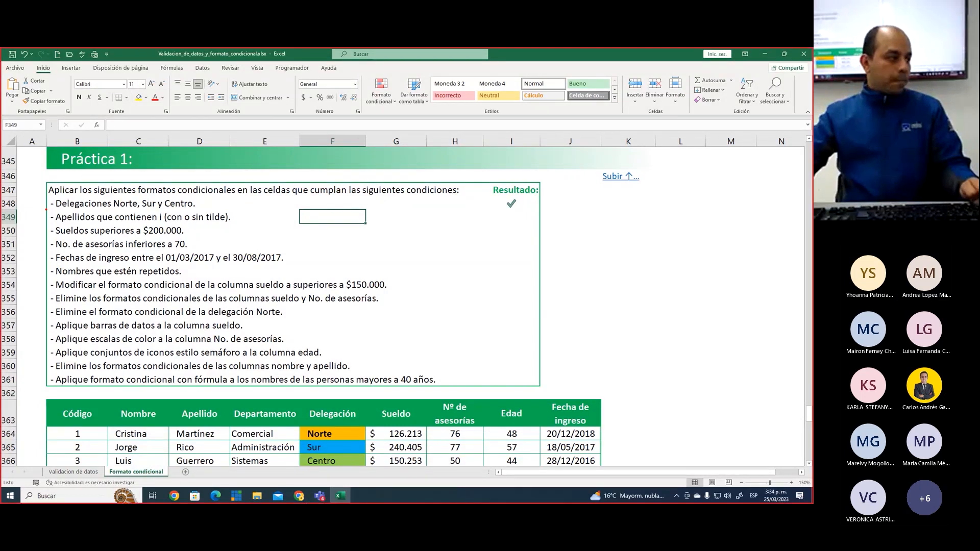
left_click_drag(52, 208, 246, 223)
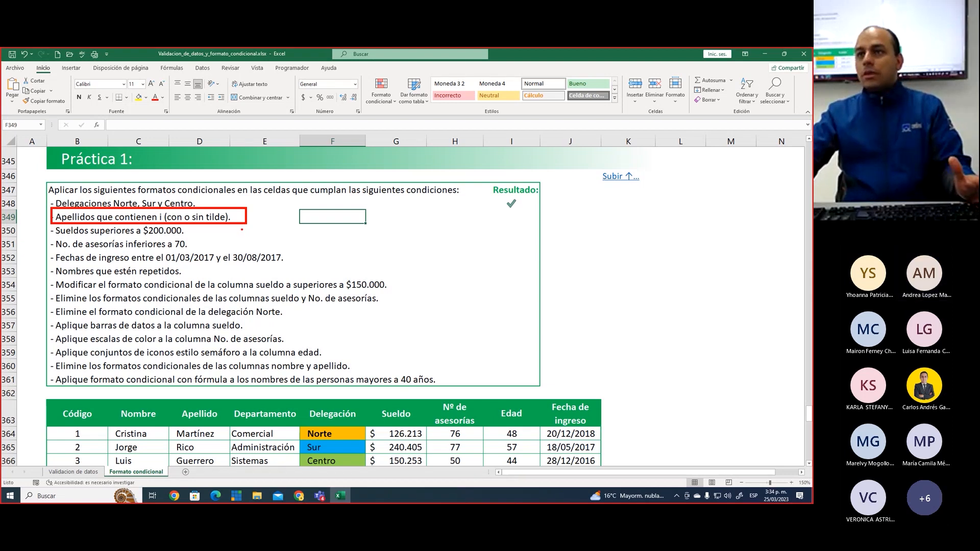
key("Escape")
Enter the sample text Bogotá in cell K351 and Bogota without the accent in cell K352
left_click(621, 239)
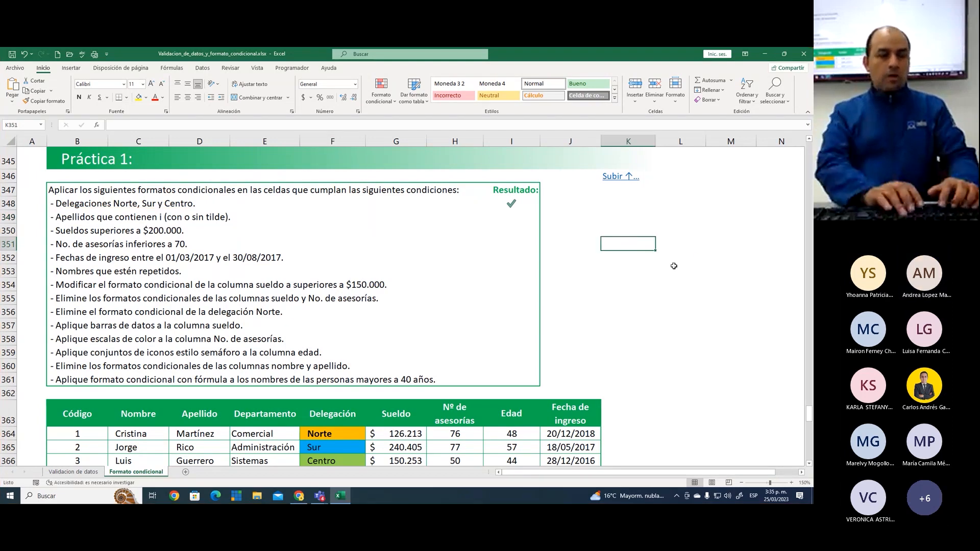
type("B ogotá")
key("Return")
type("Biogo")
key("BackSpace")
key("BackSpace")
key("BackSpace")
key("BackSpace")
type("ogota")
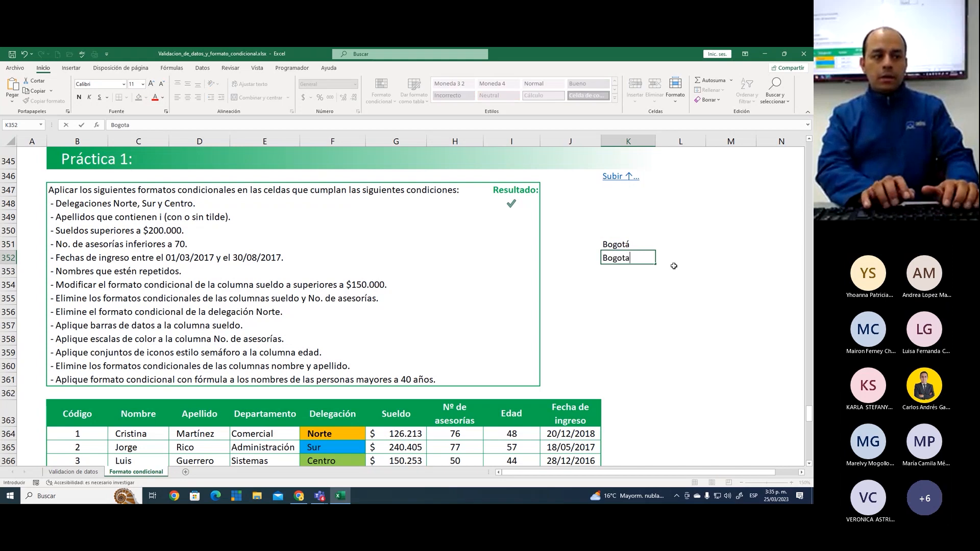
key("Return")
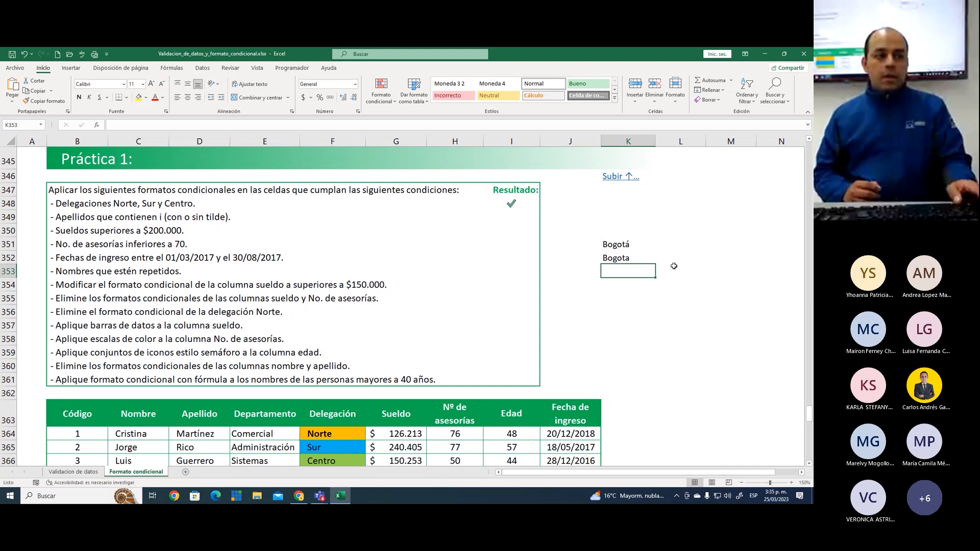
Compare the accented and unaccented sample texts with the formula =K351=K352 in cell K355
key("Up")
key("Up")
key("Down")
key("Up")
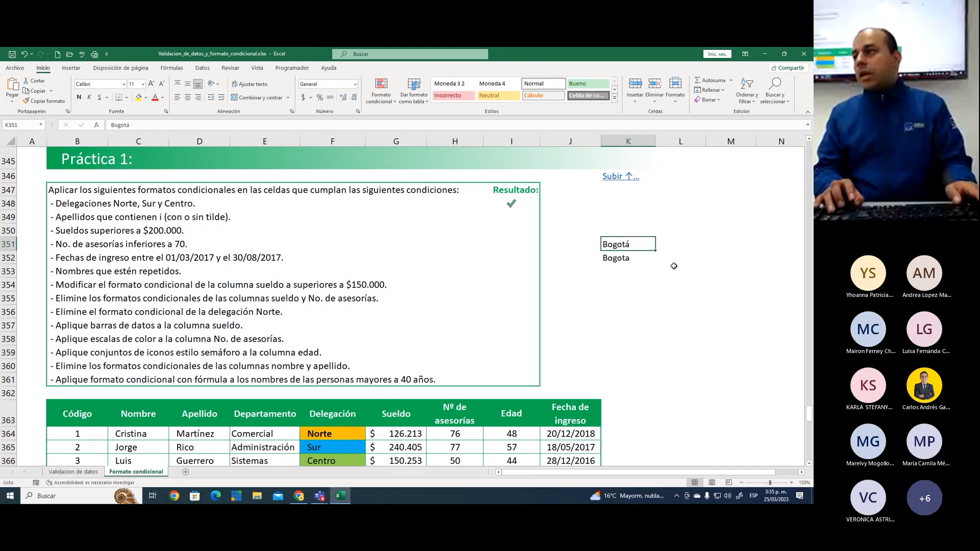
key("Down")
key("Down")
key("Down")
key("Down")
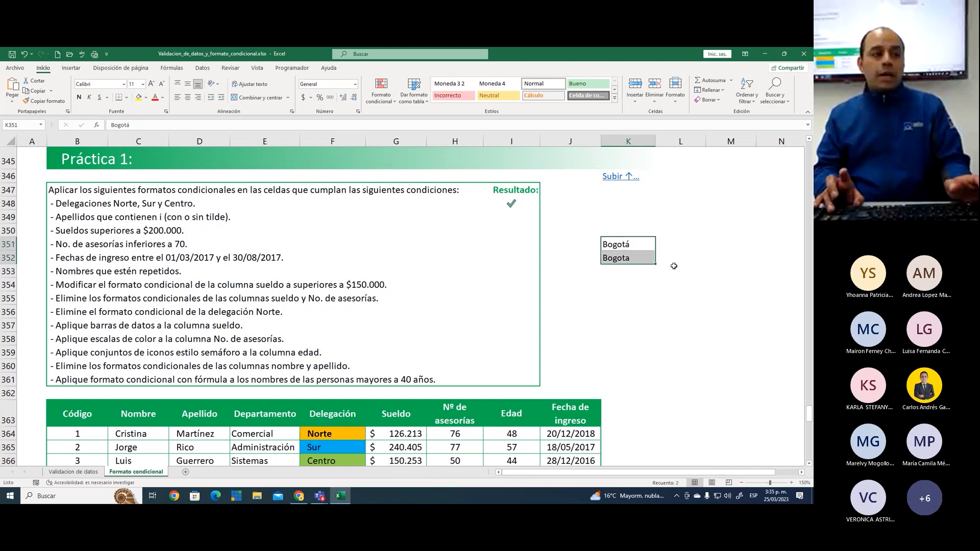
type("=")
key("Up")
key("Up")
key("Up")
key("Up")
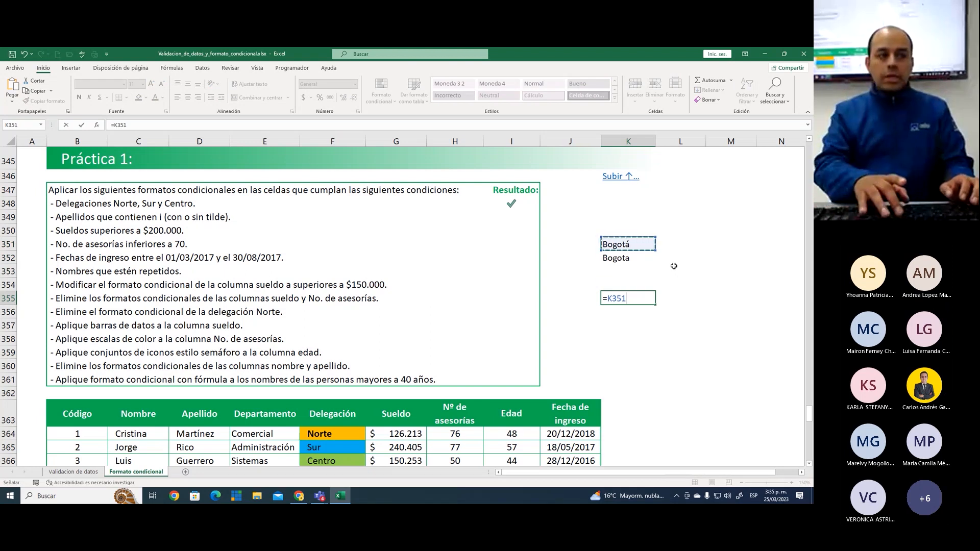
type("=")
key("Up")
key("Up")
key("Up")
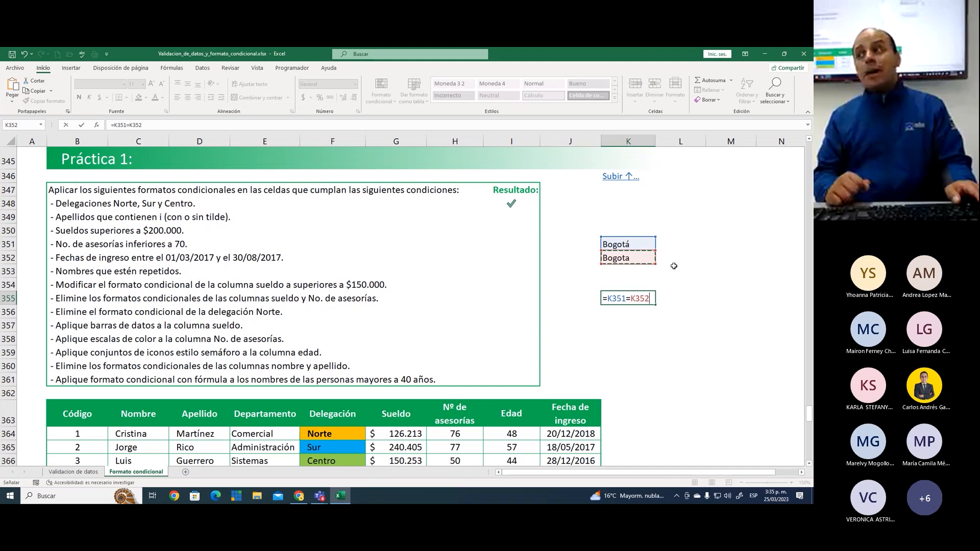
key("Return")
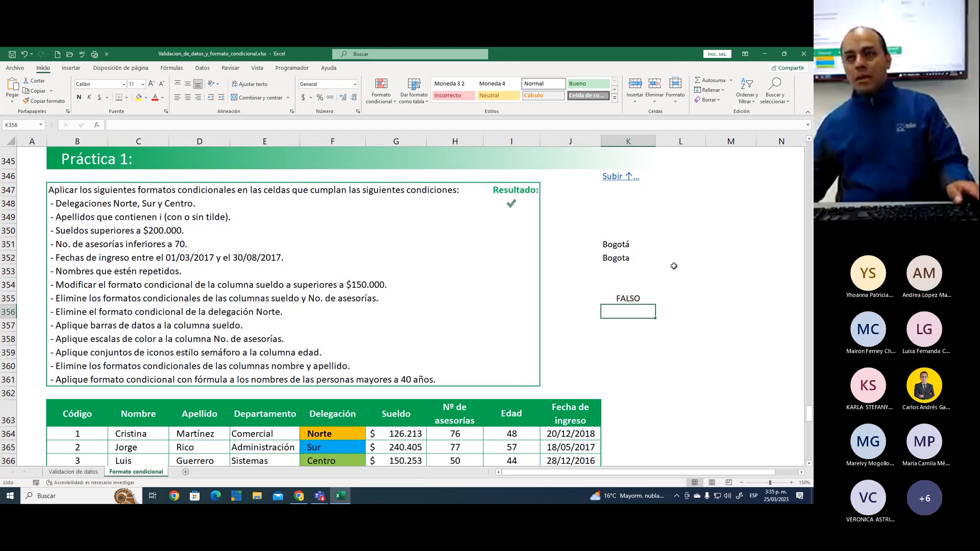
Delete the sample texts and the comparison formula from cells K351:K355
left_click_drag(616, 241, 617, 297)
key("Delete")
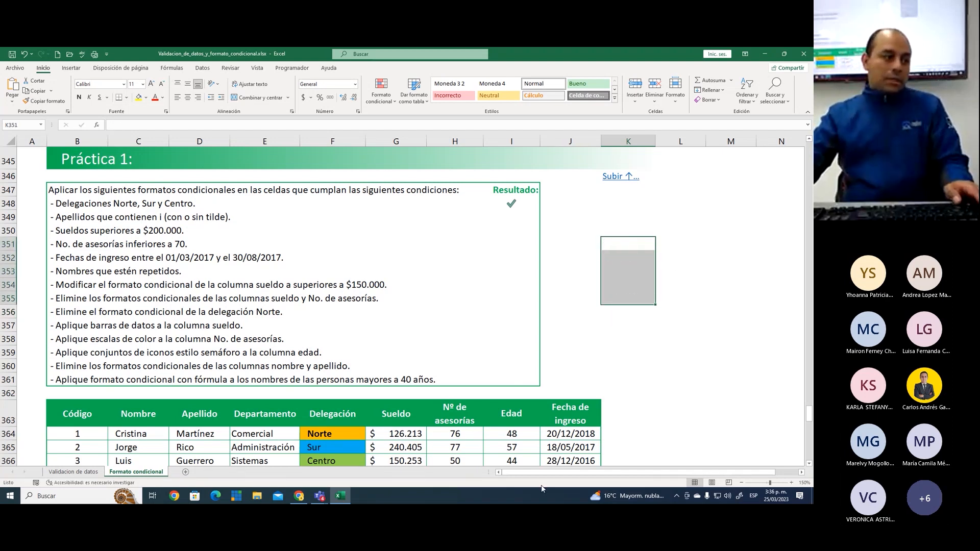
left_click(244, 214)
left_click(383, 249)
Highlight the condition about surnames containing i with a red rectangle and a check mark, and clear the annotations
key("ctrl+2")
mouse_move(49, 209)
left_mouse_down()
mouse_move(247, 231)
mouse_move(239, 225)
mouse_move(265, 206)
left_mouse_up()
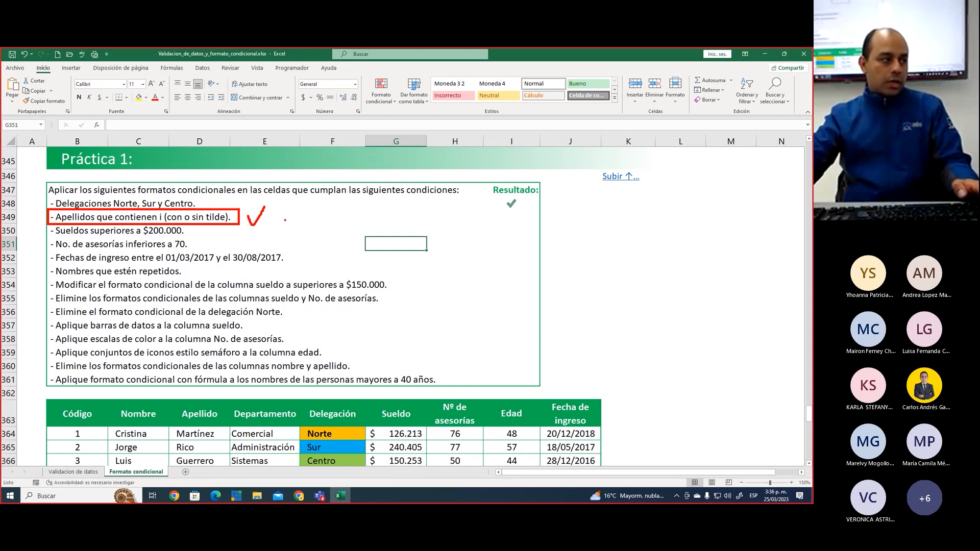
key("Escape")
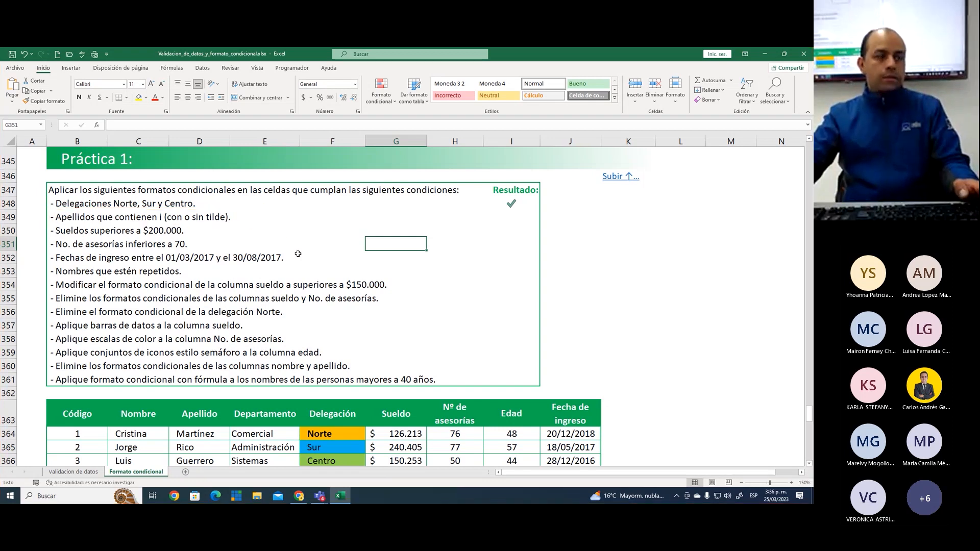
Create a text-contains highlighting rule for the letter i on the Apellido cells D364:D383
scroll(298, 254, "down", 1)
scroll(299, 253, "down", 3)
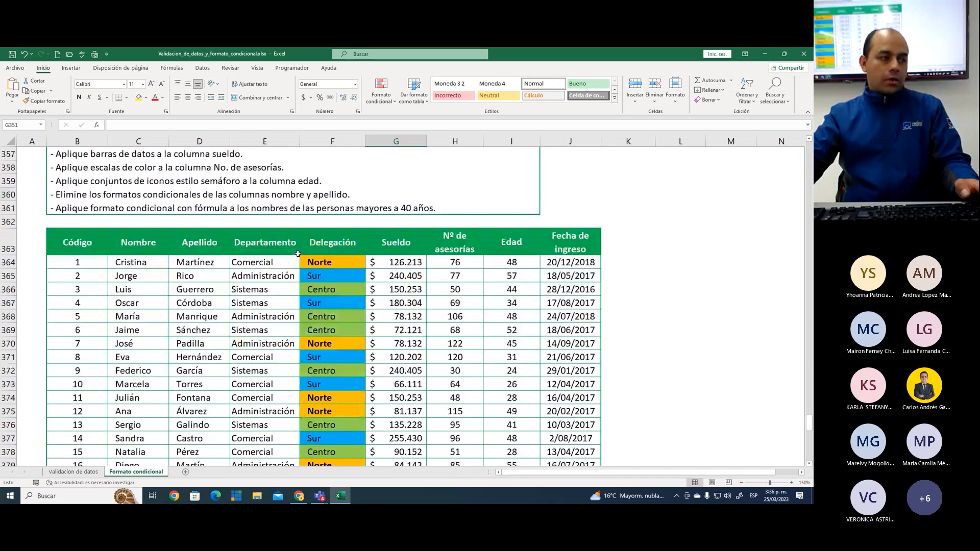
scroll(298, 253, "up", 1)
scroll(298, 253, "down", 2)
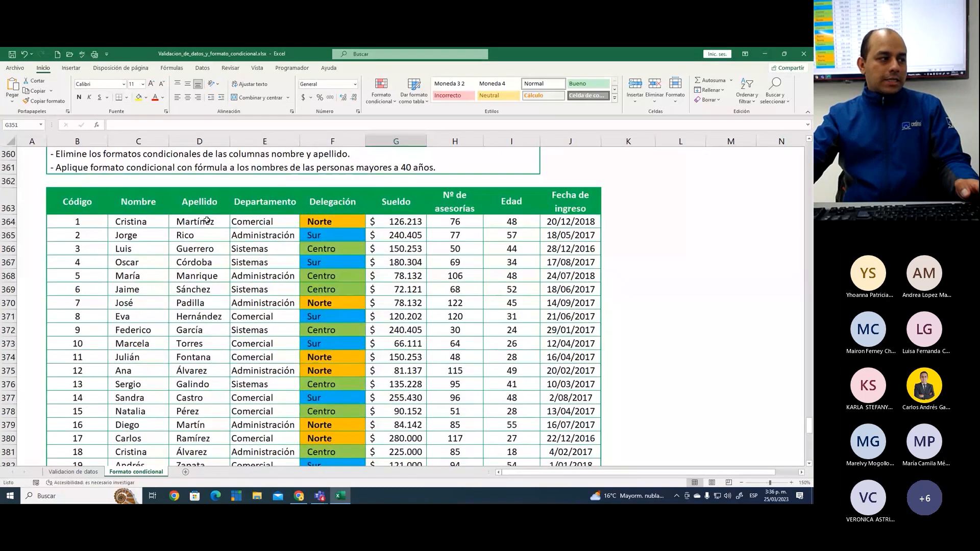
left_click_drag(206, 220, 208, 438)
scroll(208, 437, "down", 1)
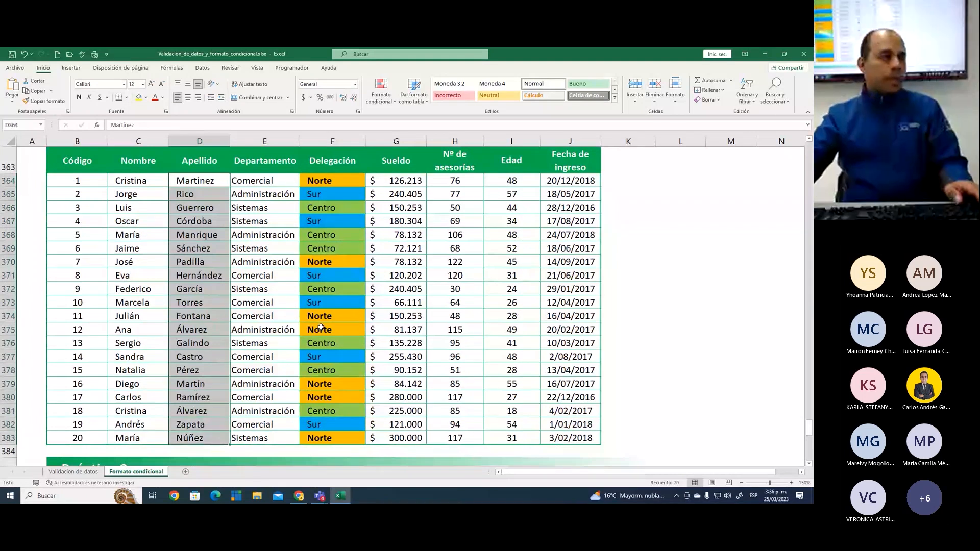
scroll(321, 327, "up", 1)
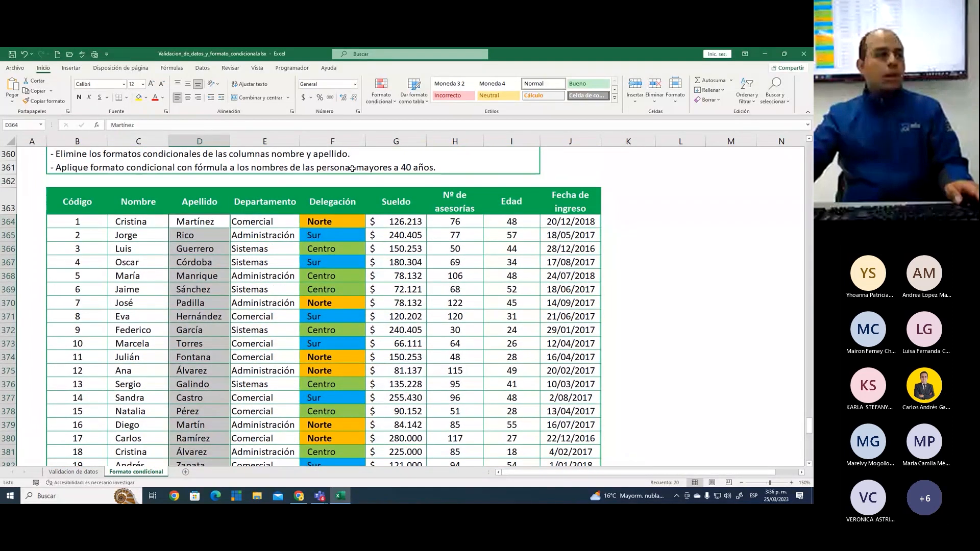
left_click(382, 94)
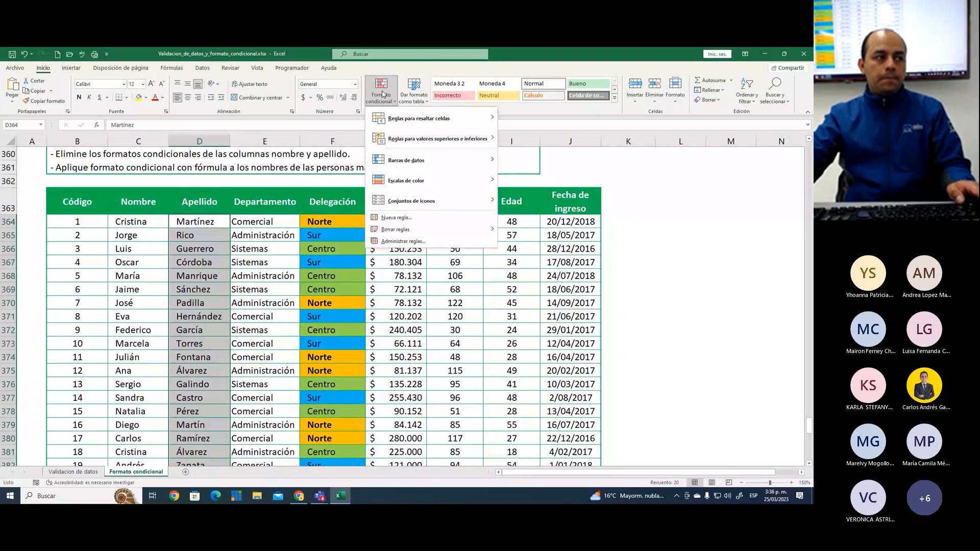
mouse_move(443, 123)
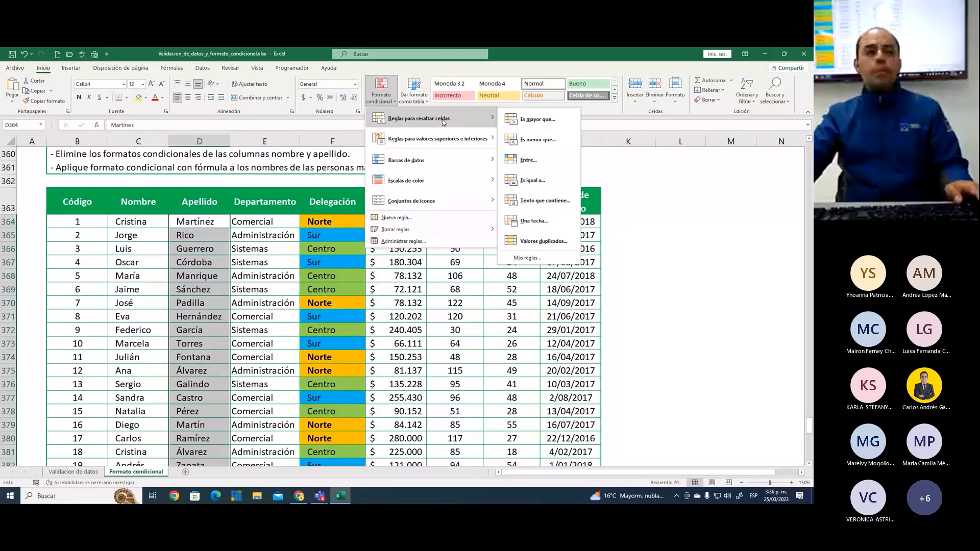
left_click(533, 202)
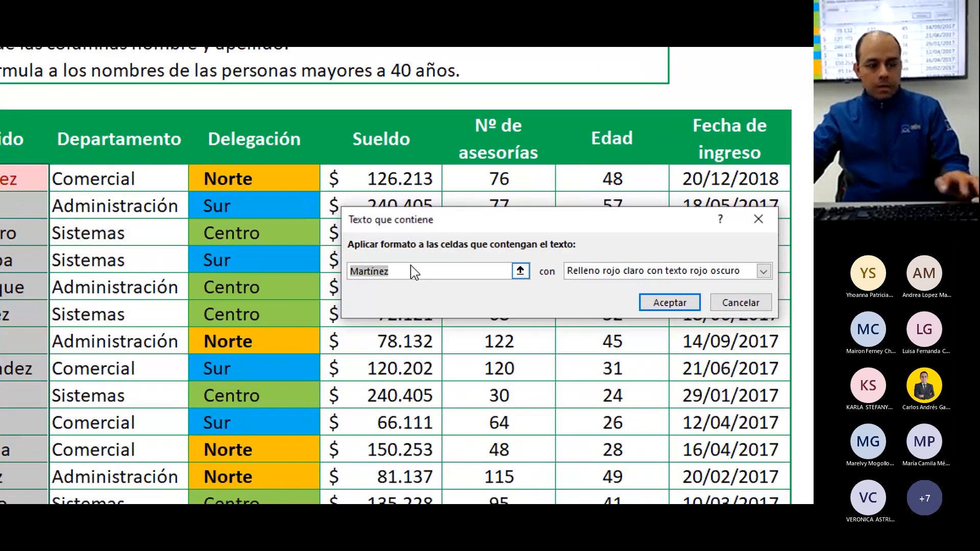
type("i")
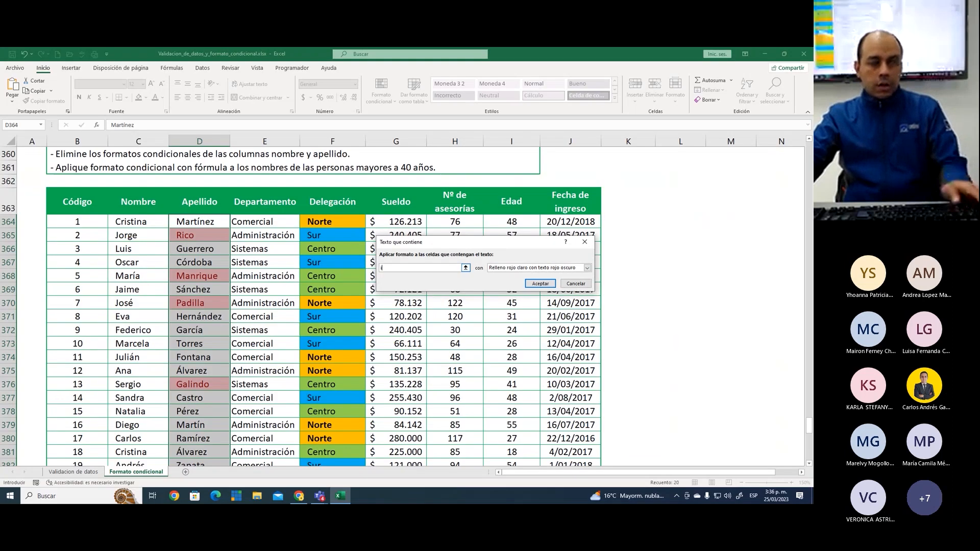
Give the unaccented i rule a custom format with yellow fill and apply it
left_click(517, 268)
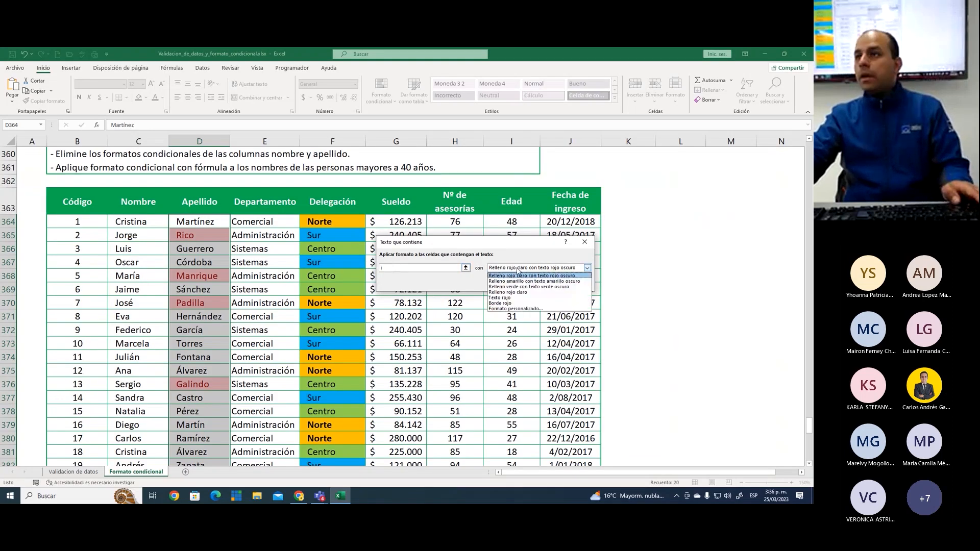
left_click(516, 308)
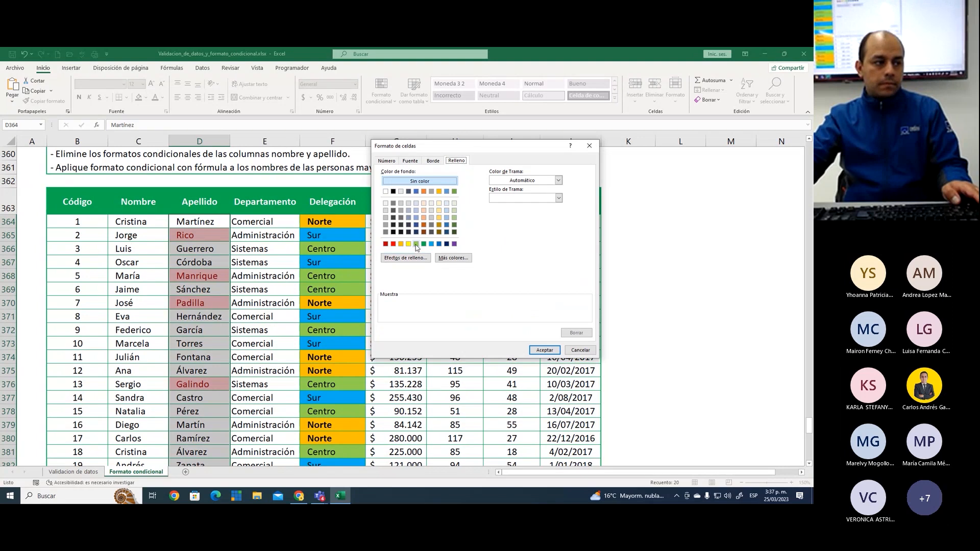
left_click(408, 244)
left_click(544, 351)
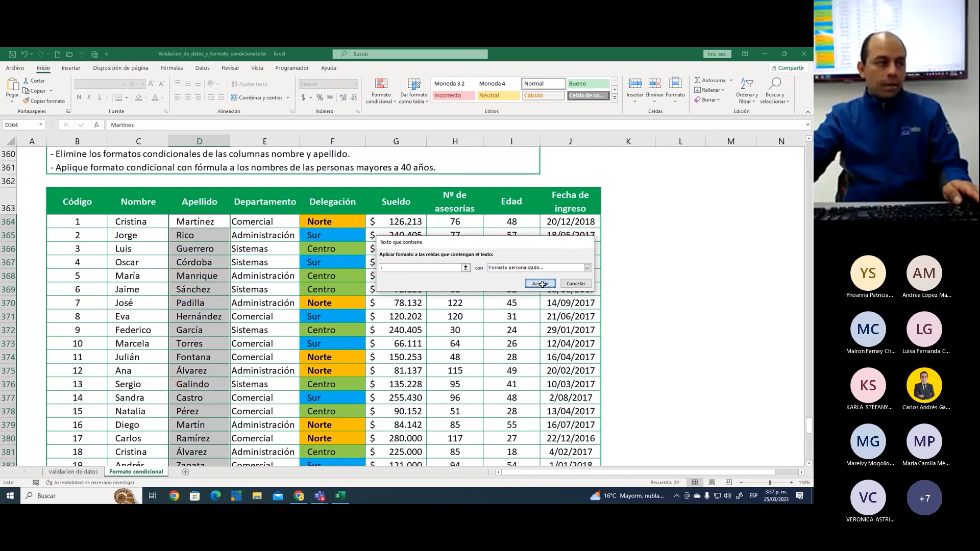
left_click(540, 284)
Examine which surnames in the Apellido column the i rule highlights, and check those spelled with an accented í
scroll(238, 302, "down", 1)
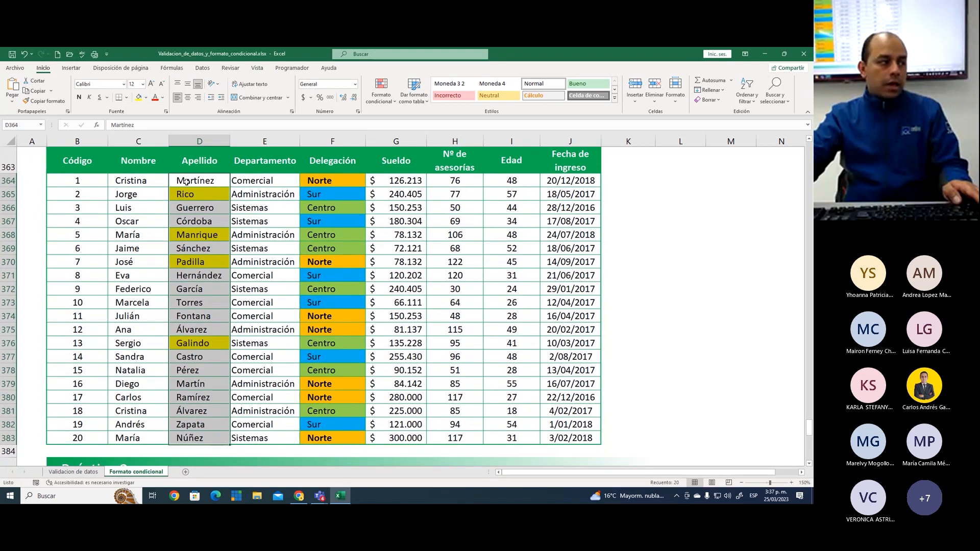
left_click(199, 193)
left_click(208, 236)
left_click(213, 269)
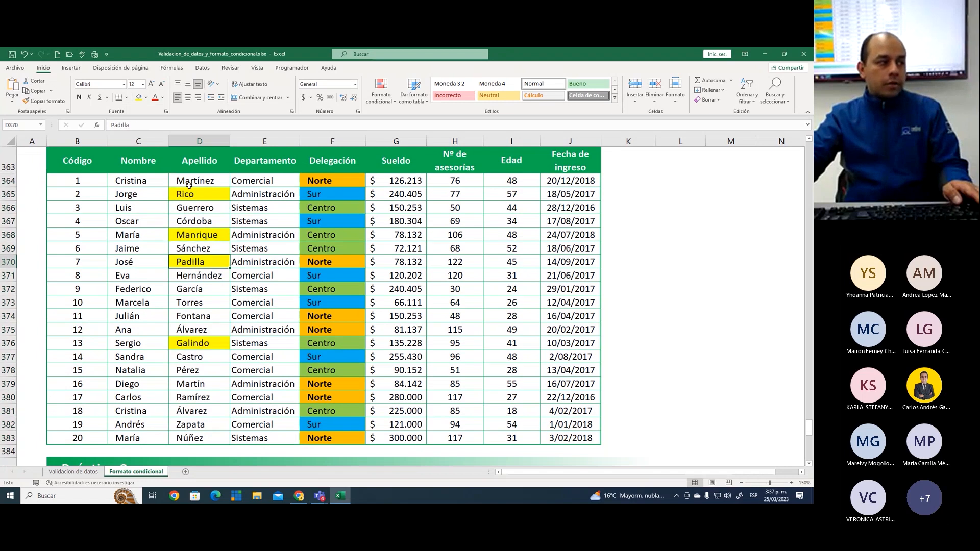
left_click(205, 197)
left_click(210, 235)
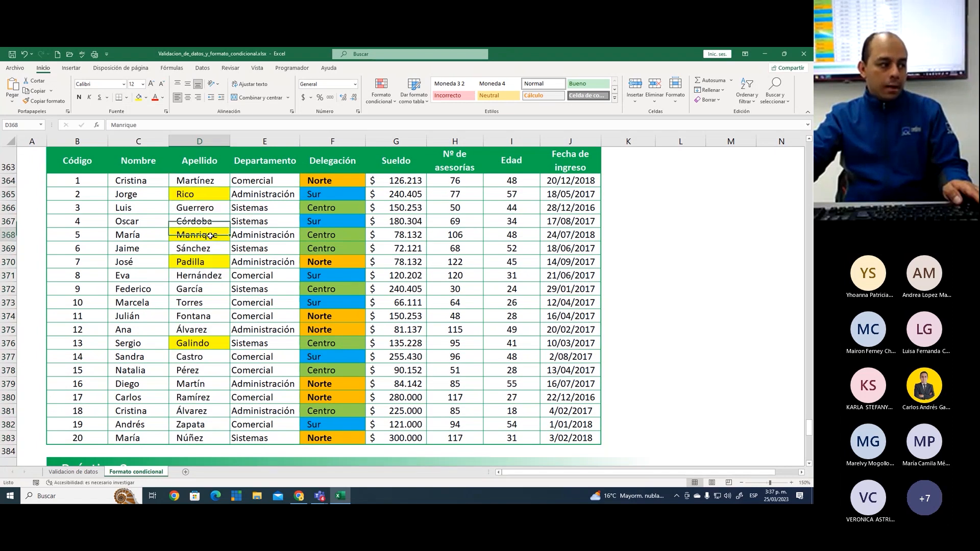
left_click(209, 266)
left_click(217, 345)
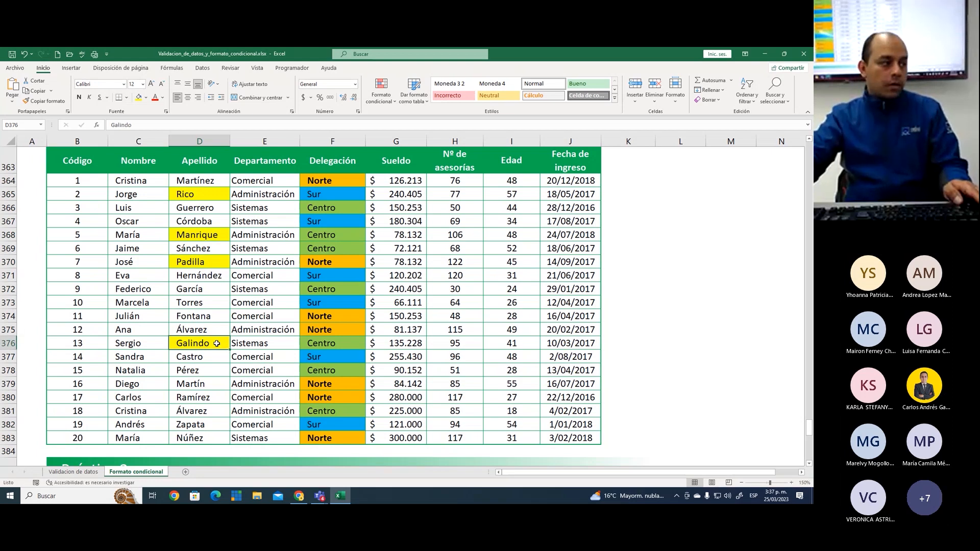
left_click(205, 180)
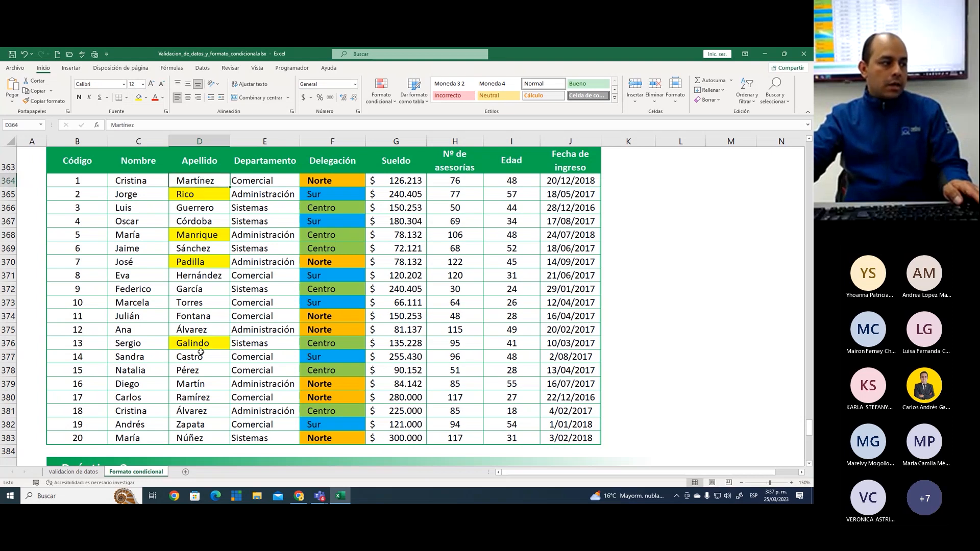
left_click(202, 399)
left_click(198, 289)
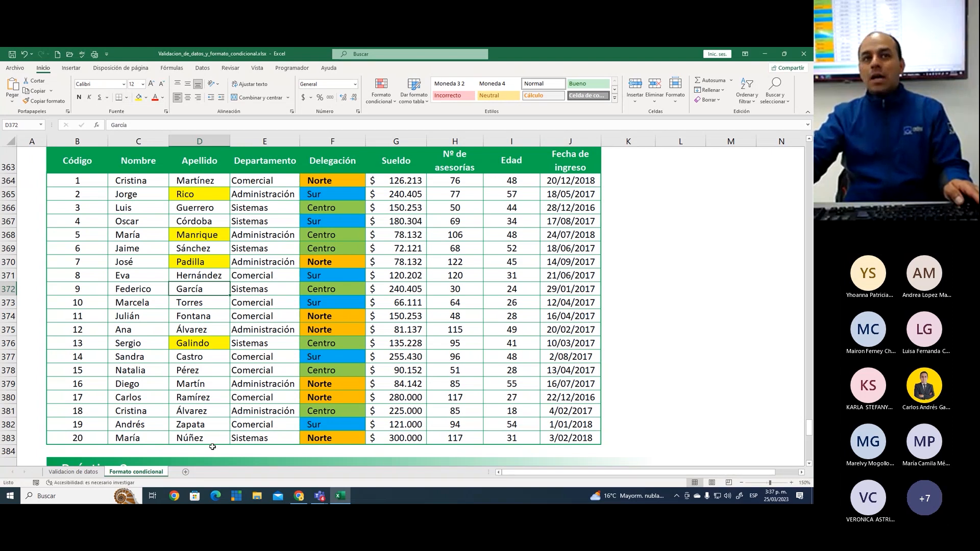
Create a second text-contains highlighting rule for the accented letter í on the Apellido cells D364:D383
key("ctrl+2")
mouse_move(218, 190)
left_mouse_down()
mouse_move(221, 199)
mouse_move(230, 182)
mouse_move(199, 244)
mouse_move(210, 434)
left_mouse_up()
key("Escape")
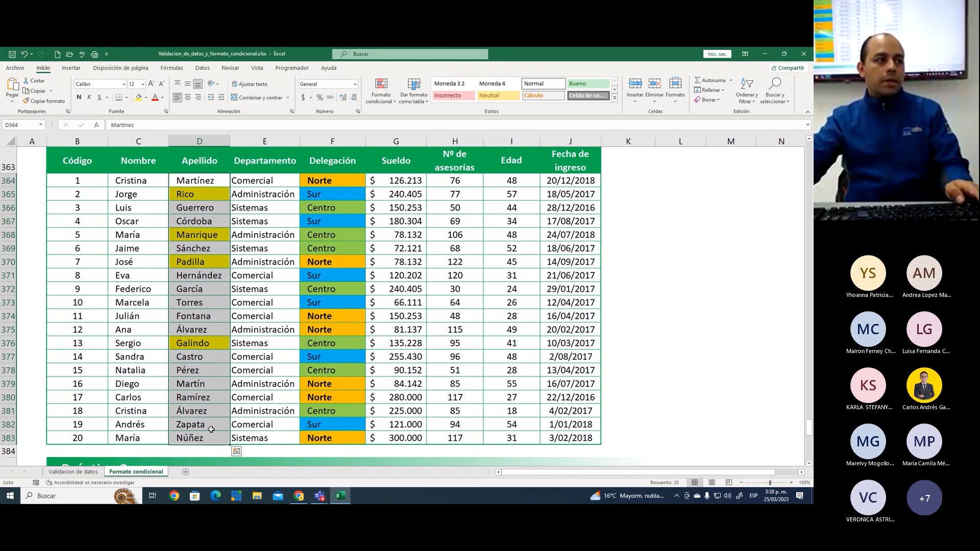
left_click(382, 97)
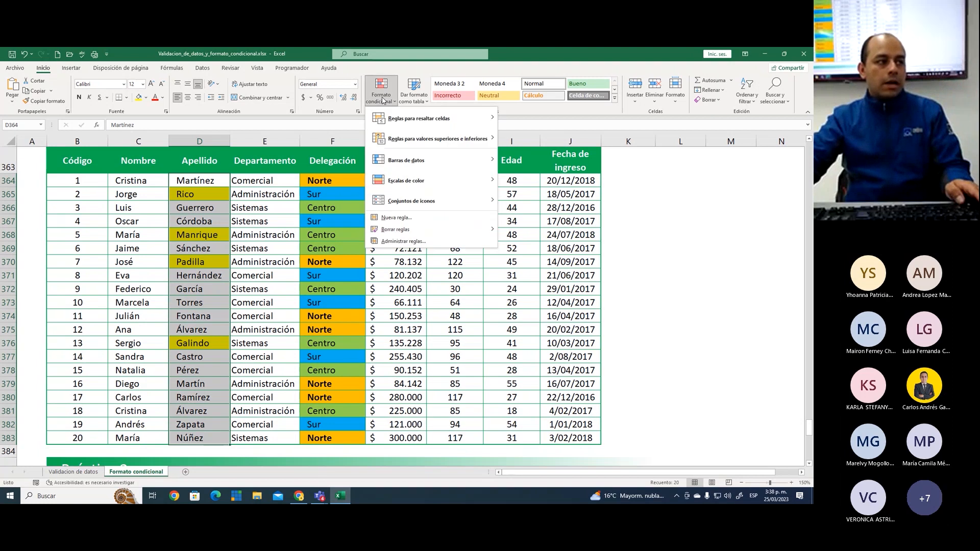
mouse_move(408, 119)
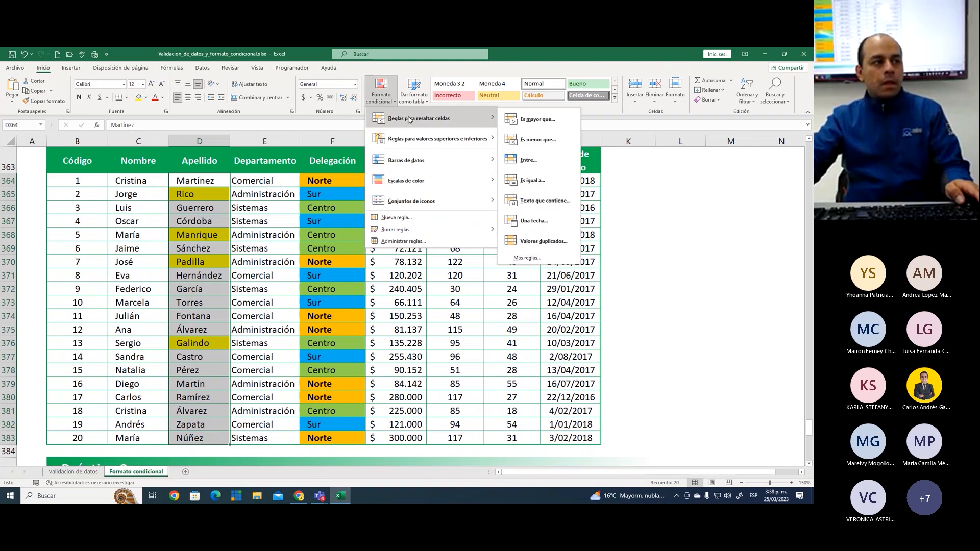
left_click(528, 200)
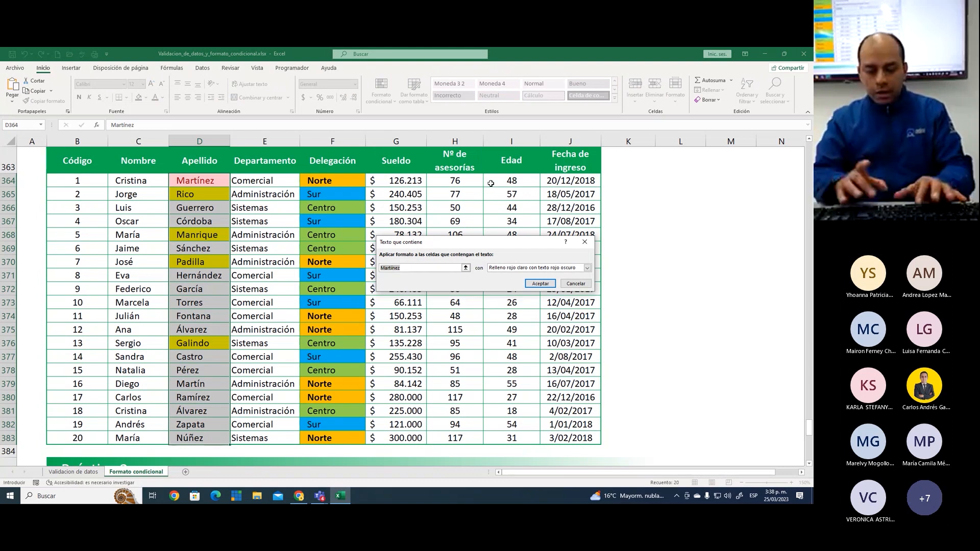
type("í")
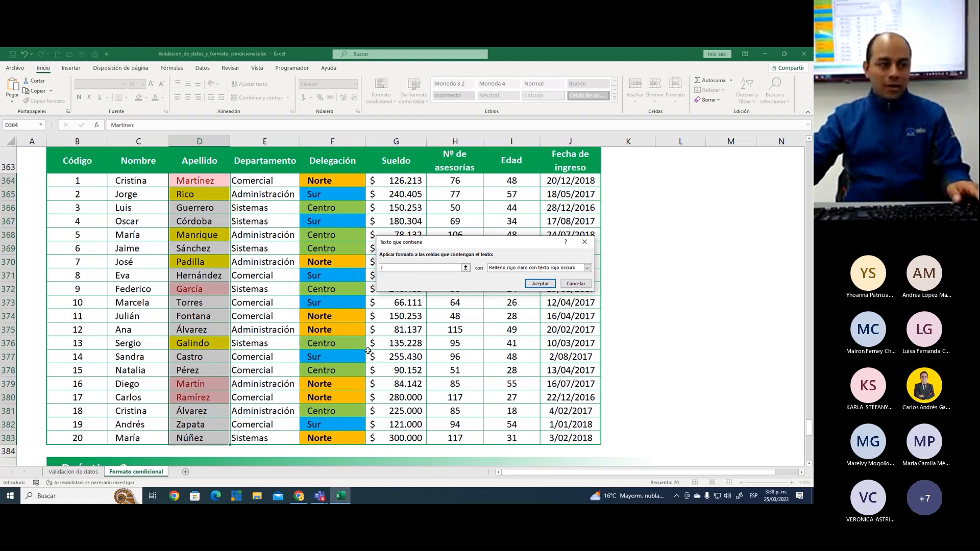
Give the accented í rule a custom format with yellow fill and apply it
left_click(501, 270)
left_click(515, 309)
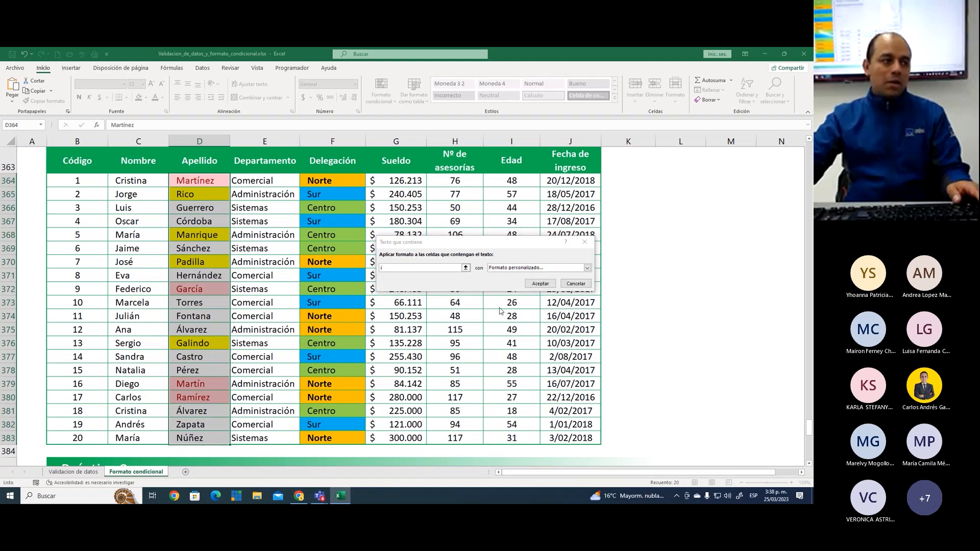
left_click(411, 243)
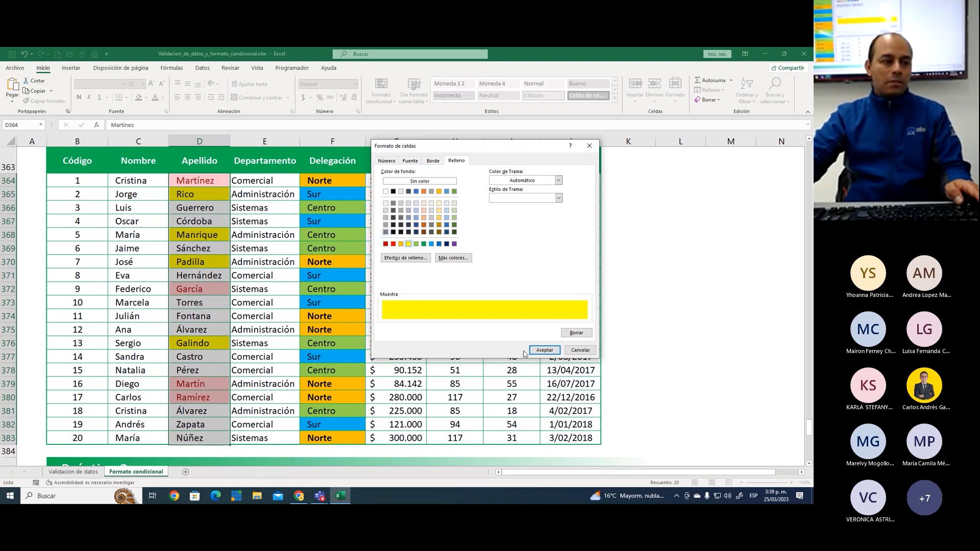
left_click(544, 351)
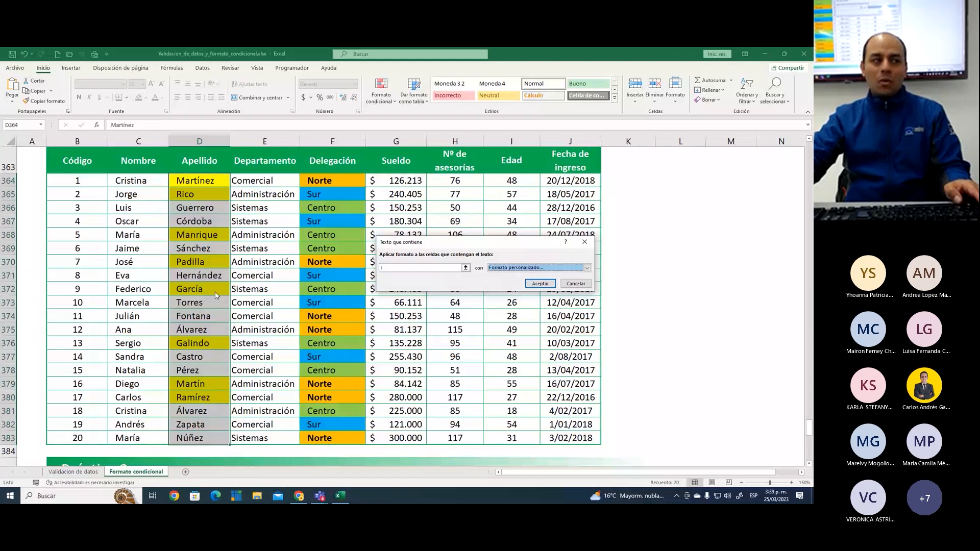
left_click(539, 284)
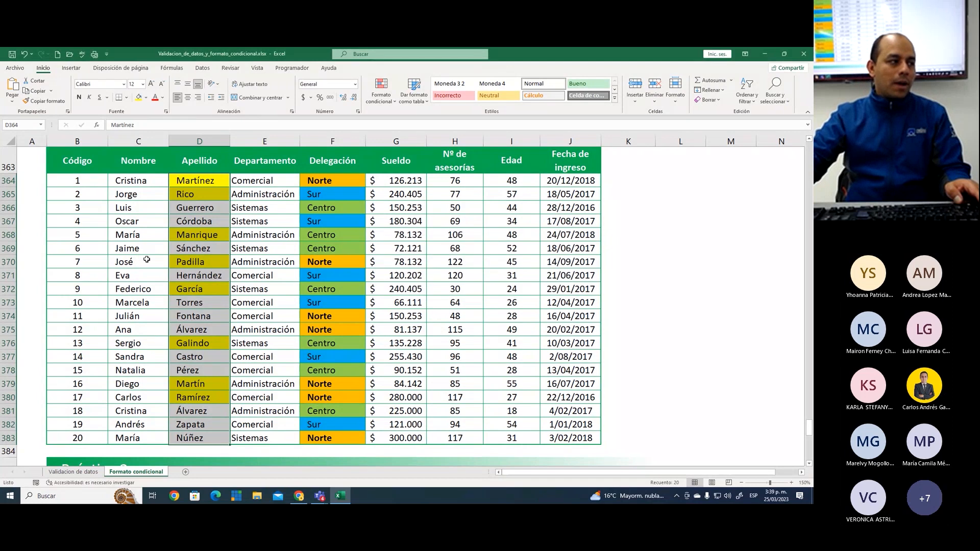
Review the Apellido column to check the highlighting of surnames containing i or í
left_click(203, 205)
left_click(198, 316)
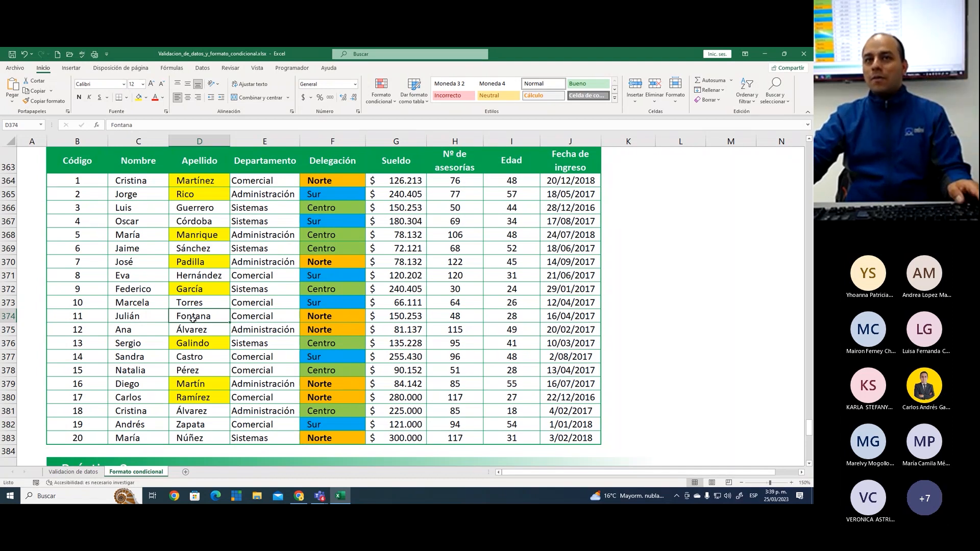
left_click(206, 262)
left_click(202, 215)
left_click(203, 209)
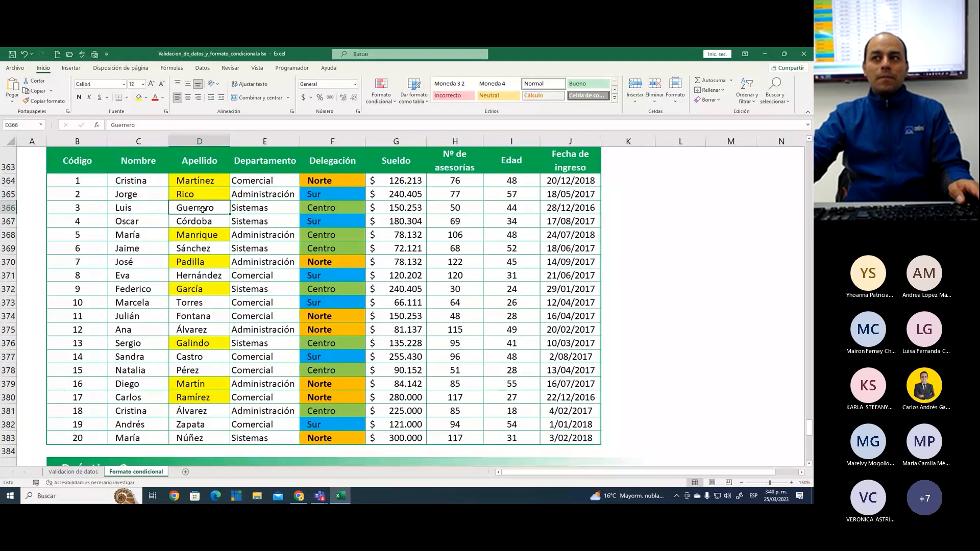
left_click(201, 181)
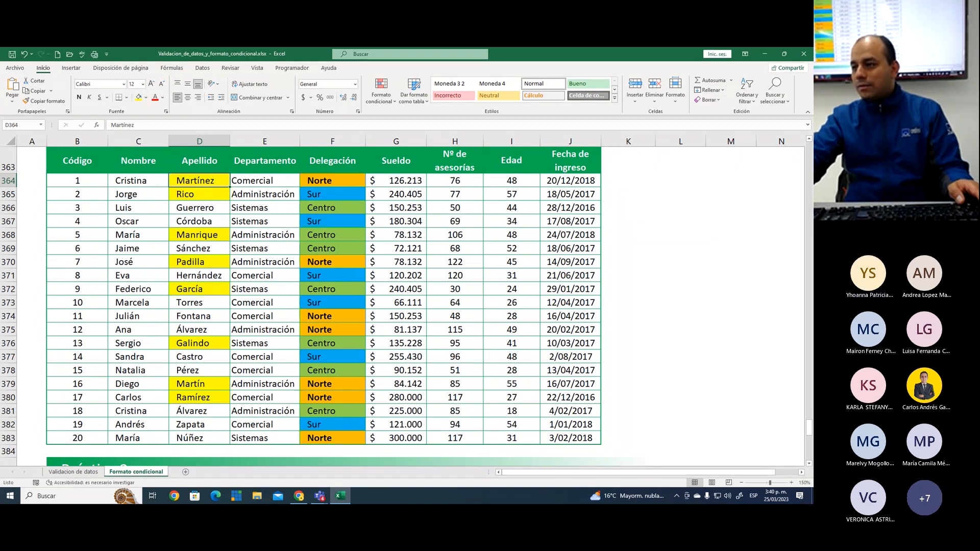
left_click(217, 232)
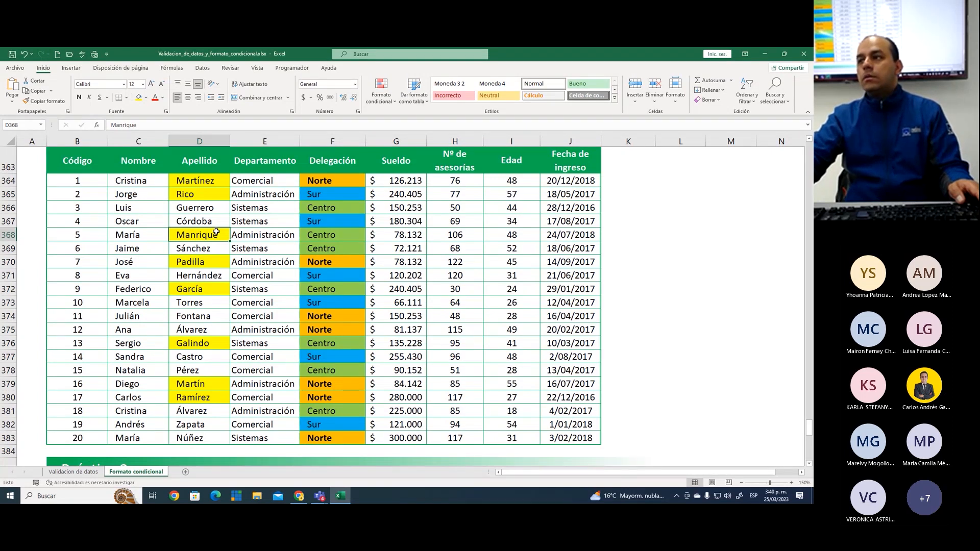
left_click(210, 184)
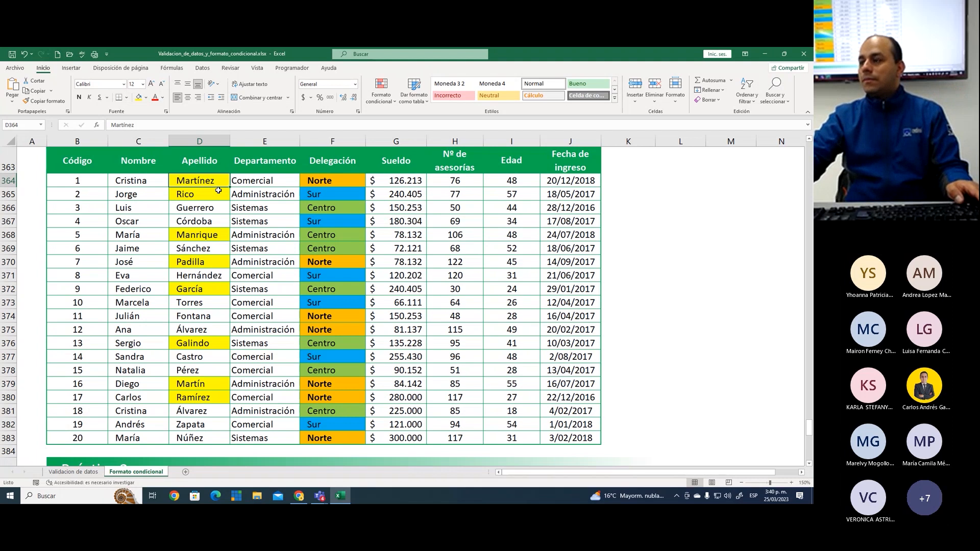
left_click(209, 196)
left_click(210, 236)
left_click(219, 260)
left_click(224, 289)
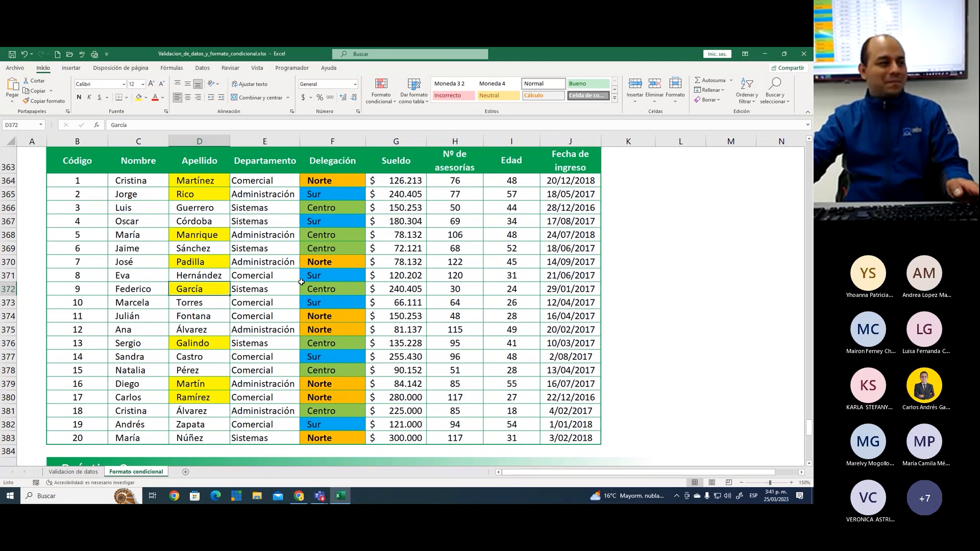
Mark the condition about surnames containing i as completed by entering P in cell I349
left_click(293, 230)
scroll(301, 263, "up", 5)
scroll(300, 264, "up", 2)
left_click(512, 255)
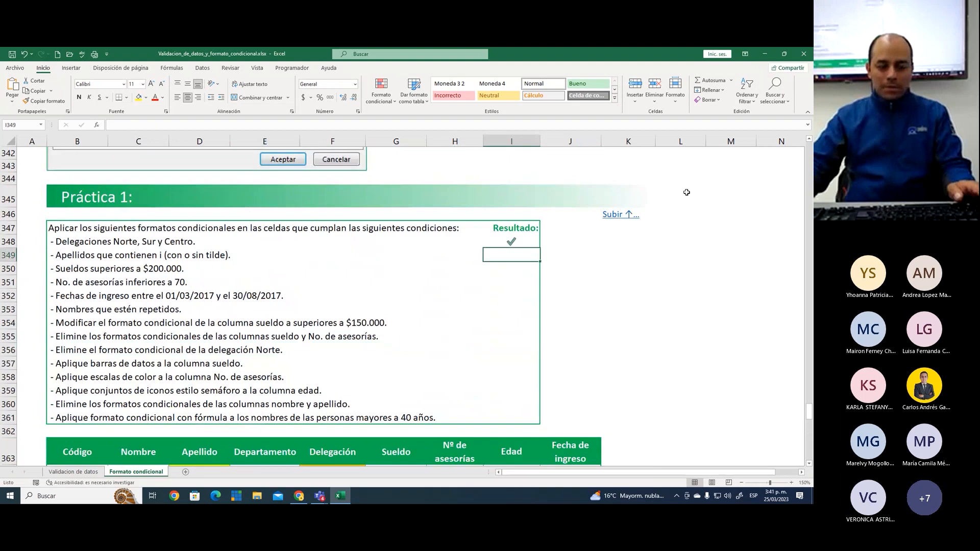
type("P")
key("Return")
key("Up")
key("Left")
key("Left")
key("Left")
key("Left")
key("Right")
key("Right")
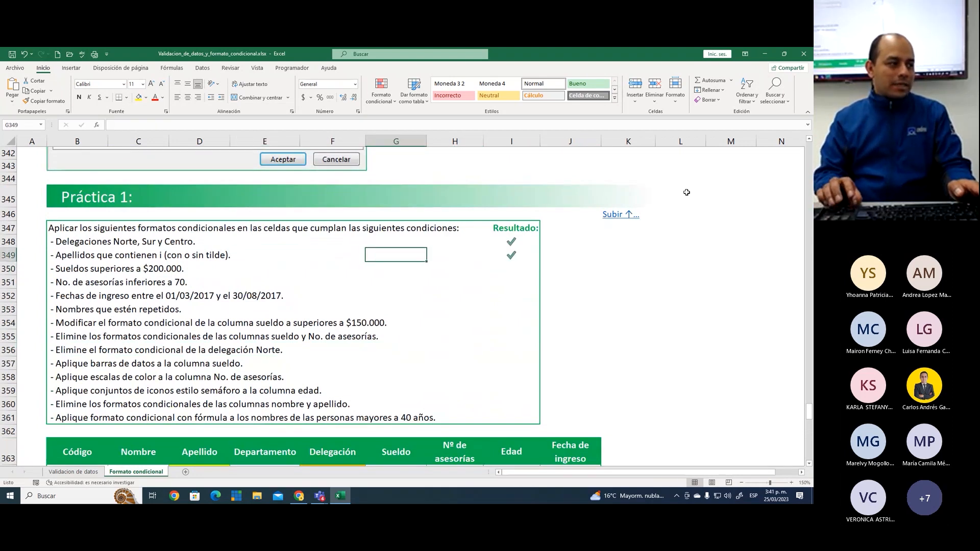
key("Right")
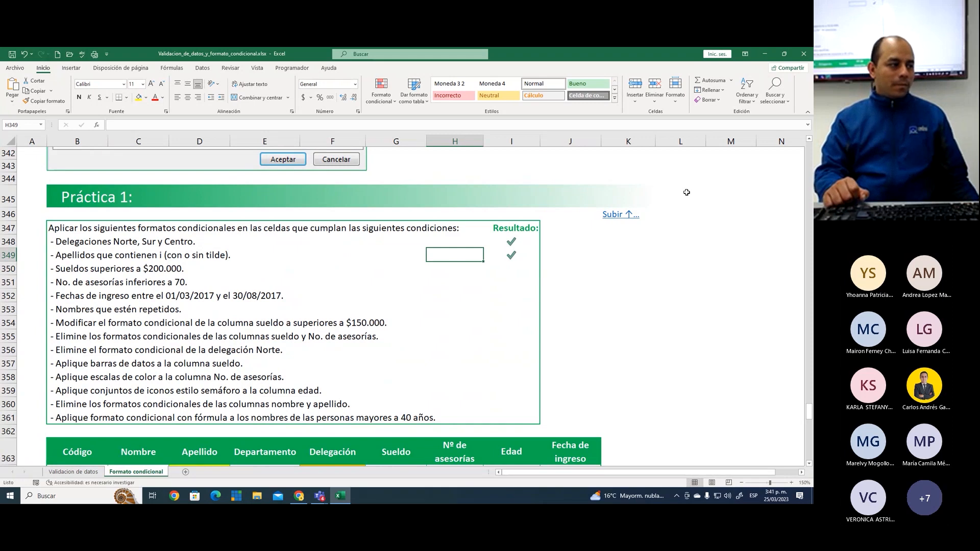
Create a greater-than highlighting rule with the threshold 200000 on the Sueldo cells G364:G383
left_click(453, 305)
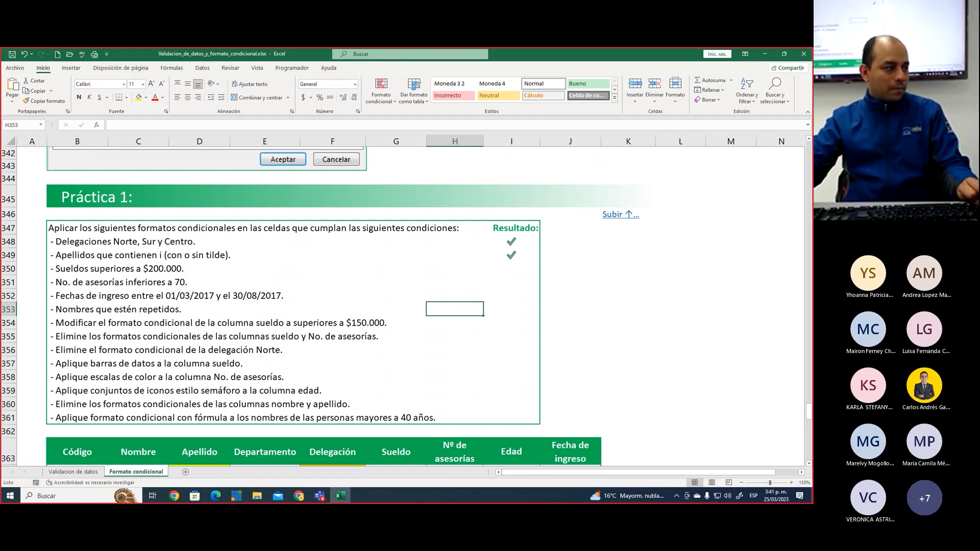
left_click_drag(175, 276, 188, 277)
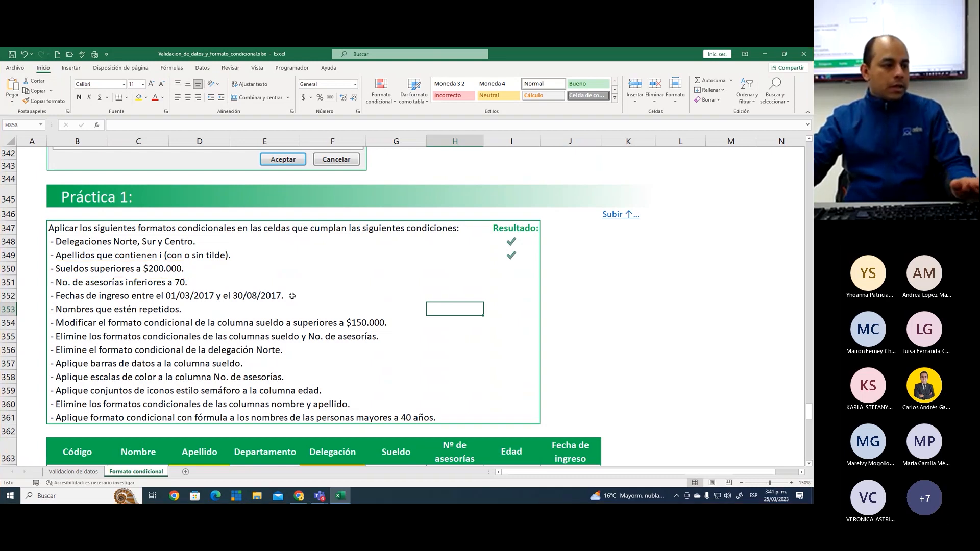
scroll(423, 244, "down", 7)
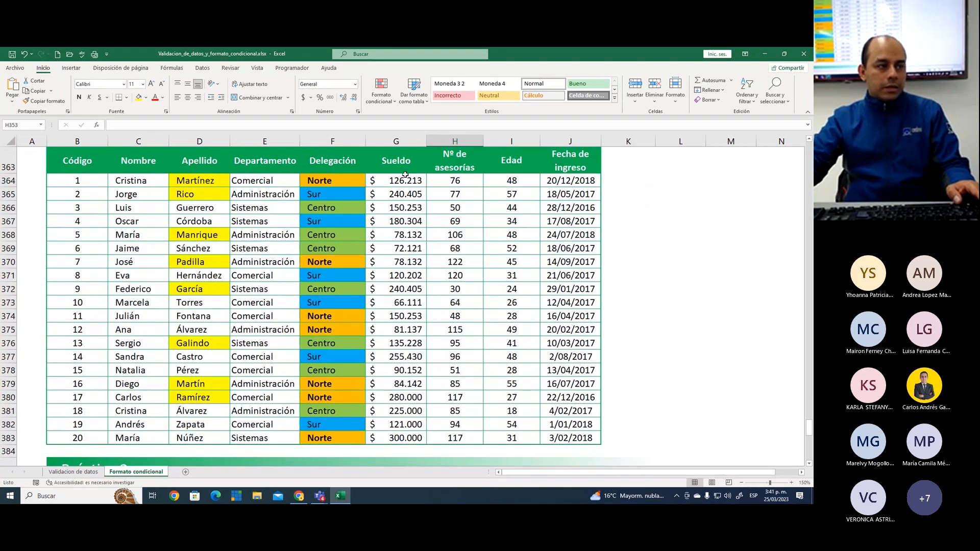
left_click_drag(405, 174, 408, 439)
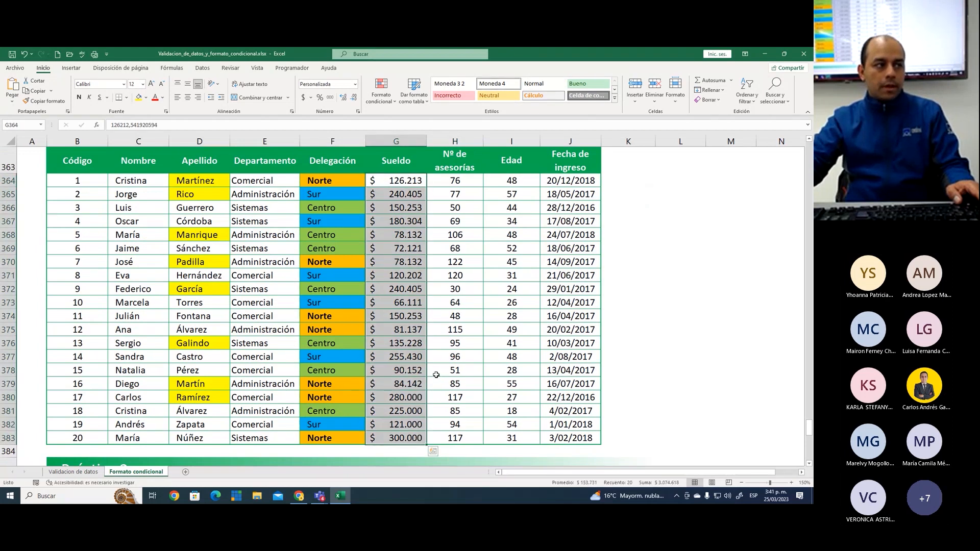
left_click(380, 93)
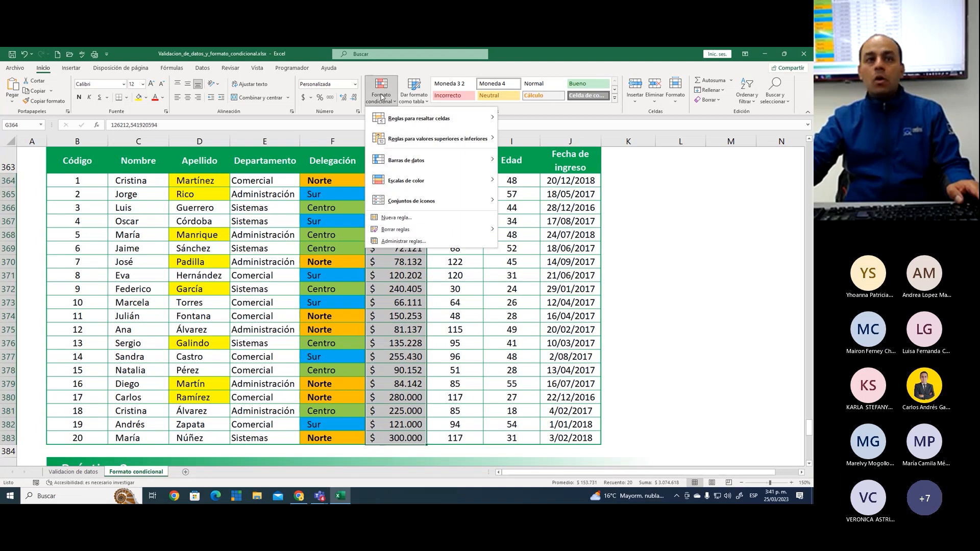
mouse_move(419, 121)
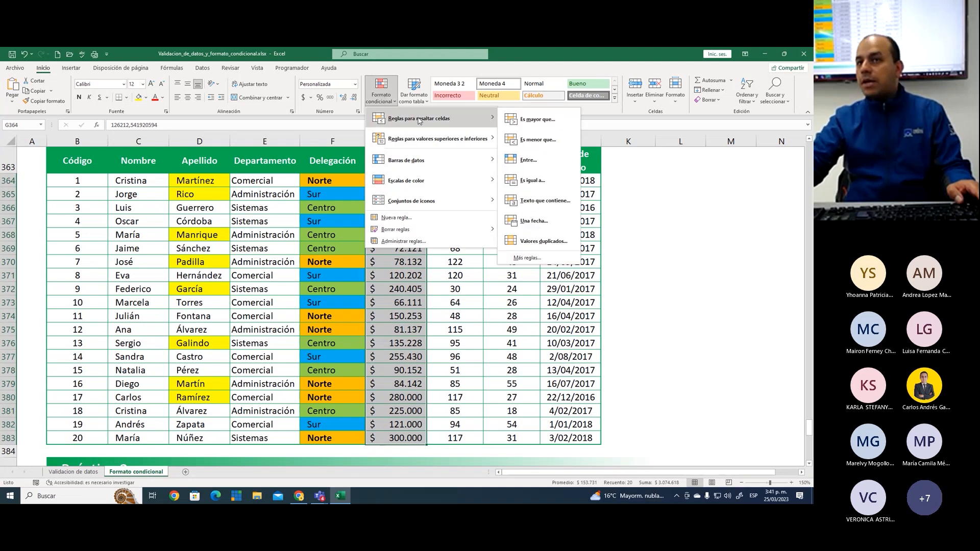
left_click(539, 120)
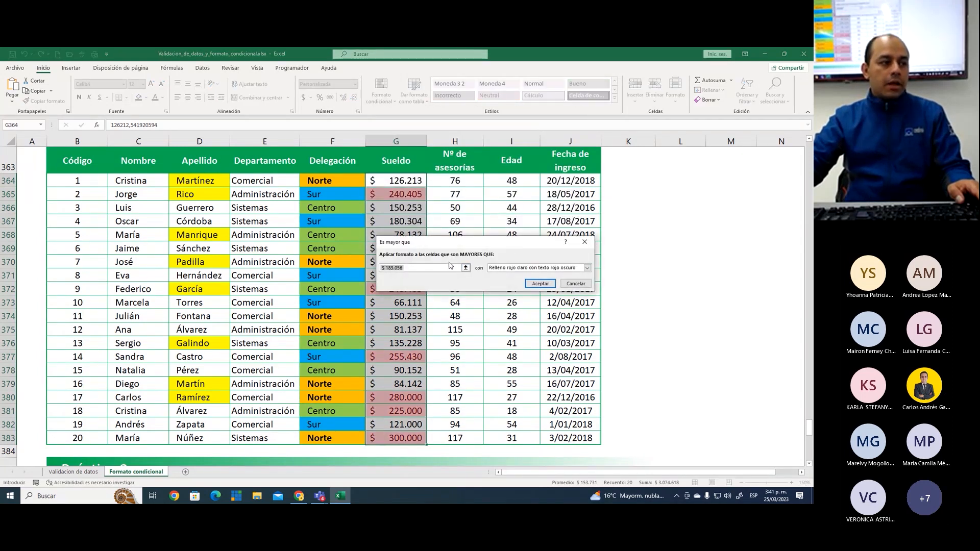
type("20")
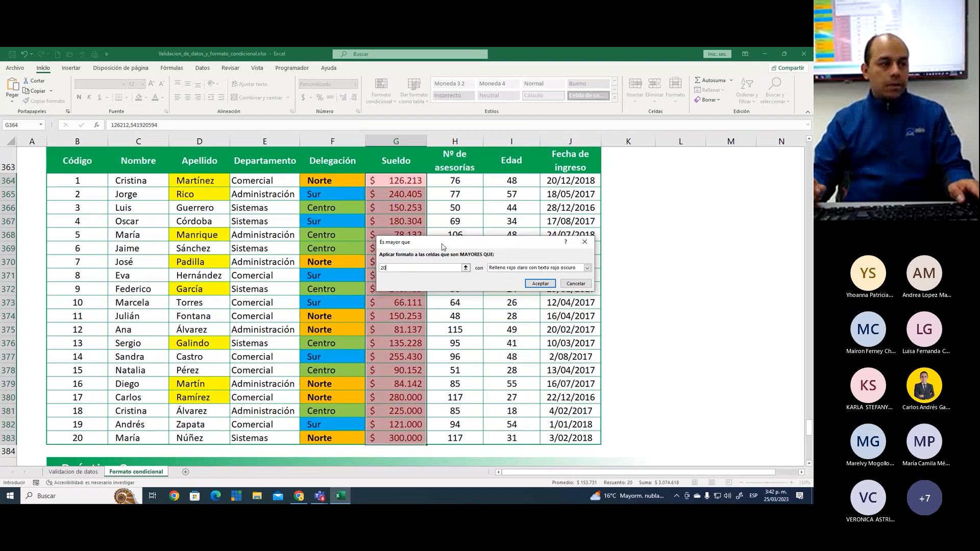
type("0000")
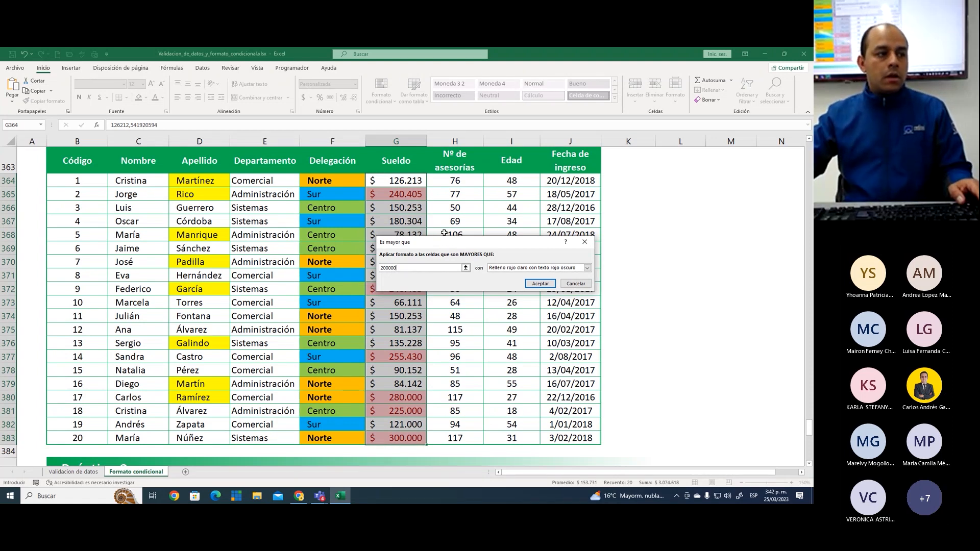
Give the greater-than salary rule a custom format with gray fill and apply it
left_click(587, 268)
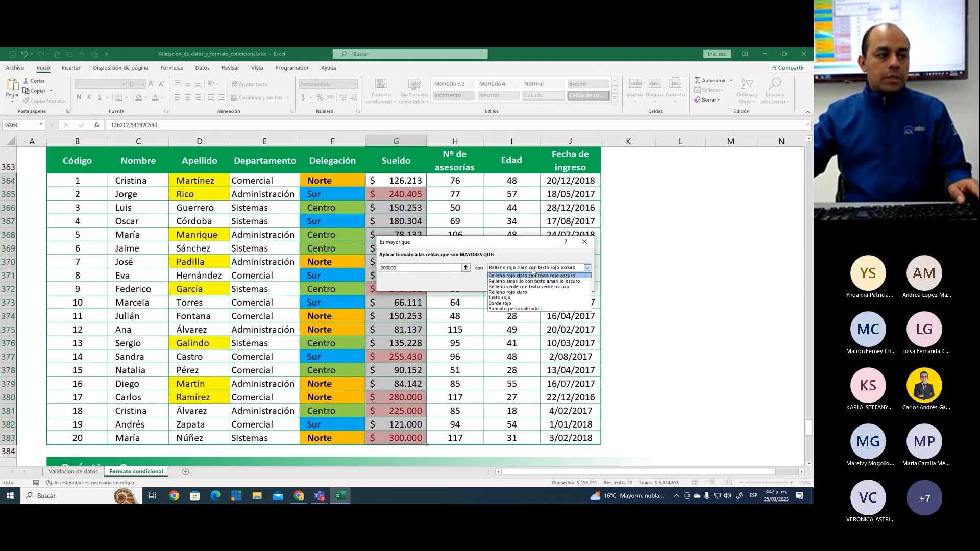
left_click(536, 309)
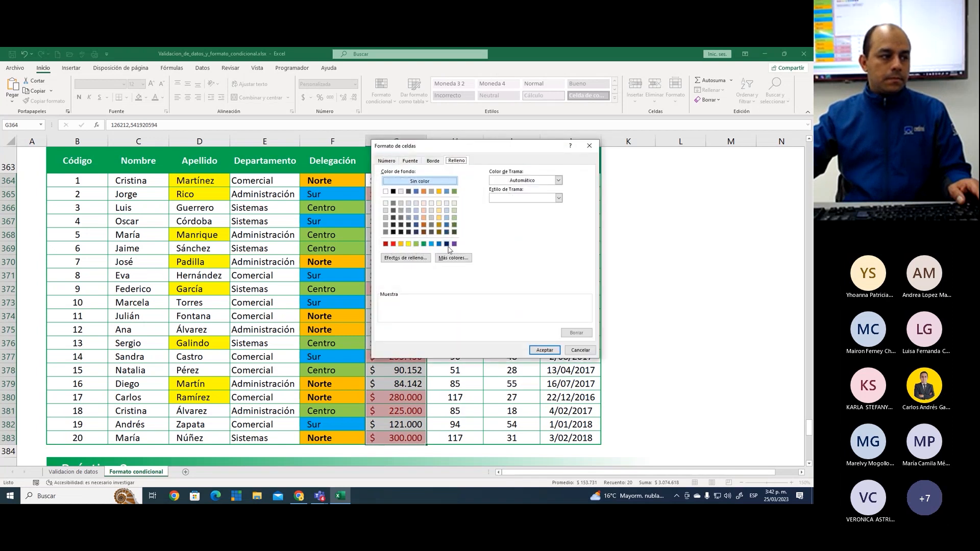
left_click(432, 218)
left_click(544, 350)
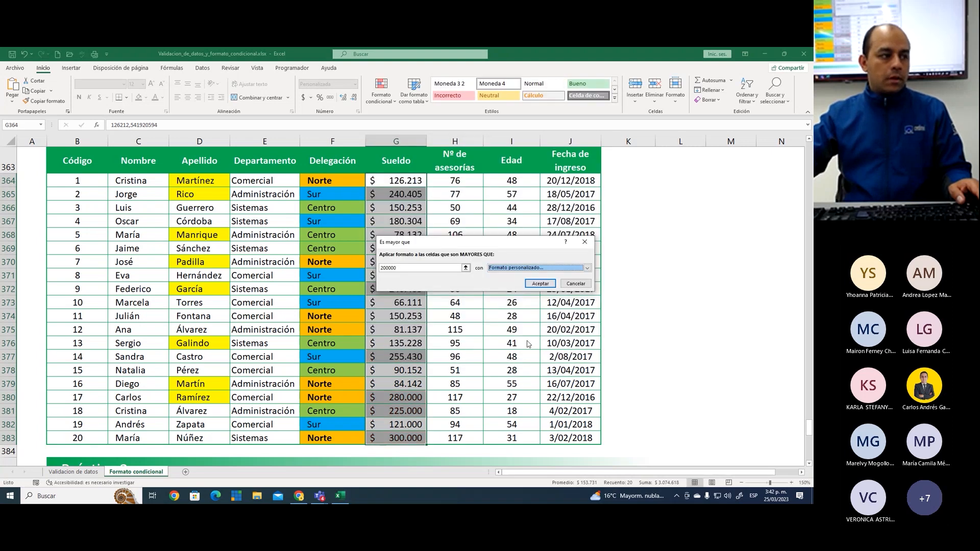
left_click_drag(473, 245, 570, 186)
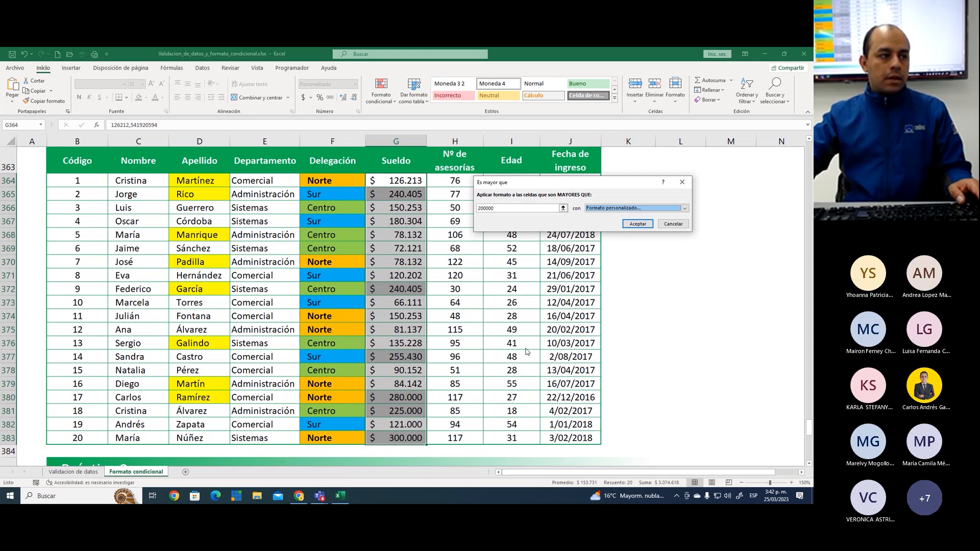
left_click(638, 226)
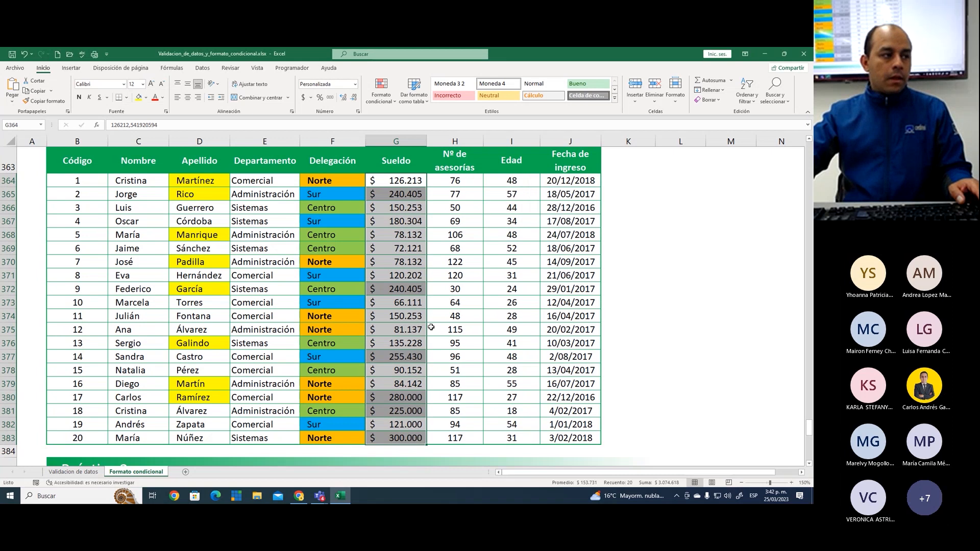
Review the Sueldo column to check the highlighting of salaries above 200000
left_click(402, 287)
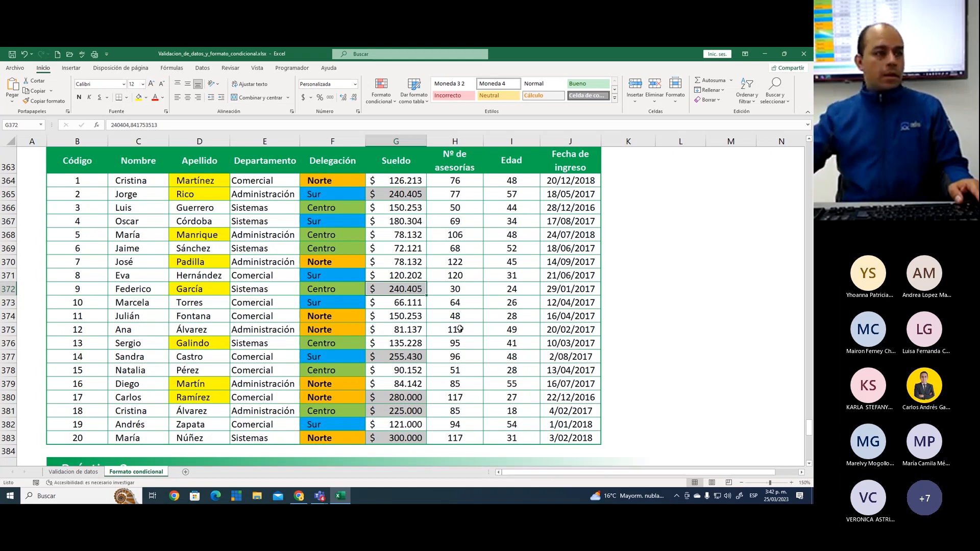
left_click(403, 193)
left_click(406, 181)
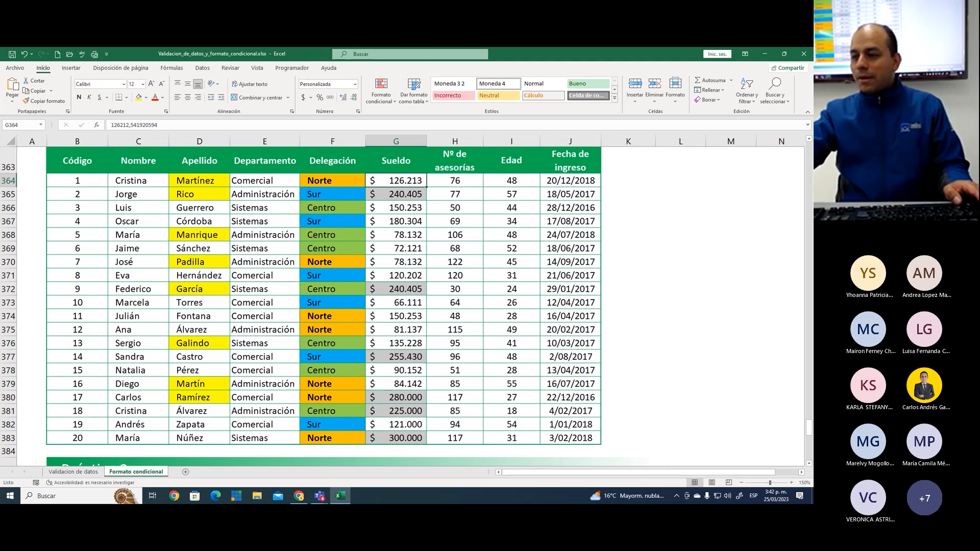
key("alt+Tab")
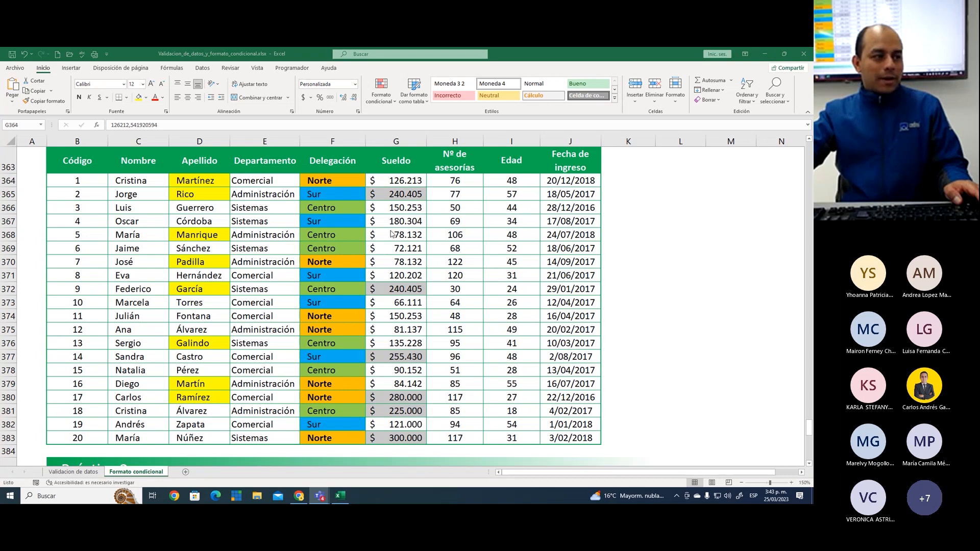
key("alt+Tab")
Mark the condition about salaries above $200.000 as completed with a check mark in cell I350
scroll(417, 260, "up", 1)
scroll(417, 260, "up", 4)
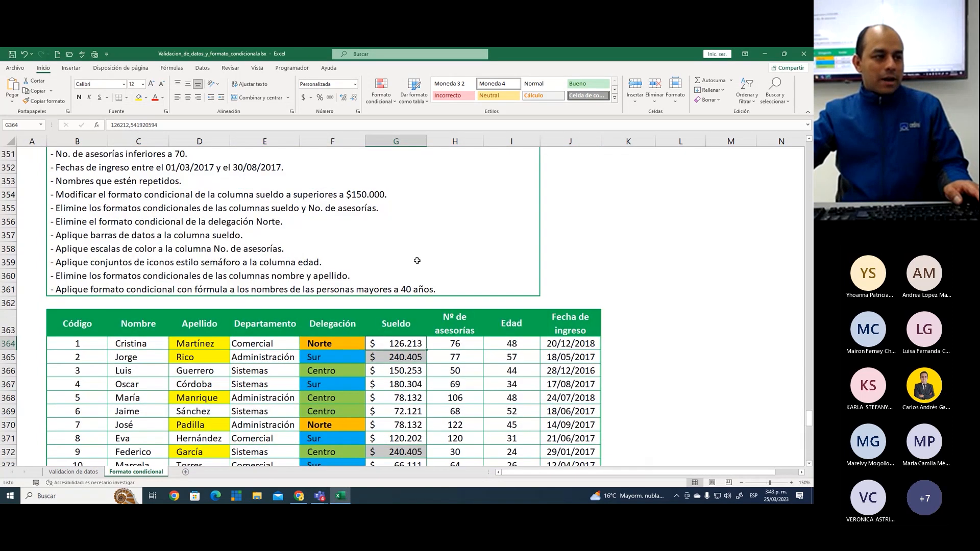
scroll(417, 260, "up", 2)
left_click(515, 231)
type("1")
key("Return")
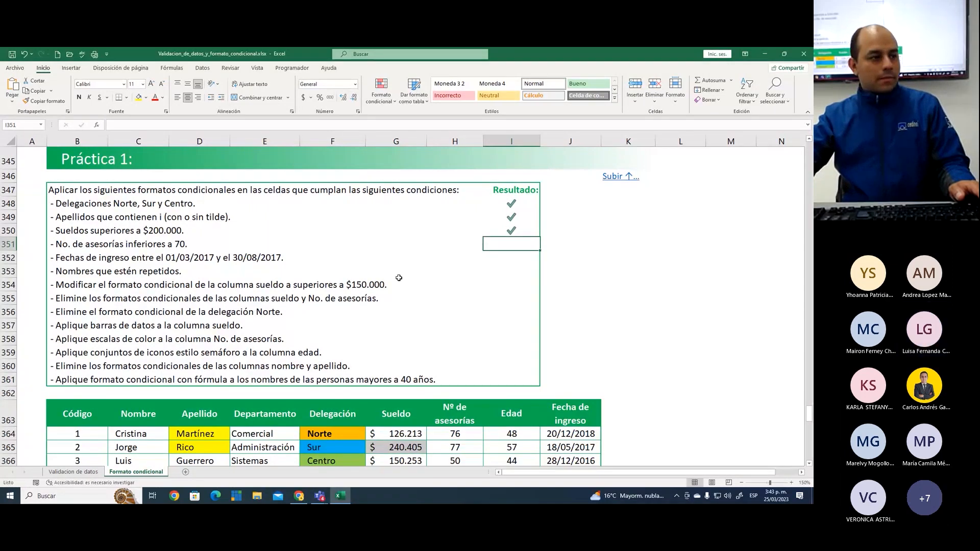
Show the text-contains highlighting rule option for the Apellido cells D364:D383 without creating another rule
left_click(403, 314)
scroll(403, 315, "down", 5)
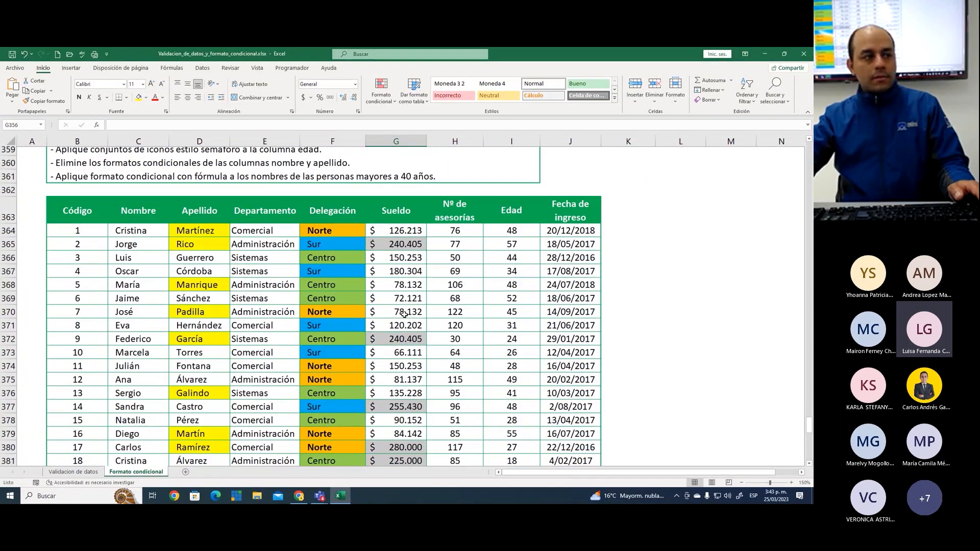
left_click(411, 299)
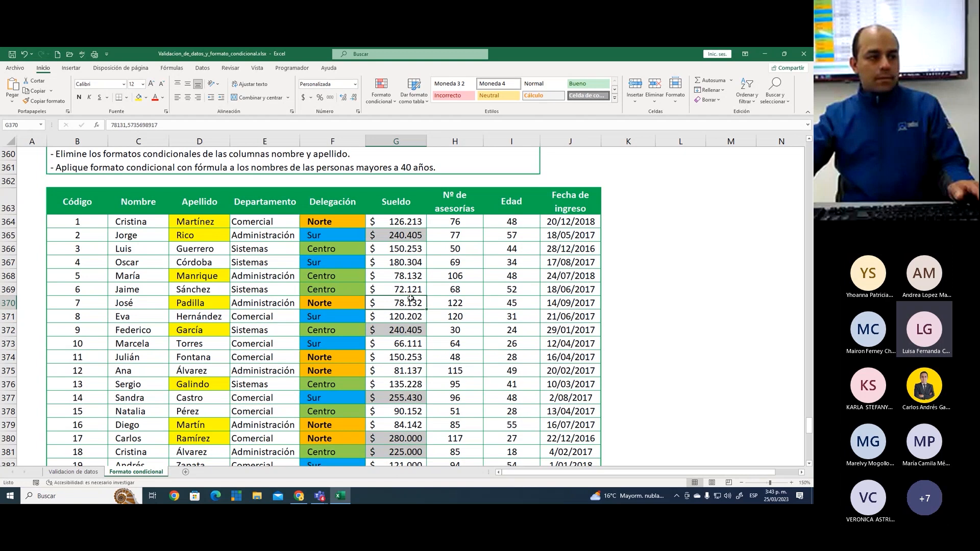
scroll(410, 298, "down", 1)
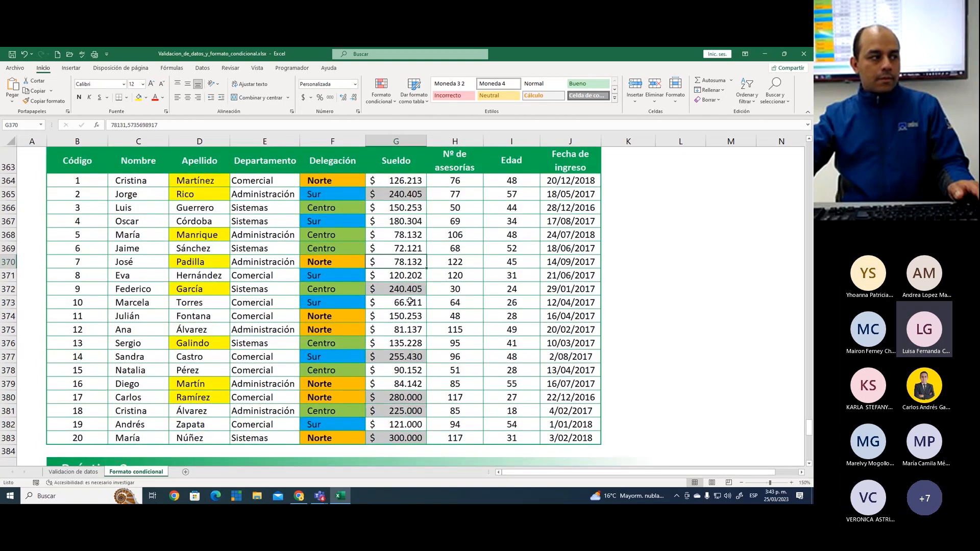
left_click_drag(210, 180, 205, 438)
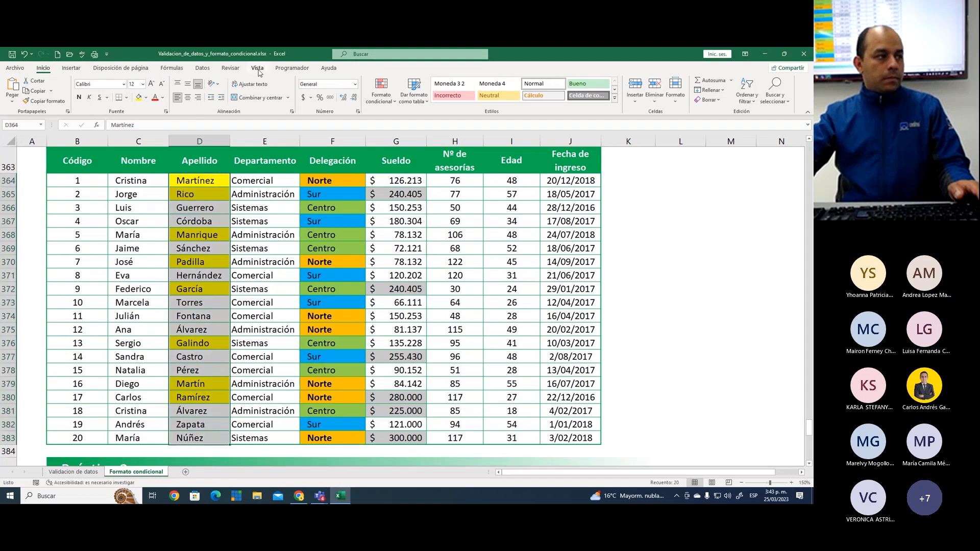
left_click(381, 91)
mouse_move(434, 118)
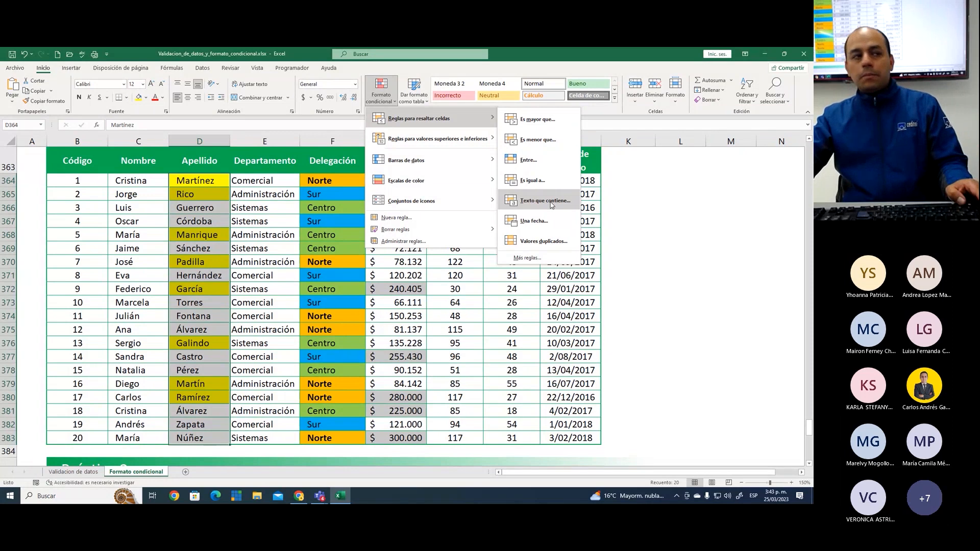
left_click(204, 208)
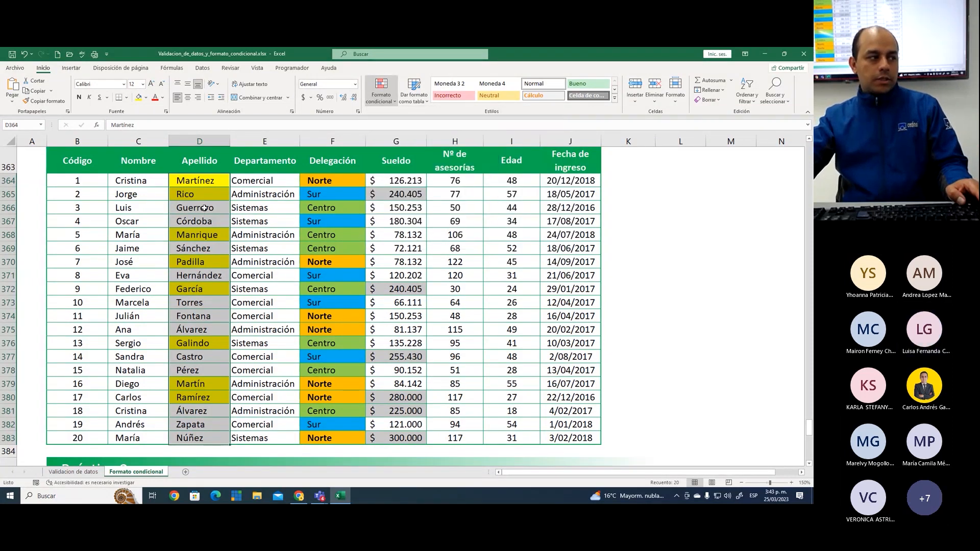
Examine individual surnames in the Apellido column and return to the list of Práctica 1 conditions
left_click(204, 209)
left_click(205, 234)
left_click(203, 273)
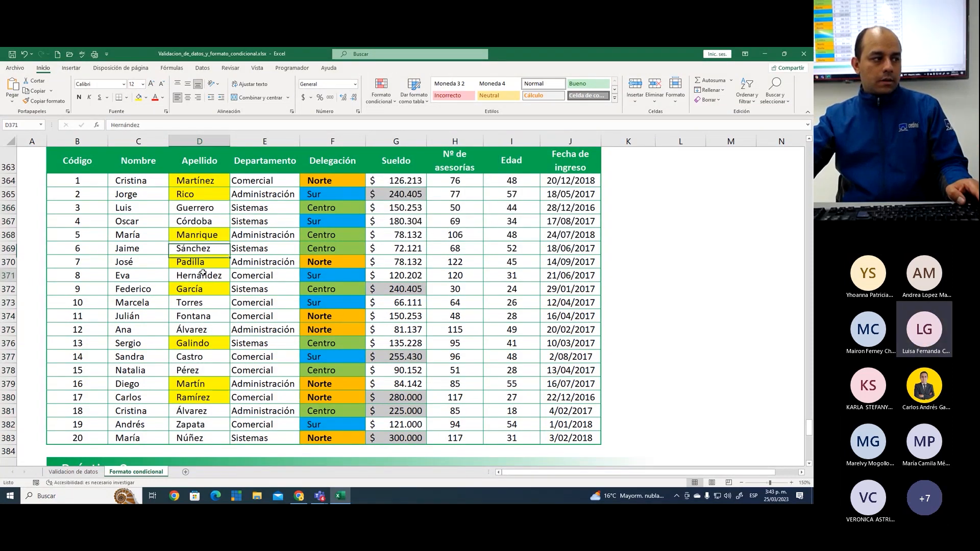
left_click(213, 183)
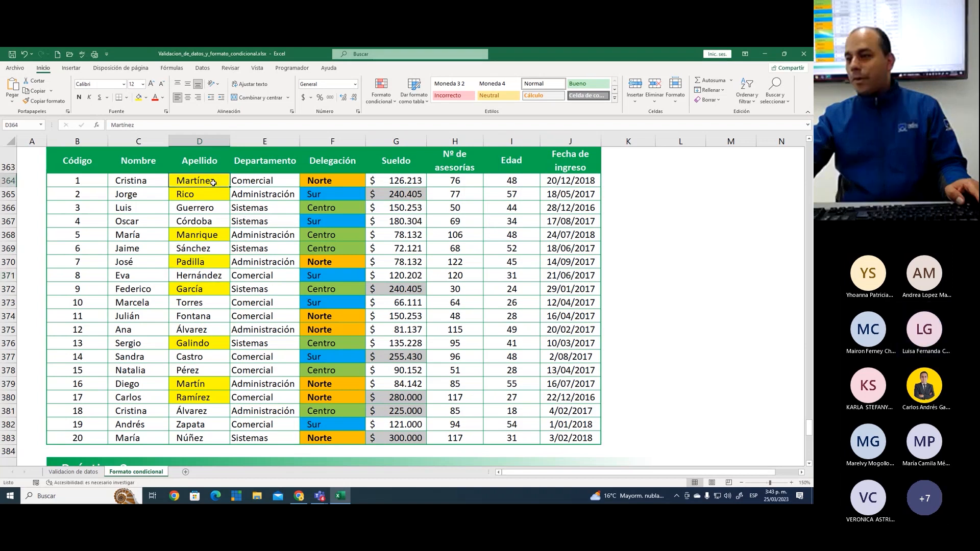
left_click(465, 223)
scroll(465, 224, "up", 6)
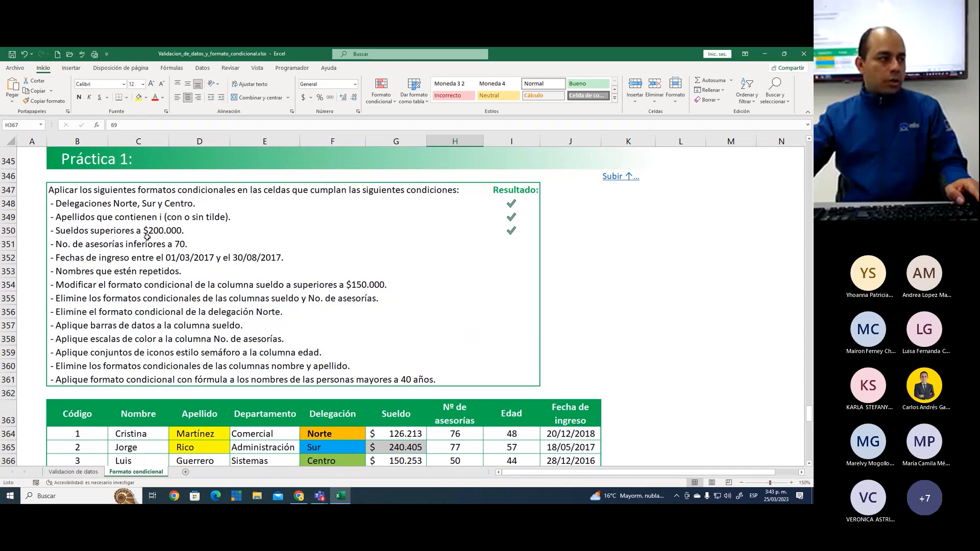